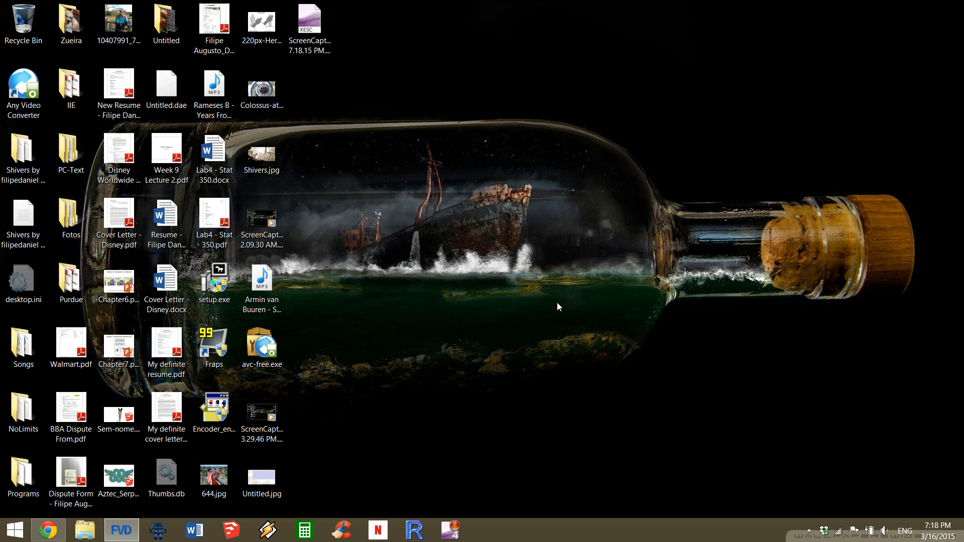
Switch to FVD++ and show the section list of the unnamed track.
{"action": "left_click", "coordinate": [121, 530]}
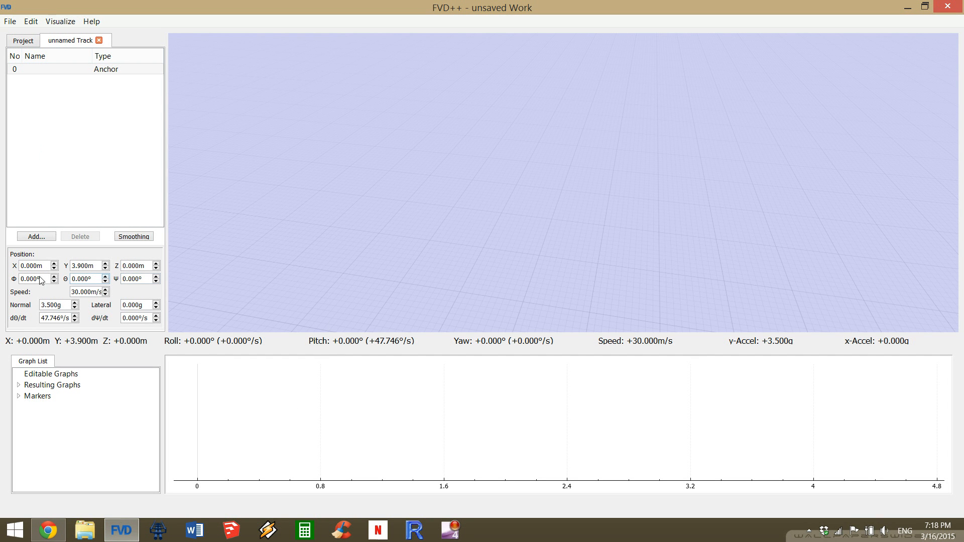
{"action": "left_click", "coordinate": [36, 42]}
{"action": "left_click", "coordinate": [70, 40]}
Set the anchor's normal force to 0 g.
{"action": "double_click", "coordinate": [53, 304]}
{"action": "type", "text": "0g"}
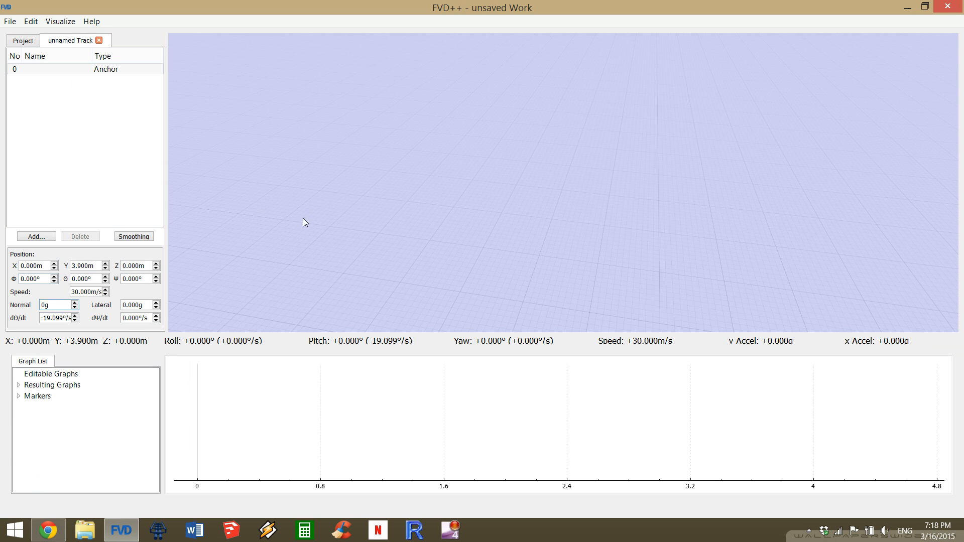
{"action": "key", "text": "Return"}
Set the anchor's normal force to 3.5 g.
{"action": "left_click_drag", "start_coordinate": [72, 294], "coordinate": [148, 291]}
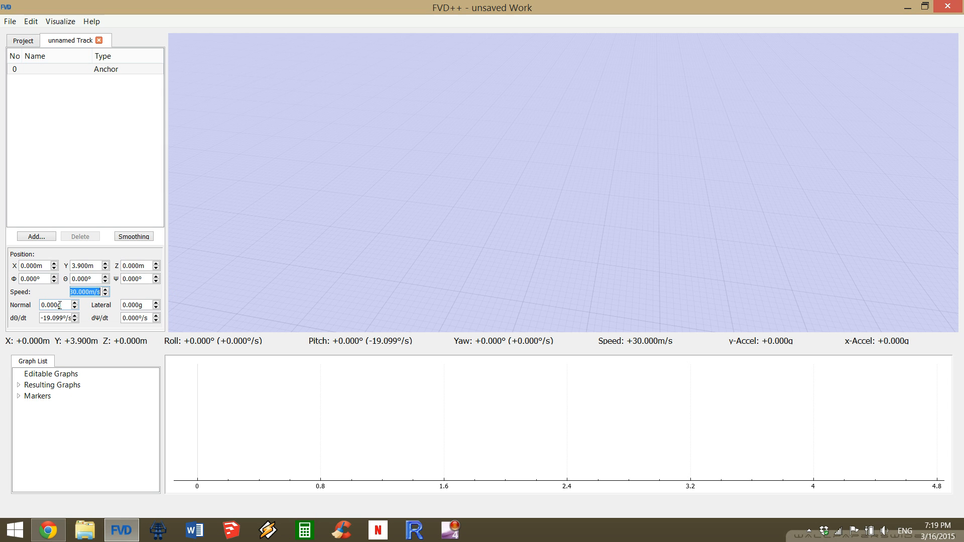
{"action": "scroll", "coordinate": [60, 305], "scroll_direction": "up", "scroll_amount": 10}
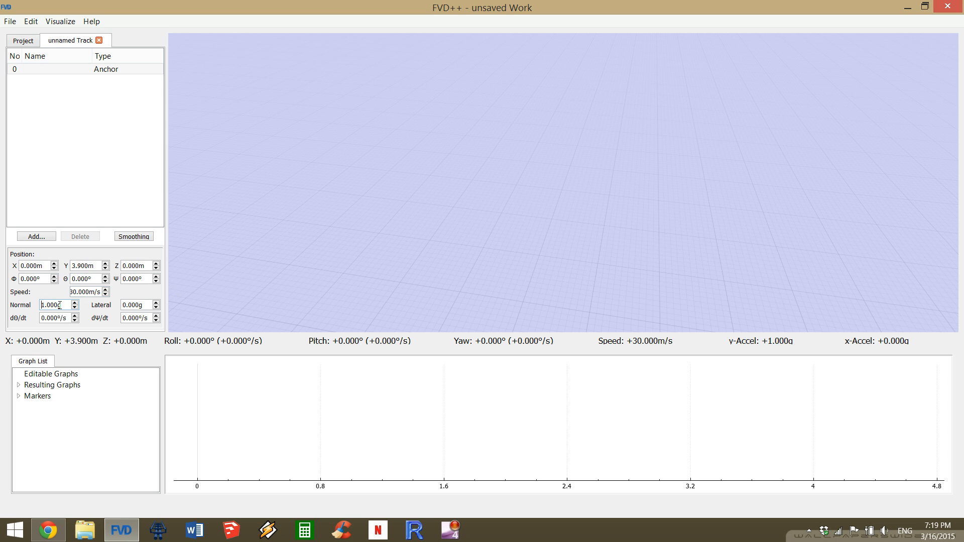
{"action": "scroll", "coordinate": [60, 305], "scroll_direction": "up", "scroll_amount": 13}
{"action": "scroll", "coordinate": [60, 305], "scroll_direction": "up", "scroll_amount": 1}
{"action": "left_click_drag", "start_coordinate": [60, 305], "coordinate": [2, 302]}
{"action": "type", "text": "3.5g"}
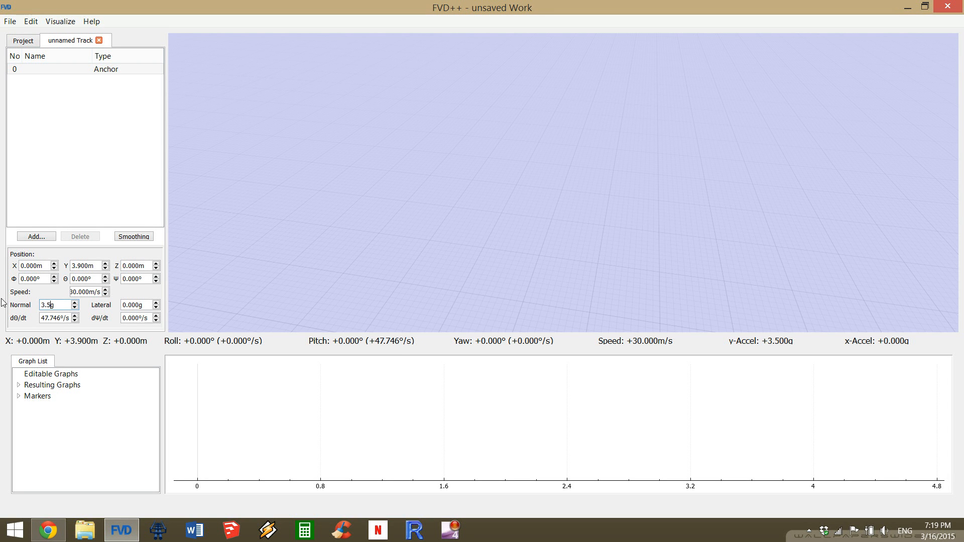
{"action": "key", "text": "Return"}
Add a force section to the track after the anchor.
{"action": "left_click", "coordinate": [33, 237]}
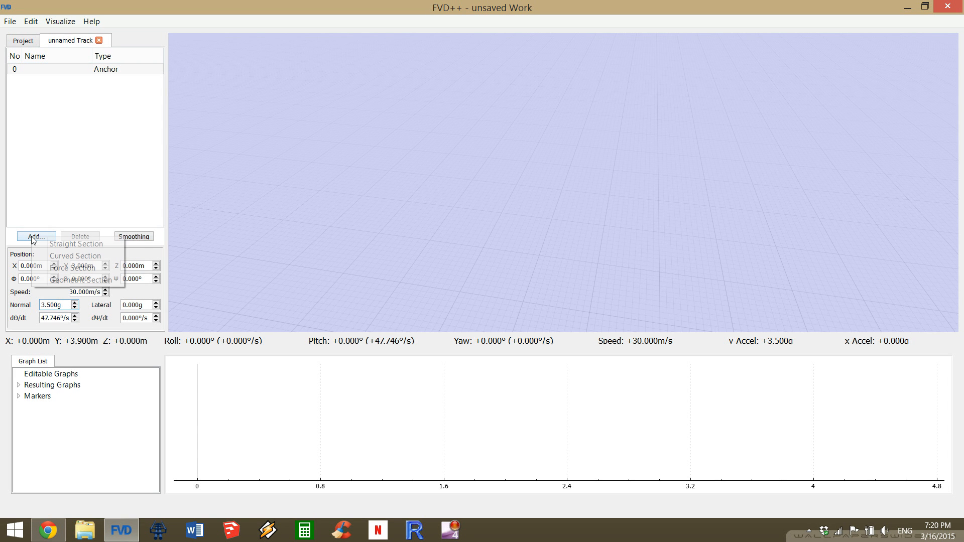
{"action": "left_click", "coordinate": [83, 268]}
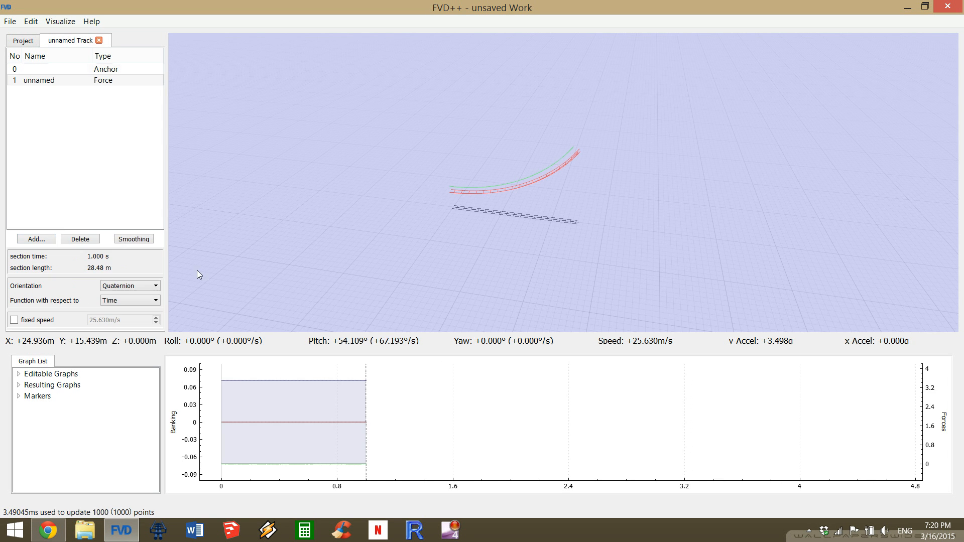
{"action": "left_click_drag", "start_coordinate": [563, 183], "coordinate": [514, 270]}
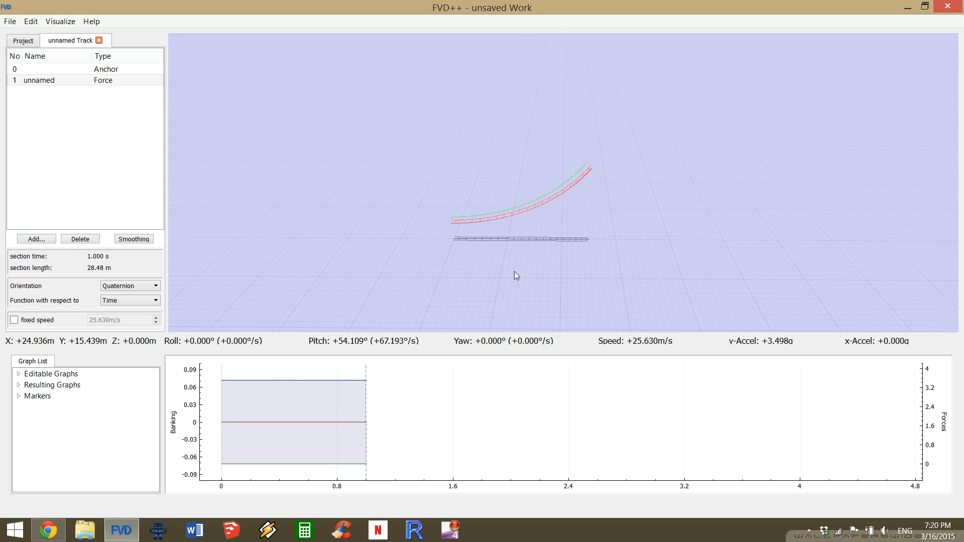
{"action": "left_click_drag", "start_coordinate": [344, 399], "coordinate": [377, 399]}
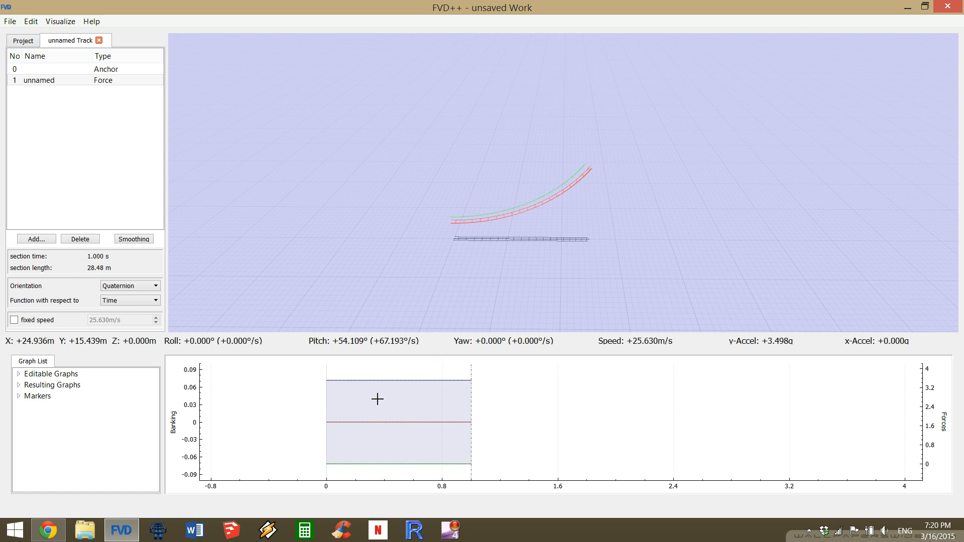
Make the lengths of the first force section's lateral-force and roll transitions dynamic.
{"action": "left_click", "coordinate": [366, 464]}
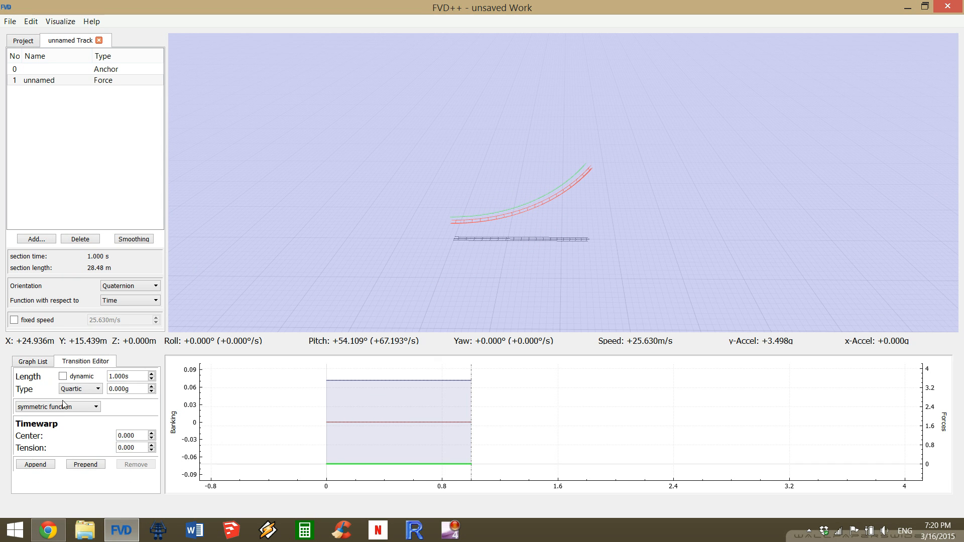
{"action": "left_click", "coordinate": [63, 376]}
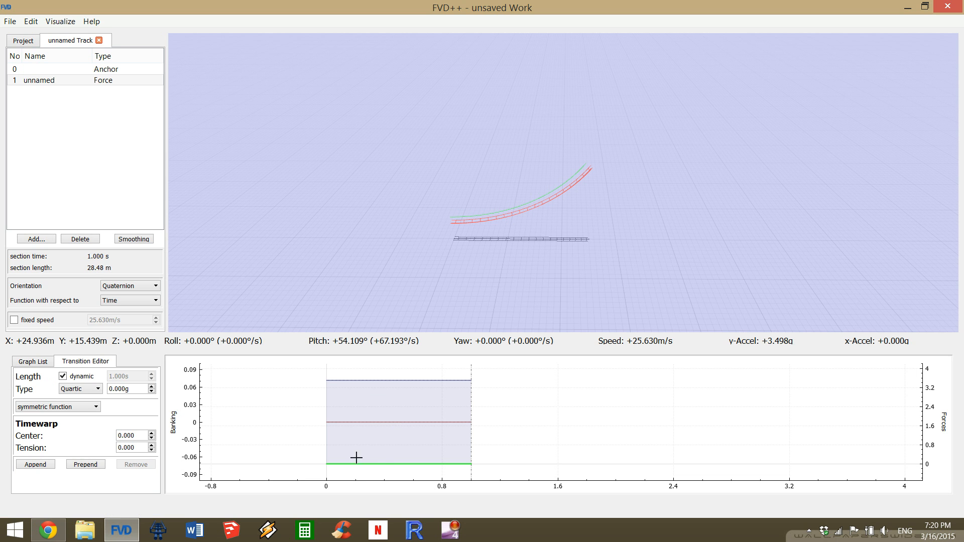
{"action": "left_click", "coordinate": [418, 421]}
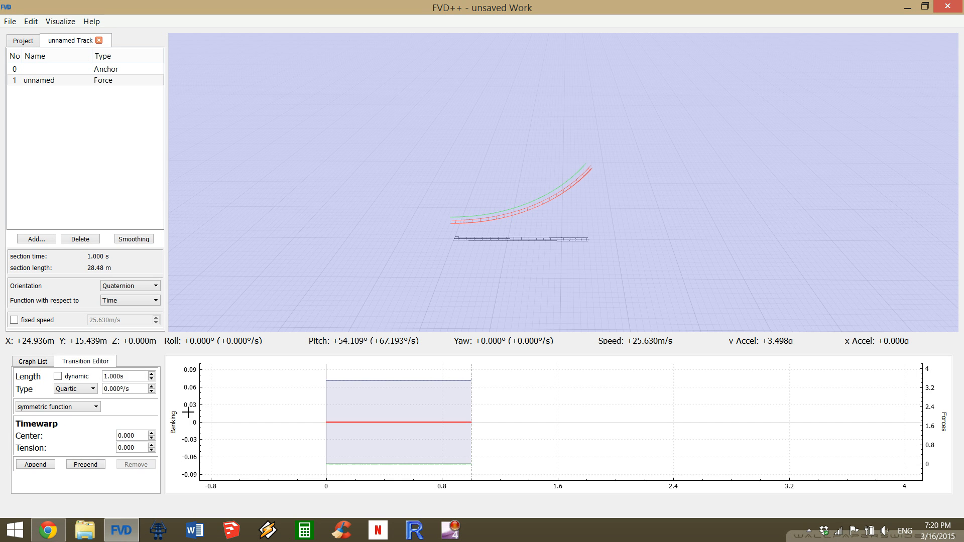
{"action": "left_click", "coordinate": [65, 380]}
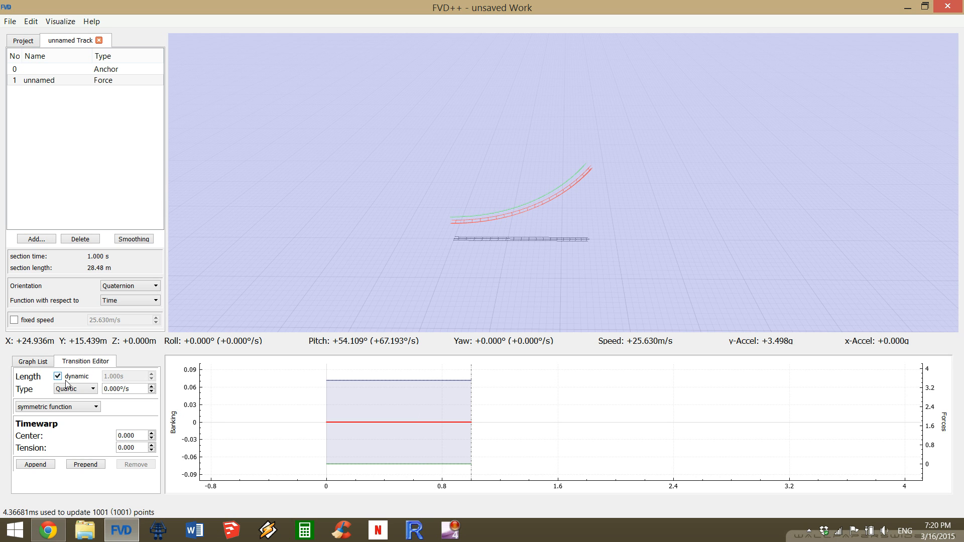
{"action": "left_click", "coordinate": [65, 380]}
Set the length of the first force section's normal-force transition to 0.6 s.
{"action": "left_click", "coordinate": [430, 380]}
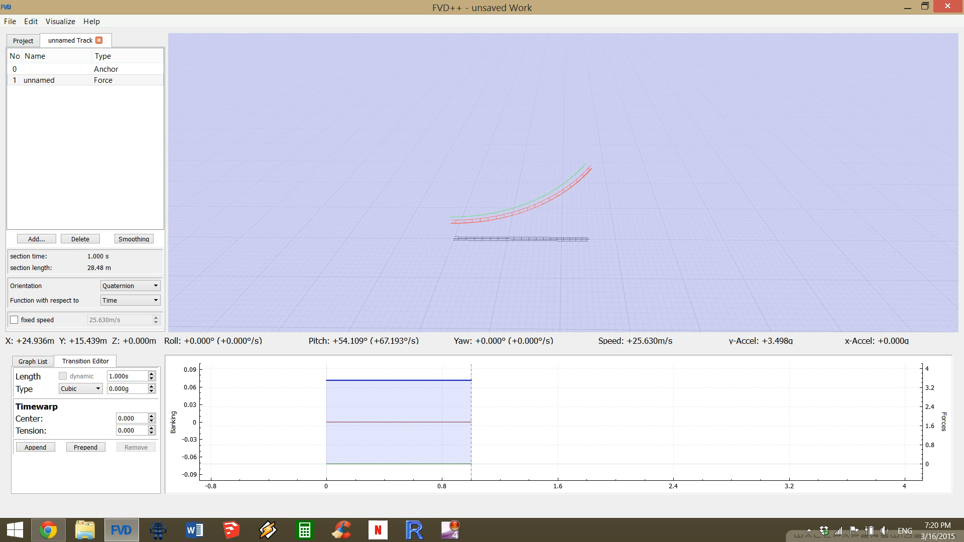
{"action": "left_click_drag", "start_coordinate": [522, 226], "coordinate": [531, 146]}
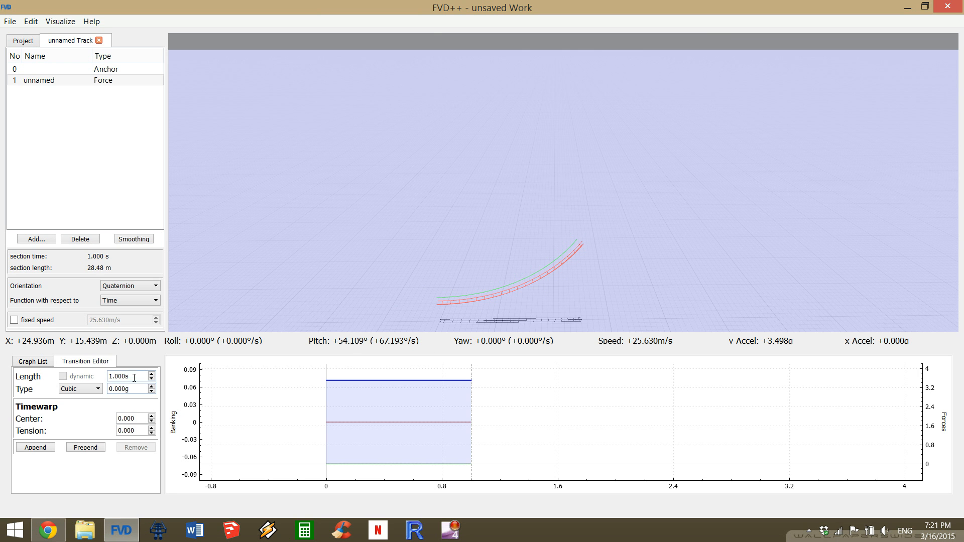
{"action": "scroll", "coordinate": [134, 374], "scroll_direction": "down", "scroll_amount": 3}
{"action": "scroll", "coordinate": [134, 374], "scroll_direction": "down", "scroll_amount": 1}
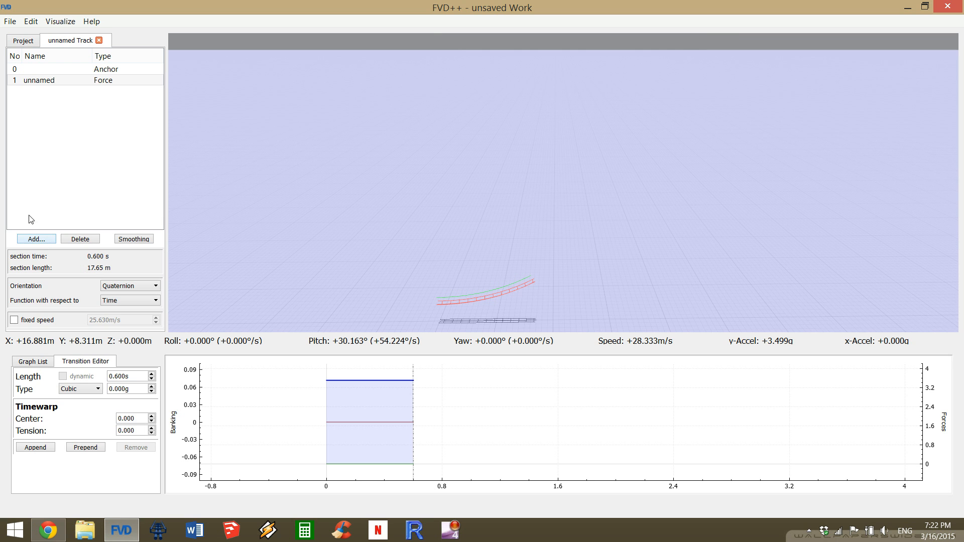
Add a second force section and make the lengths of its lateral-force and roll transitions dynamic.
{"action": "left_click", "coordinate": [38, 240]}
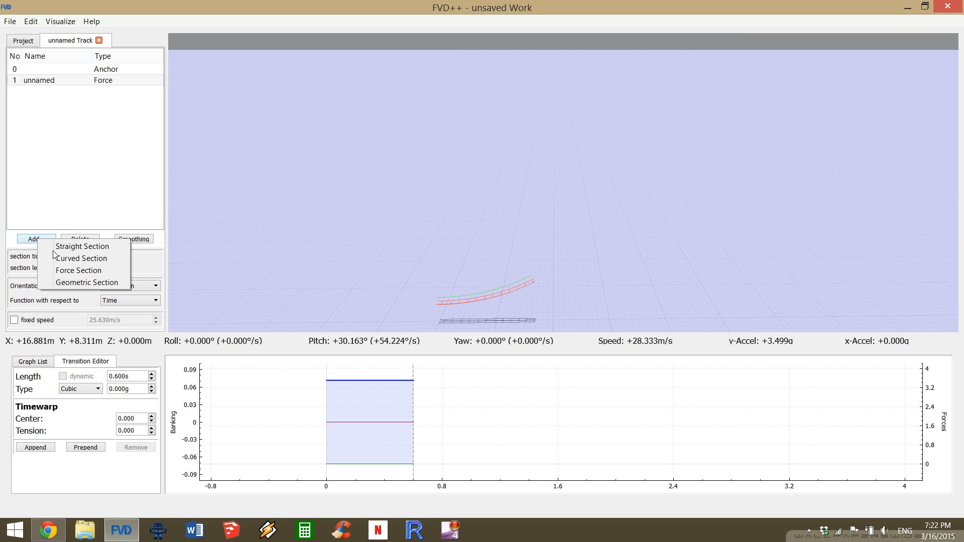
{"action": "left_click", "coordinate": [78, 271]}
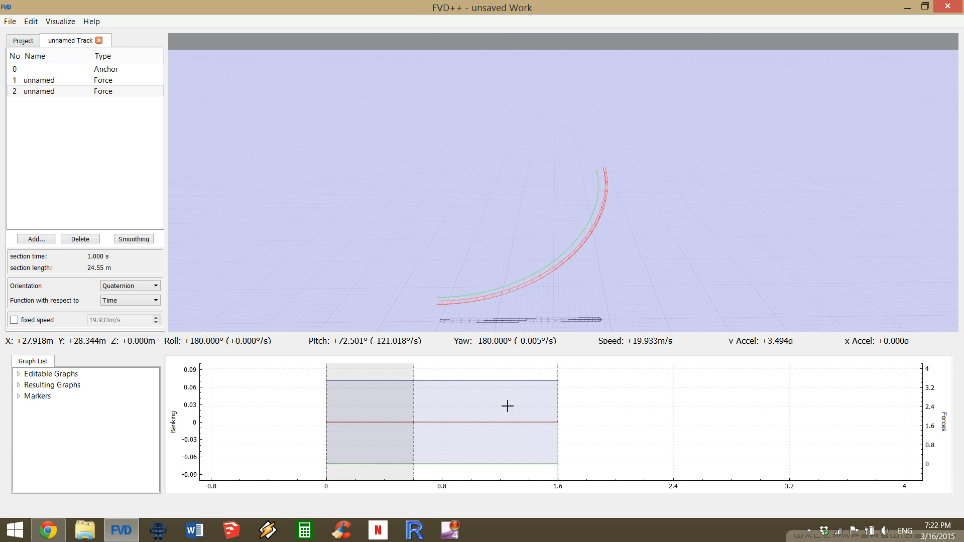
{"action": "left_click", "coordinate": [495, 461]}
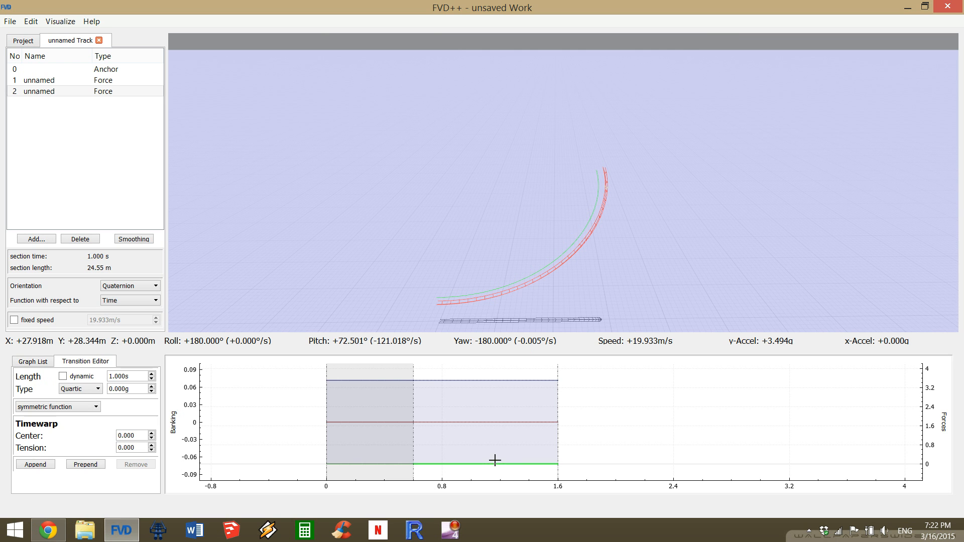
{"action": "left_click", "coordinate": [63, 377]}
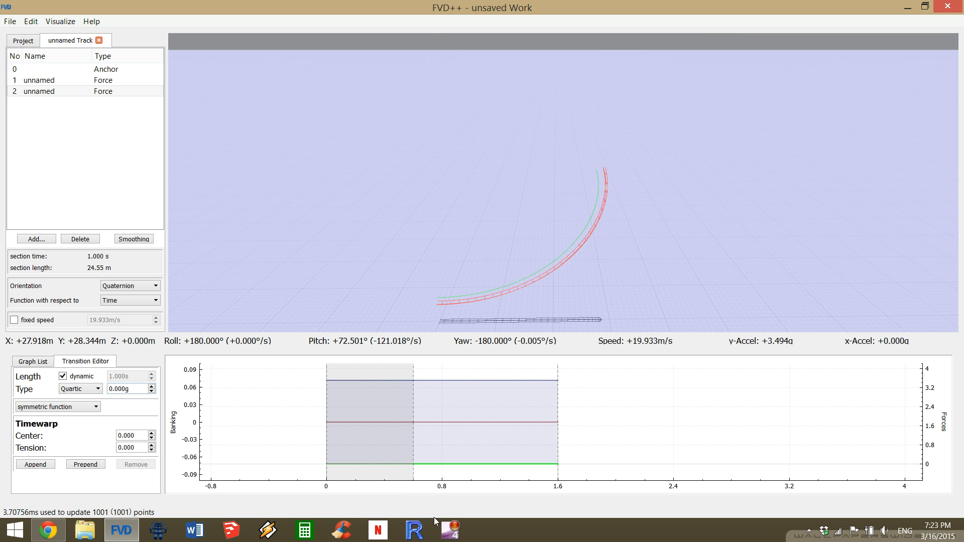
{"action": "left_click", "coordinate": [486, 422]}
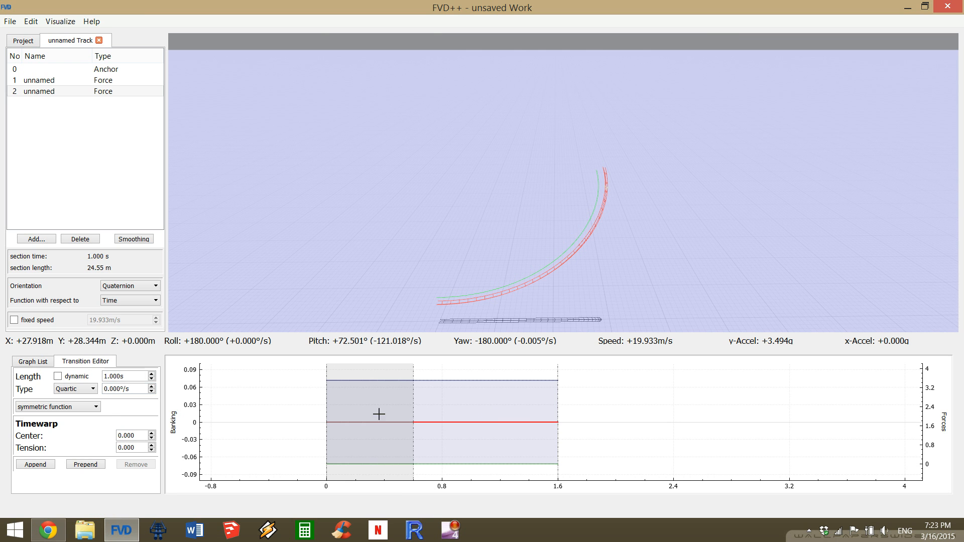
{"action": "left_click", "coordinate": [76, 377]}
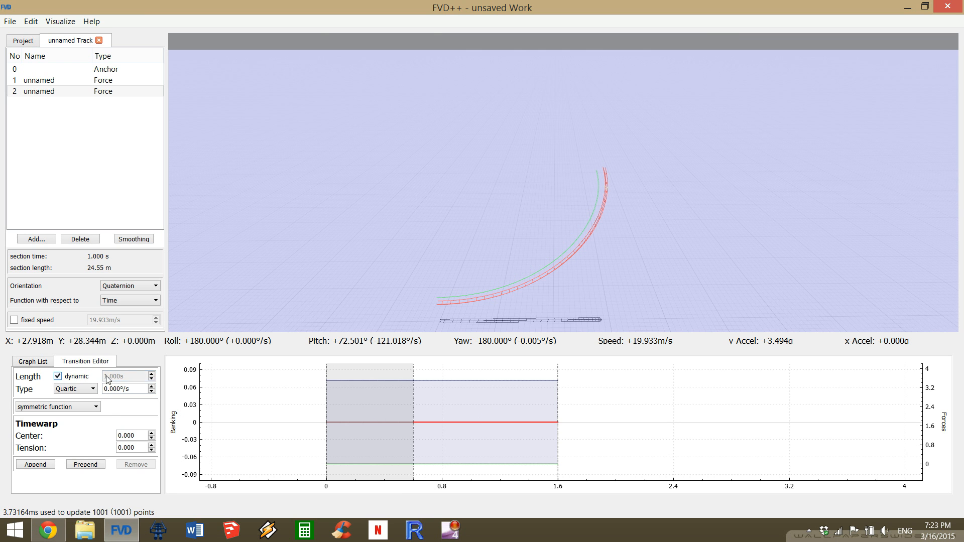
Set the track visualization to Normal Force.
{"action": "left_click", "coordinate": [61, 21]}
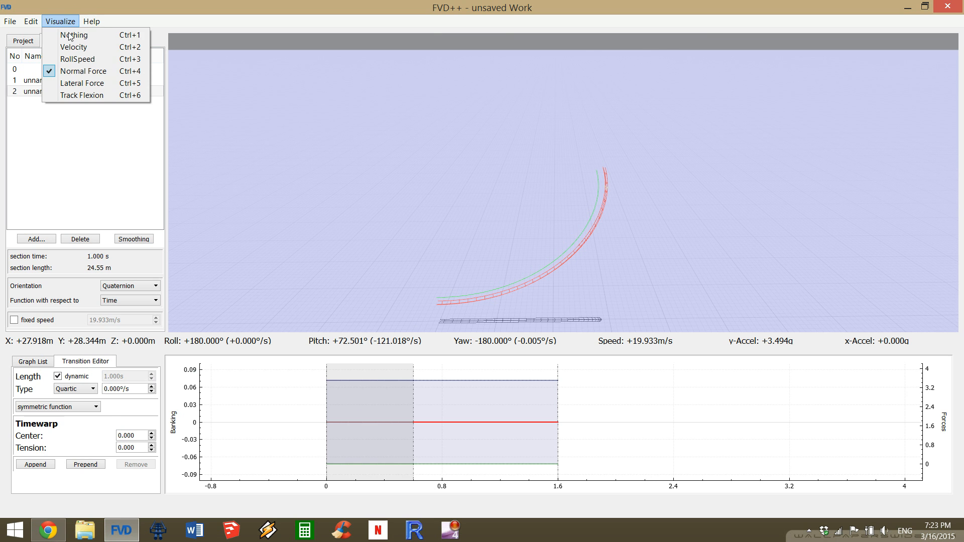
{"action": "left_click", "coordinate": [76, 76]}
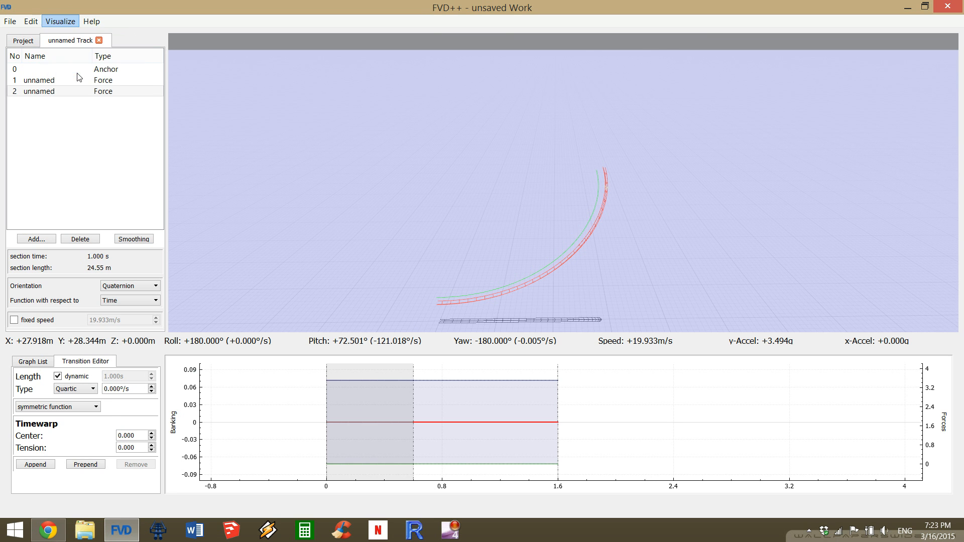
{"action": "left_click", "coordinate": [84, 82]}
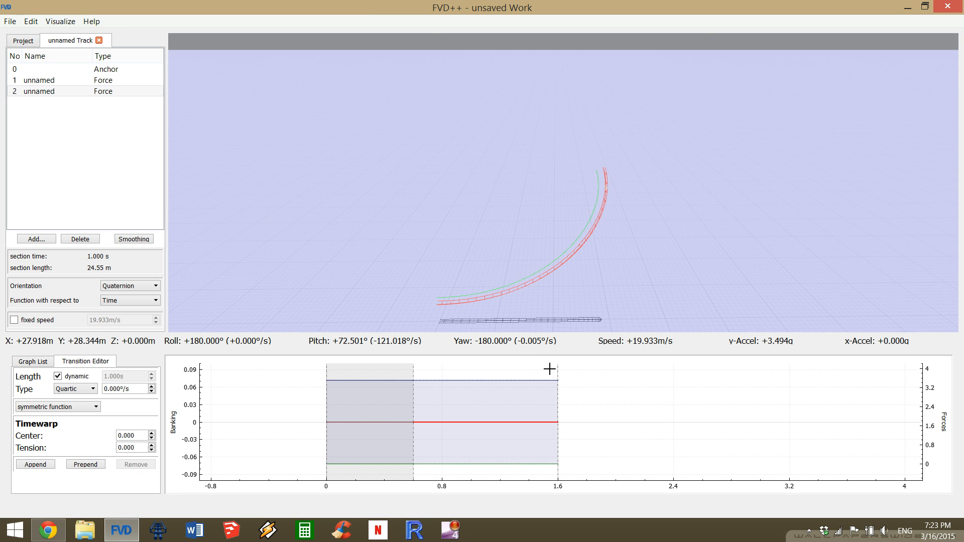
Set the length of the second force section's normal-force transition to 0.4 s.
{"action": "left_click", "coordinate": [513, 380]}
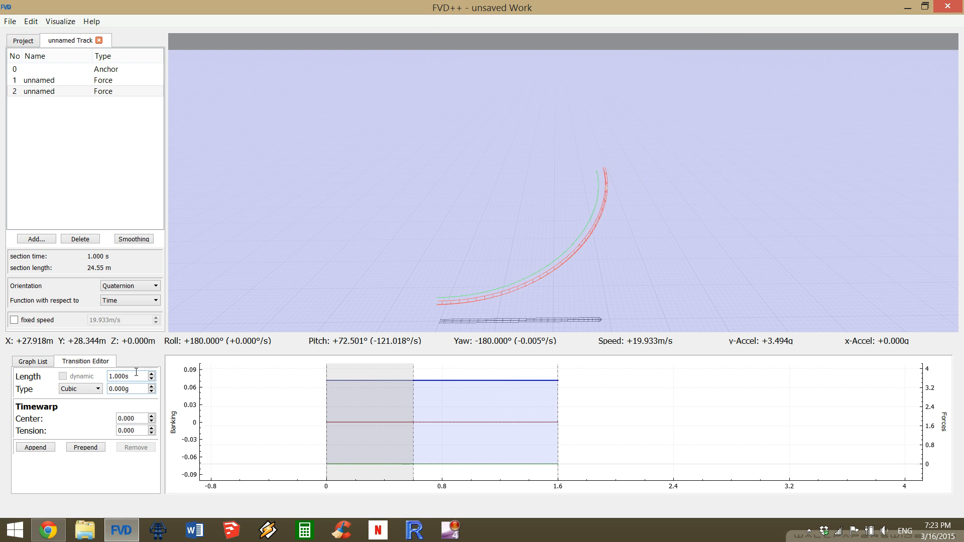
{"action": "scroll", "coordinate": [137, 372], "scroll_direction": "down", "scroll_amount": 5}
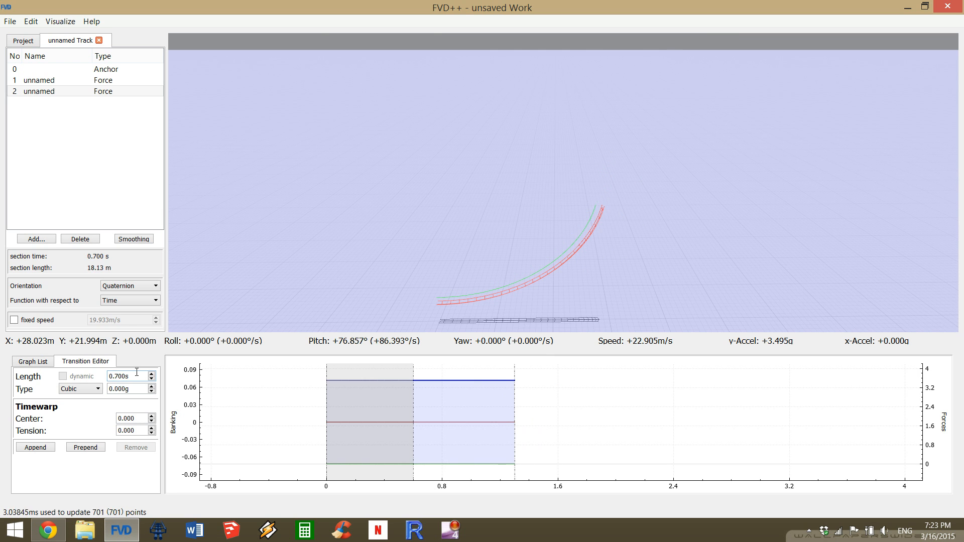
{"action": "scroll", "coordinate": [137, 372], "scroll_direction": "down", "scroll_amount": 1}
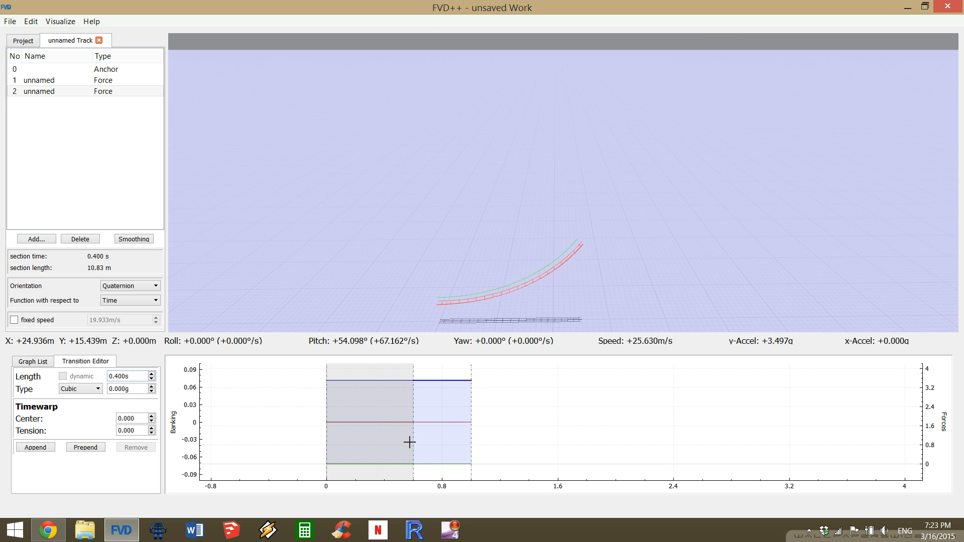
Append two normal-force transitions to the second force section and set the last one's length to 0.4 s.
{"action": "left_click", "coordinate": [35, 450]}
{"action": "left_click", "coordinate": [36, 451]}
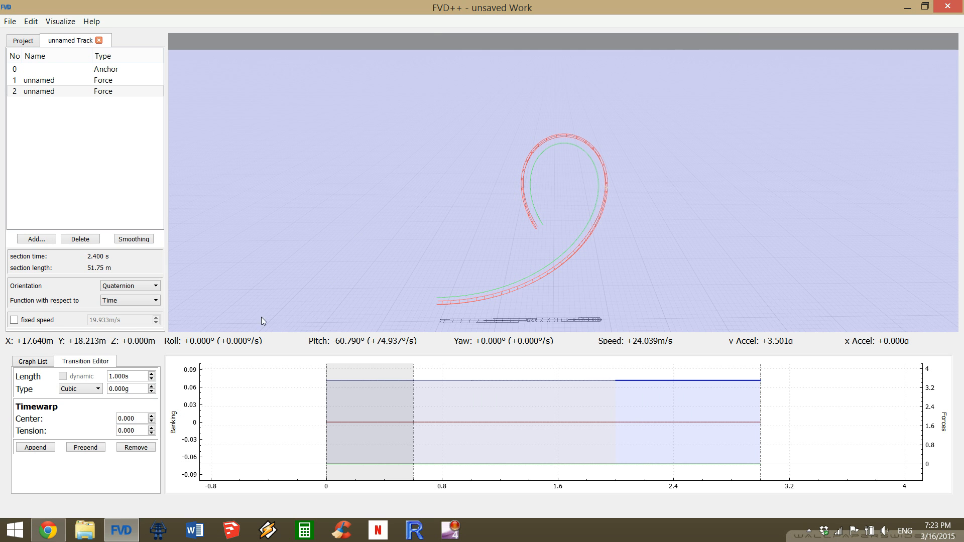
{"action": "left_click", "coordinate": [449, 374]}
{"action": "left_click", "coordinate": [704, 380]}
{"action": "scroll", "coordinate": [135, 375], "scroll_direction": "down", "scroll_amount": 2}
{"action": "scroll", "coordinate": [135, 375], "scroll_direction": "down", "scroll_amount": 4}
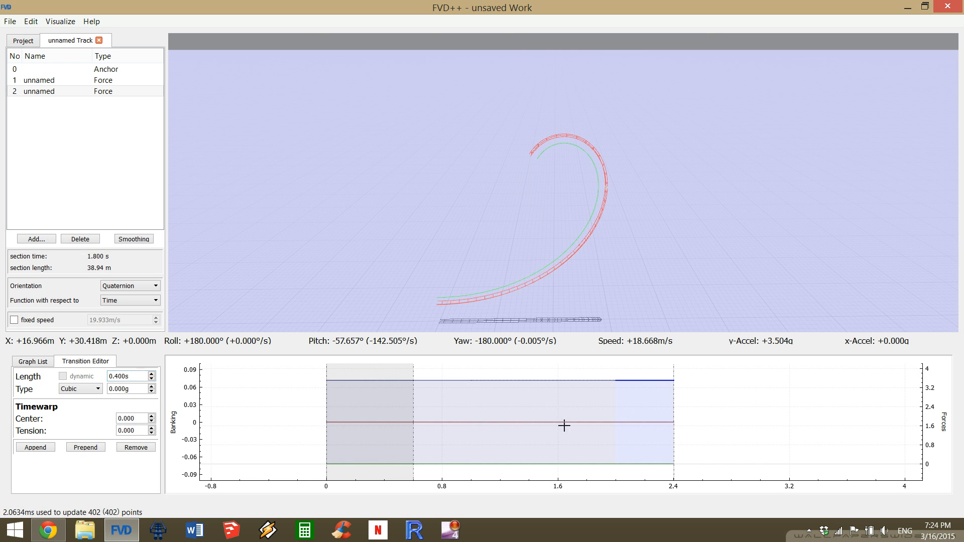
Set the force change of the second section's middle normal-force transition to -3.4 g.
{"action": "left_click", "coordinate": [548, 380]}
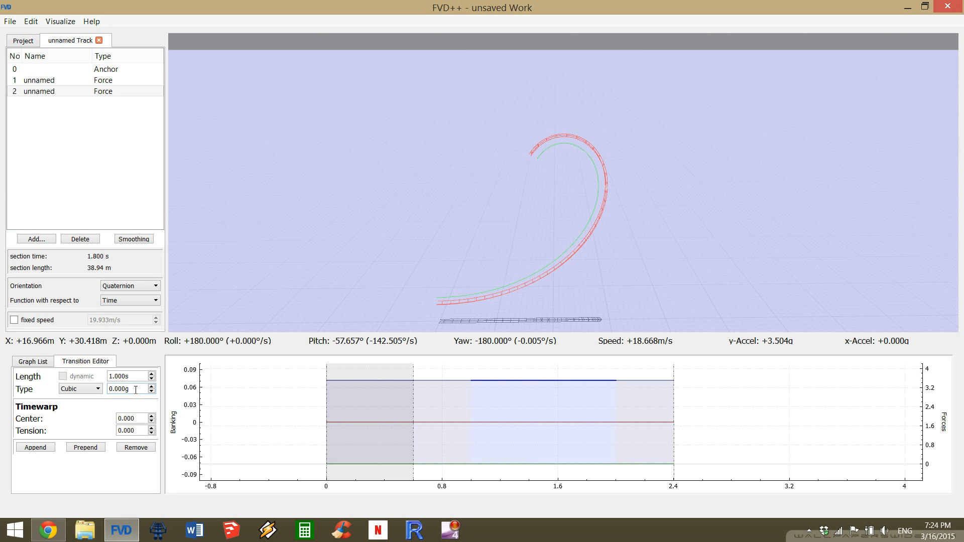
{"action": "scroll", "coordinate": [136, 390], "scroll_direction": "down", "scroll_amount": 11}
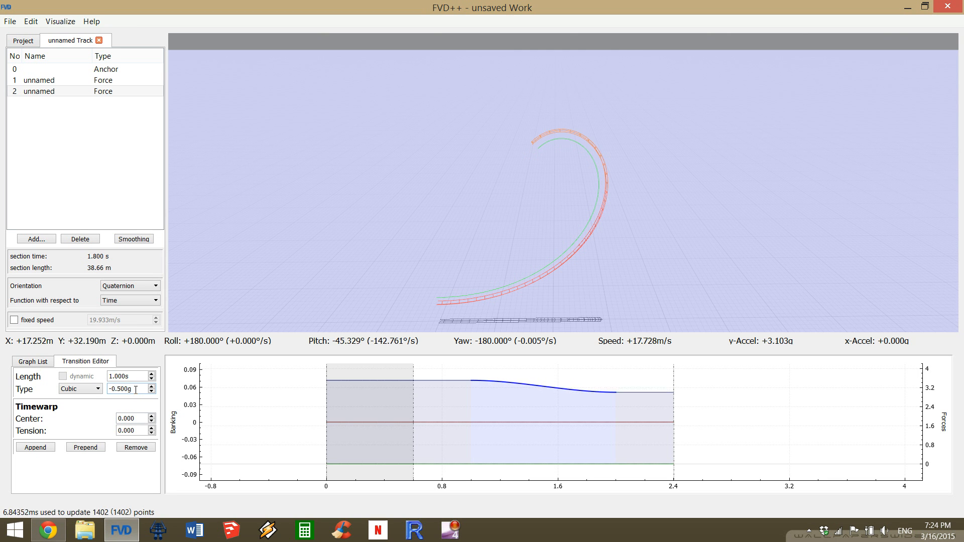
{"action": "scroll", "coordinate": [136, 390], "scroll_direction": "down", "scroll_amount": 8}
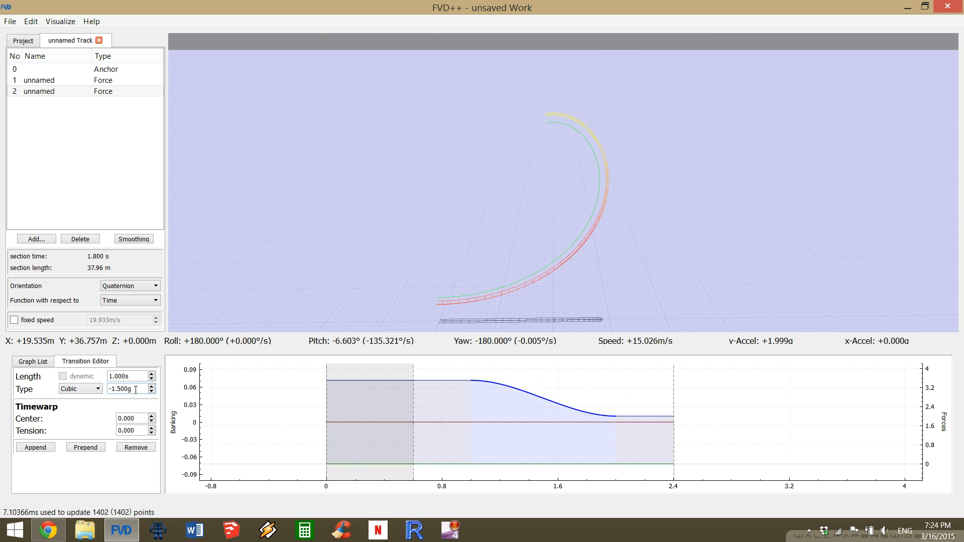
{"action": "scroll", "coordinate": [135, 390], "scroll_direction": "down", "scroll_amount": 1}
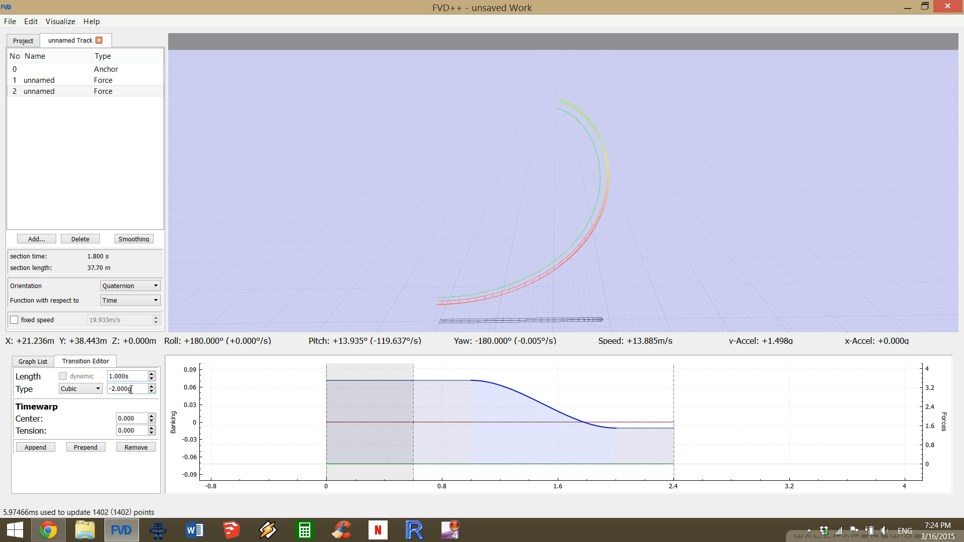
{"action": "scroll", "coordinate": [131, 390], "scroll_direction": "down", "scroll_amount": 3}
{"action": "scroll", "coordinate": [131, 389], "scroll_direction": "down", "scroll_amount": 9}
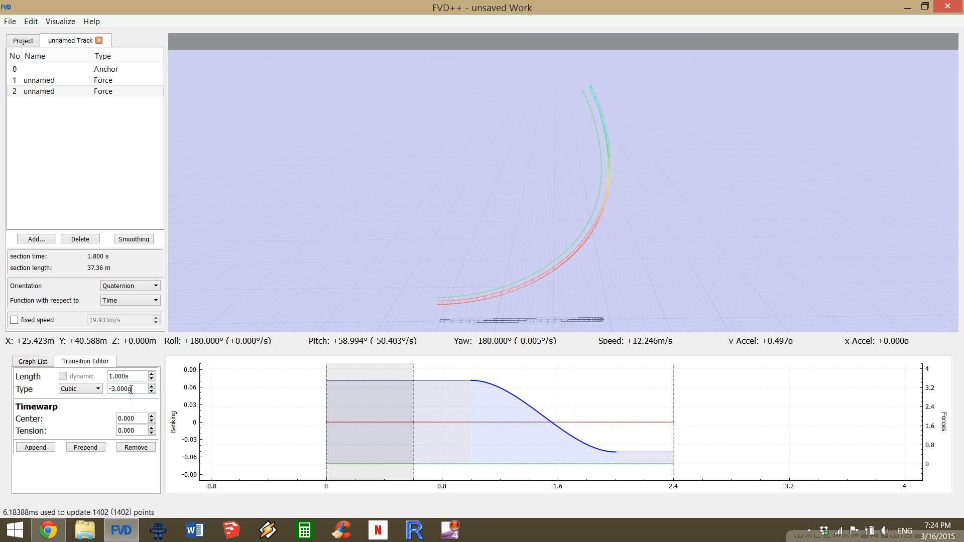
{"action": "scroll", "coordinate": [130, 389], "scroll_direction": "down", "scroll_amount": 2}
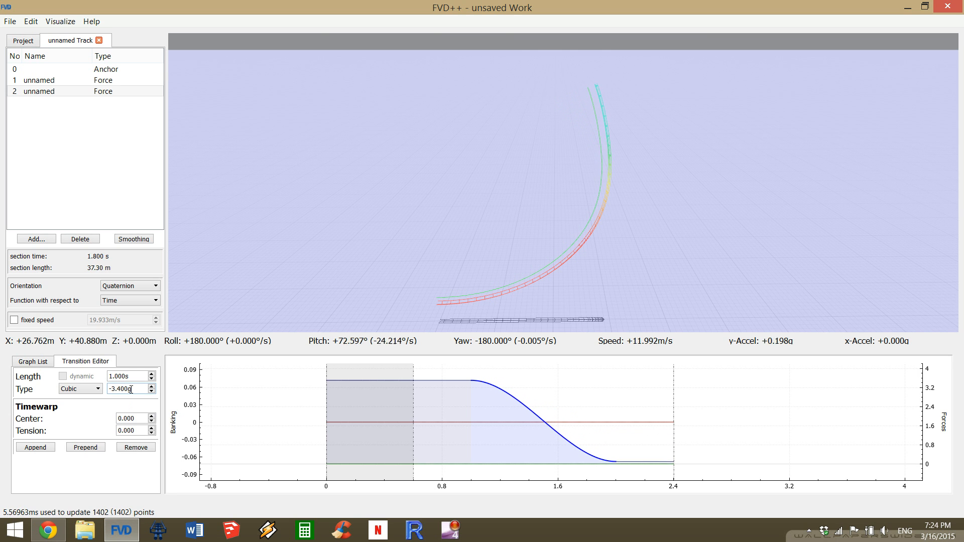
Set the force change of the second section's middle normal-force transition to -3.5 g and its type to Quartic.
{"action": "scroll", "coordinate": [131, 390], "scroll_direction": "down", "scroll_amount": 1}
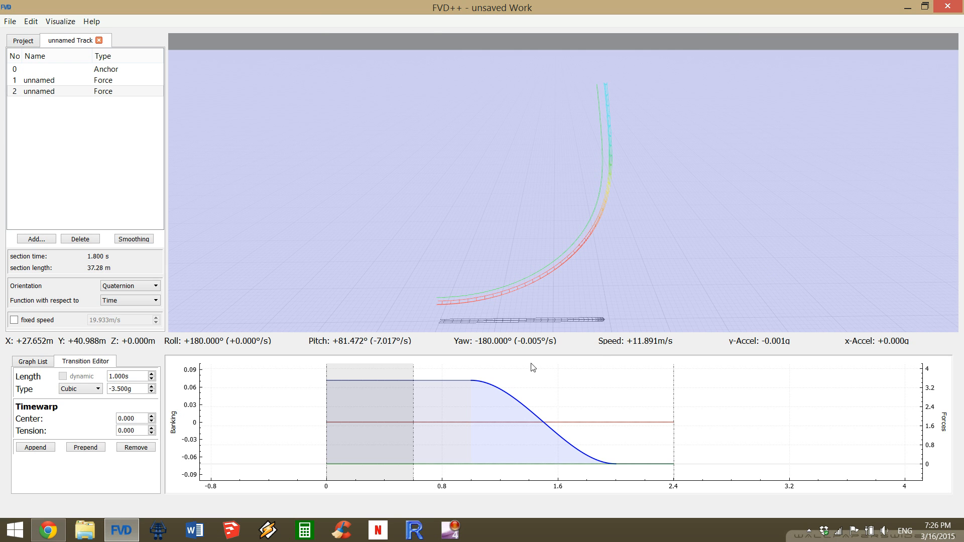
{"action": "left_click", "coordinate": [92, 391]}
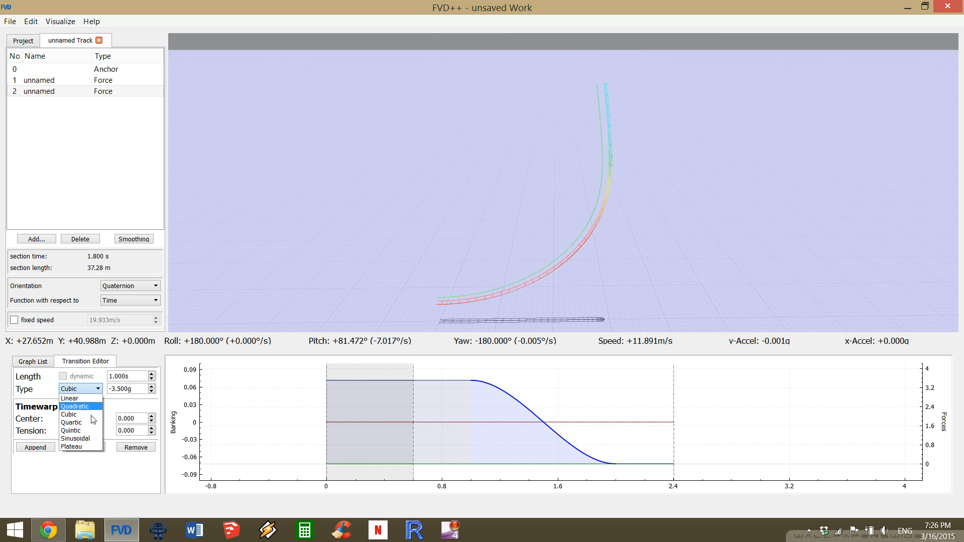
{"action": "left_click", "coordinate": [80, 424]}
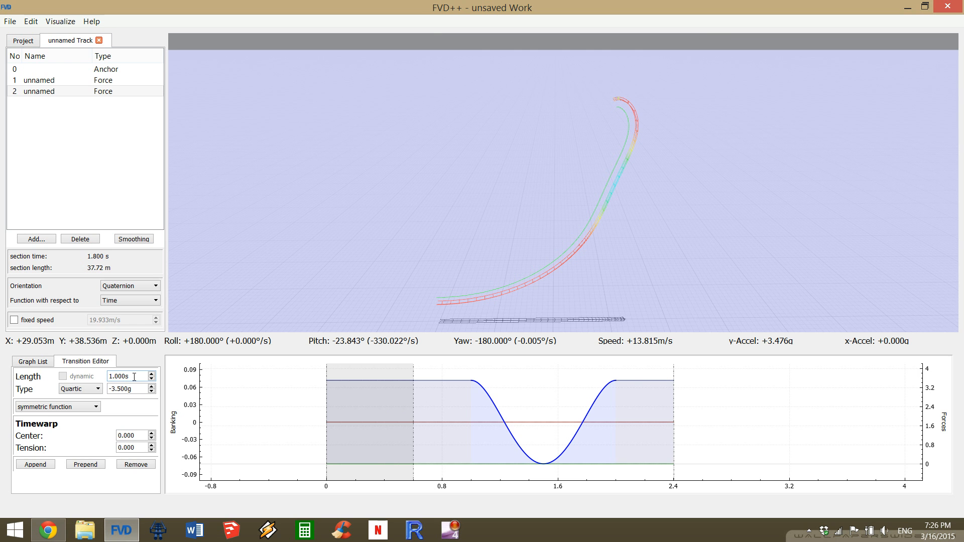
Lengthen the second section's middle quartic transition to 3.75 s to extend the track into a loop.
{"action": "scroll", "coordinate": [134, 377], "scroll_direction": "up", "scroll_amount": 8}
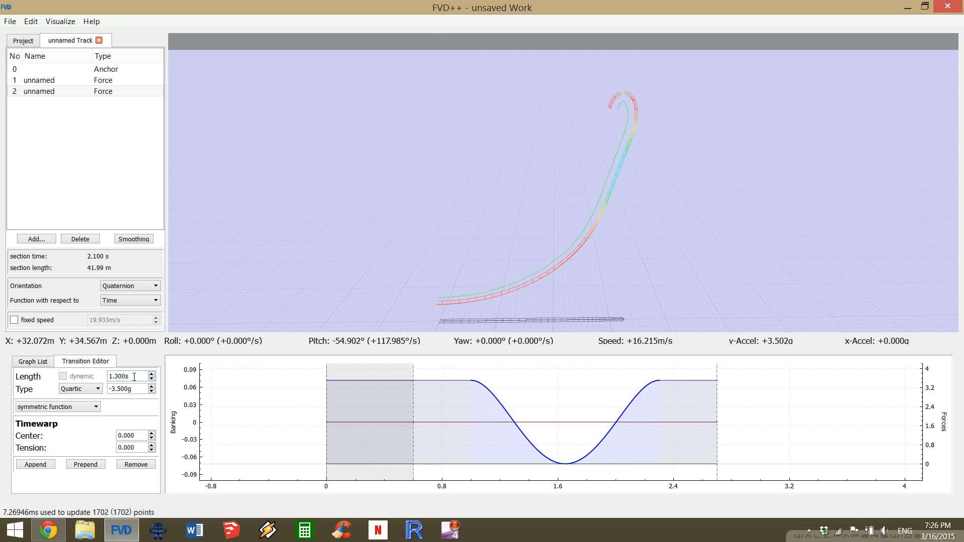
{"action": "scroll", "coordinate": [134, 377], "scroll_direction": "up", "scroll_amount": 6}
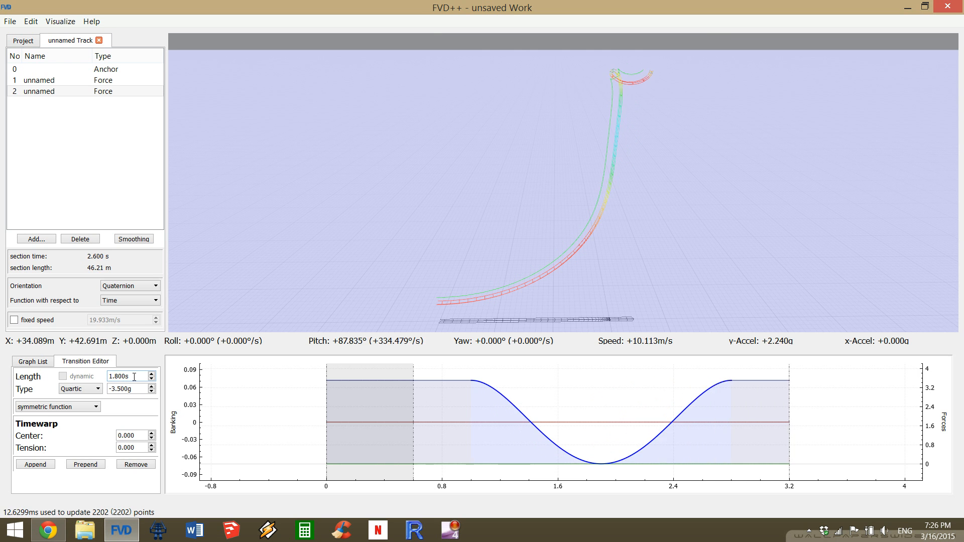
{"action": "scroll", "coordinate": [134, 376], "scroll_direction": "up", "scroll_amount": 8}
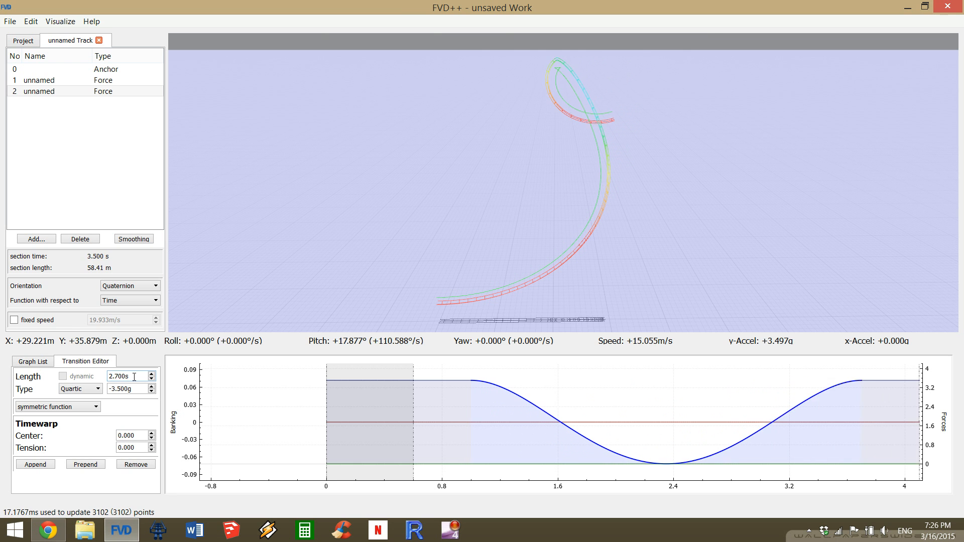
{"action": "scroll", "coordinate": [134, 377], "scroll_direction": "up", "scroll_amount": 5}
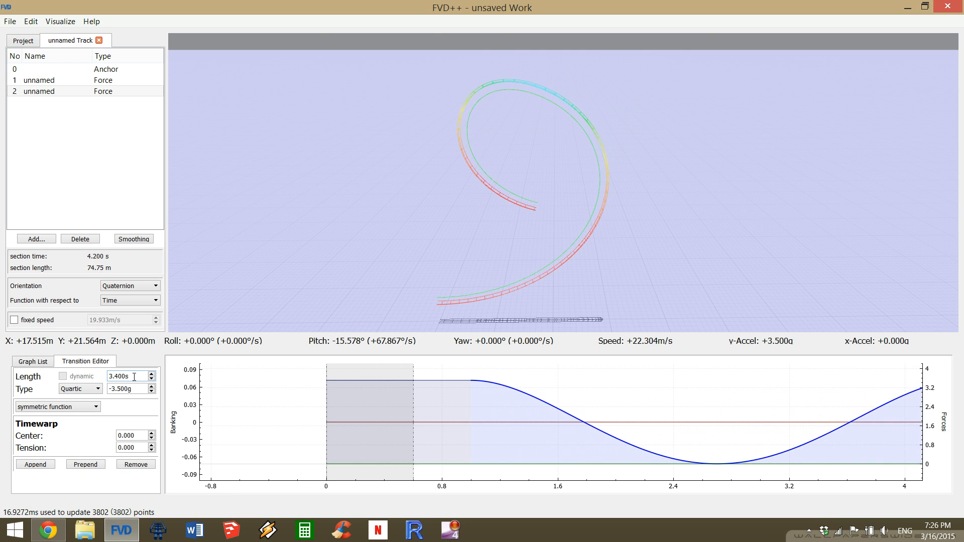
{"action": "scroll", "coordinate": [134, 377], "scroll_direction": "up", "scroll_amount": 1}
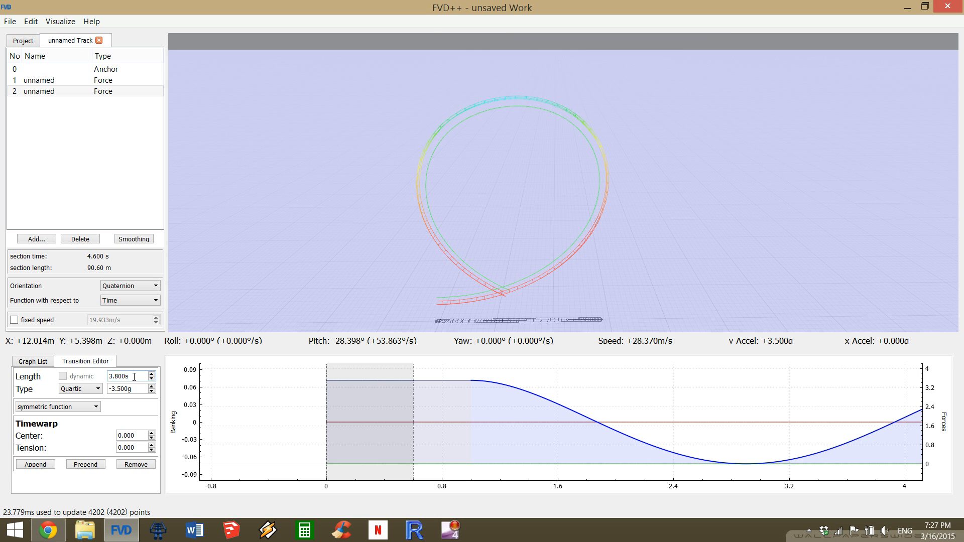
{"action": "scroll", "coordinate": [134, 377], "scroll_direction": "down", "scroll_amount": 1}
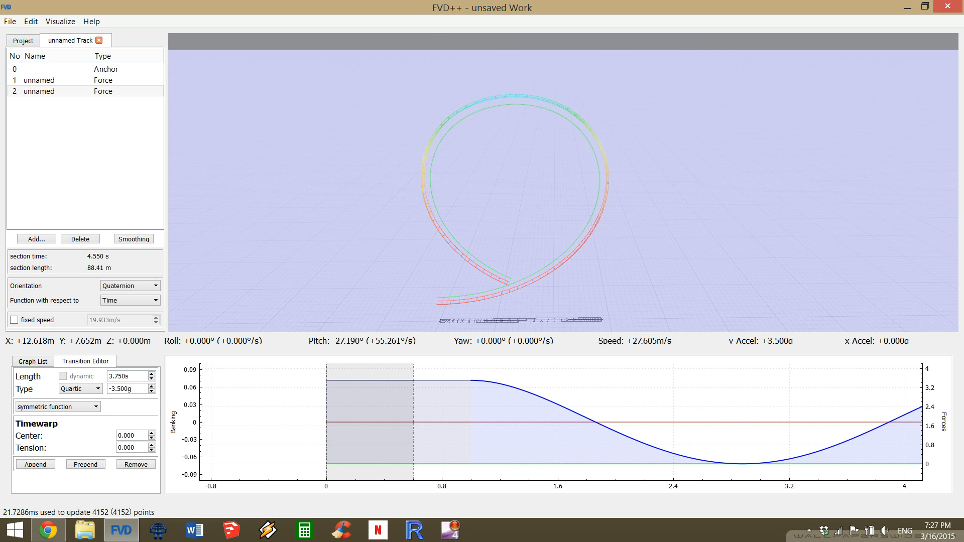
Set the lengths of the second section's first and last normal-force transitions to 0.3 s each.
{"action": "left_click_drag", "start_coordinate": [787, 172], "coordinate": [759, 177]}
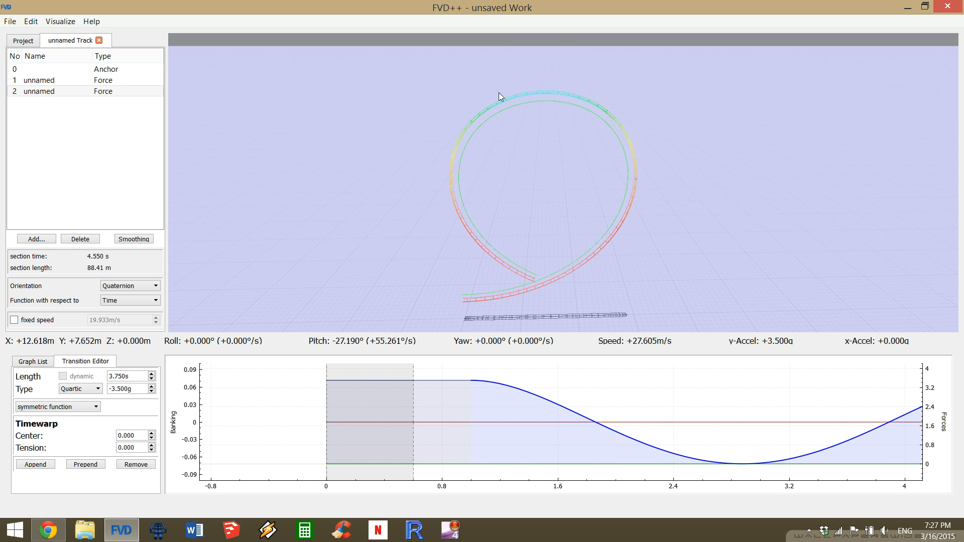
{"action": "left_click_drag", "start_coordinate": [645, 407], "coordinate": [458, 419]}
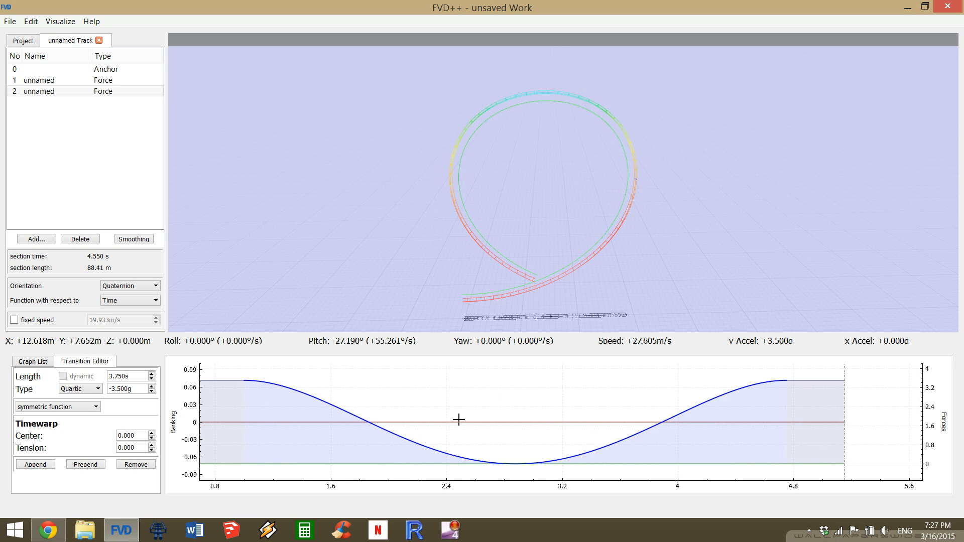
{"action": "scroll", "coordinate": [473, 402], "scroll_direction": "down", "scroll_amount": 2}
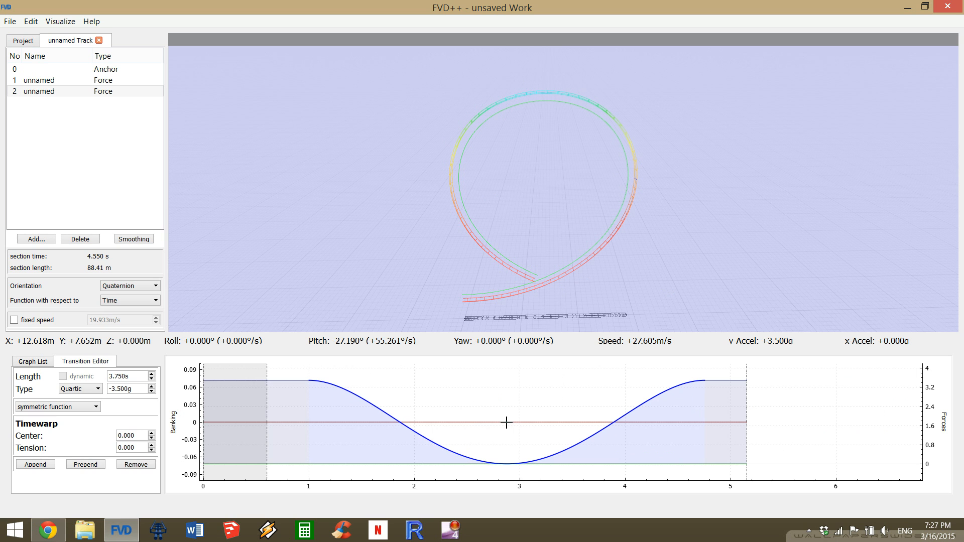
{"action": "left_click", "coordinate": [296, 379]}
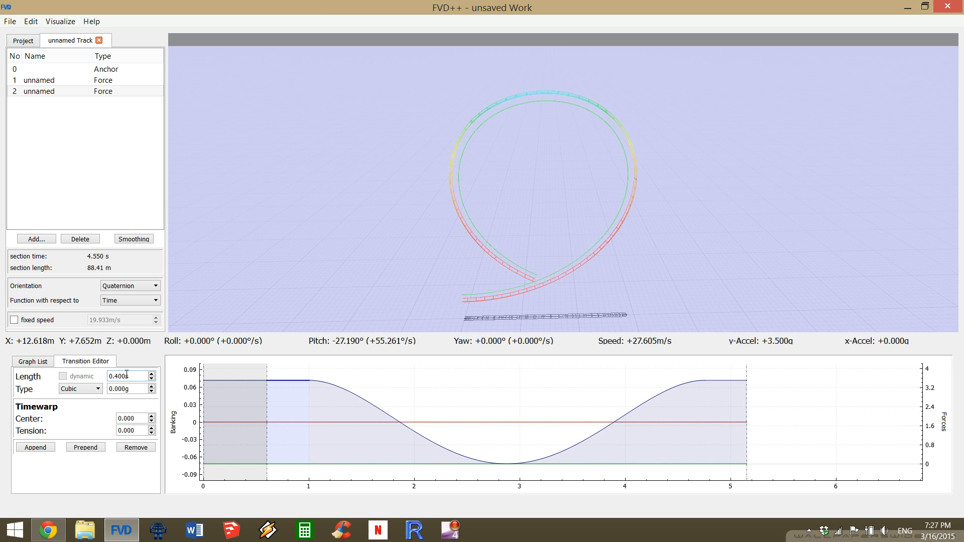
{"action": "scroll", "coordinate": [127, 373], "scroll_direction": "down", "scroll_amount": 1}
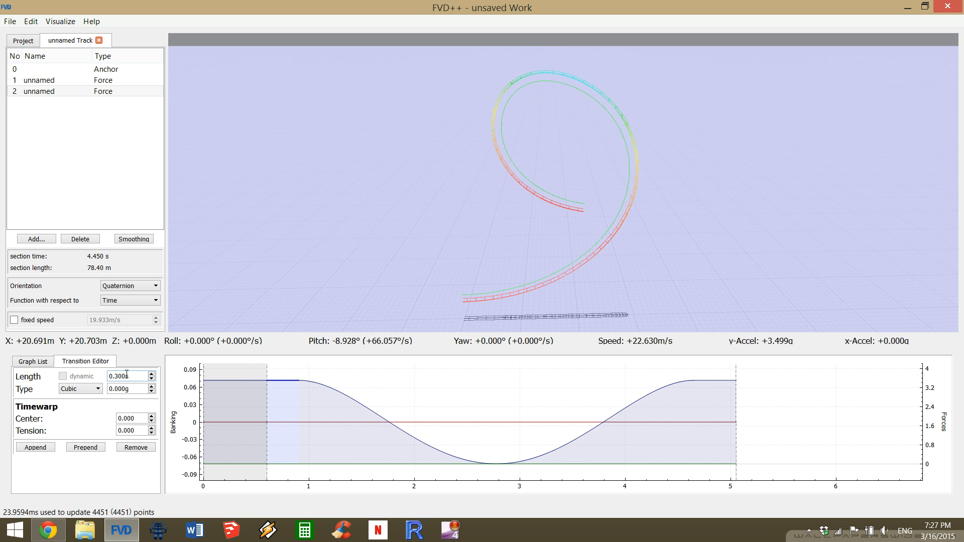
{"action": "left_click", "coordinate": [710, 380]}
{"action": "scroll", "coordinate": [129, 375], "scroll_direction": "down", "scroll_amount": 1}
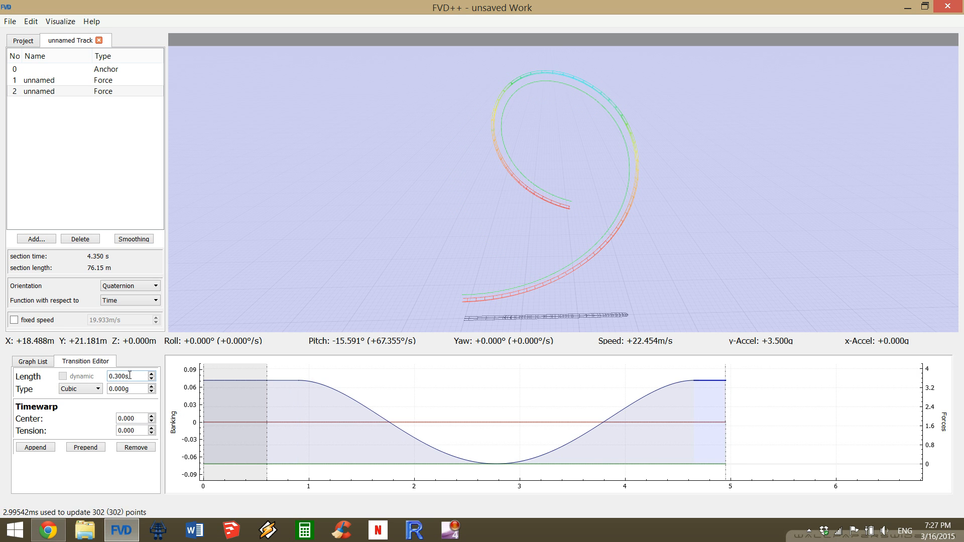
Set the length of the middle quartic transition to 4.06 s to bring the loop's exit back down.
{"action": "left_click", "coordinate": [412, 434]}
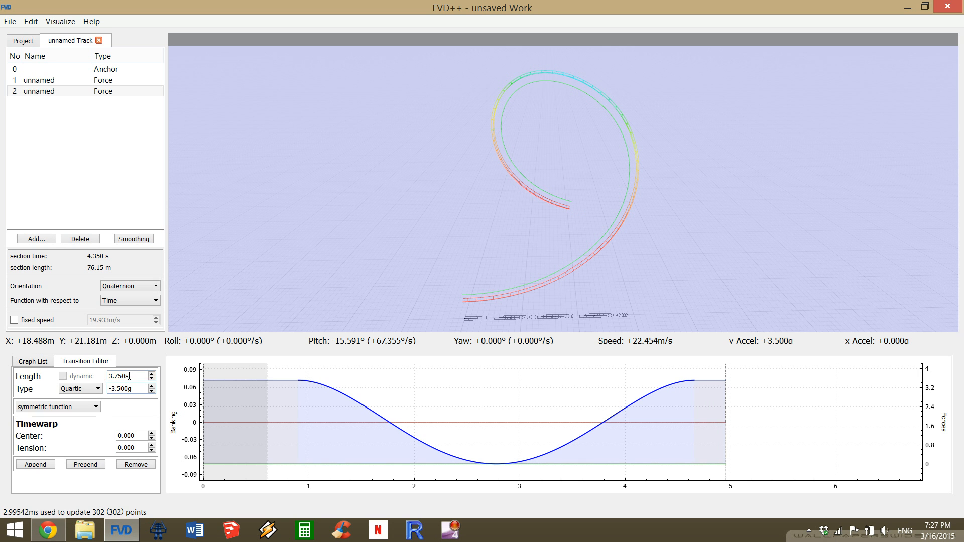
{"action": "scroll", "coordinate": [131, 374], "scroll_direction": "up", "scroll_amount": 11}
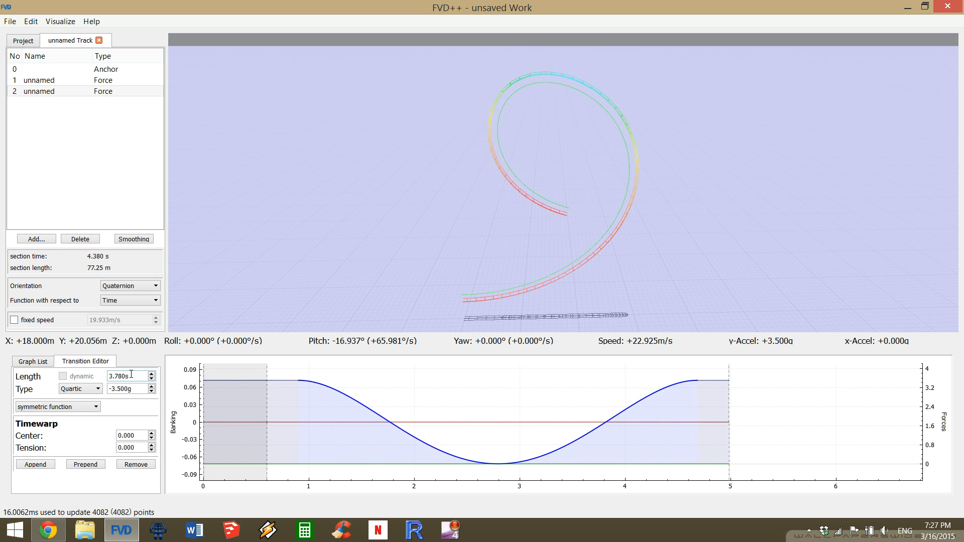
{"action": "scroll", "coordinate": [131, 374], "scroll_direction": "up", "scroll_amount": 12}
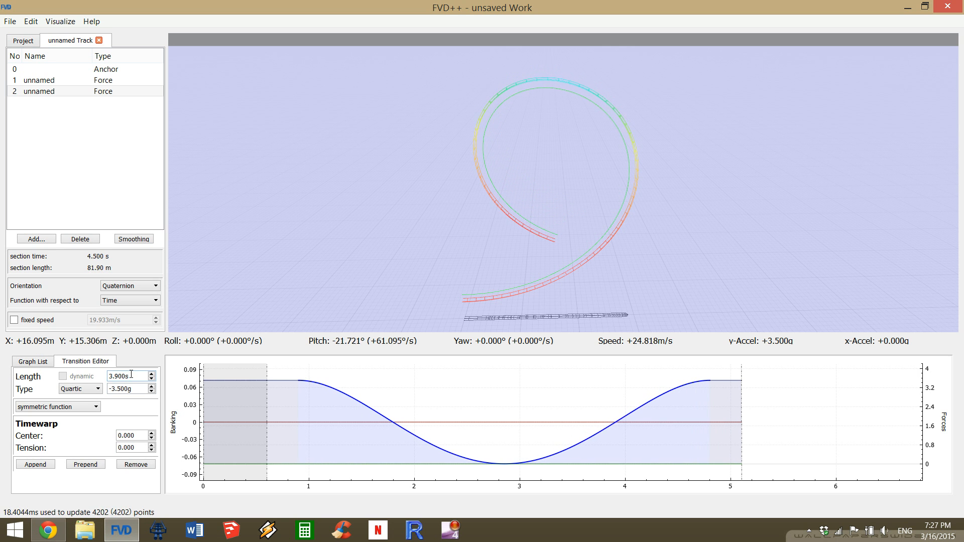
{"action": "scroll", "coordinate": [131, 375], "scroll_direction": "up", "scroll_amount": 6}
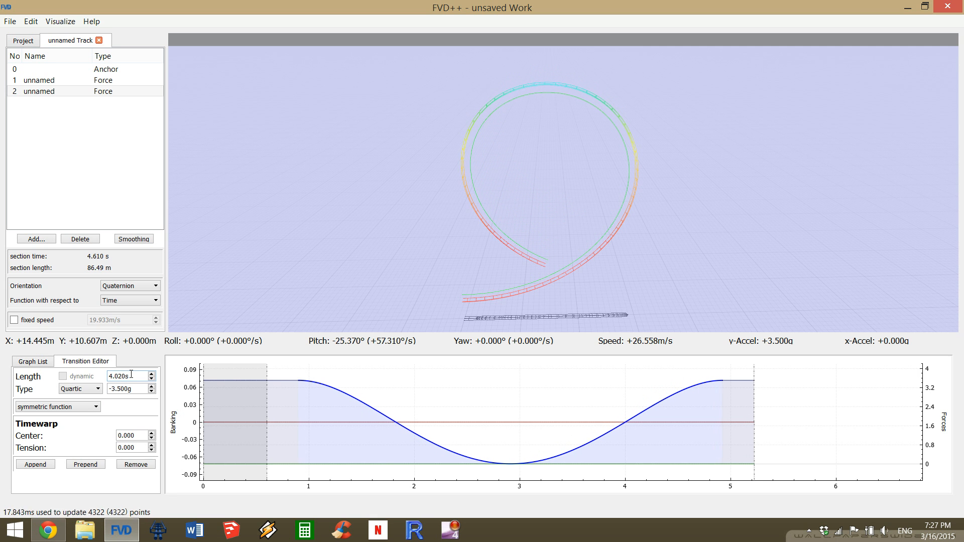
{"action": "scroll", "coordinate": [131, 375], "scroll_direction": "up", "scroll_amount": 1}
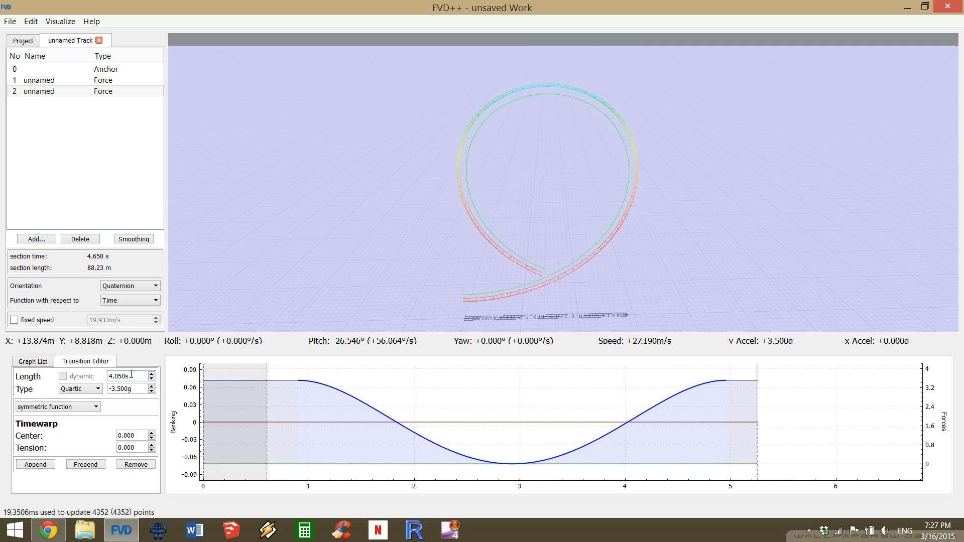
{"action": "scroll", "coordinate": [131, 374], "scroll_direction": "up", "scroll_amount": 1}
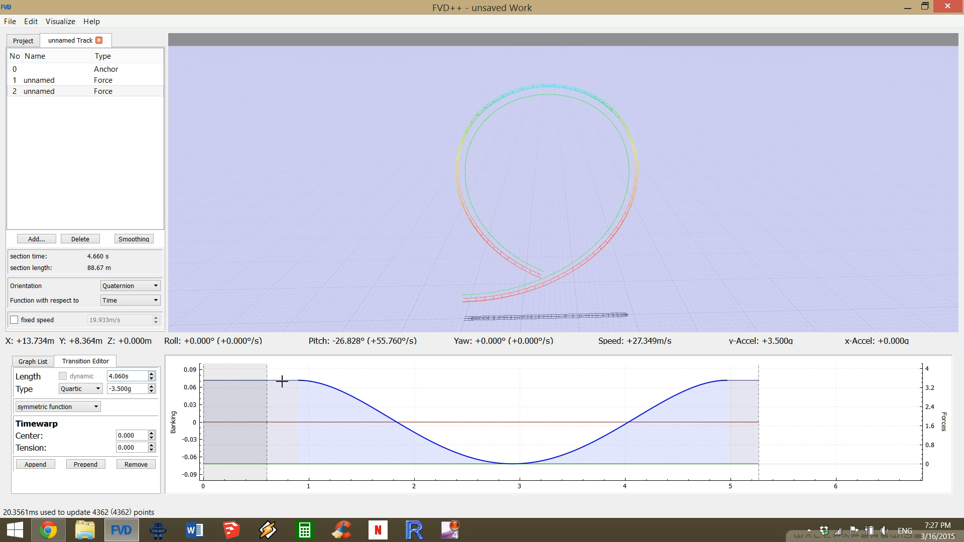
Reduce the lengths of the second section's first and last normal-force transitions to 0.25 s each.
{"action": "left_click", "coordinate": [247, 384]}
{"action": "scroll", "coordinate": [135, 377], "scroll_direction": "down", "scroll_amount": 5}
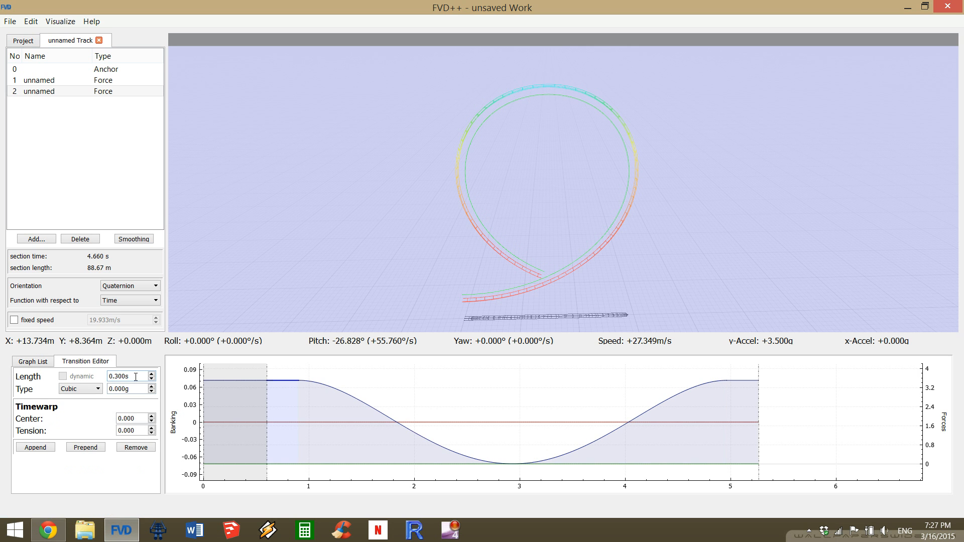
{"action": "scroll", "coordinate": [135, 377], "scroll_direction": "down", "scroll_amount": 1}
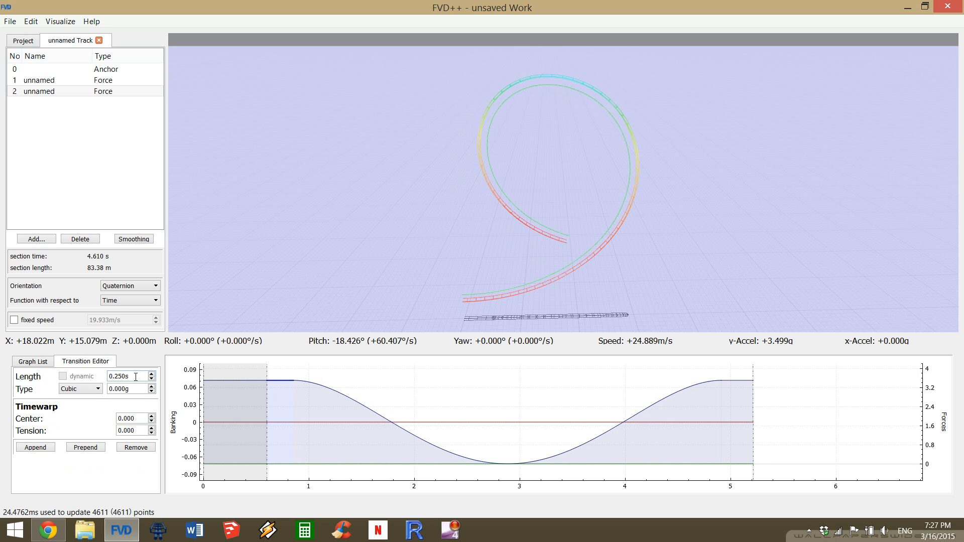
{"action": "left_click", "coordinate": [731, 380]}
{"action": "scroll", "coordinate": [127, 375], "scroll_direction": "down", "scroll_amount": 5}
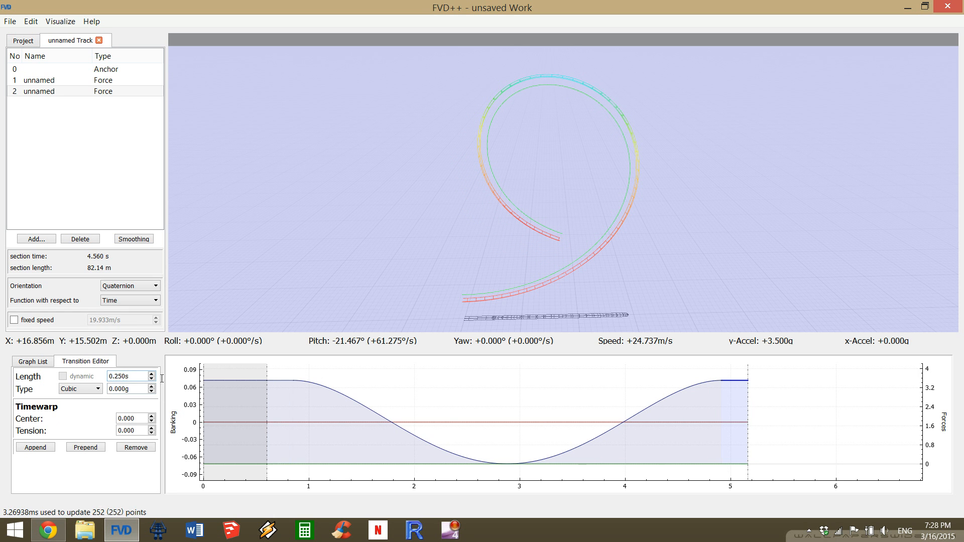
Set the length of the second section's middle quartic transition to 4.22 s.
{"action": "left_click", "coordinate": [413, 436]}
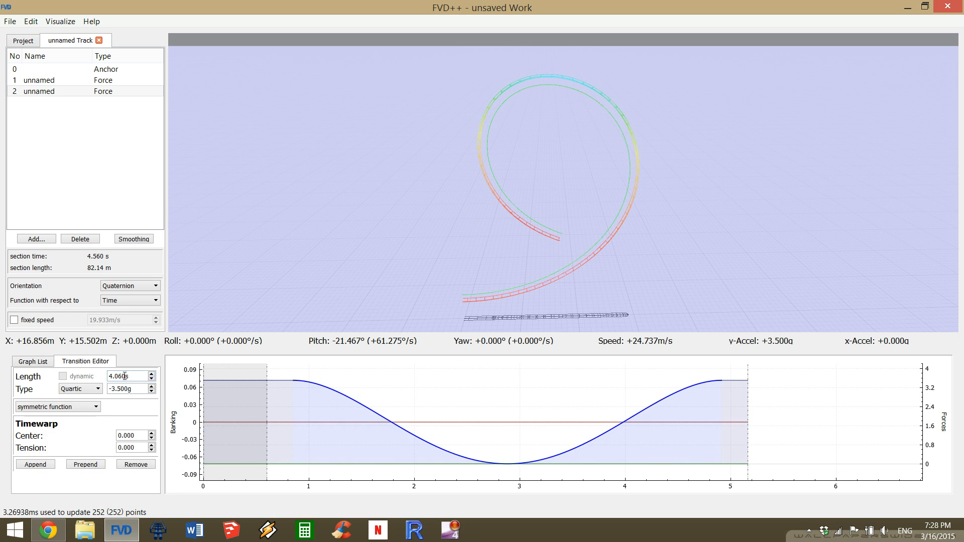
{"action": "scroll", "coordinate": [124, 376], "scroll_direction": "up", "scroll_amount": 7}
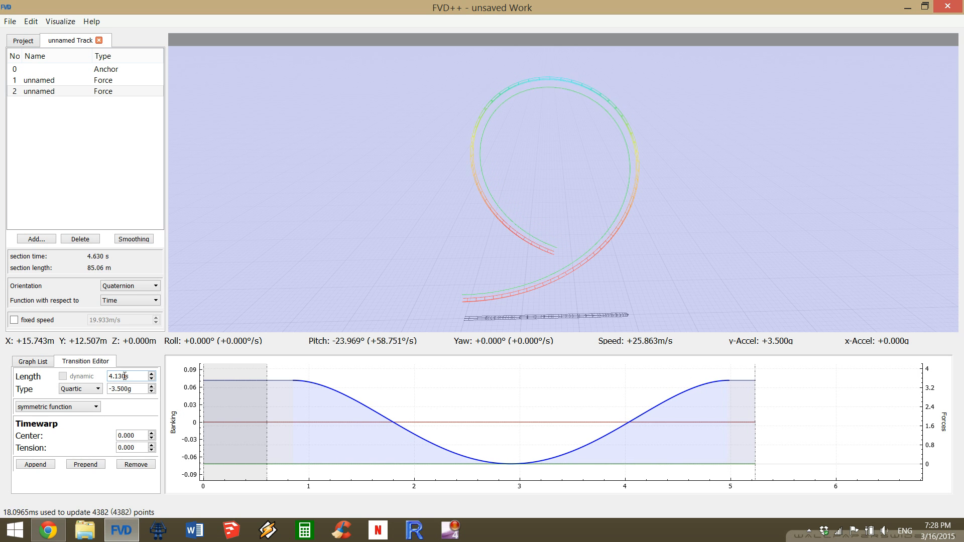
{"action": "scroll", "coordinate": [125, 376], "scroll_direction": "up", "scroll_amount": 6}
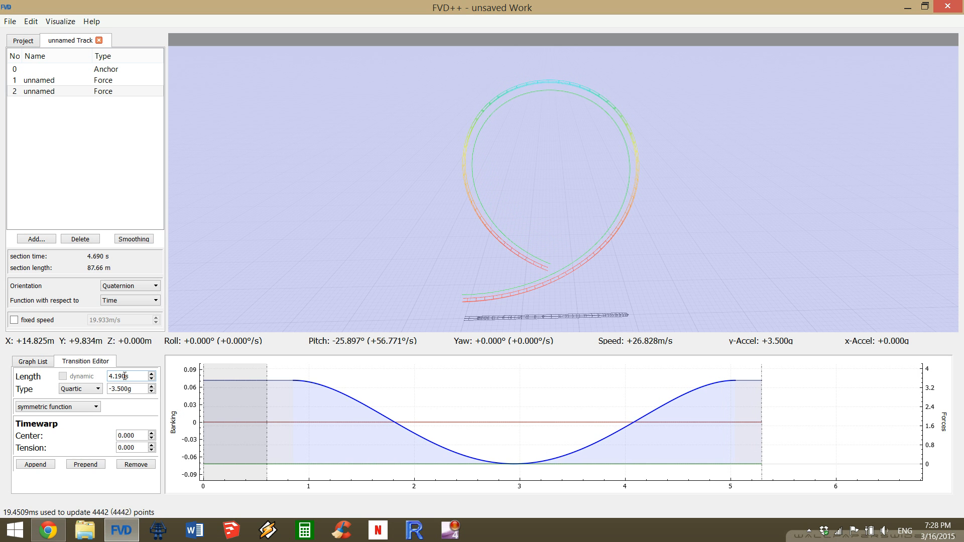
{"action": "scroll", "coordinate": [125, 376], "scroll_direction": "up", "scroll_amount": 2}
{"action": "scroll", "coordinate": [125, 375], "scroll_direction": "up", "scroll_amount": 1}
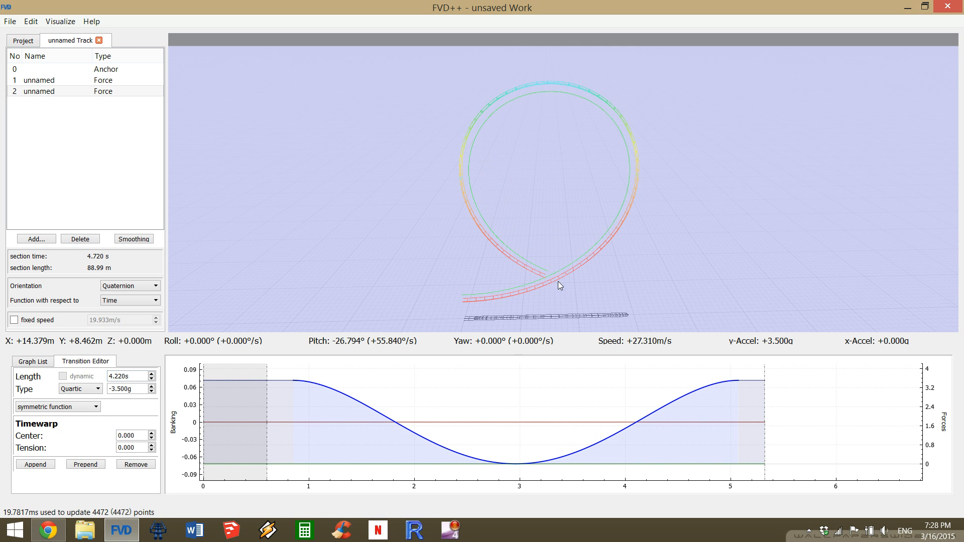
Shorten the second section's first and last normal-force transitions to 0.2 s each.
{"action": "key", "text": "s"}
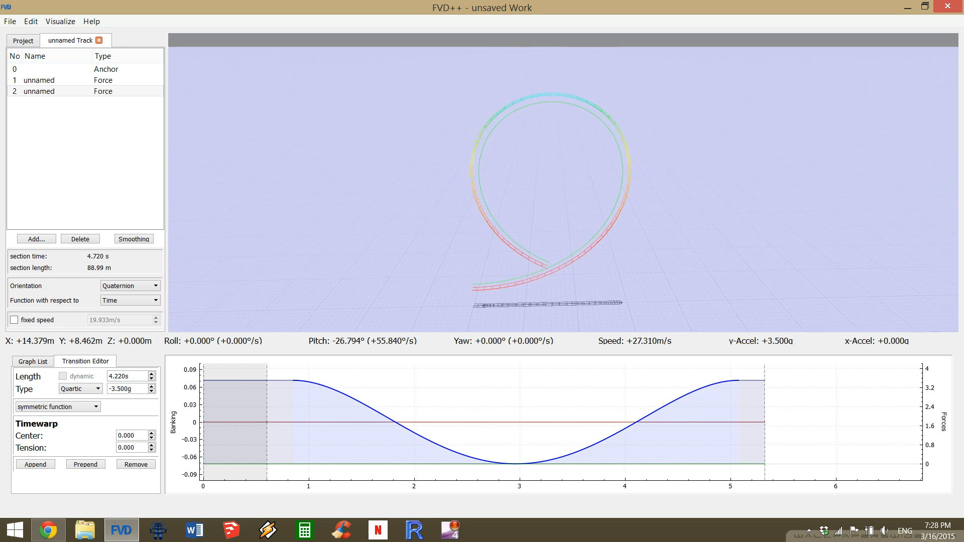
{"action": "key", "text": "d"}
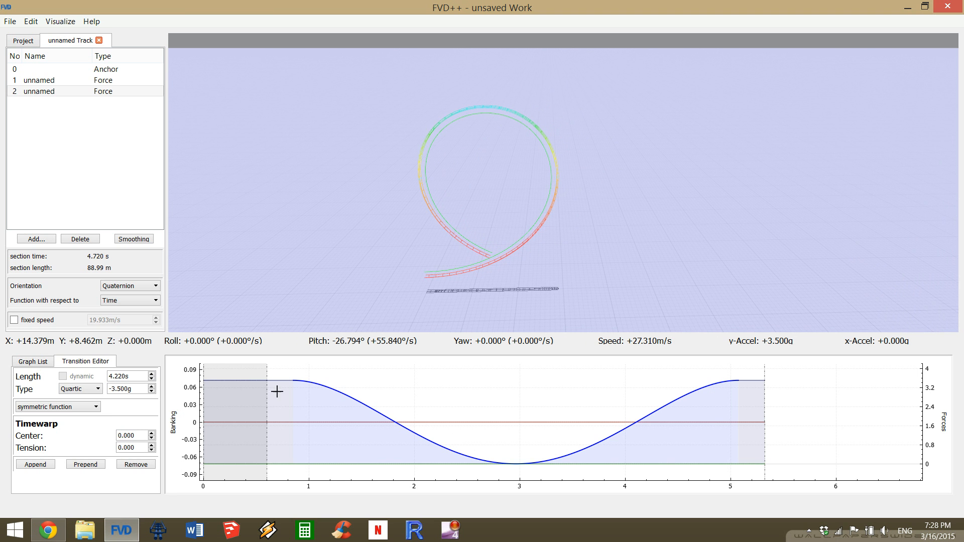
{"action": "left_click", "coordinate": [261, 383]}
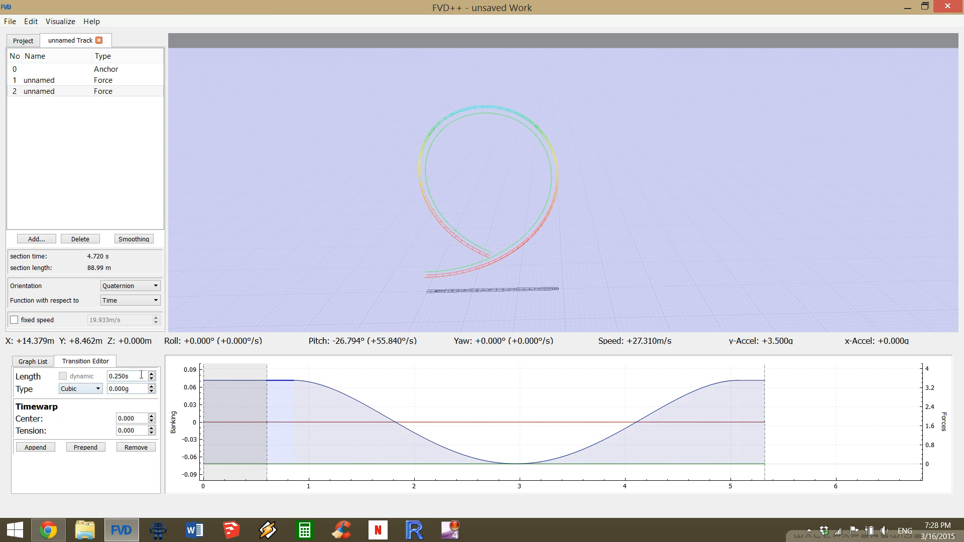
{"action": "scroll", "coordinate": [141, 374], "scroll_direction": "down", "scroll_amount": 5}
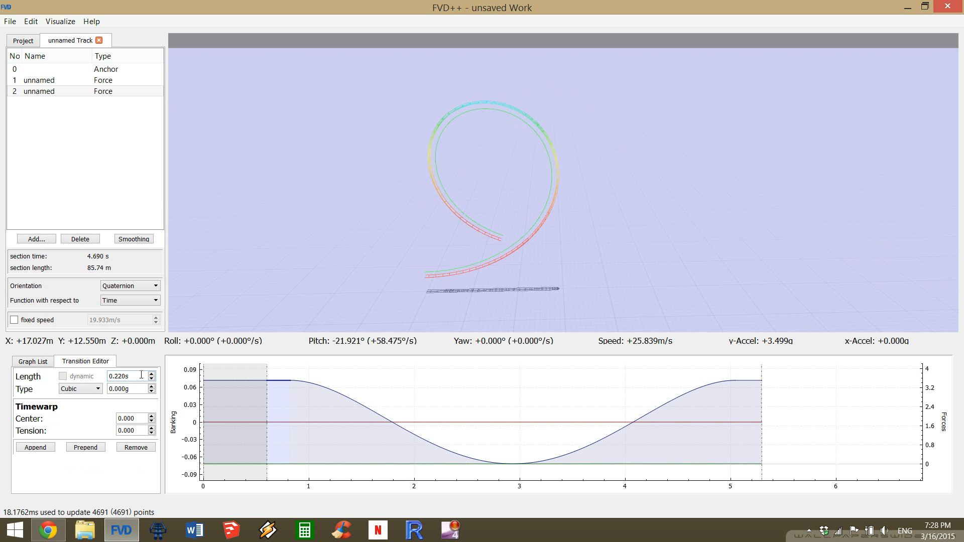
{"action": "left_click", "coordinate": [750, 382]}
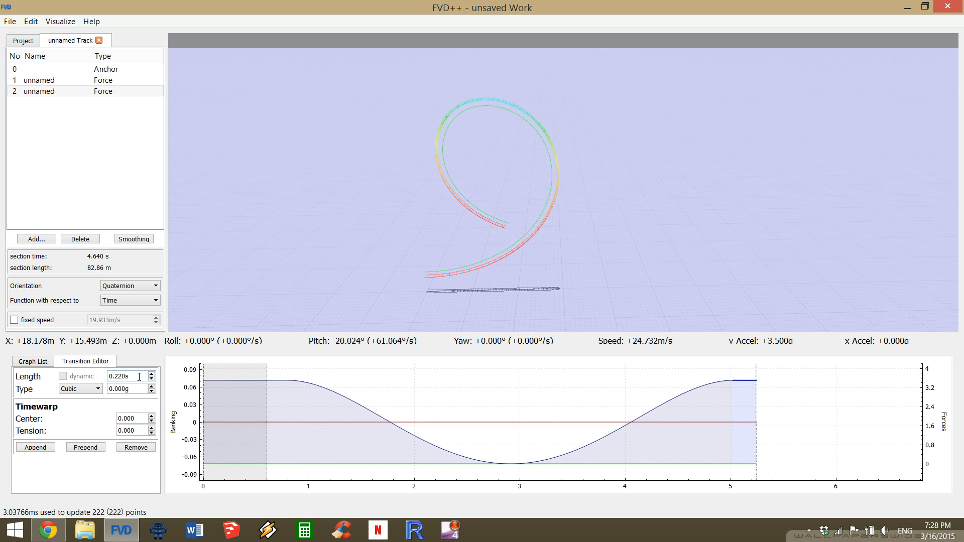
{"action": "scroll", "coordinate": [139, 377], "scroll_direction": "down", "scroll_amount": 2}
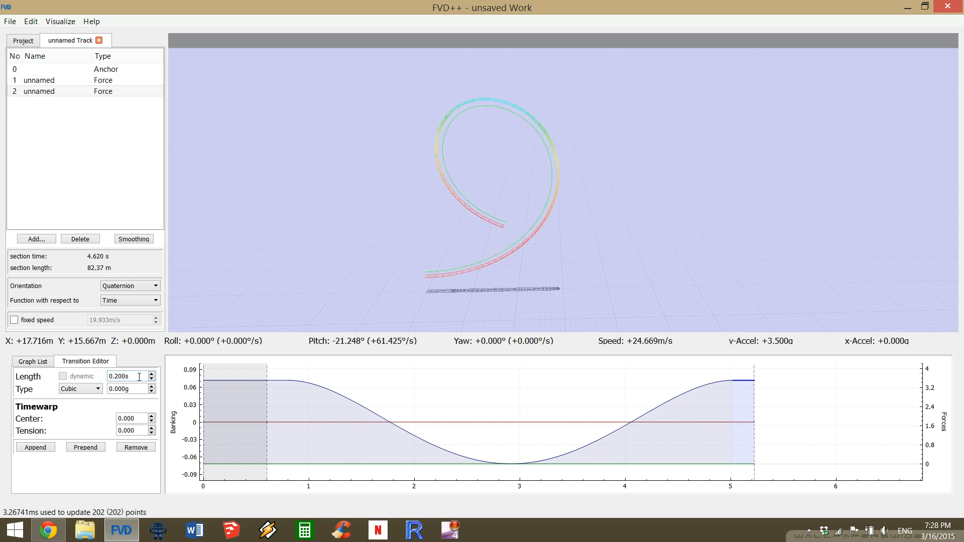
Set the length of the second section's middle quartic normal-force transition to 4.41 s.
{"action": "left_click", "coordinate": [370, 409]}
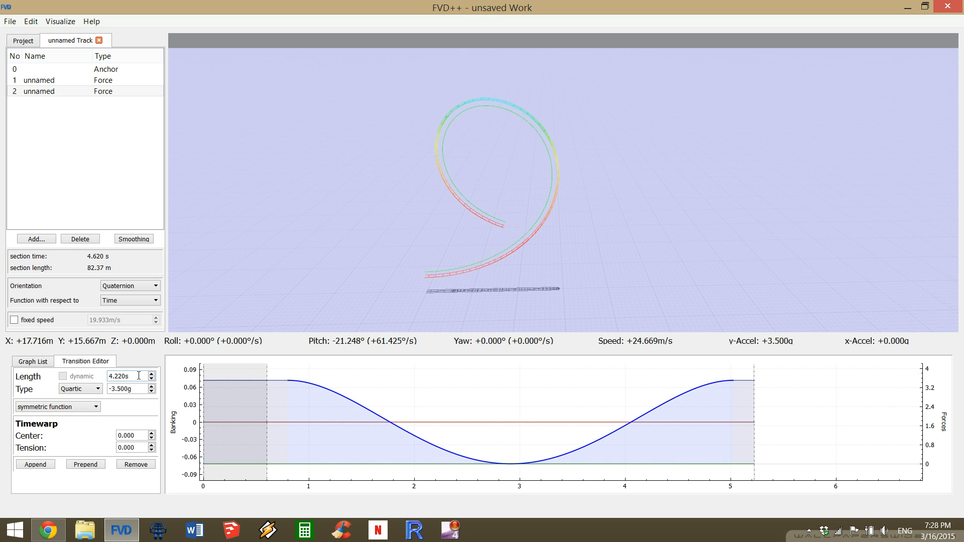
{"action": "scroll", "coordinate": [139, 376], "scroll_direction": "up", "scroll_amount": 7}
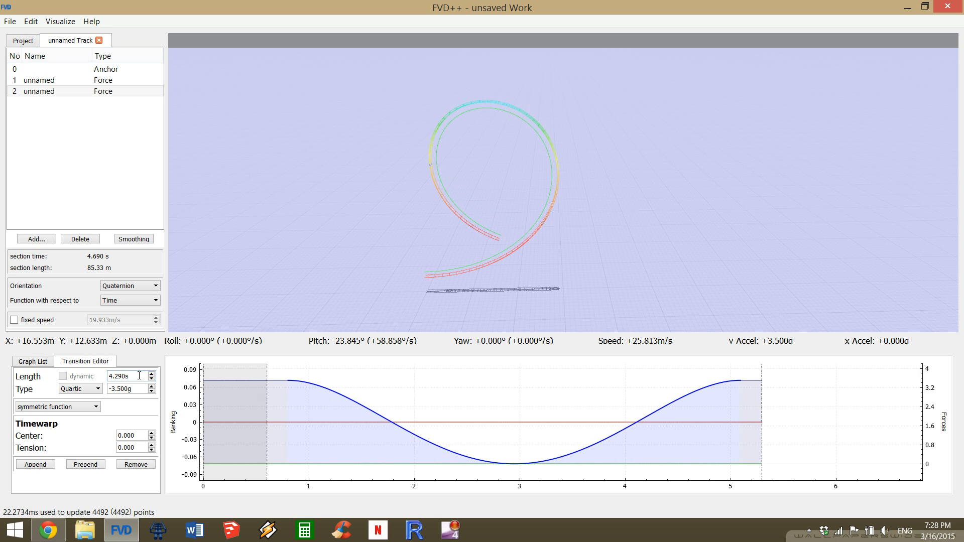
{"action": "scroll", "coordinate": [139, 376], "scroll_direction": "up", "scroll_amount": 10}
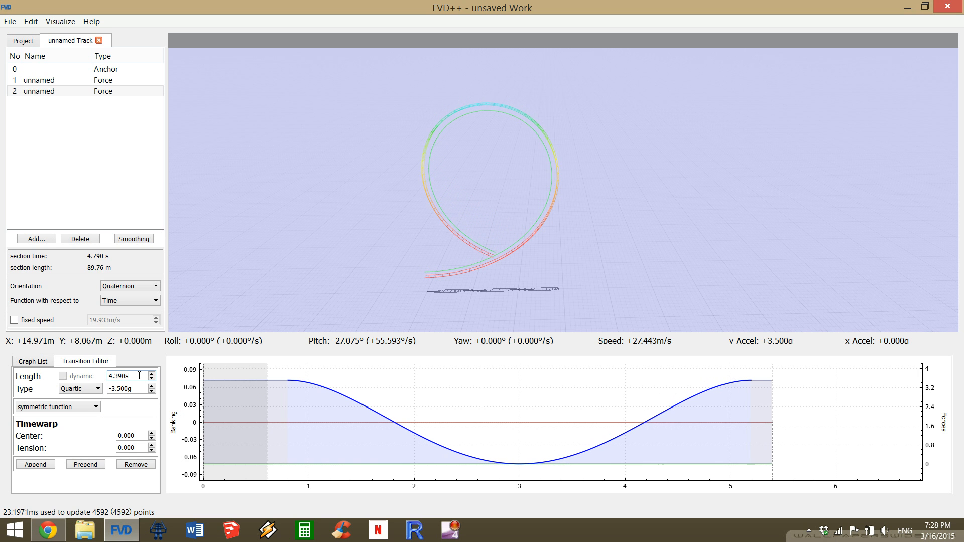
{"action": "scroll", "coordinate": [139, 375], "scroll_direction": "up", "scroll_amount": 2}
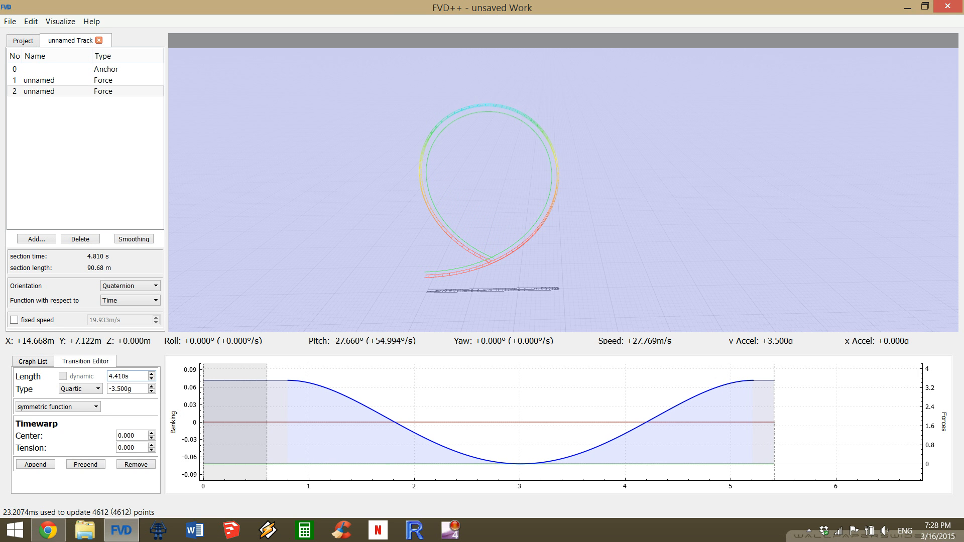
Add a third force section after the loop and make its lateral-force and roll transitions dynamic in length.
{"action": "key", "text": "a"}
{"action": "left_click_drag", "start_coordinate": [562, 201], "coordinate": [582, 196]}
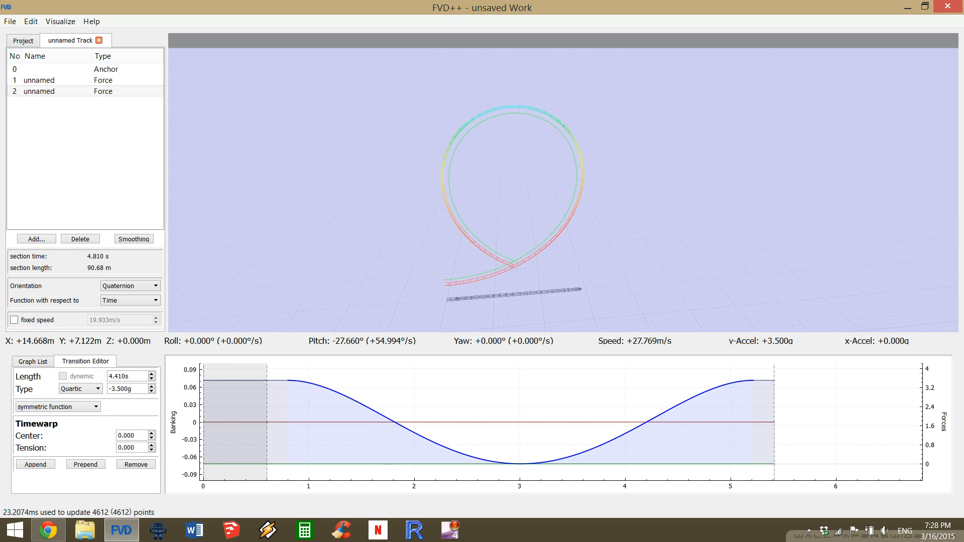
{"action": "key", "text": "w"}
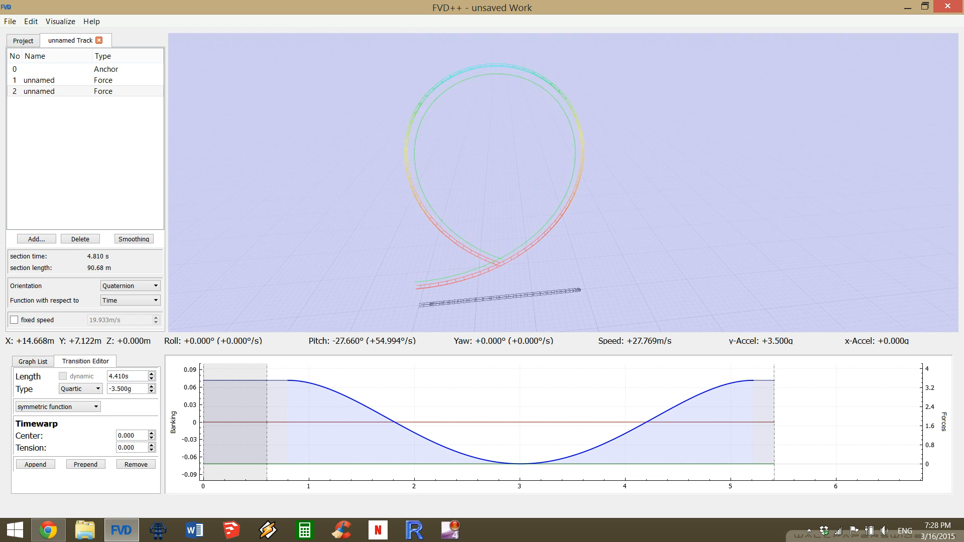
{"action": "left_click_drag", "start_coordinate": [562, 185], "coordinate": [532, 185]}
{"action": "key", "text": "w"}
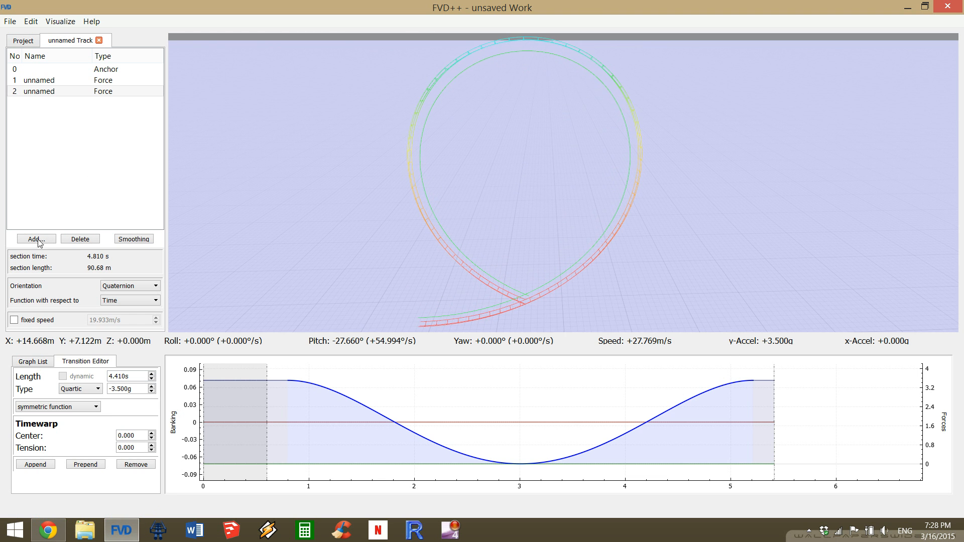
{"action": "key", "text": "s"}
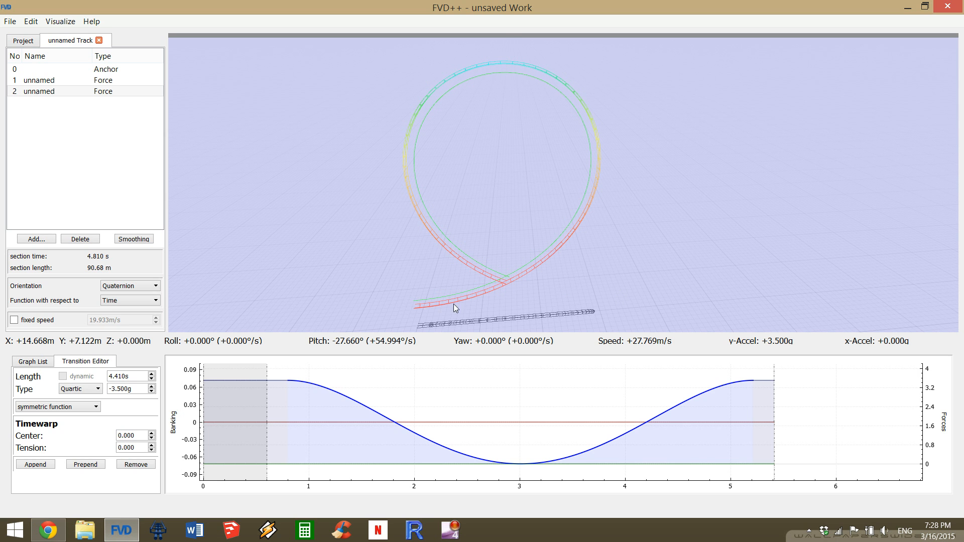
{"action": "left_click", "coordinate": [34, 240]}
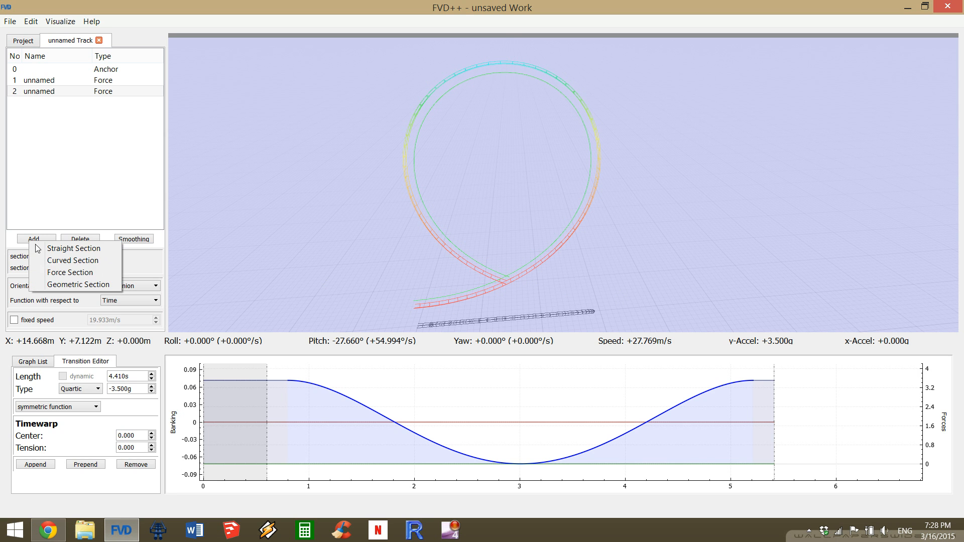
{"action": "left_click", "coordinate": [63, 273]}
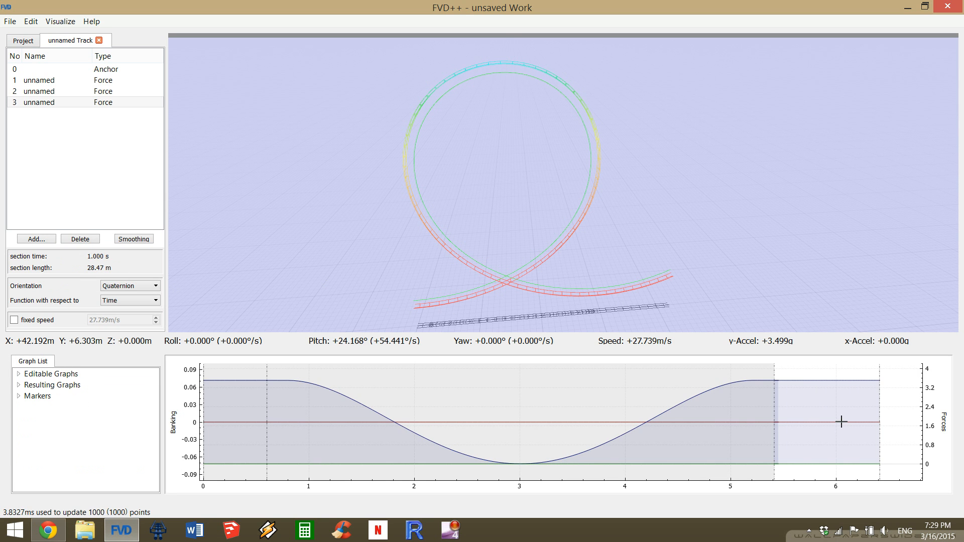
{"action": "left_click", "coordinate": [837, 462]}
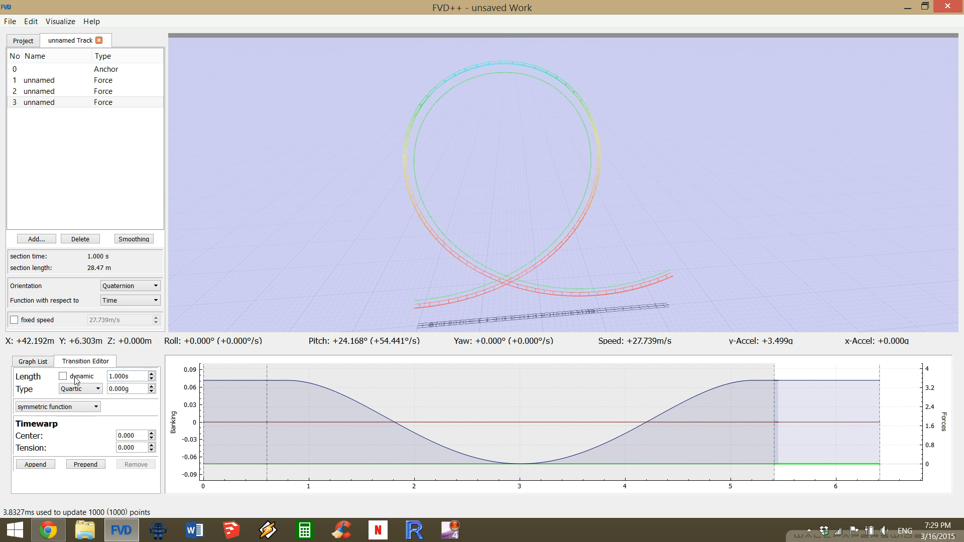
{"action": "left_click", "coordinate": [847, 422]}
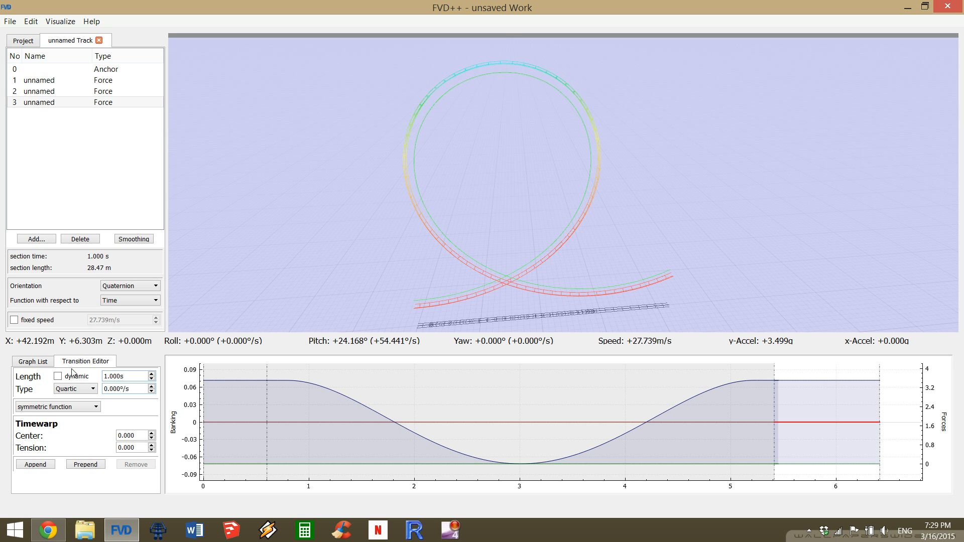
{"action": "left_click", "coordinate": [58, 376]}
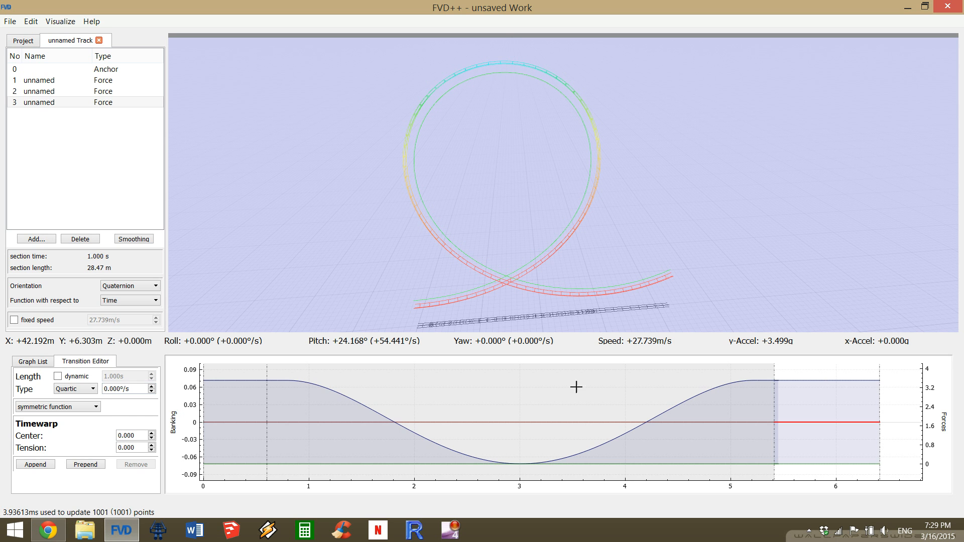
Set the length of the third section's normal-force transition to 0.54 s so the loop exit levels out.
{"action": "left_click", "coordinate": [817, 382]}
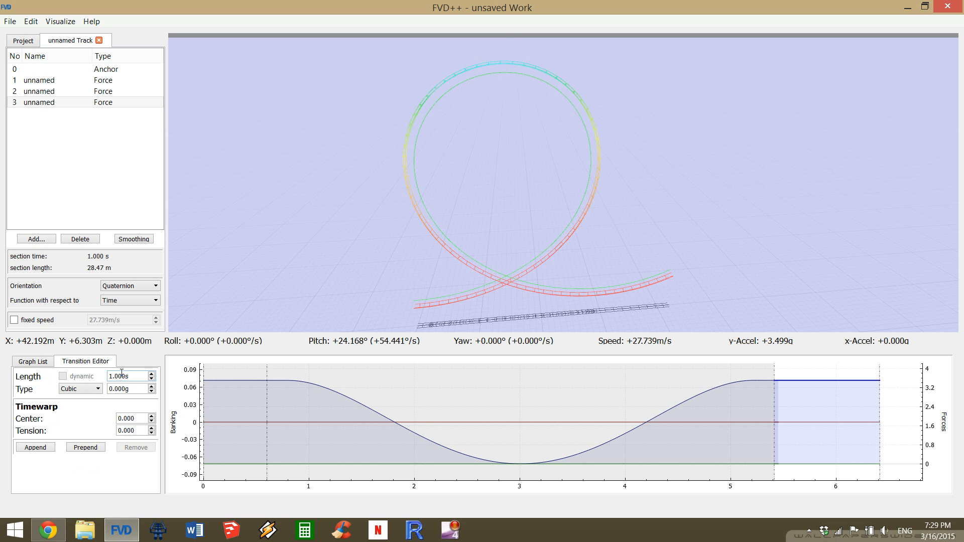
{"action": "scroll", "coordinate": [121, 375], "scroll_direction": "down", "scroll_amount": 13}
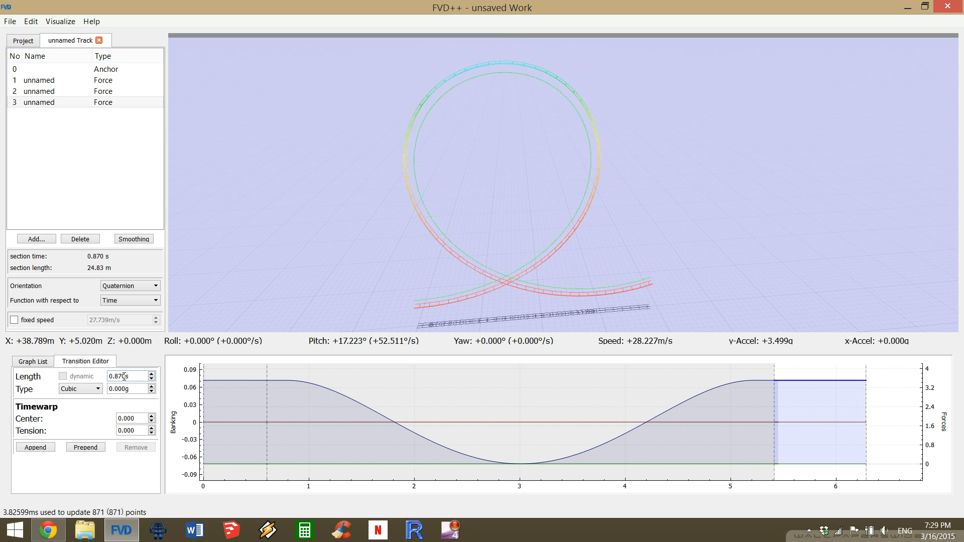
{"action": "scroll", "coordinate": [123, 376], "scroll_direction": "down", "scroll_amount": 20}
{"action": "scroll", "coordinate": [125, 377], "scroll_direction": "down", "scroll_amount": 12}
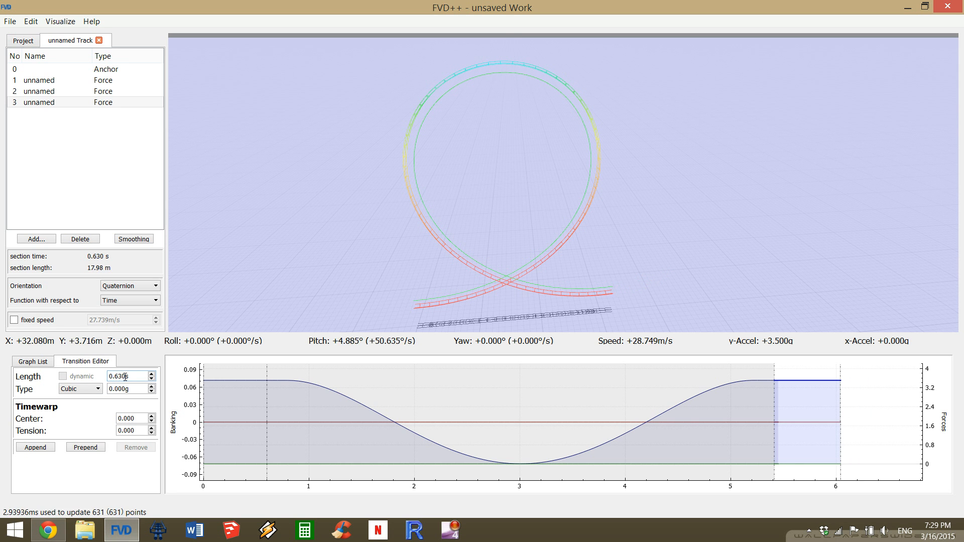
{"action": "scroll", "coordinate": [125, 377], "scroll_direction": "down", "scroll_amount": 2}
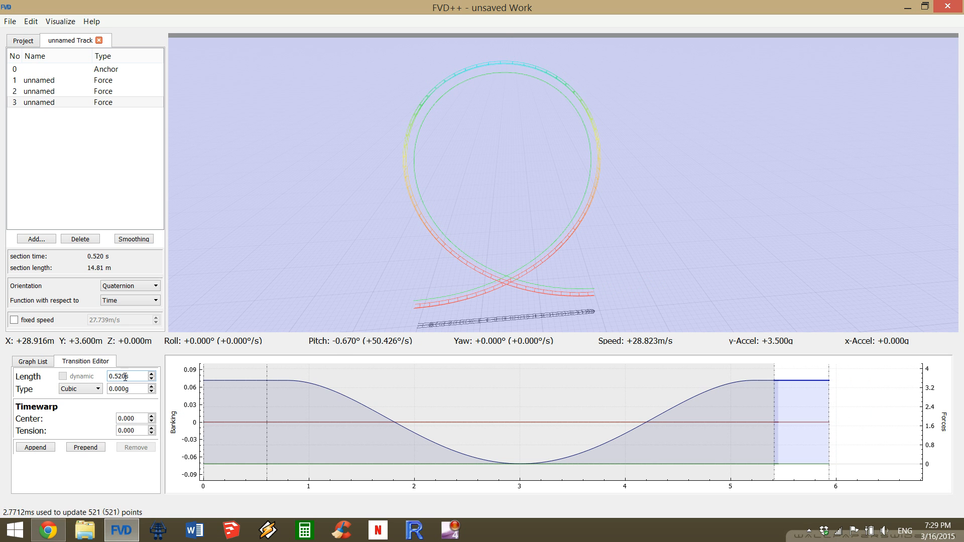
{"action": "scroll", "coordinate": [125, 376], "scroll_direction": "up", "scroll_amount": 1}
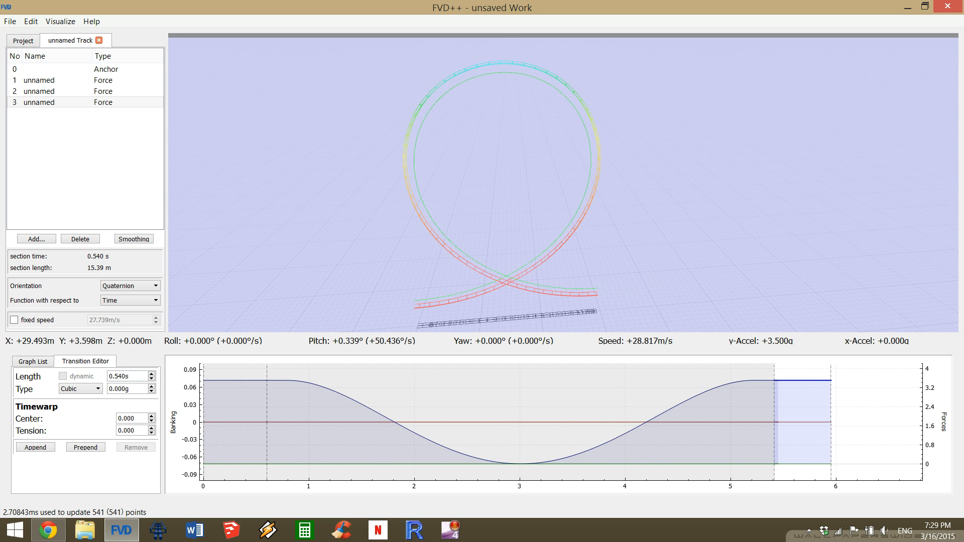
Set the roll rate change of the second section's quartic roll transition to 5°/s to separate the loop's entry and exit.
{"action": "left_click_drag", "start_coordinate": [507, 181], "coordinate": [431, 120]}
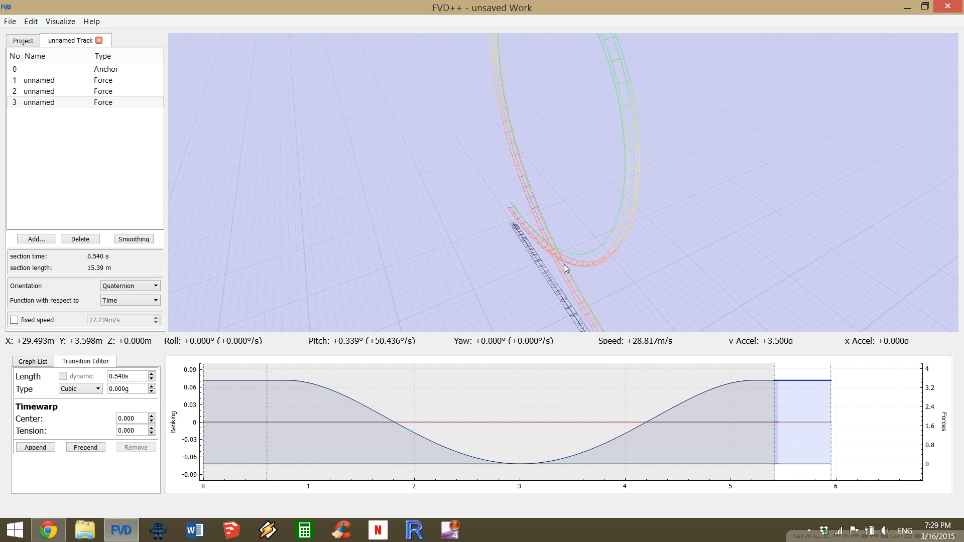
{"action": "left_click_drag", "start_coordinate": [510, 206], "coordinate": [427, 161]}
{"action": "left_click_drag", "start_coordinate": [605, 260], "coordinate": [580, 251]}
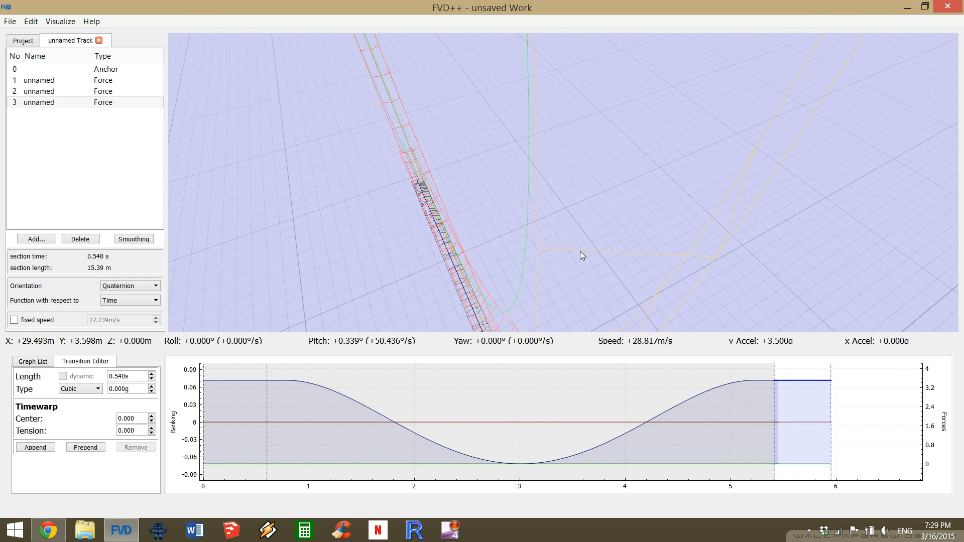
{"action": "left_click_drag", "start_coordinate": [418, 182], "coordinate": [479, 222]}
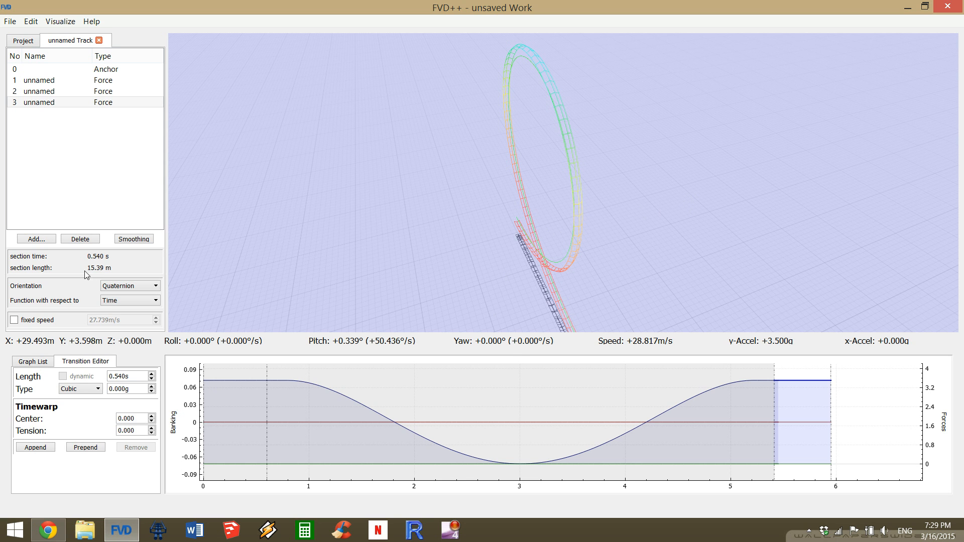
{"action": "left_click", "coordinate": [361, 421]}
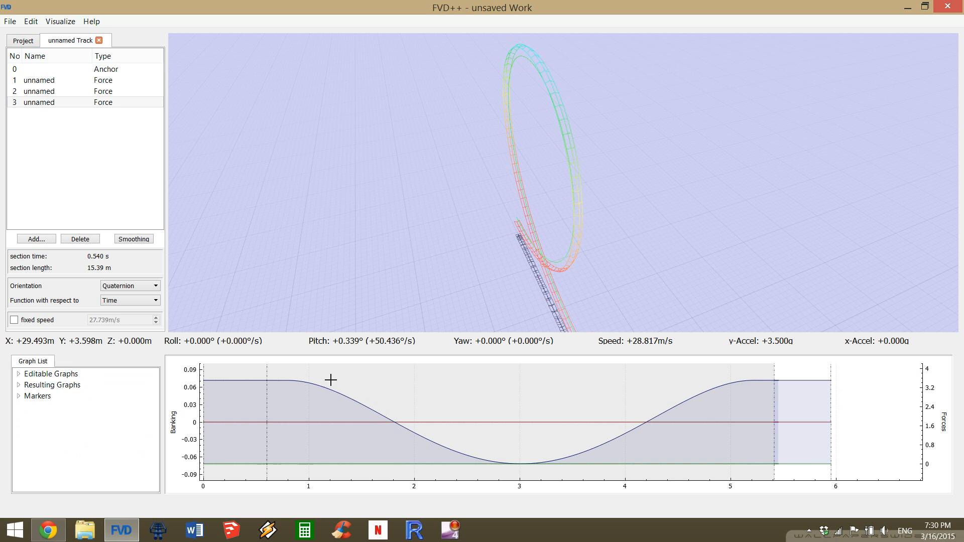
{"action": "left_click", "coordinate": [114, 91]}
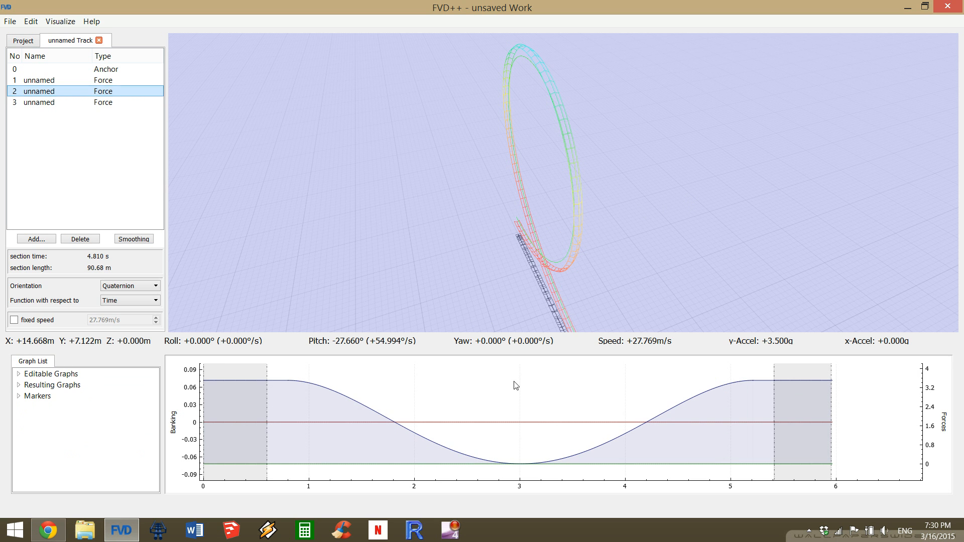
{"action": "left_click", "coordinate": [546, 422]}
{"action": "middle_click_drag", "start_coordinate": [452, 322], "coordinate": [395, 283]}
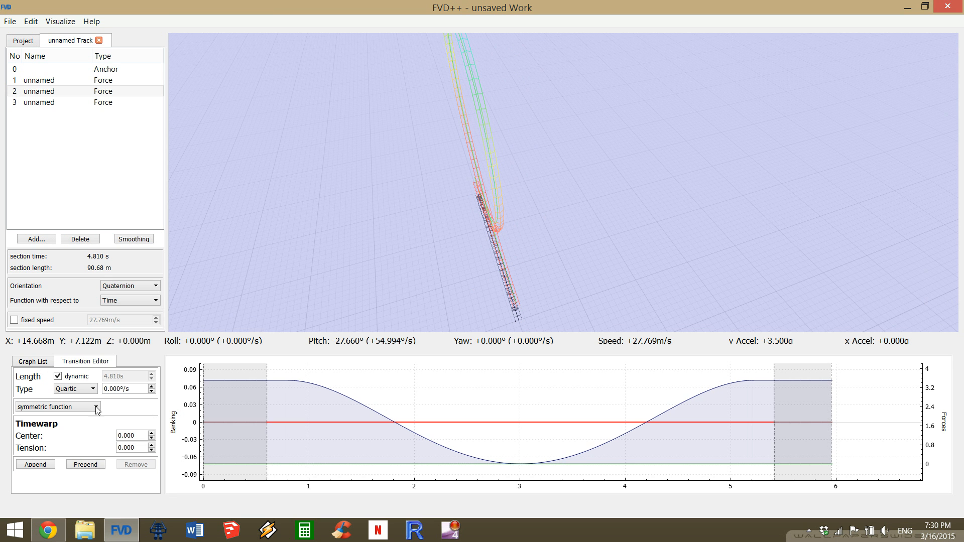
{"action": "left_click", "coordinate": [555, 396]}
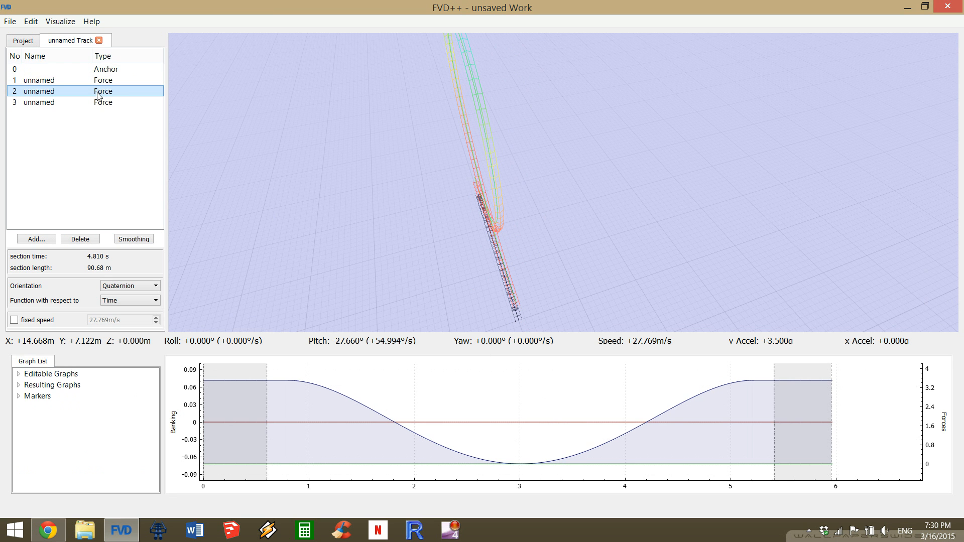
{"action": "left_click", "coordinate": [547, 423]}
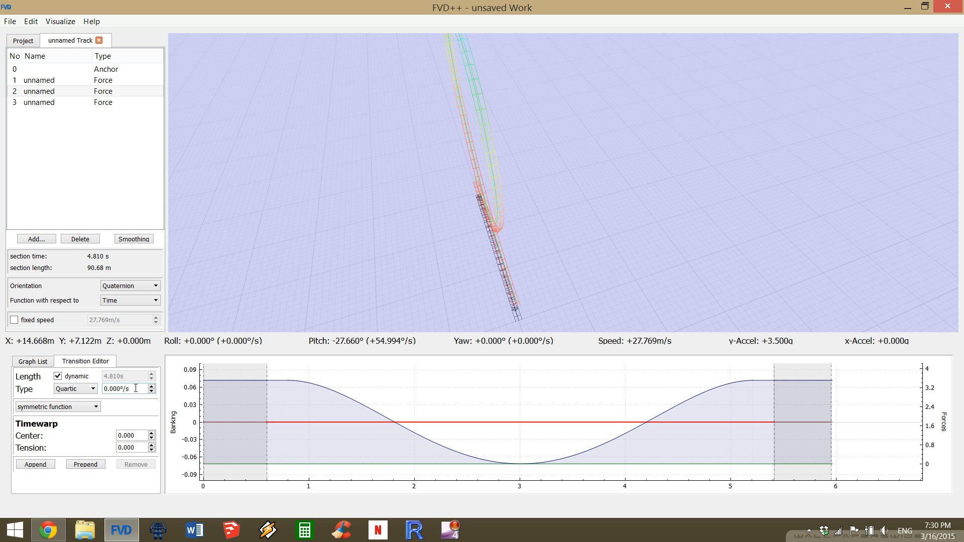
{"action": "scroll", "coordinate": [136, 388], "scroll_direction": "up", "scroll_amount": 4}
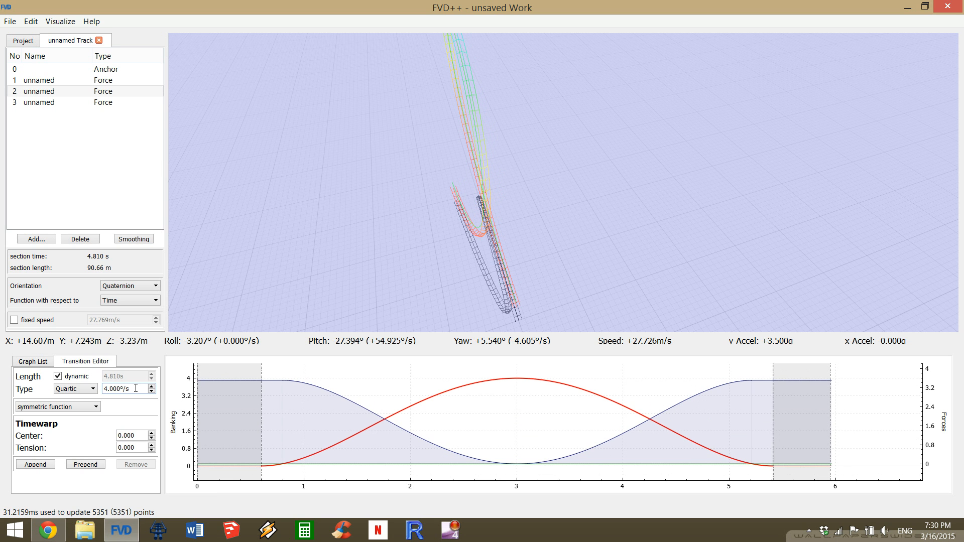
{"action": "scroll", "coordinate": [135, 388], "scroll_direction": "up", "scroll_amount": 1}
Examine from above how the loop's entry and exit tracks are offset and angled to each other.
{"action": "left_click_drag", "start_coordinate": [502, 201], "coordinate": [943, 197]}
{"action": "key", "text": "s"}
{"action": "key", "text": "d"}
{"action": "left_click_drag", "start_coordinate": [564, 206], "coordinate": [531, 247]}
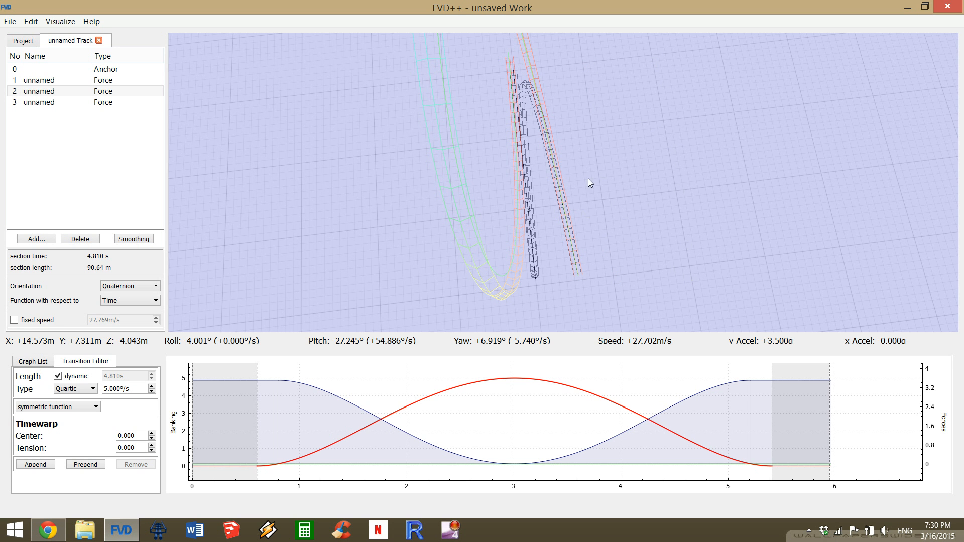
{"action": "key", "text": "a"}
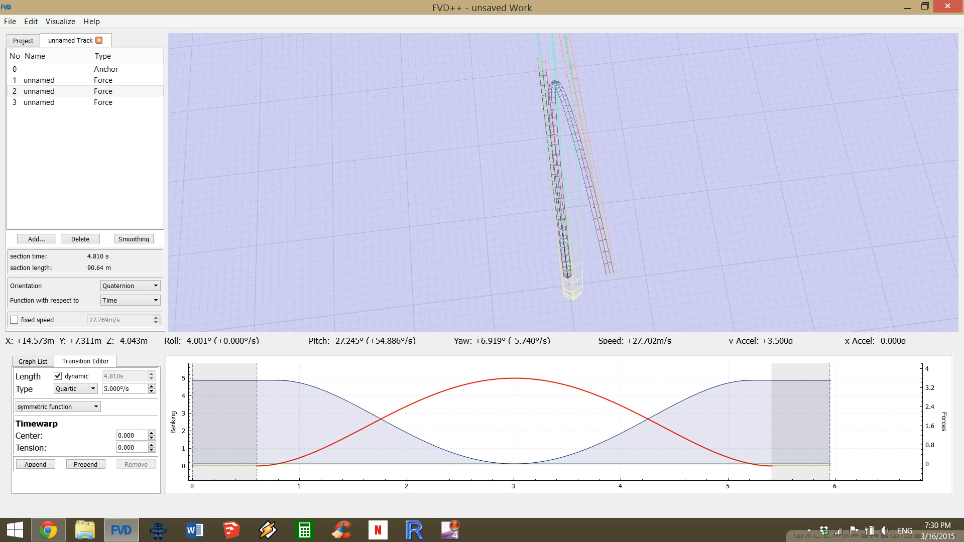
{"action": "key", "text": "d"}
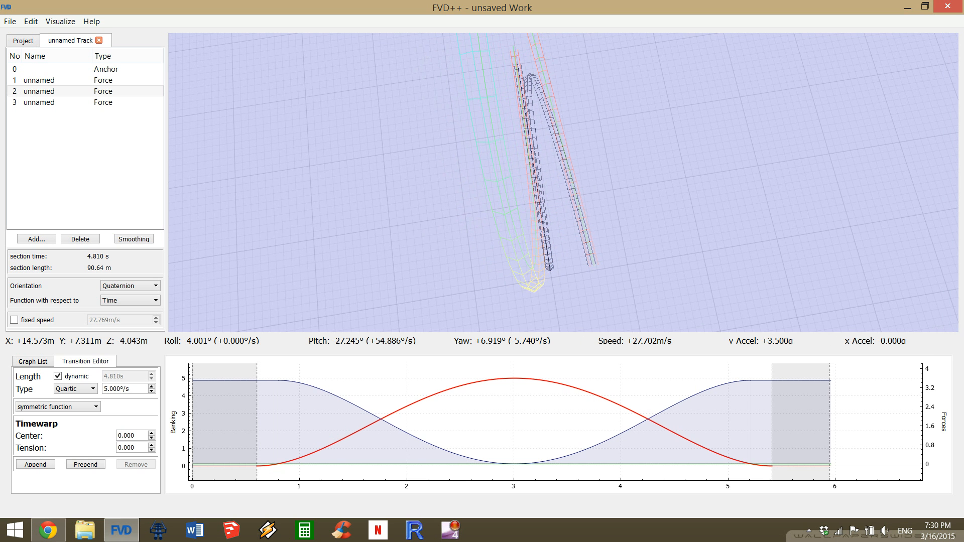
{"action": "key", "text": "a"}
{"action": "left_click_drag", "start_coordinate": [563, 182], "coordinate": [589, 152]}
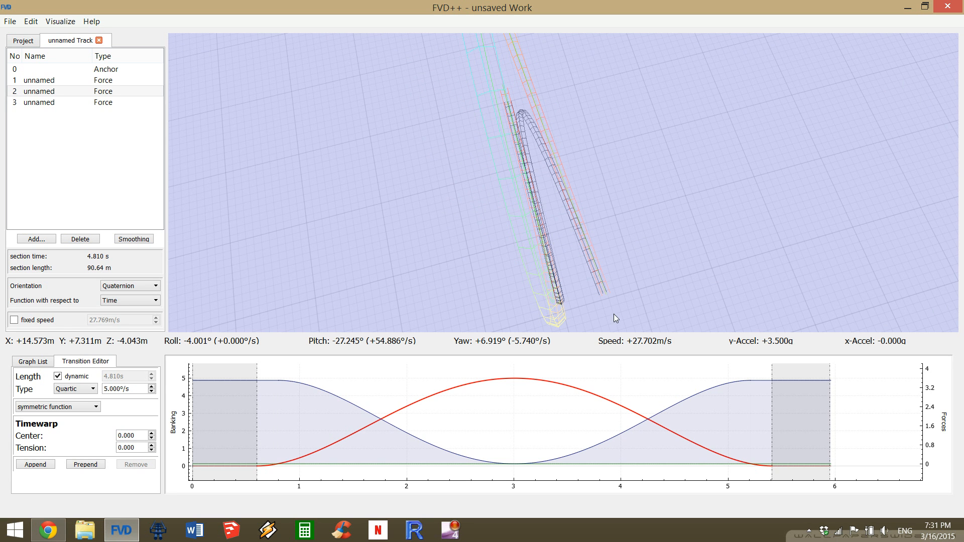
Change the second section's roll transition type to Quadratic with the symmetric function.
{"action": "left_click", "coordinate": [87, 392]}
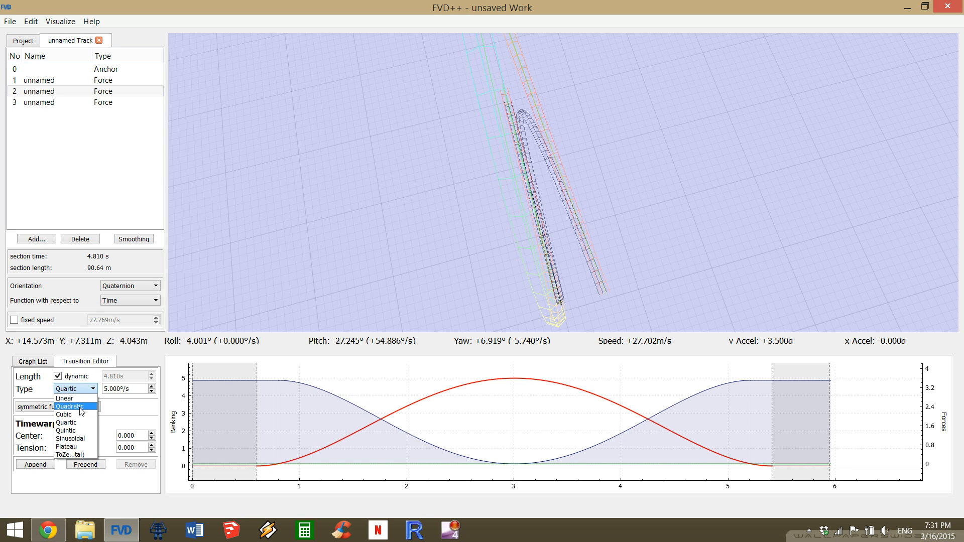
{"action": "left_click", "coordinate": [81, 411]}
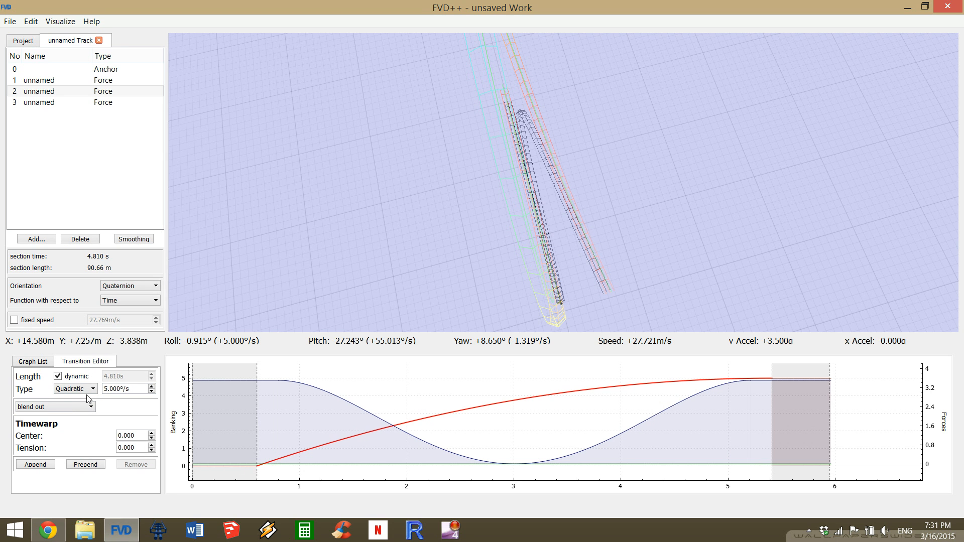
{"action": "left_click", "coordinate": [86, 407]}
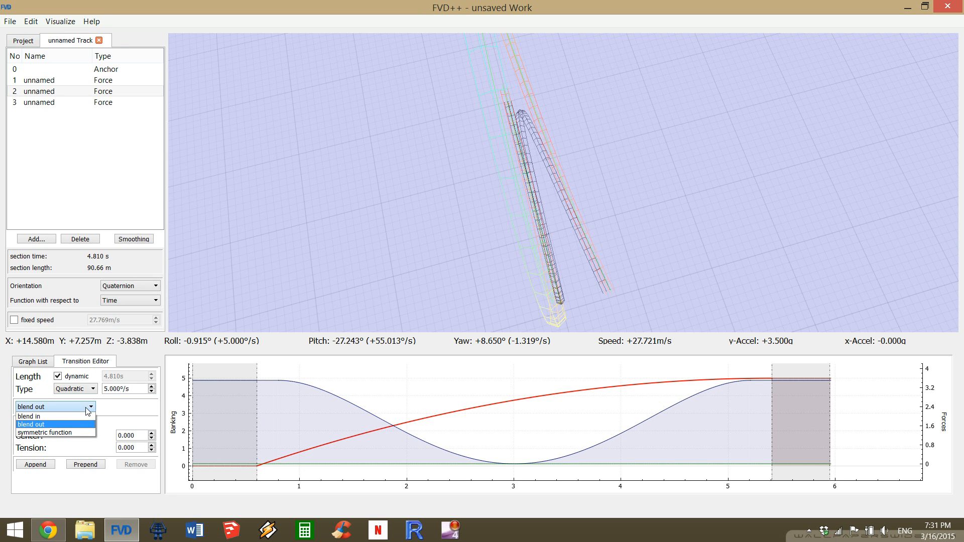
{"action": "left_click", "coordinate": [54, 433]}
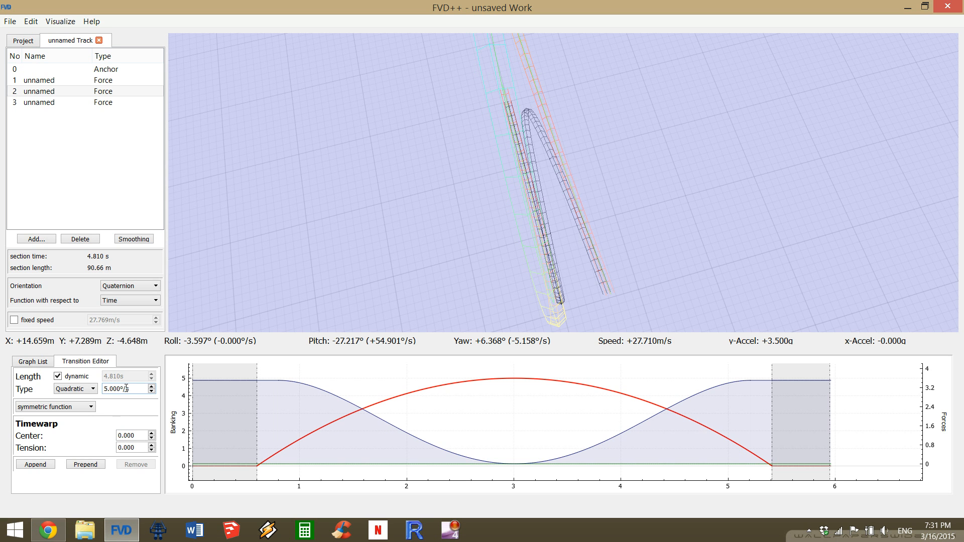
Set the second section's quadratic roll transition to 6°/s with a timewarp tension of -1.
{"action": "scroll", "coordinate": [126, 388], "scroll_direction": "up", "scroll_amount": 1}
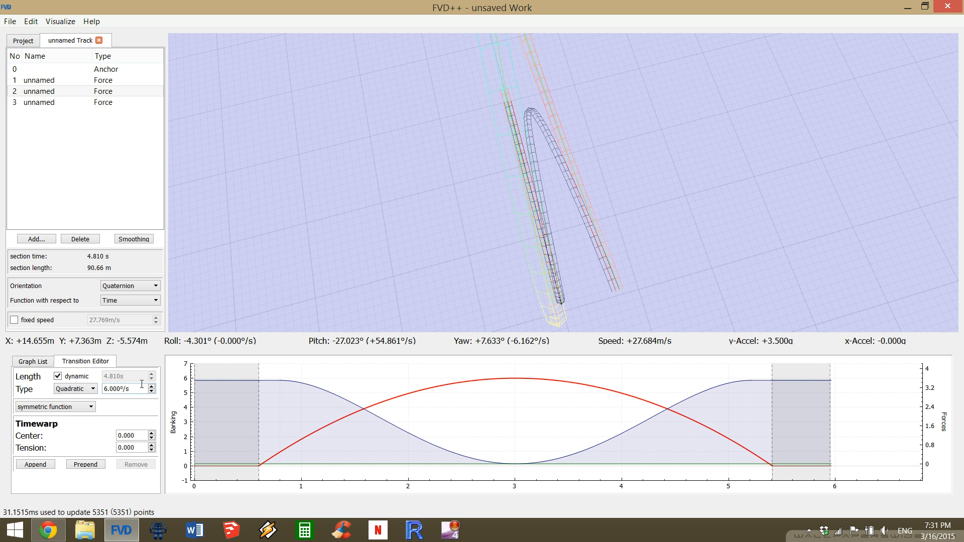
{"action": "scroll", "coordinate": [136, 449], "scroll_direction": "down", "scroll_amount": 4}
{"action": "scroll", "coordinate": [137, 448], "scroll_direction": "down", "scroll_amount": 6}
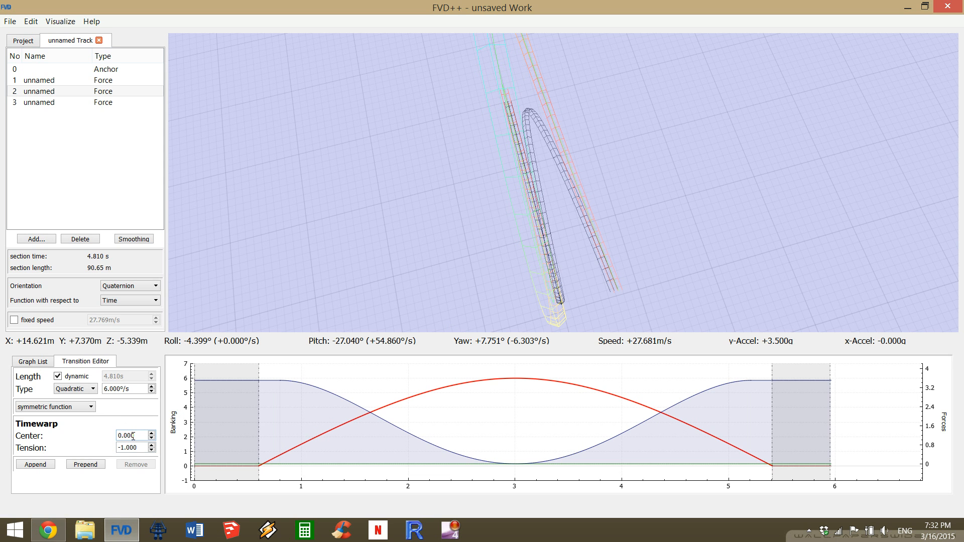
Set the roll transition's timewarp center to -2.1 and its tension to -1.2, shifting the roll peak earlier in the loop.
{"action": "scroll", "coordinate": [133, 436], "scroll_direction": "up", "scroll_amount": 1}
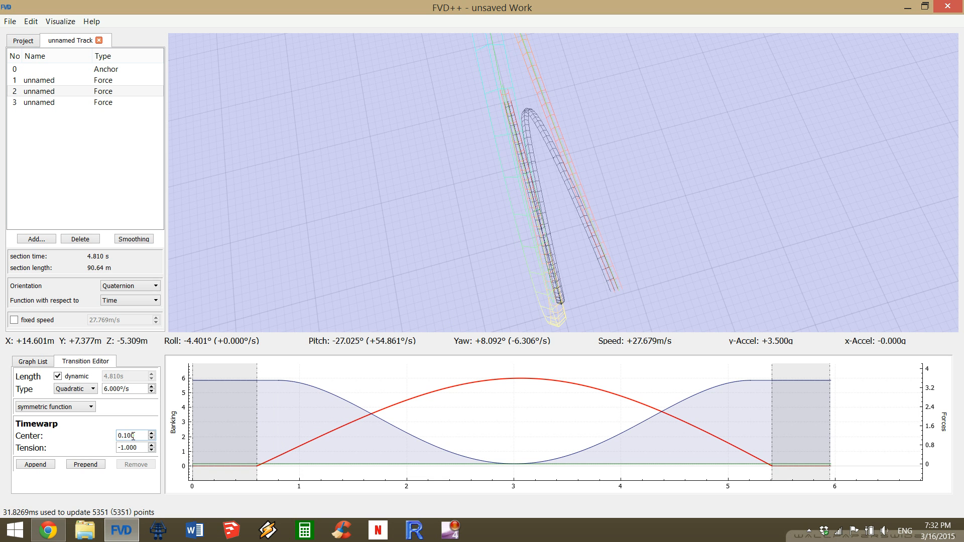
{"action": "scroll", "coordinate": [133, 437], "scroll_direction": "down", "scroll_amount": 6}
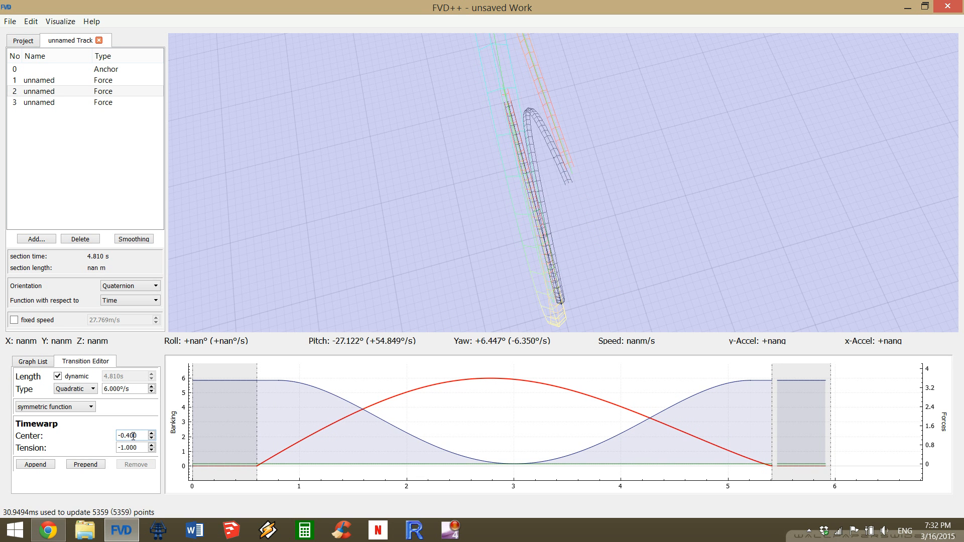
{"action": "scroll", "coordinate": [133, 436], "scroll_direction": "down", "scroll_amount": 9}
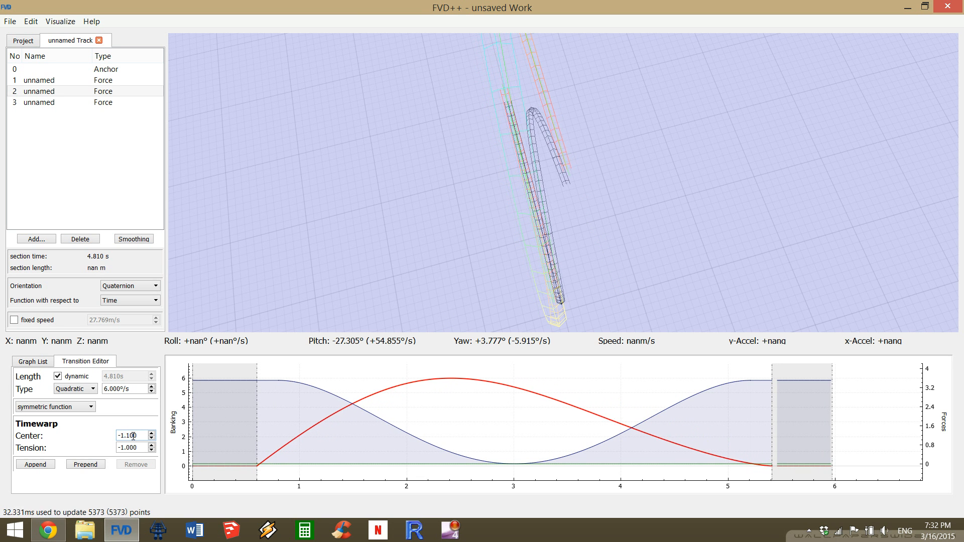
{"action": "scroll", "coordinate": [133, 436], "scroll_direction": "down", "scroll_amount": 4}
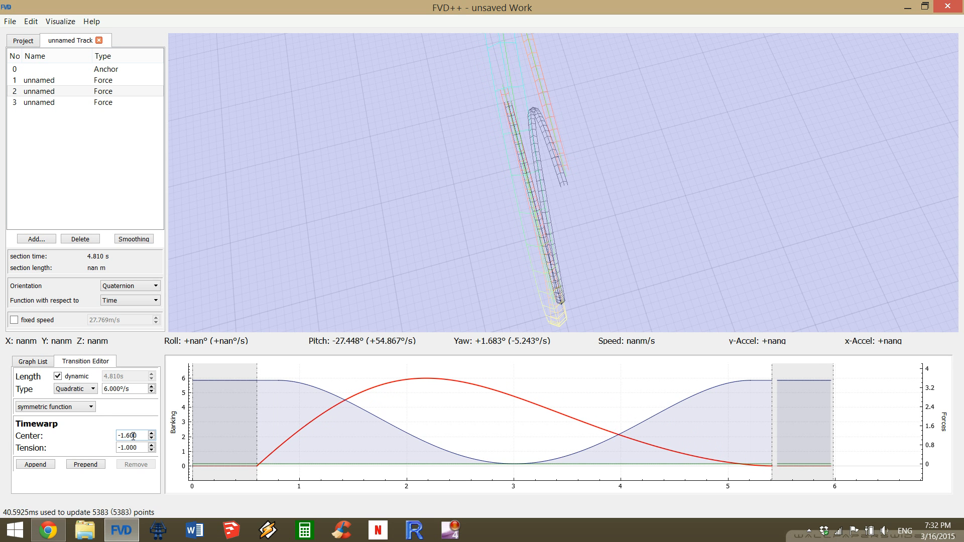
{"action": "scroll", "coordinate": [133, 436], "scroll_direction": "down", "scroll_amount": 2}
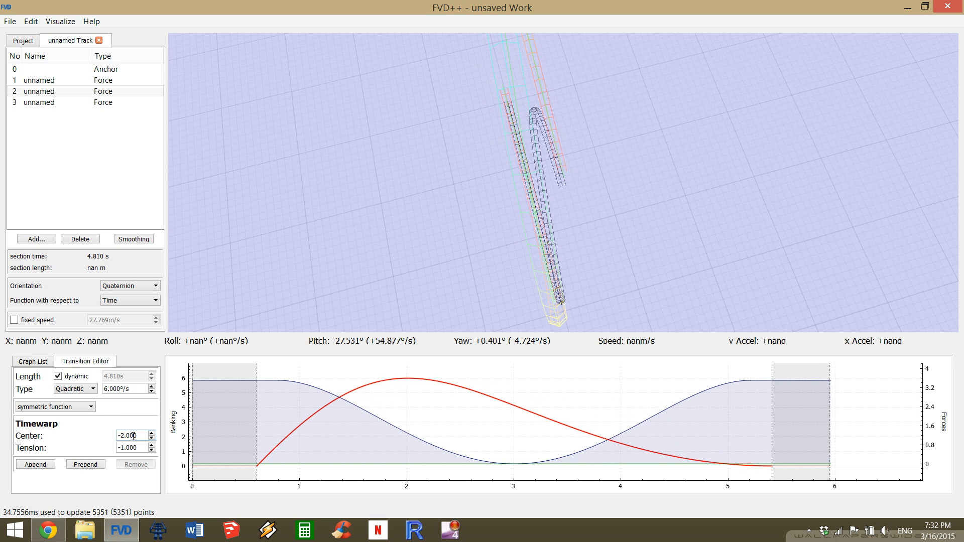
{"action": "scroll", "coordinate": [133, 437], "scroll_direction": "down", "scroll_amount": 1}
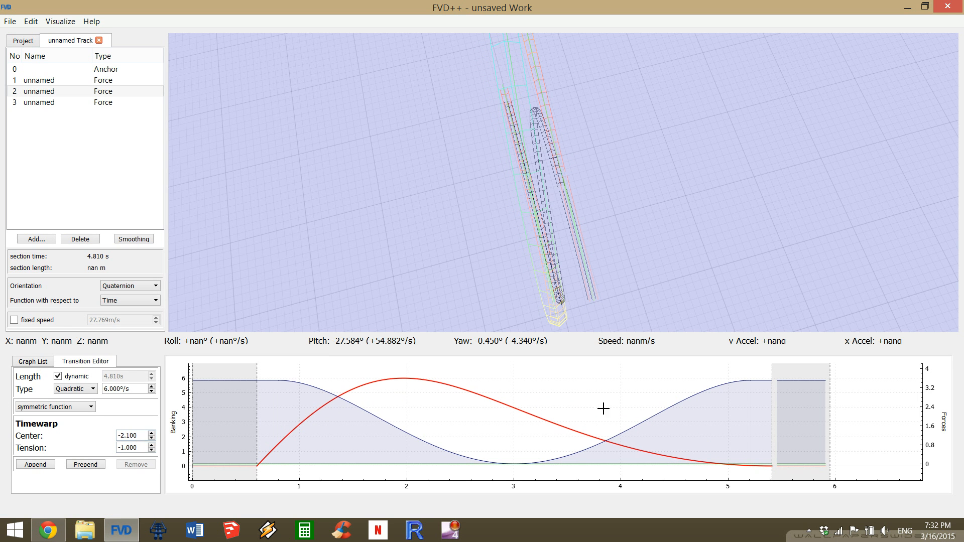
{"action": "scroll", "coordinate": [131, 446], "scroll_direction": "down", "scroll_amount": 2}
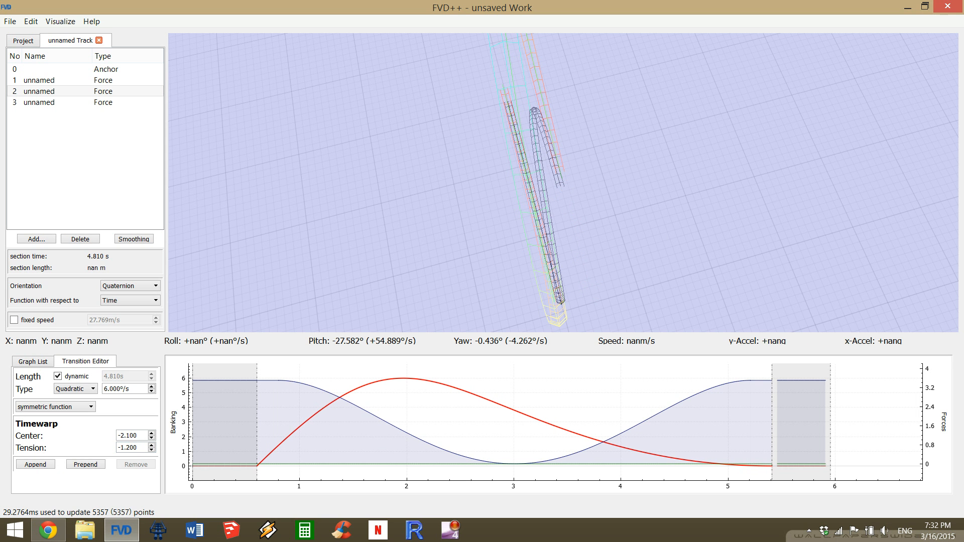
Examine from the side how the second section's end lines up with the loop's entry track.
{"action": "left_click_drag", "start_coordinate": [563, 183], "coordinate": [618, 162]}
{"action": "key", "text": "w"}
{"action": "key", "text": "w"}
{"action": "key", "text": "s"}
{"action": "key", "text": "s"}
{"action": "key", "text": "s"}
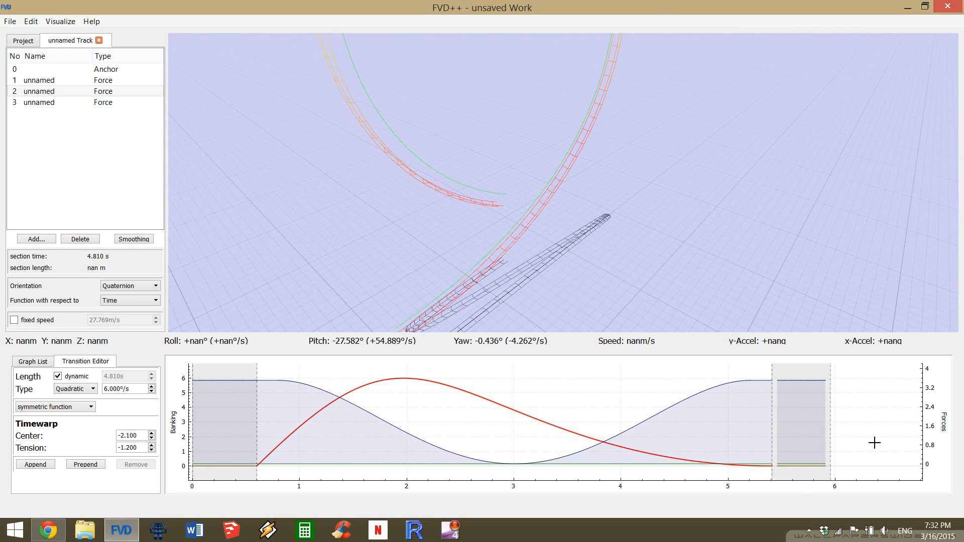
Delete the third force section at the loop exit.
{"action": "left_click", "coordinate": [129, 102]}
{"action": "left_click", "coordinate": [803, 466]}
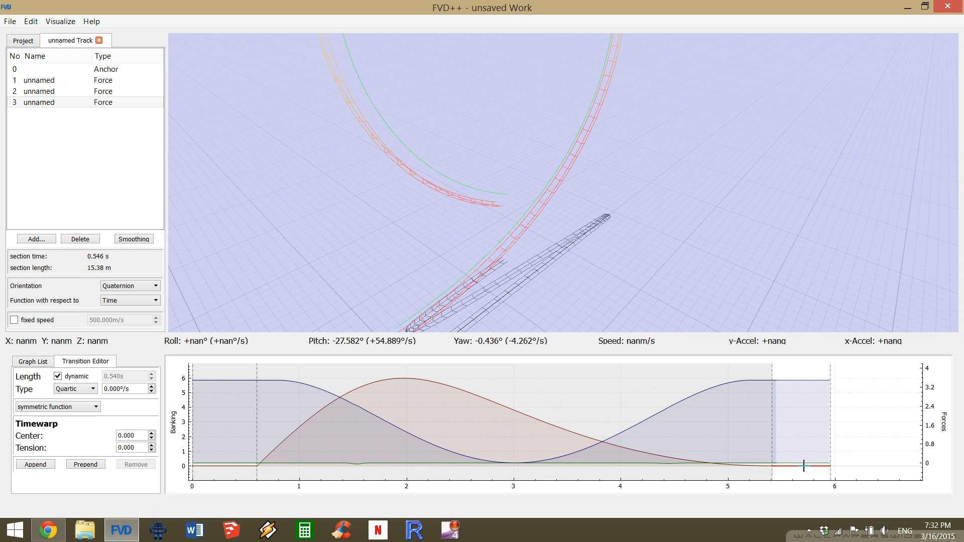
{"action": "key", "text": "a"}
{"action": "left_click_drag", "start_coordinate": [562, 182], "coordinate": [640, 194]}
{"action": "key", "text": "space"}
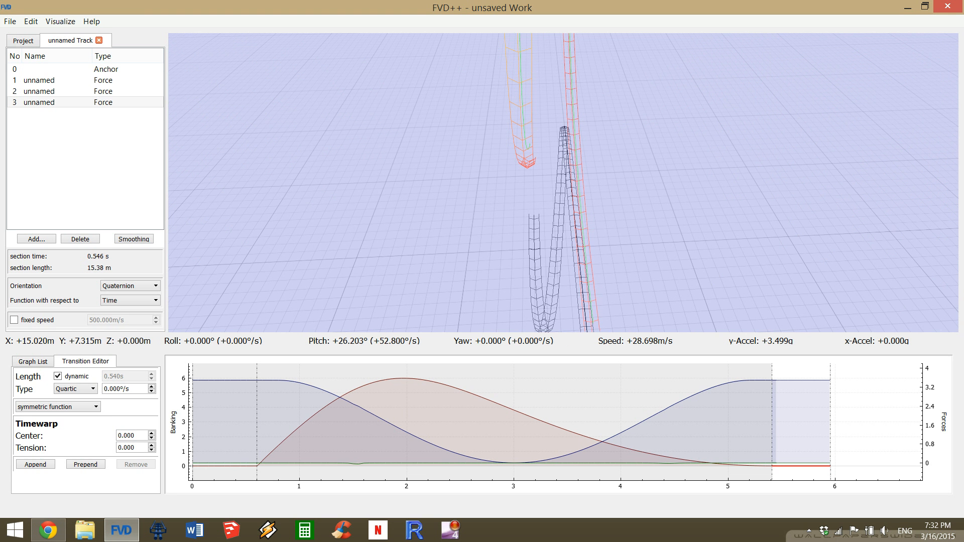
{"action": "left_click", "coordinate": [88, 237]}
{"action": "left_click", "coordinate": [40, 240]}
{"action": "left_click", "coordinate": [87, 273]}
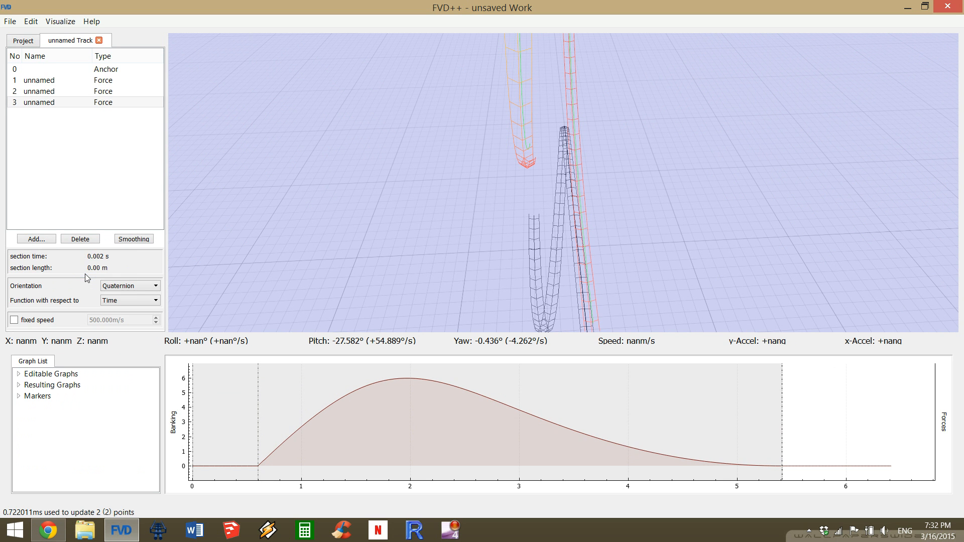
{"action": "left_click", "coordinate": [90, 240]}
Append a transition to the end of the second section's roll function.
{"action": "left_click_drag", "start_coordinate": [502, 183], "coordinate": [675, 66]}
{"action": "key", "text": "s"}
{"action": "left_click_drag", "start_coordinate": [513, 131], "coordinate": [521, 163]}
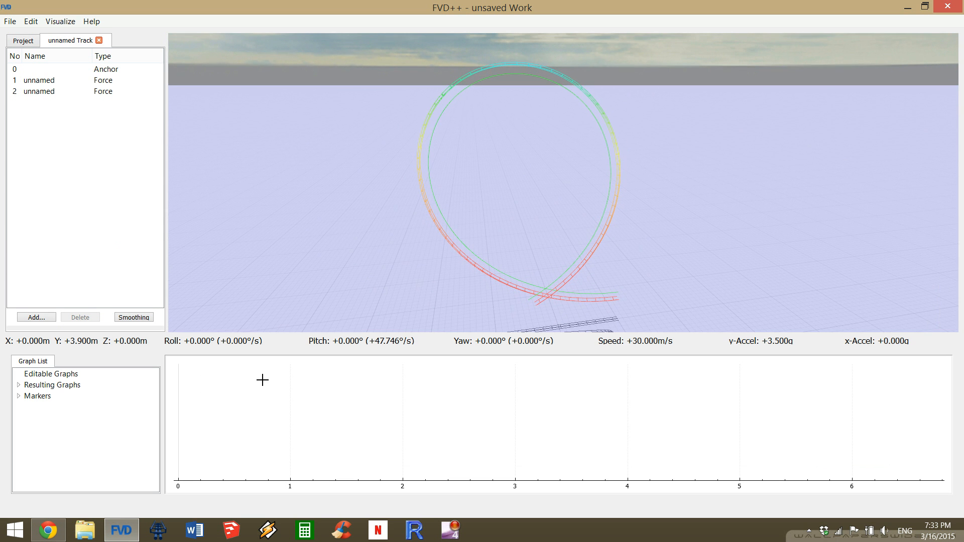
{"action": "left_click", "coordinate": [74, 91]}
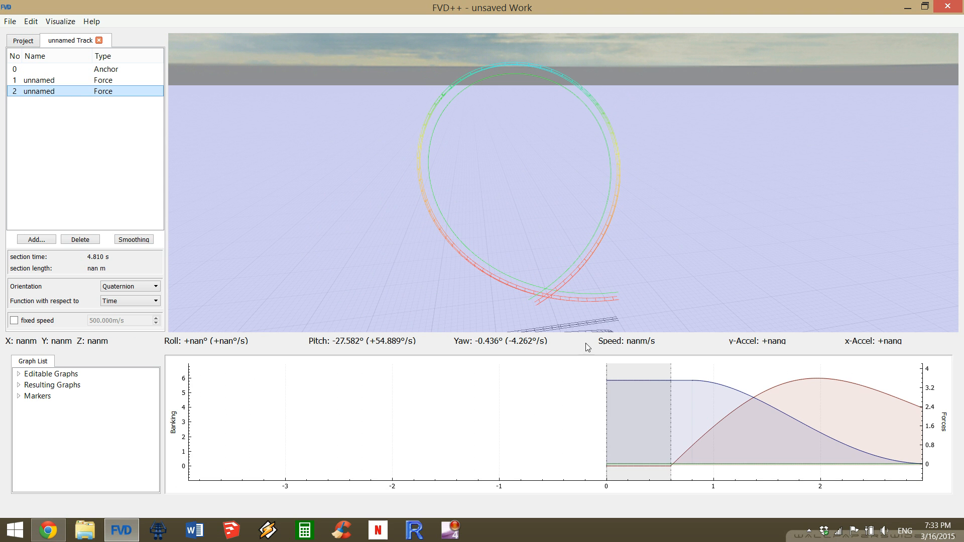
{"action": "left_click_drag", "start_coordinate": [662, 375], "coordinate": [188, 393]}
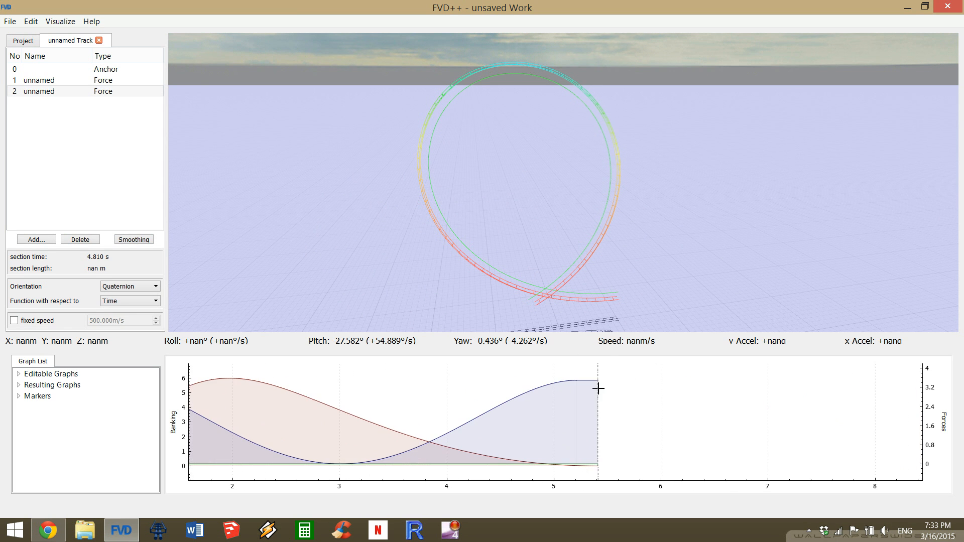
{"action": "left_click", "coordinate": [587, 380]}
{"action": "left_click", "coordinate": [590, 467]}
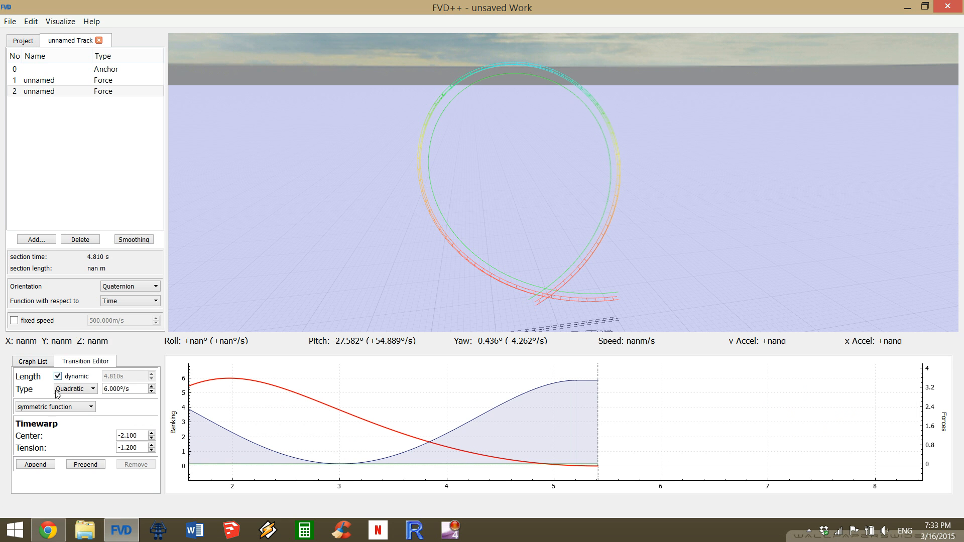
{"action": "left_click", "coordinate": [36, 464]}
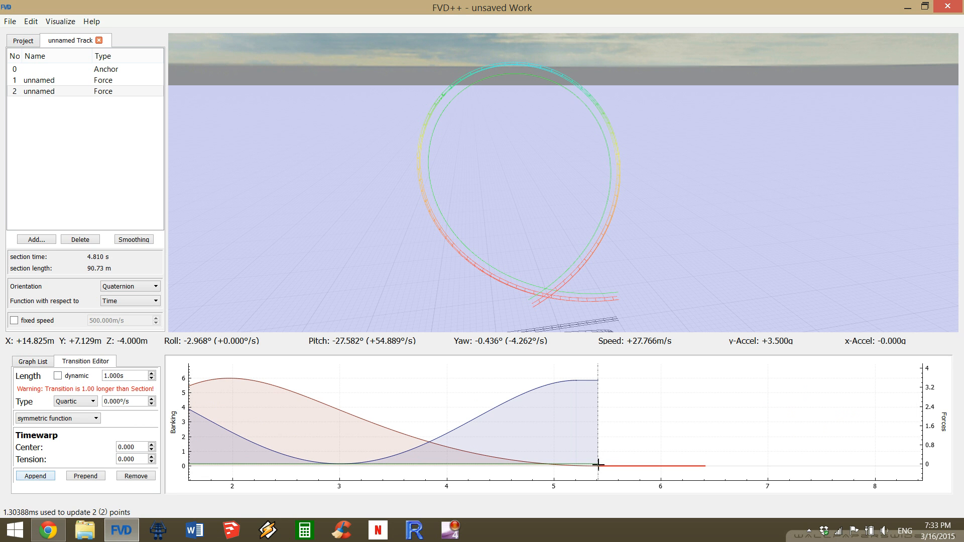
Append a transition to the end of the second section's normal force and make the appended roll transition's length dynamic.
{"action": "left_click", "coordinate": [590, 378]}
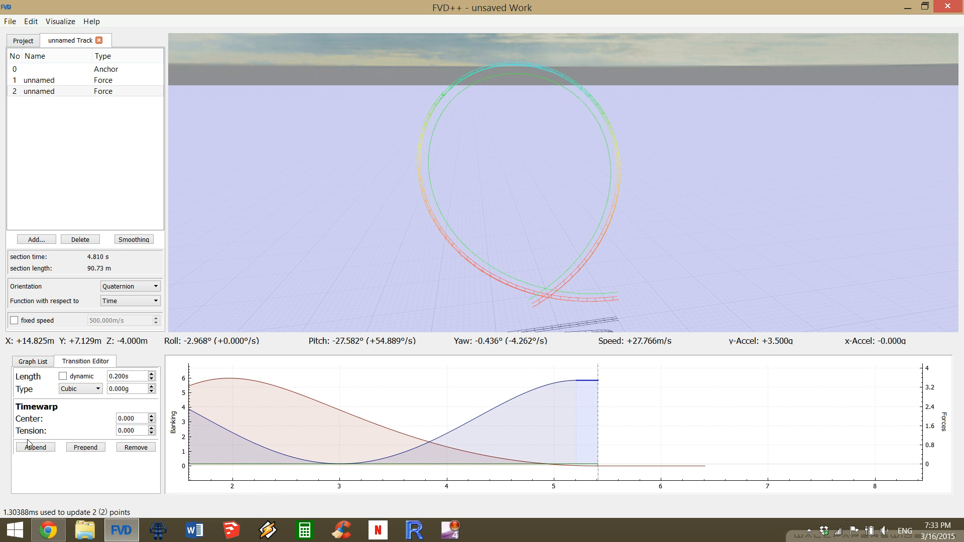
{"action": "left_click", "coordinate": [44, 448]}
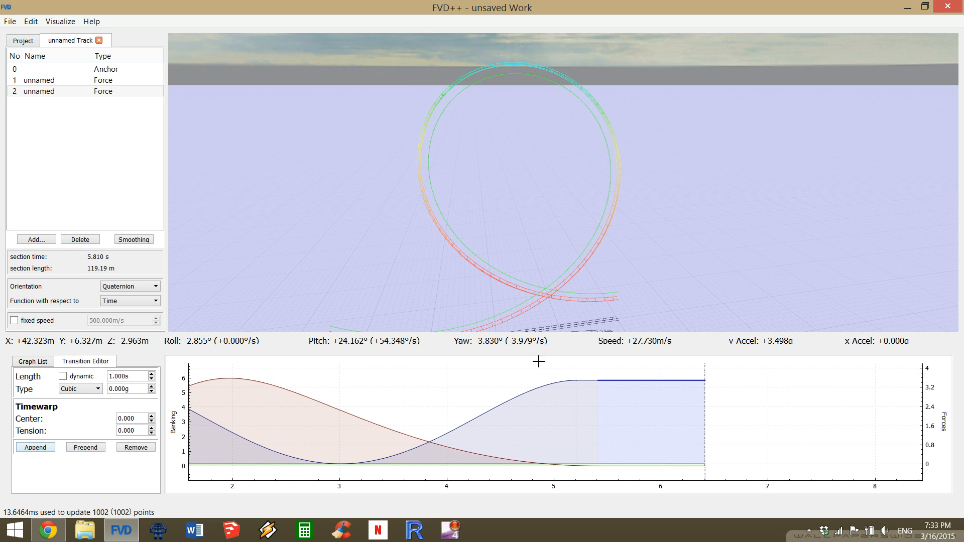
{"action": "left_click_drag", "start_coordinate": [597, 281], "coordinate": [569, 305]}
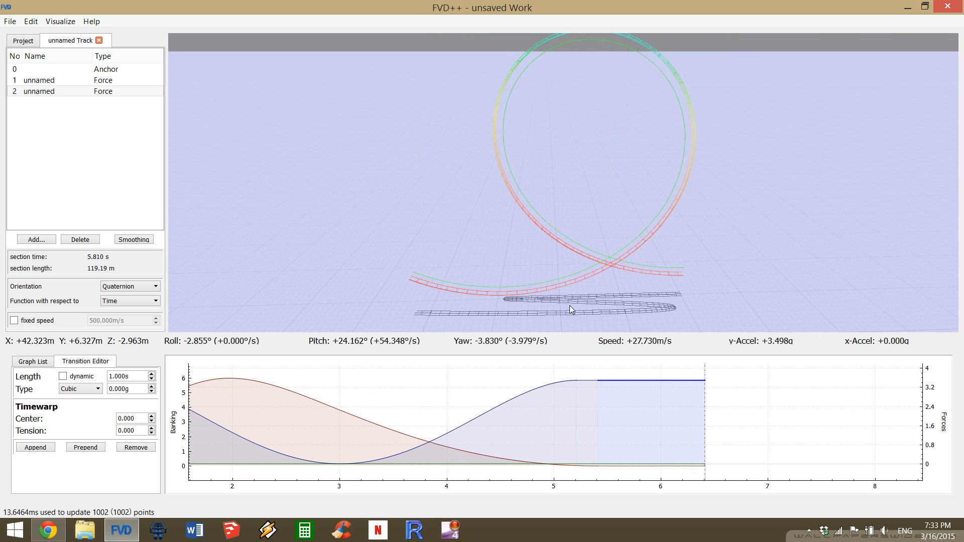
{"action": "left_click", "coordinate": [670, 466]}
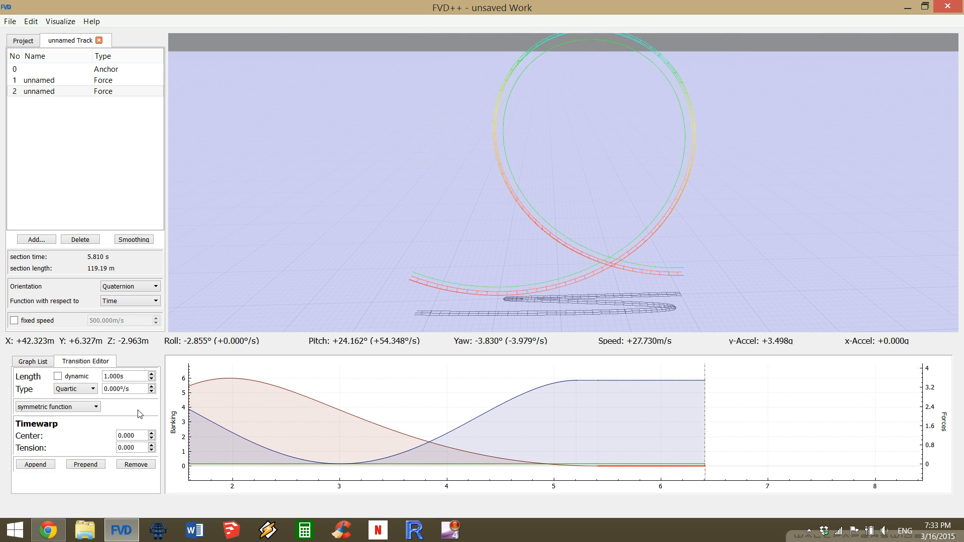
{"action": "left_click", "coordinate": [71, 378]}
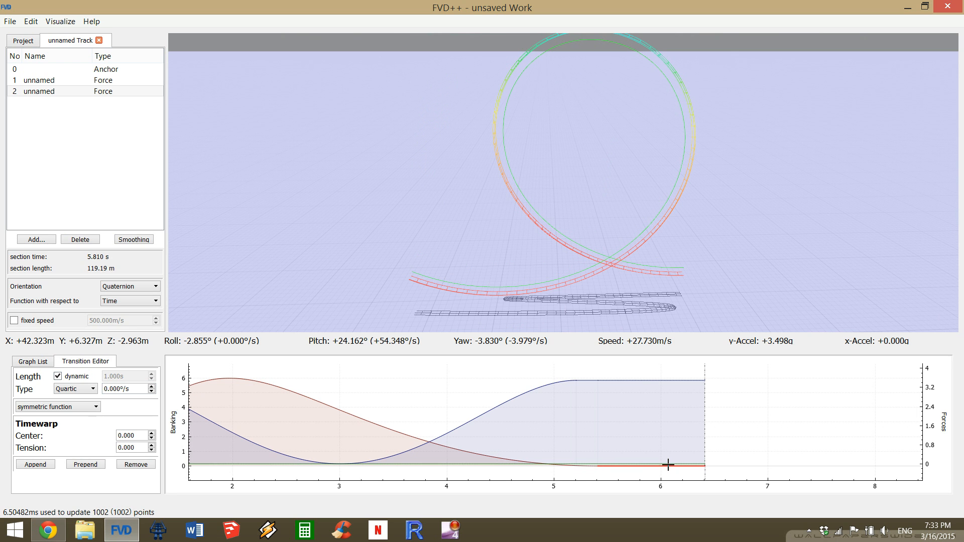
Set the length of the second section's last normal-force transition to 0.5 s.
{"action": "left_click", "coordinate": [622, 380]}
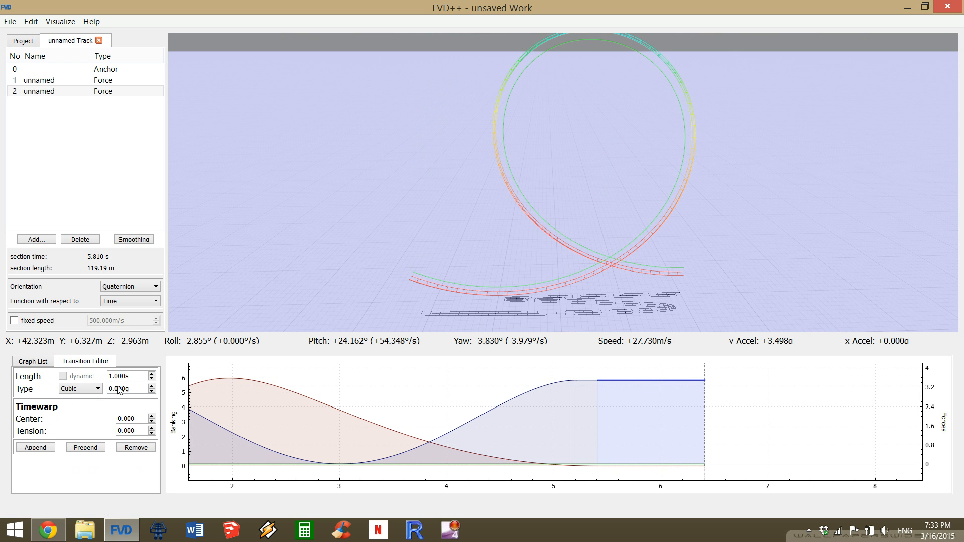
{"action": "scroll", "coordinate": [130, 375], "scroll_direction": "down", "scroll_amount": 5}
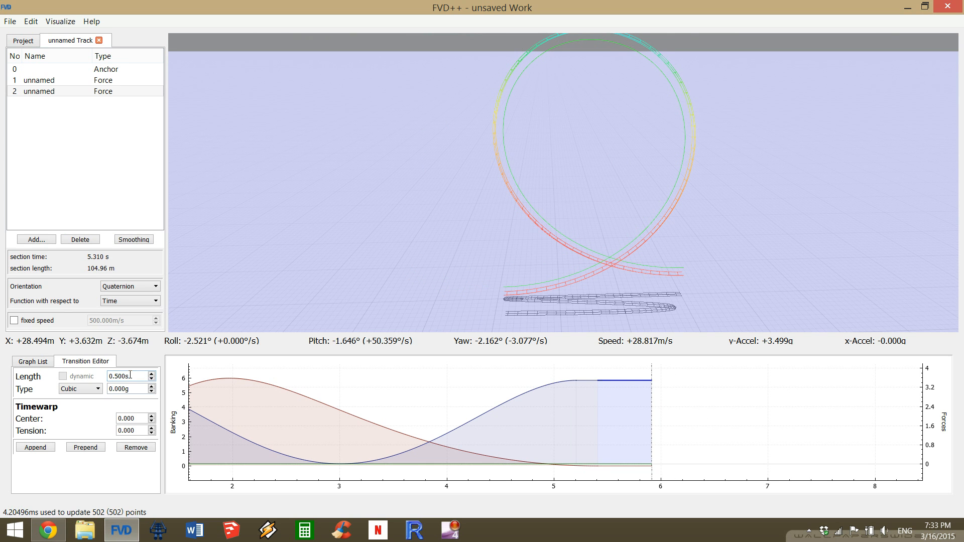
{"action": "scroll", "coordinate": [130, 375], "scroll_direction": "down", "scroll_amount": 1}
{"action": "scroll", "coordinate": [130, 374], "scroll_direction": "up", "scroll_amount": 1}
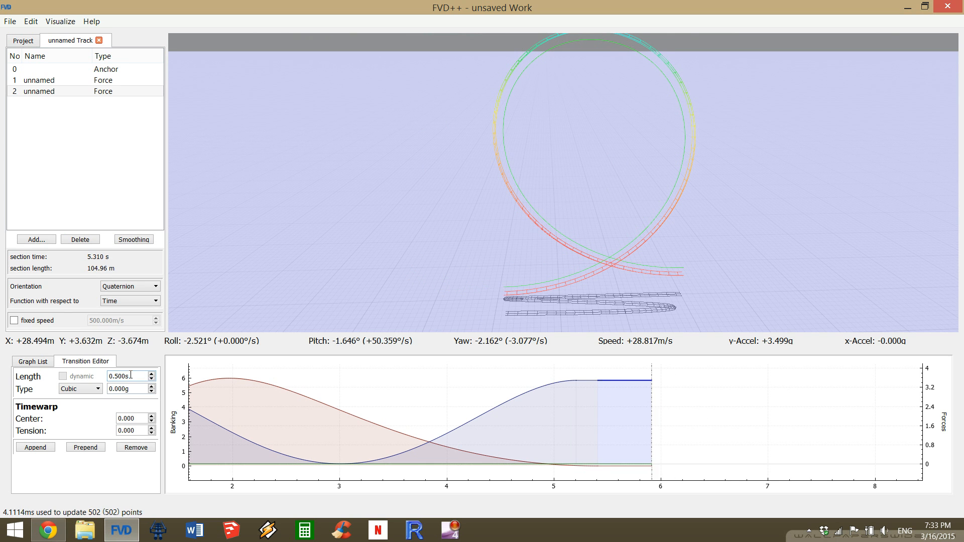
{"action": "scroll", "coordinate": [490, 427], "scroll_direction": "up", "scroll_amount": 5}
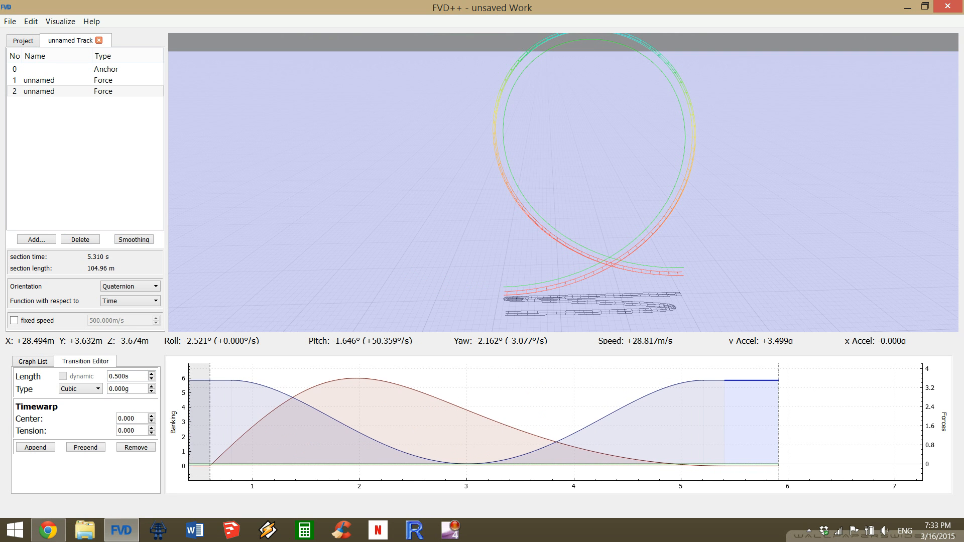
Shorten the second section's quartic normal-force transition to 4.37 s to level the loop exit.
{"action": "key", "text": "d"}
{"action": "left_click_drag", "start_coordinate": [563, 182], "coordinate": [527, 241]}
{"action": "key", "text": "s"}
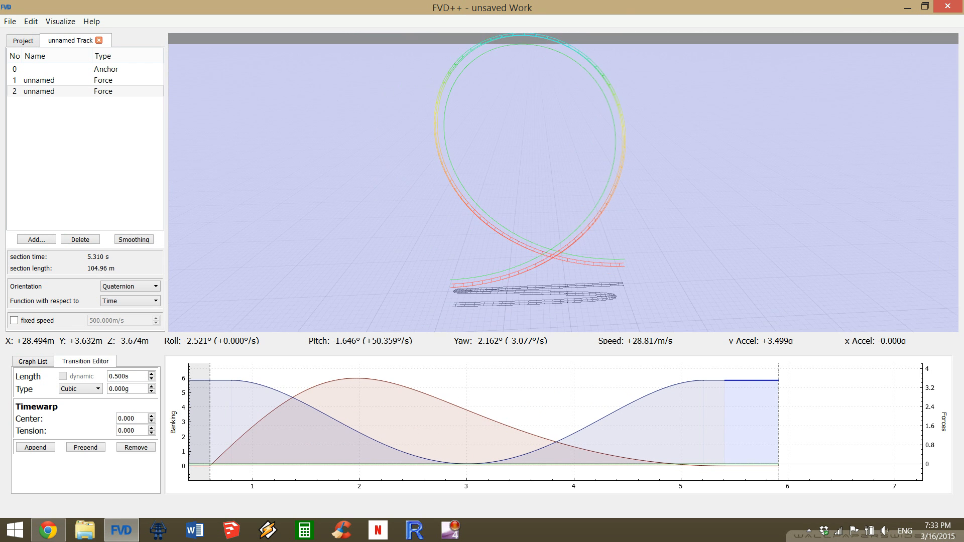
{"action": "key", "text": "s"}
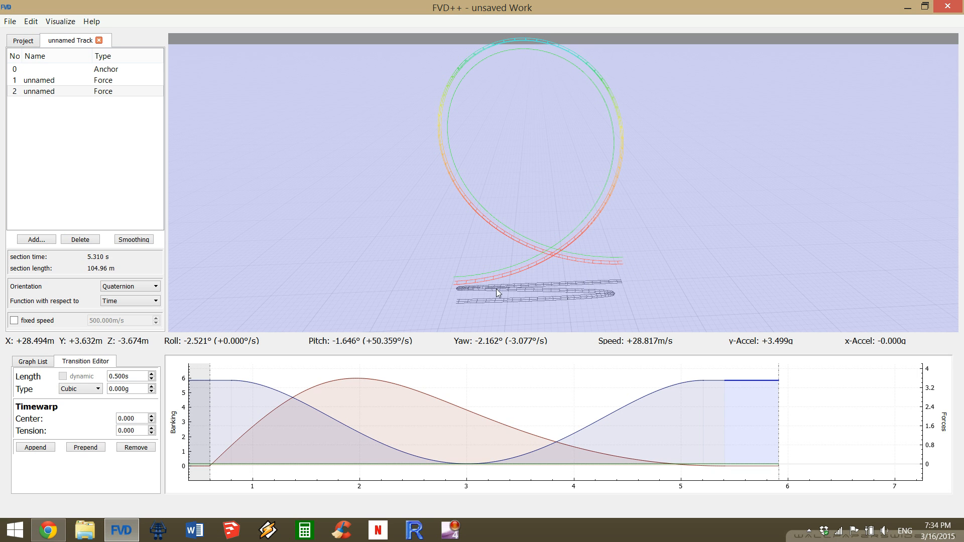
{"action": "left_click", "coordinate": [544, 445]}
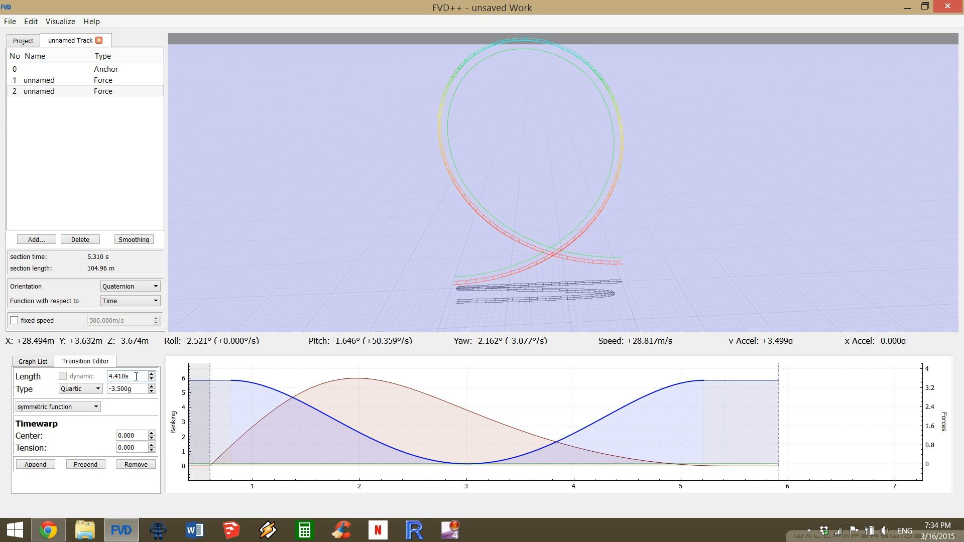
{"action": "scroll", "coordinate": [136, 376], "scroll_direction": "down", "scroll_amount": 1}
{"action": "scroll", "coordinate": [136, 376], "scroll_direction": "down", "scroll_amount": 1}
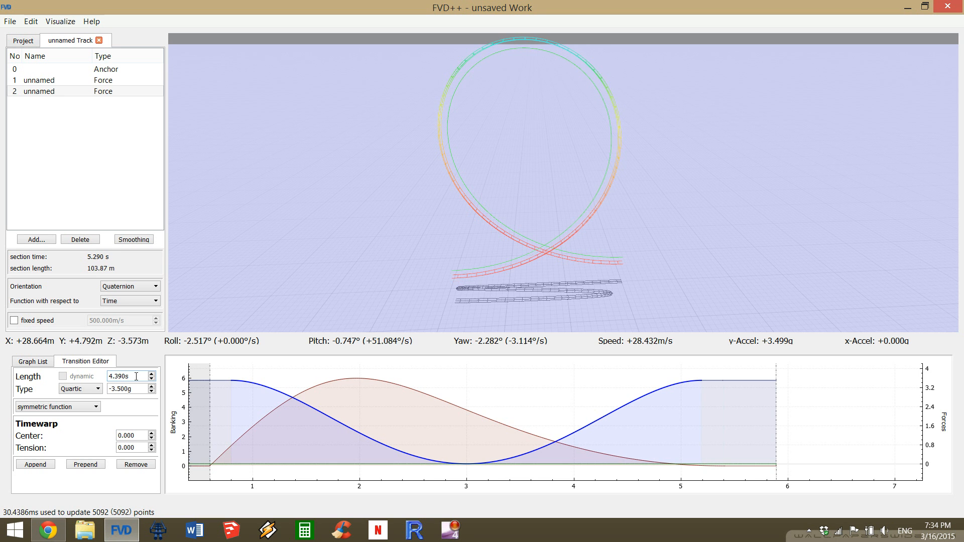
{"action": "scroll", "coordinate": [136, 376], "scroll_direction": "down", "scroll_amount": 1}
{"action": "scroll", "coordinate": [136, 377], "scroll_direction": "down", "scroll_amount": 1}
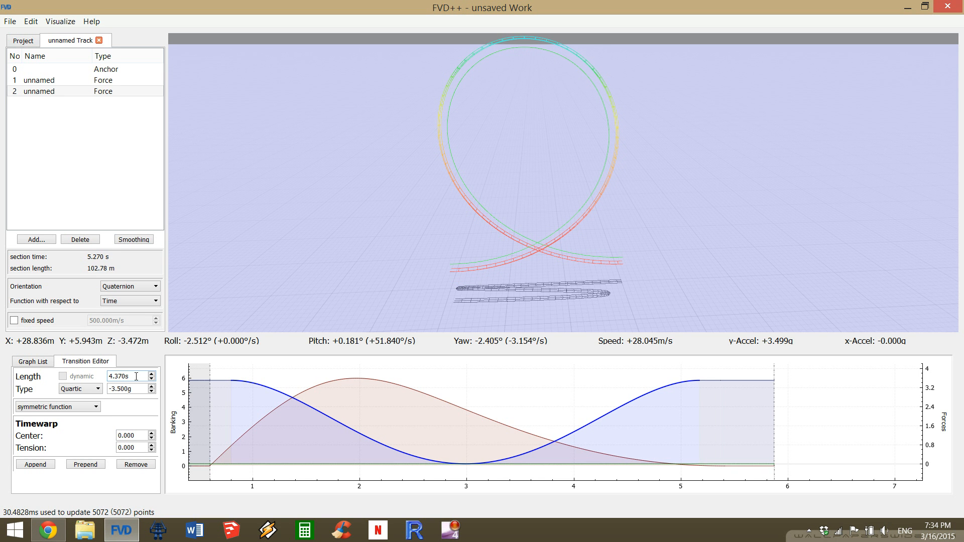
{"action": "scroll", "coordinate": [136, 376], "scroll_direction": "up", "scroll_amount": 1}
{"action": "scroll", "coordinate": [136, 376], "scroll_direction": "down", "scroll_amount": 1}
Inspect the loop's entry and exit tracks from above, and check the layout from the rider's viewpoint.
{"action": "left_click_drag", "start_coordinate": [563, 183], "coordinate": [521, 164]}
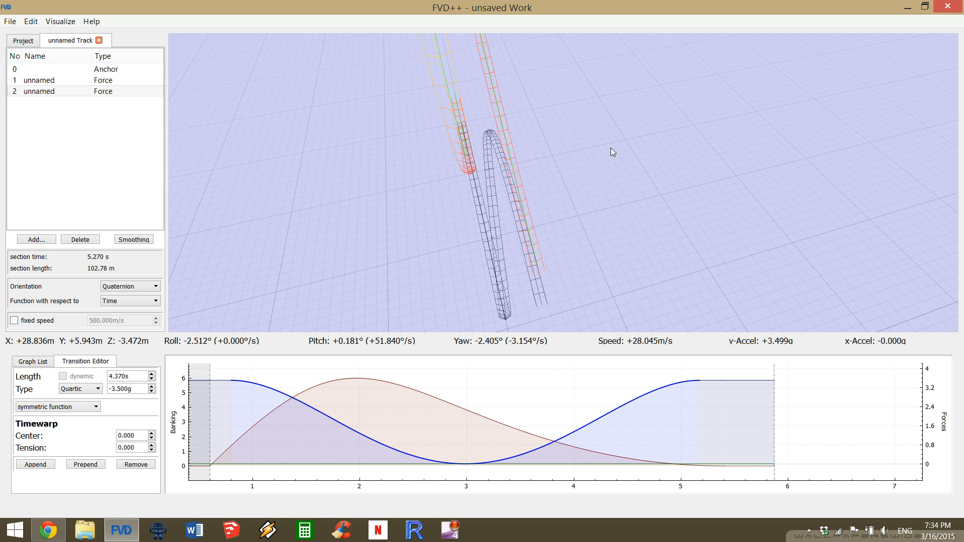
{"action": "key", "text": "r"}
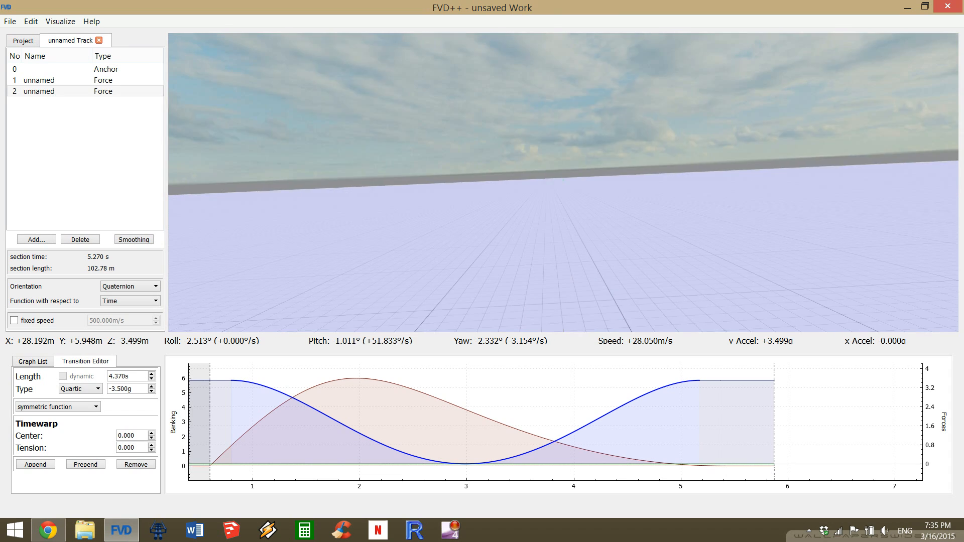
Leave the rider's viewpoint and inspect the whole loop from outside at several angles.
{"action": "key", "text": "a"}
{"action": "left_click_drag", "start_coordinate": [563, 182], "coordinate": [677, 178]}
{"action": "key", "text": "d"}
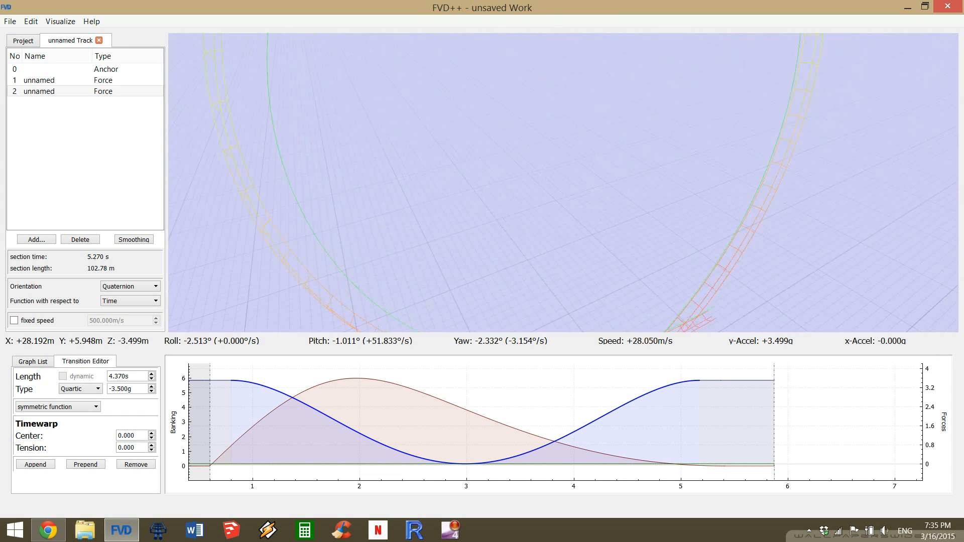
{"action": "key", "text": "s"}
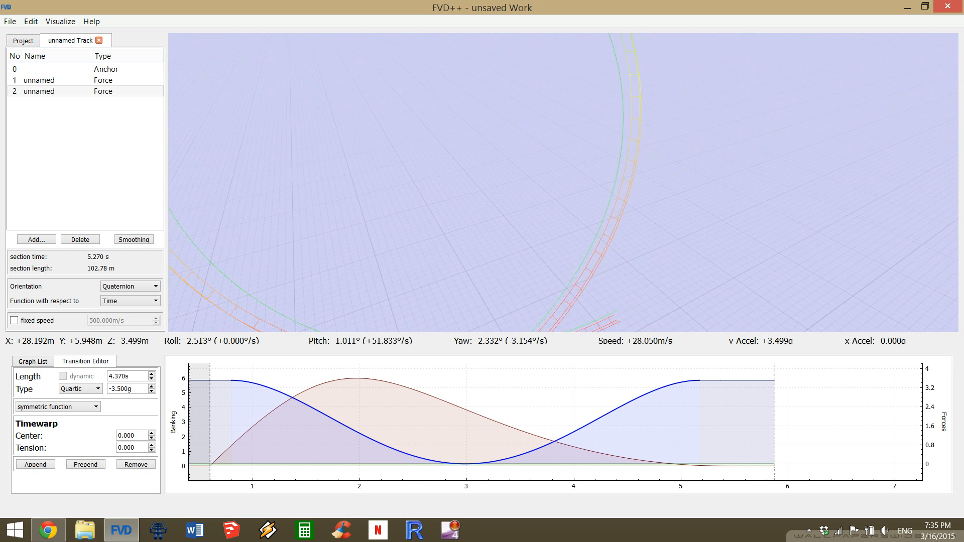
{"action": "left_click_drag", "start_coordinate": [564, 182], "coordinate": [528, 182]}
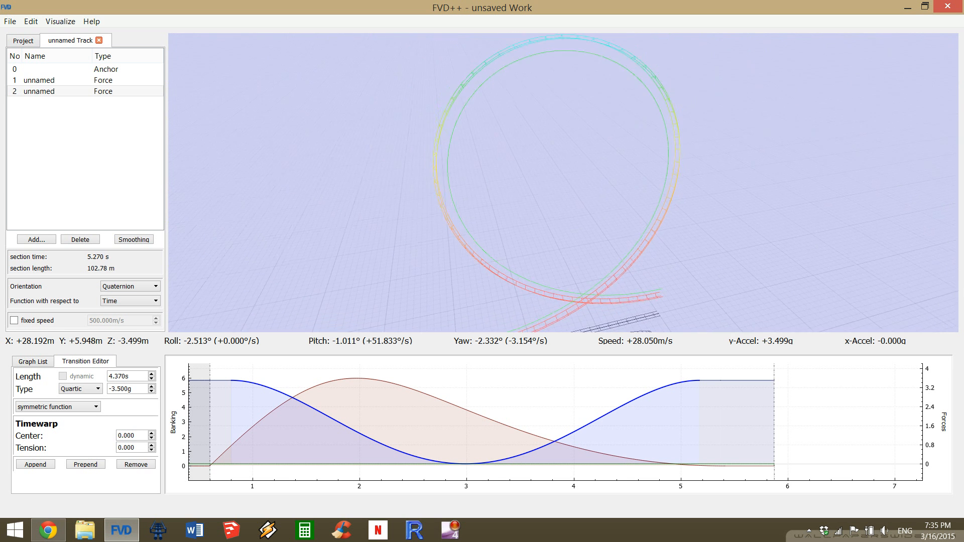
{"action": "key", "text": "s"}
{"action": "key", "text": "d"}
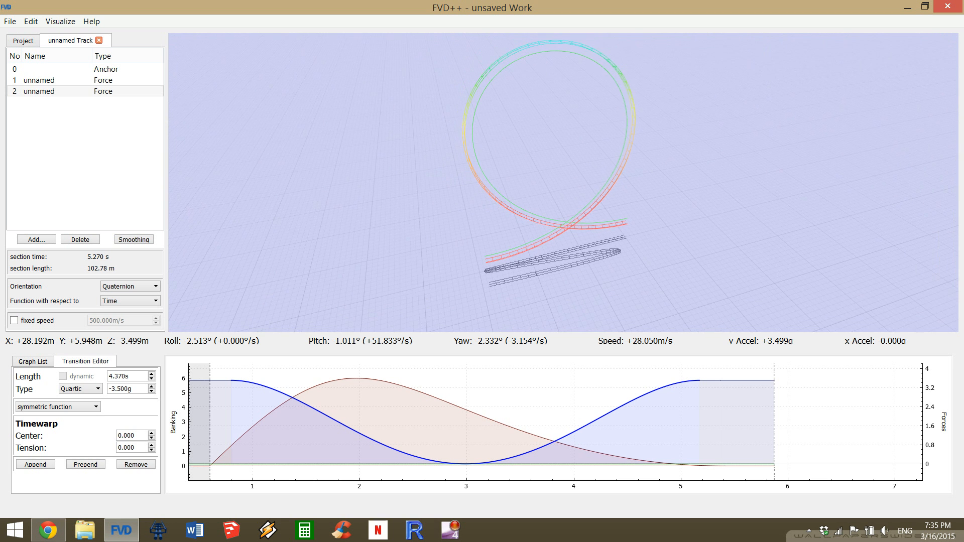
{"action": "key", "text": "d"}
{"action": "left_click_drag", "start_coordinate": [563, 183], "coordinate": [526, 183]}
{"action": "key", "text": "d"}
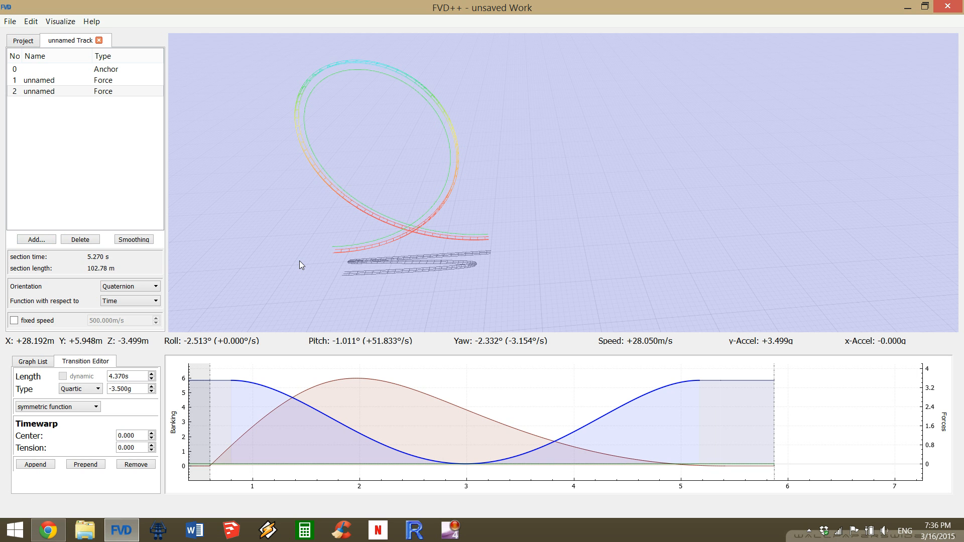
{"action": "left_click_drag", "start_coordinate": [365, 192], "coordinate": [339, 225]}
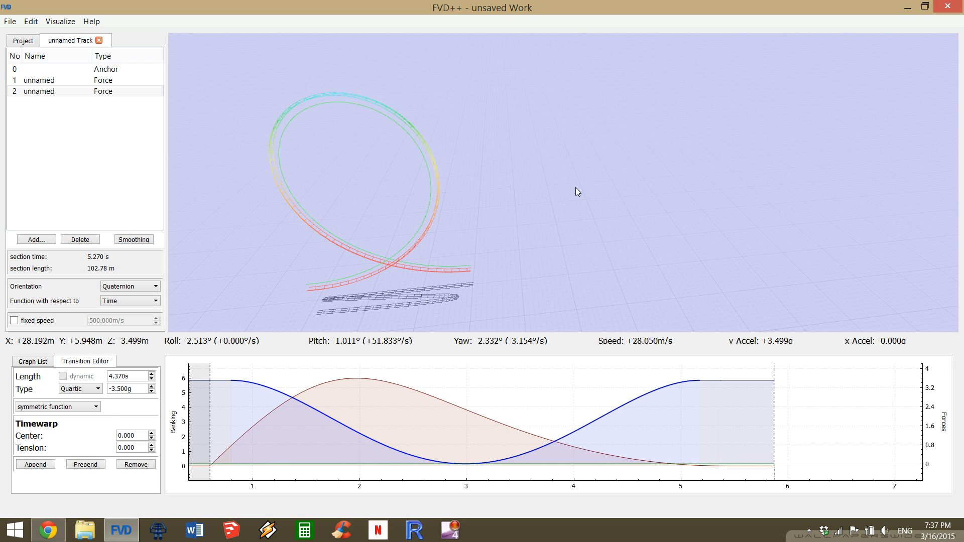
Add a third force section after the loop's exit.
{"action": "left_click_drag", "start_coordinate": [671, 400], "coordinate": [486, 435]}
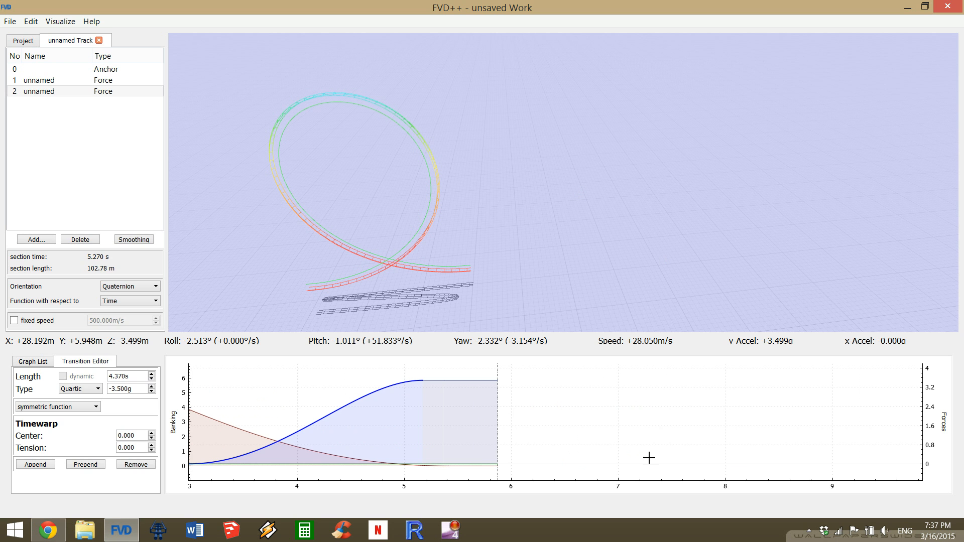
{"action": "left_click", "coordinate": [35, 239]}
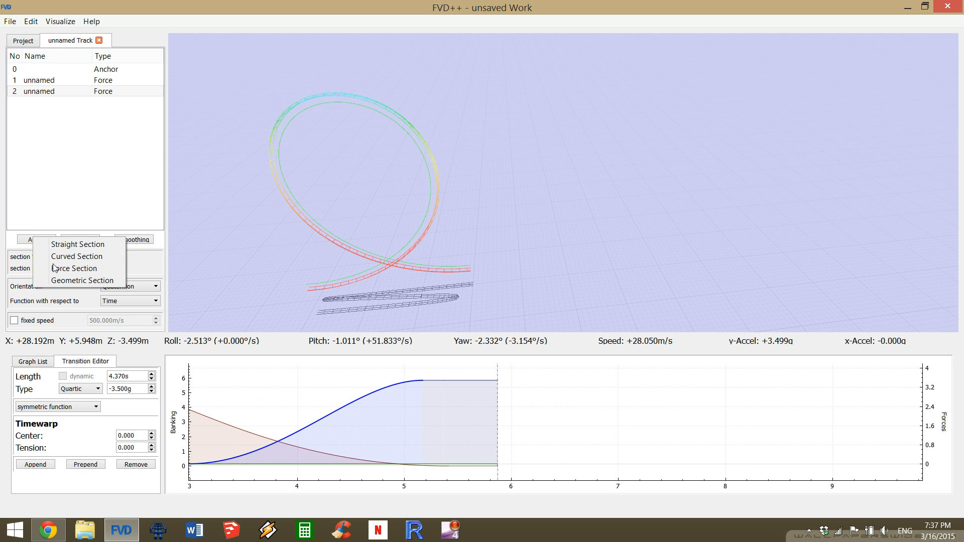
{"action": "left_click", "coordinate": [64, 268]}
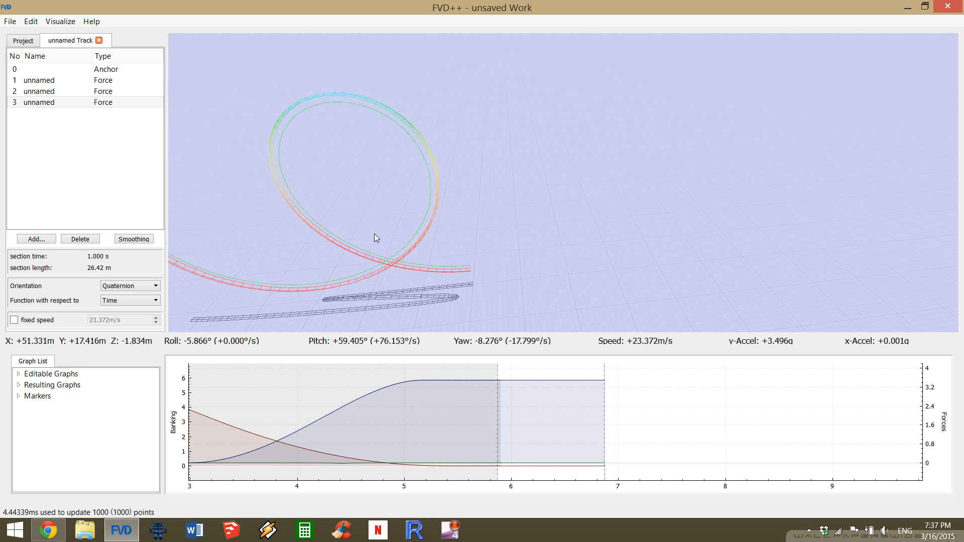
{"action": "left_click_drag", "start_coordinate": [261, 246], "coordinate": [370, 233]}
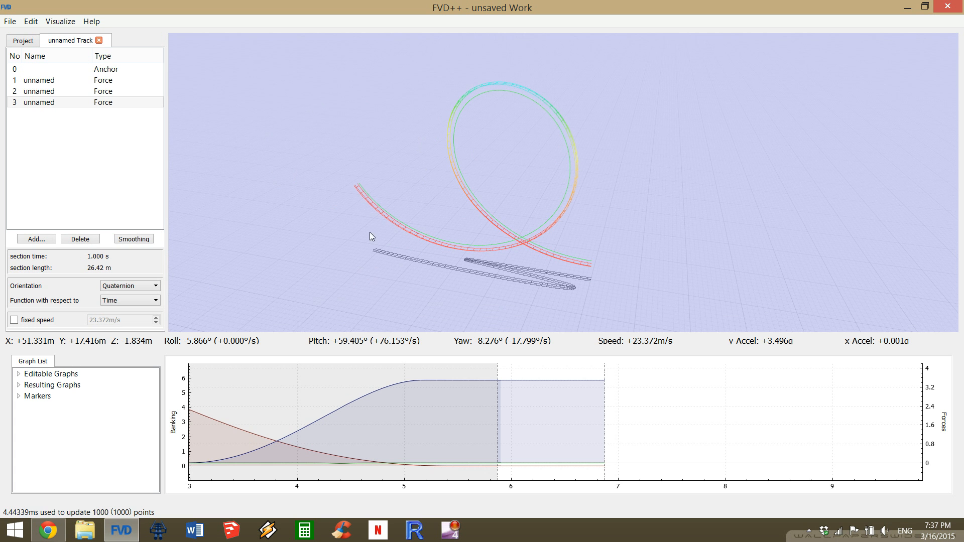
Make the third section's roll and lateral-force transitions dynamic in length.
{"action": "left_click", "coordinate": [590, 466]}
{"action": "left_click", "coordinate": [58, 376]}
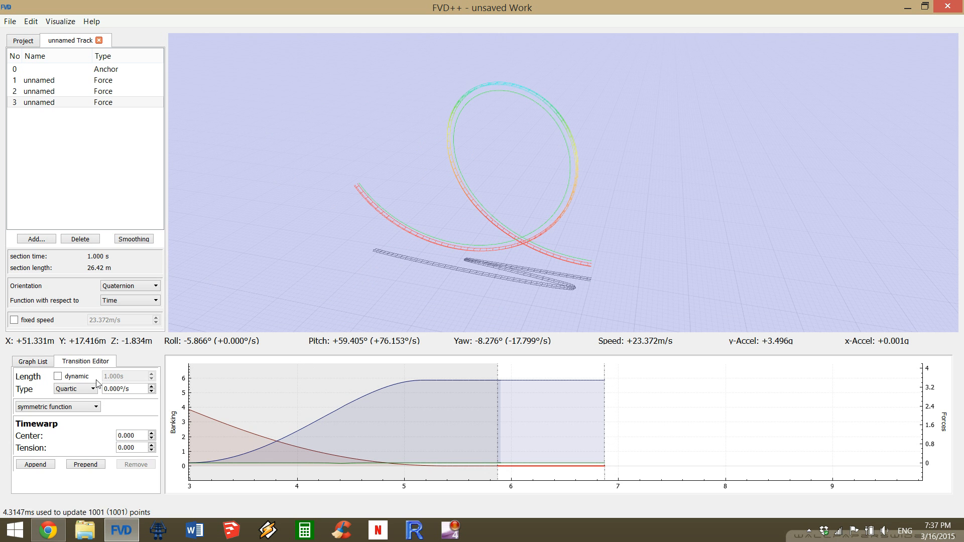
{"action": "left_click", "coordinate": [586, 462]}
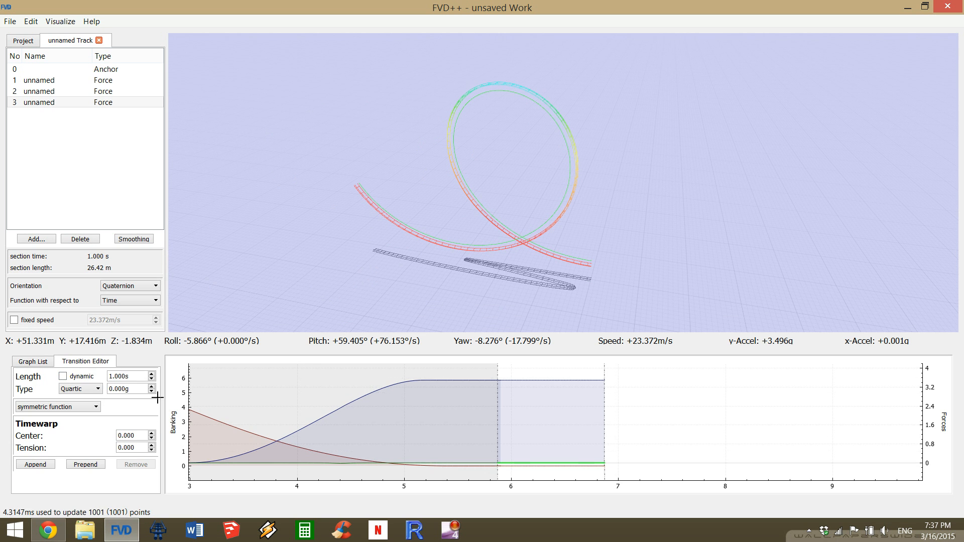
{"action": "left_click", "coordinate": [79, 377]}
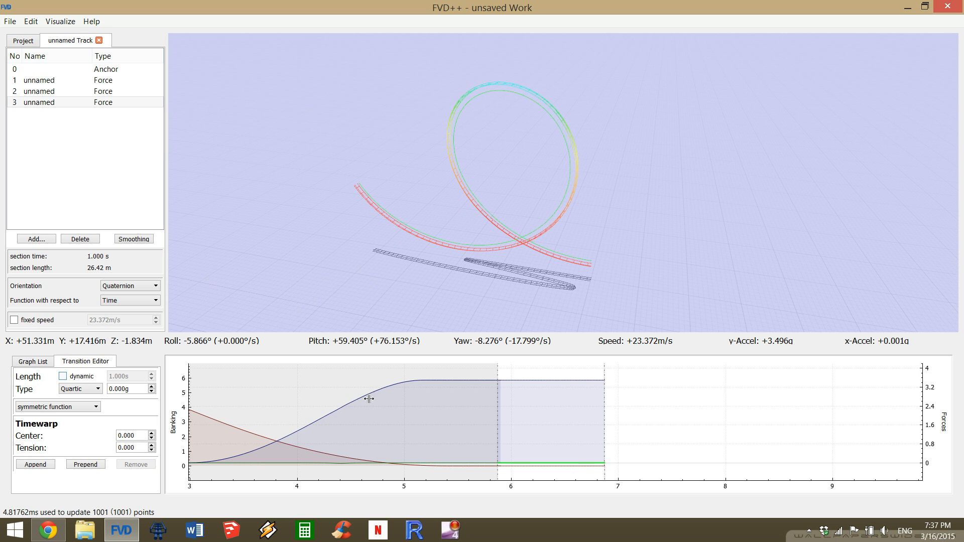
Append two more transitions to the third section's normal force.
{"action": "left_click", "coordinate": [590, 380]}
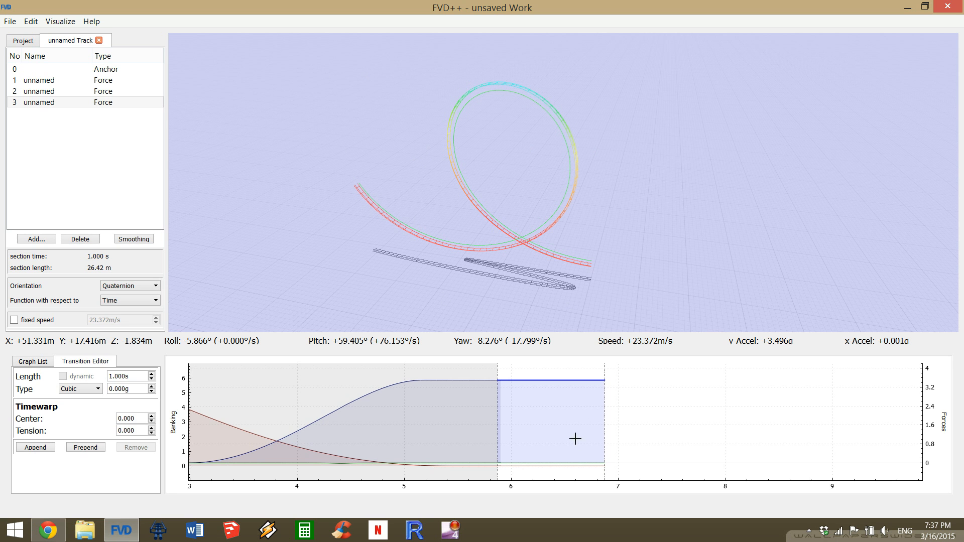
{"action": "left_click", "coordinate": [568, 465]}
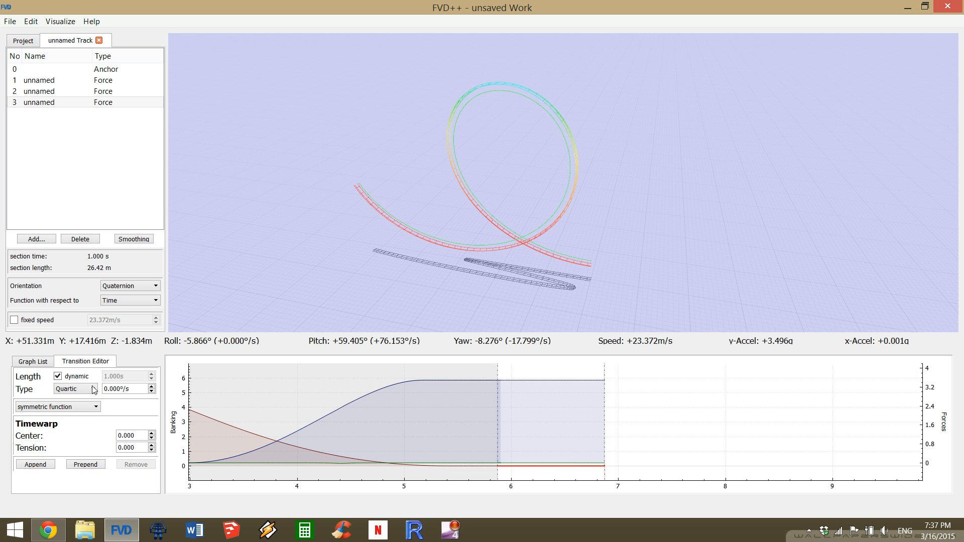
{"action": "left_click", "coordinate": [588, 461]}
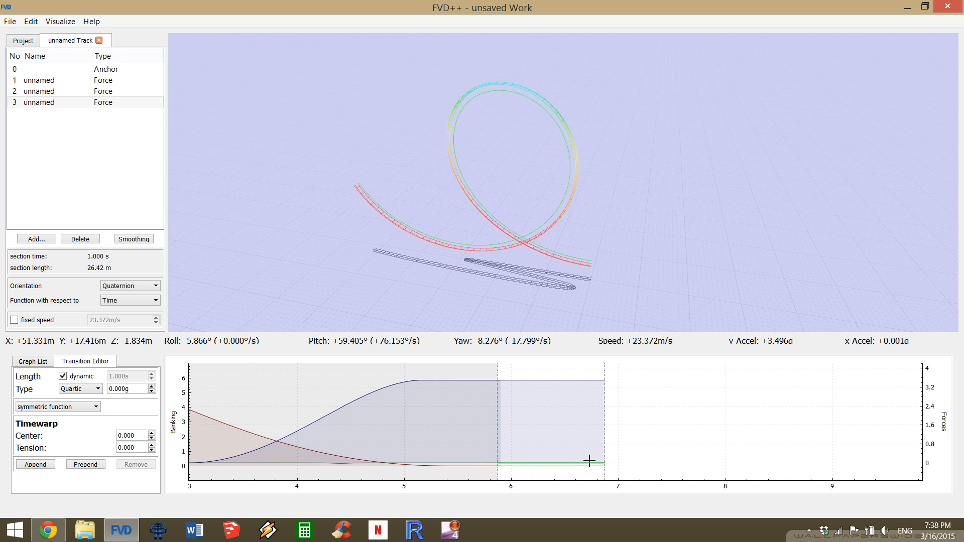
{"action": "left_click", "coordinate": [561, 380]}
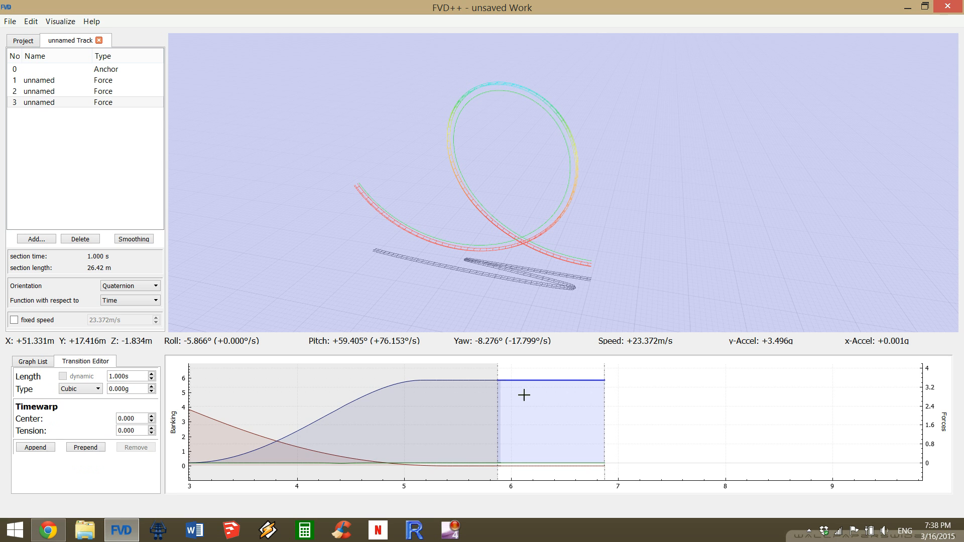
{"action": "left_click", "coordinate": [45, 449]}
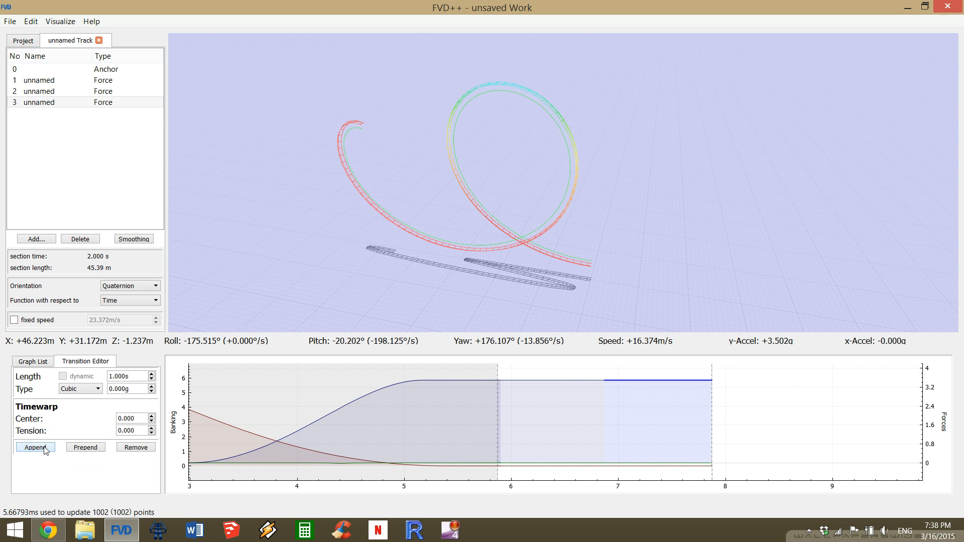
{"action": "left_click", "coordinate": [45, 448]}
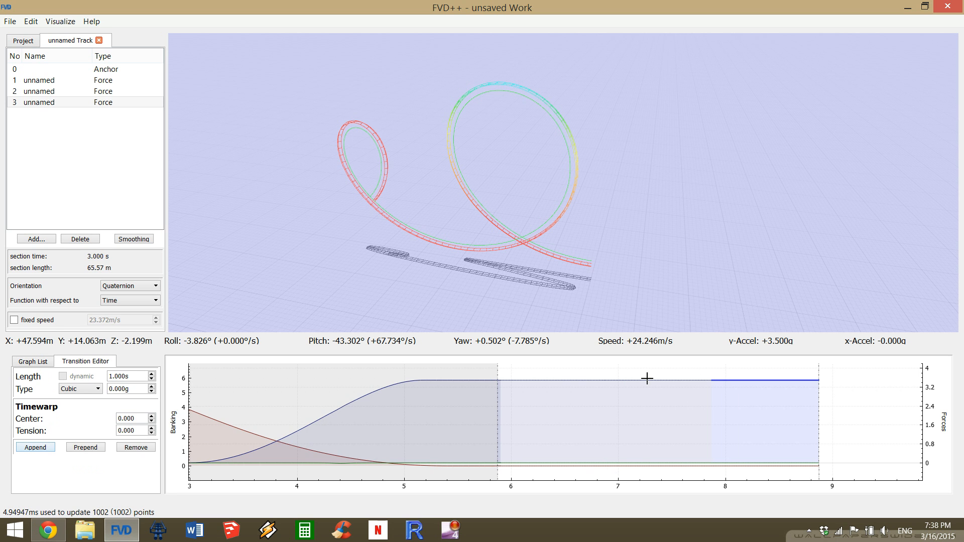
Set the force change of the third section's first normal-force transition to -3.5 g to form an airtime hill.
{"action": "left_click", "coordinate": [559, 380]}
{"action": "scroll", "coordinate": [398, 408], "scroll_direction": "down", "scroll_amount": 3}
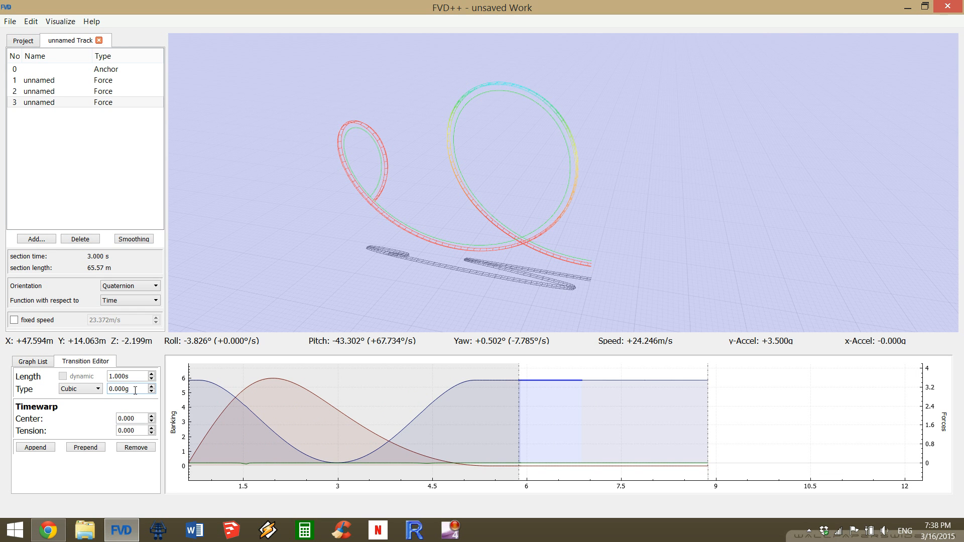
{"action": "scroll", "coordinate": [135, 391], "scroll_direction": "down", "scroll_amount": 9}
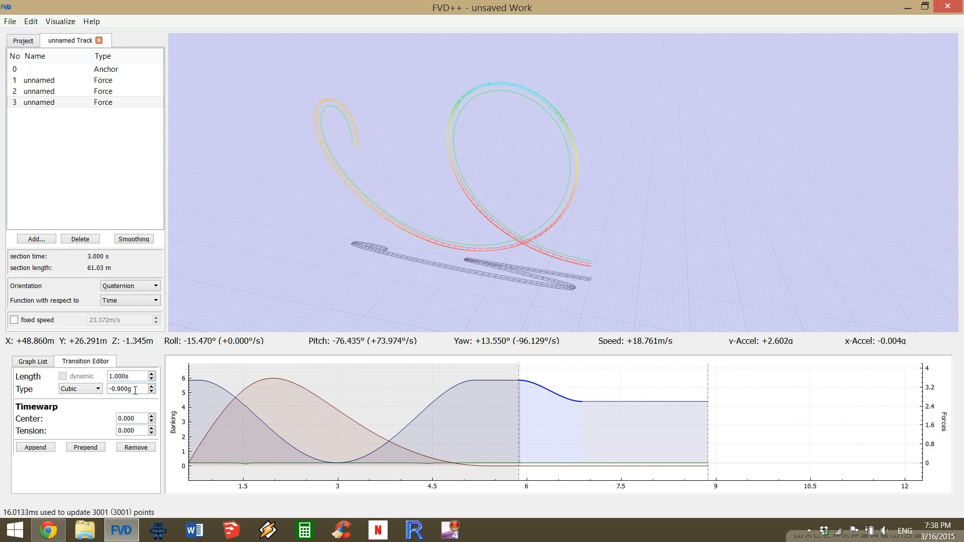
{"action": "scroll", "coordinate": [135, 390], "scroll_direction": "down", "scroll_amount": 10}
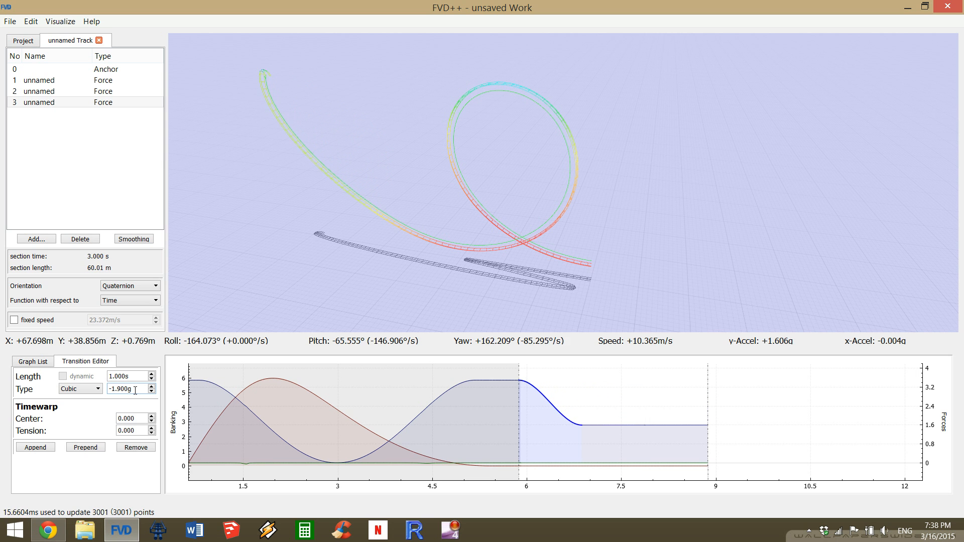
{"action": "scroll", "coordinate": [135, 391], "scroll_direction": "down", "scroll_amount": 4}
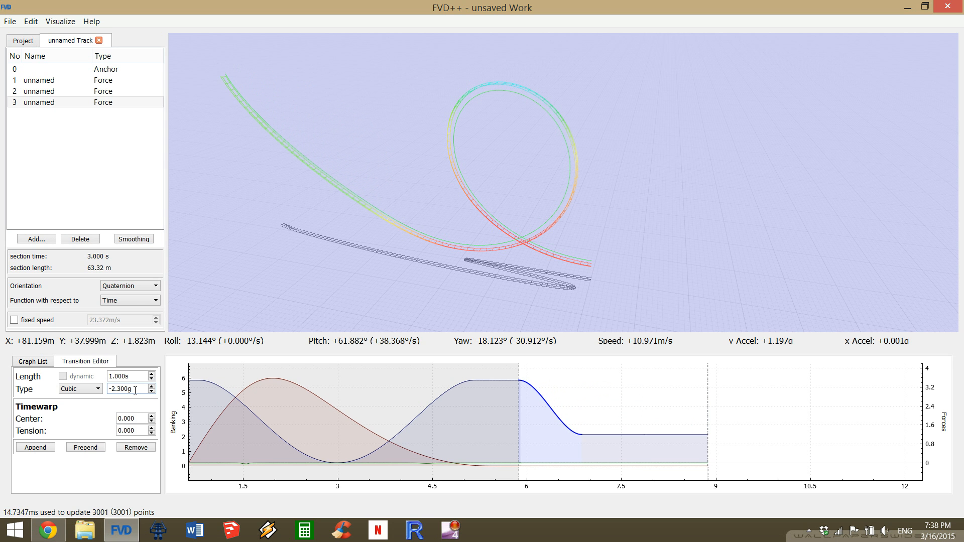
{"action": "scroll", "coordinate": [135, 390], "scroll_direction": "down", "scroll_amount": 1}
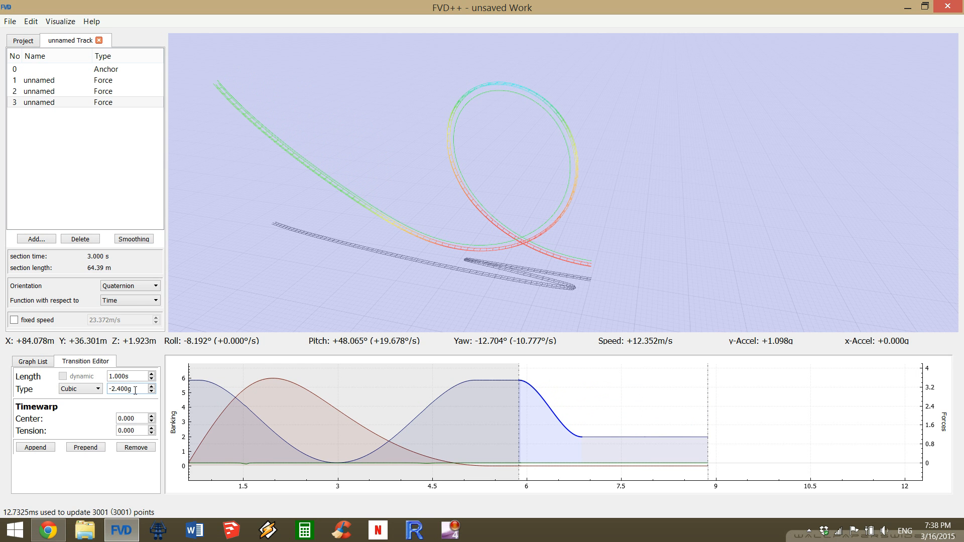
{"action": "scroll", "coordinate": [135, 390], "scroll_direction": "down", "scroll_amount": 8}
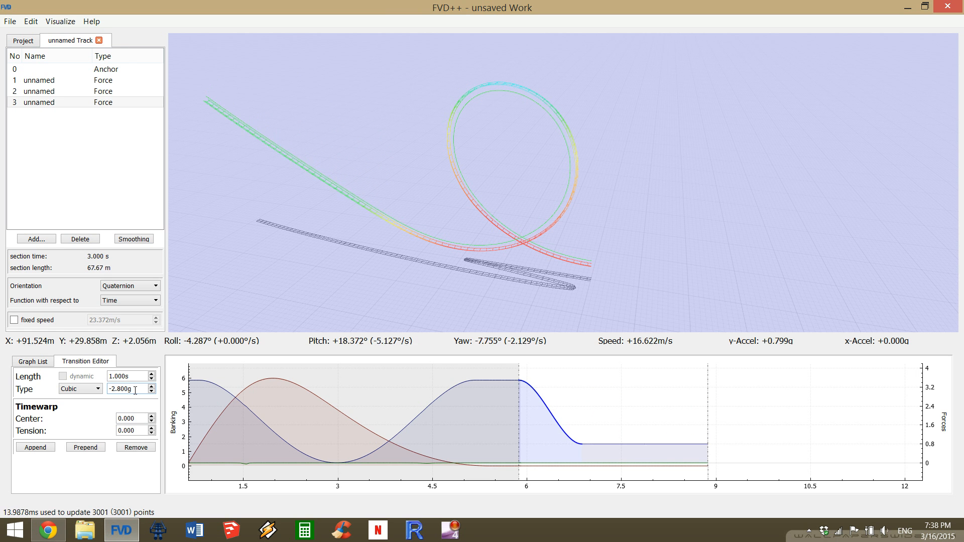
{"action": "scroll", "coordinate": [135, 391], "scroll_direction": "down", "scroll_amount": 3}
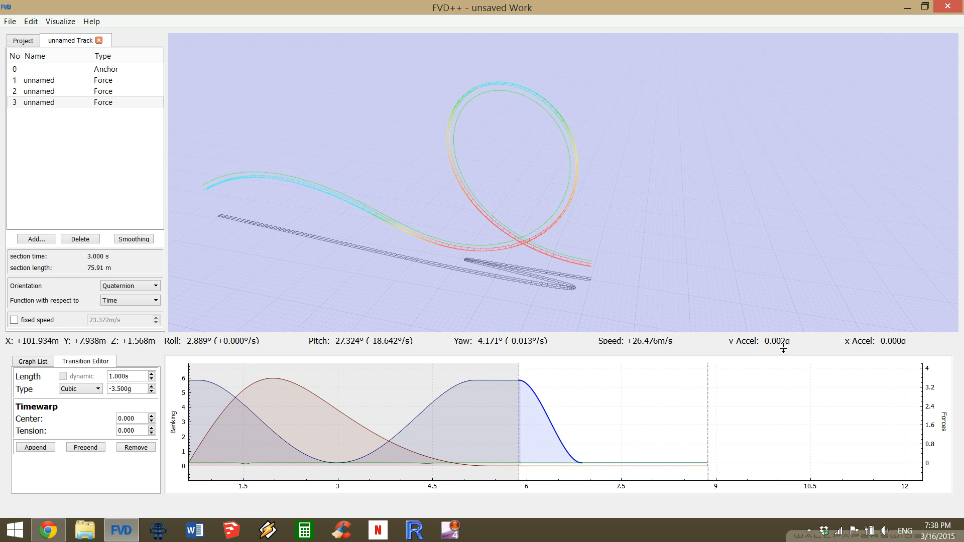
Set the force change of the third section's last normal-force transition to 3.5 g to pull out of the hill.
{"action": "left_click", "coordinate": [666, 462]}
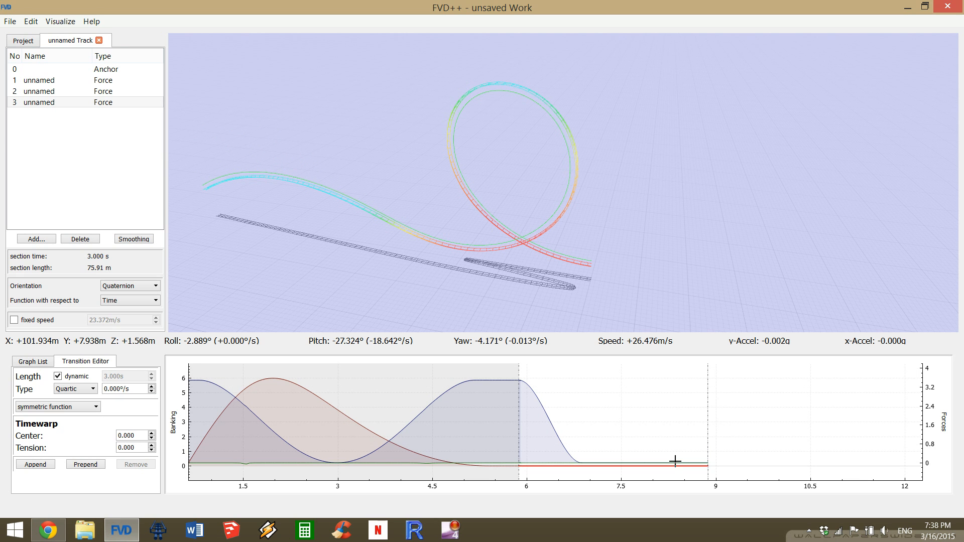
{"action": "left_click", "coordinate": [675, 465]}
{"action": "left_click", "coordinate": [675, 462]}
{"action": "scroll", "coordinate": [676, 463], "scroll_direction": "up", "scroll_amount": 10}
{"action": "left_click", "coordinate": [716, 450]}
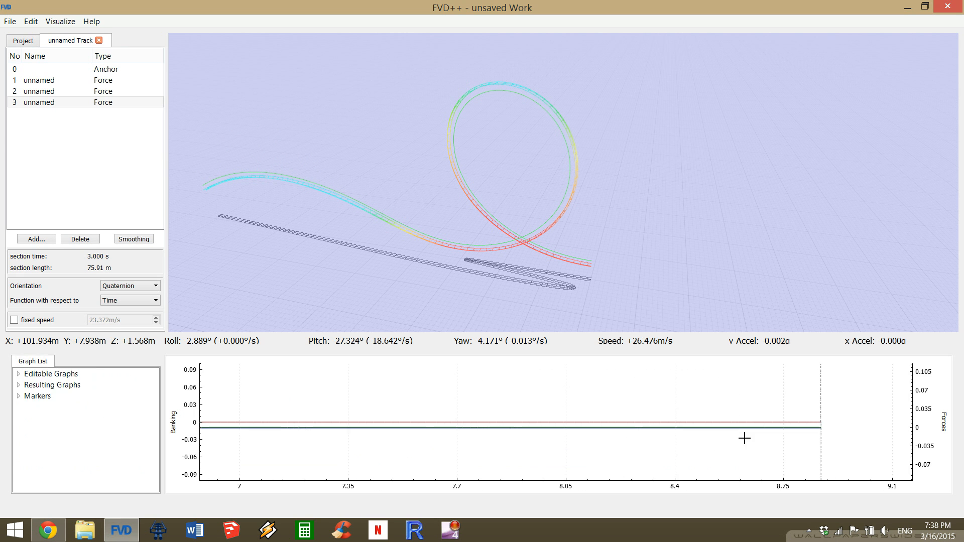
{"action": "left_click", "coordinate": [746, 427]}
{"action": "scroll", "coordinate": [705, 457], "scroll_direction": "down", "scroll_amount": 8}
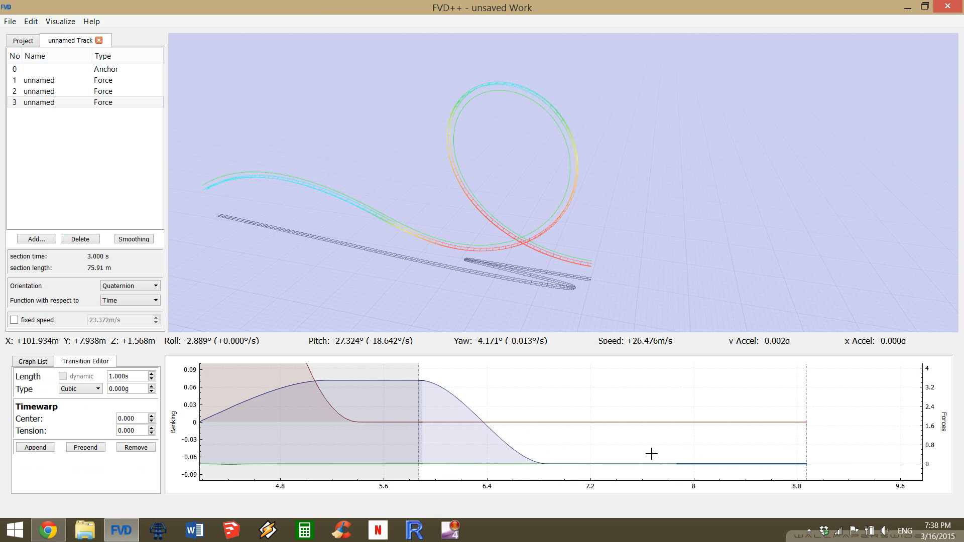
{"action": "scroll", "coordinate": [135, 388], "scroll_direction": "up", "scroll_amount": 11}
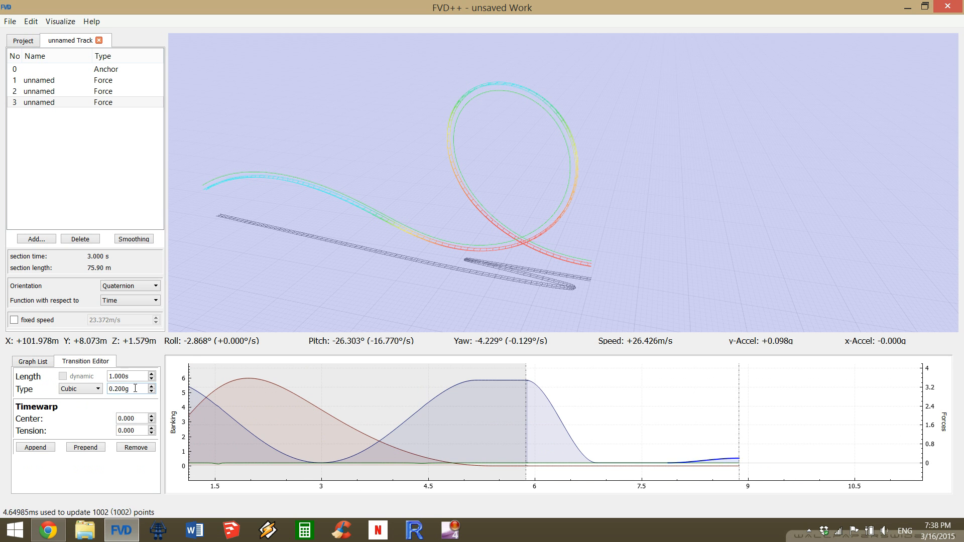
{"action": "scroll", "coordinate": [135, 388], "scroll_direction": "up", "scroll_amount": 13}
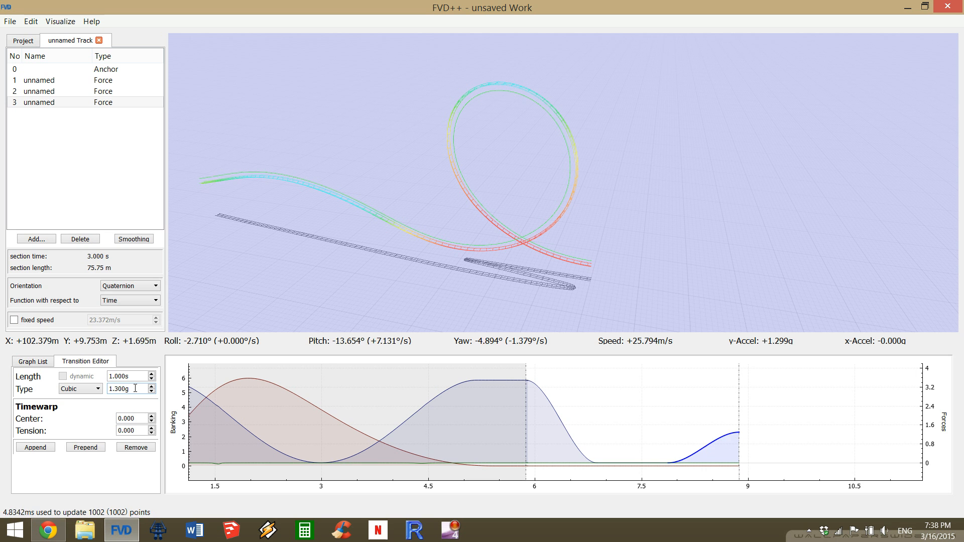
{"action": "scroll", "coordinate": [135, 388], "scroll_direction": "up", "scroll_amount": 12}
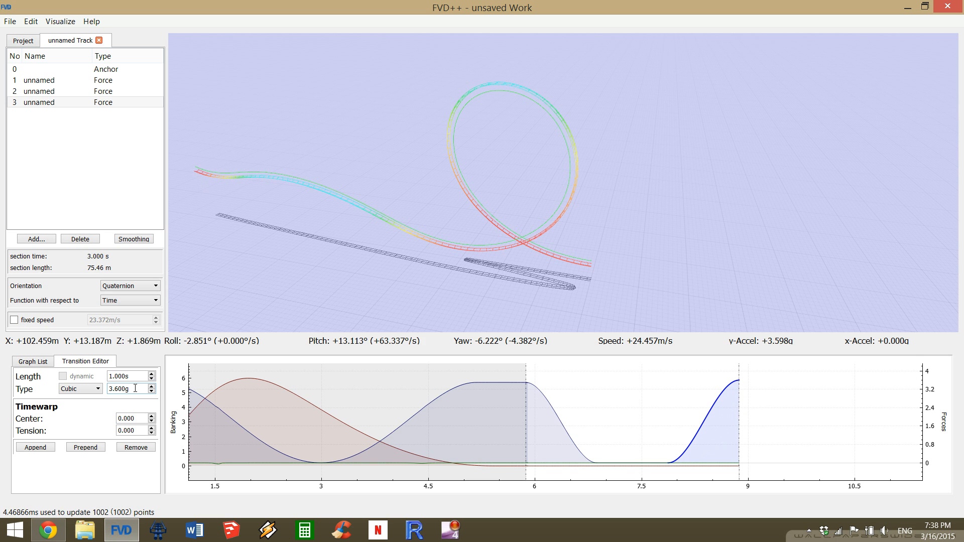
{"action": "scroll", "coordinate": [135, 388], "scroll_direction": "down", "scroll_amount": 1}
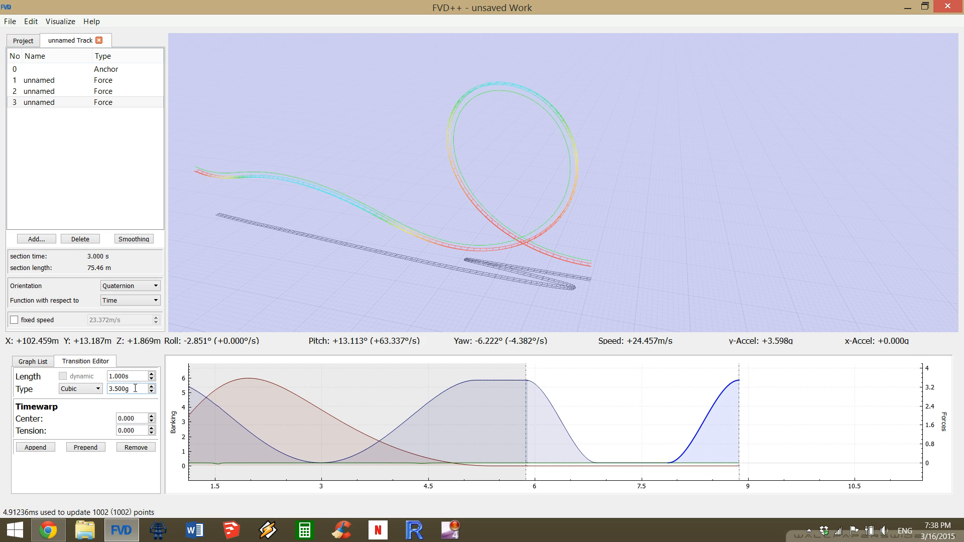
Lengthen the third section's first normal-force transition to 2.0 s so the track climbs higher into the hill.
{"action": "left_click", "coordinate": [583, 450]}
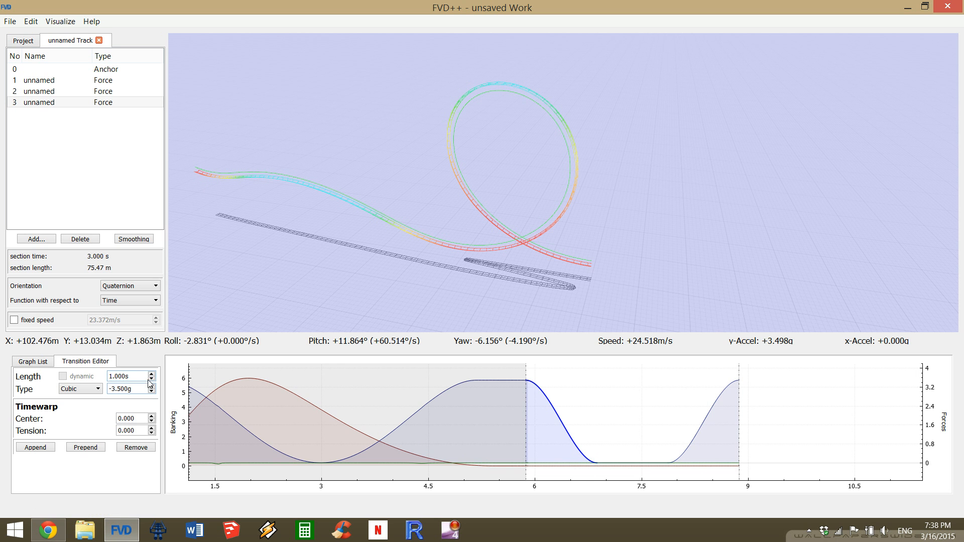
{"action": "left_click_drag", "start_coordinate": [697, 260], "coordinate": [613, 260]}
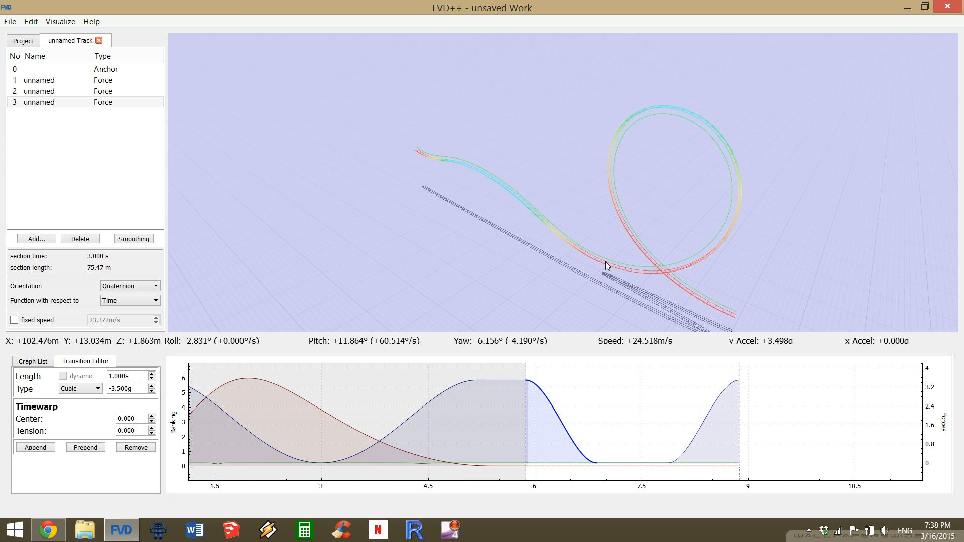
{"action": "left_click_drag", "start_coordinate": [593, 257], "coordinate": [584, 257]}
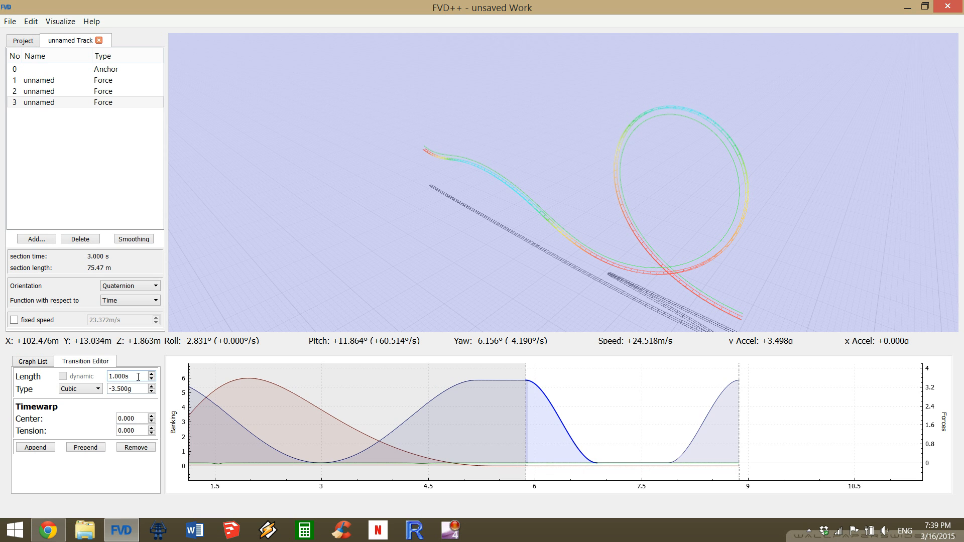
{"action": "scroll", "coordinate": [138, 377], "scroll_direction": "up", "scroll_amount": 3}
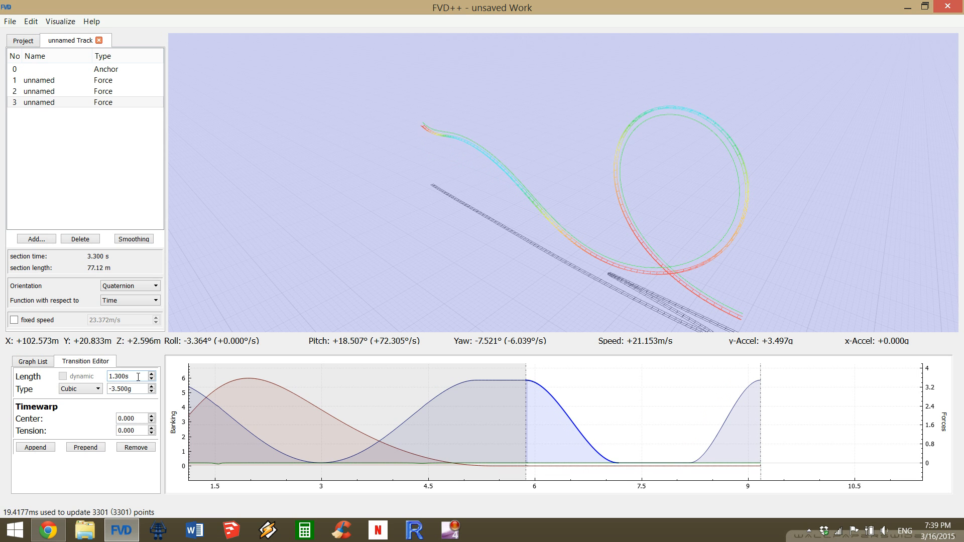
{"action": "scroll", "coordinate": [138, 377], "scroll_direction": "up", "scroll_amount": 3}
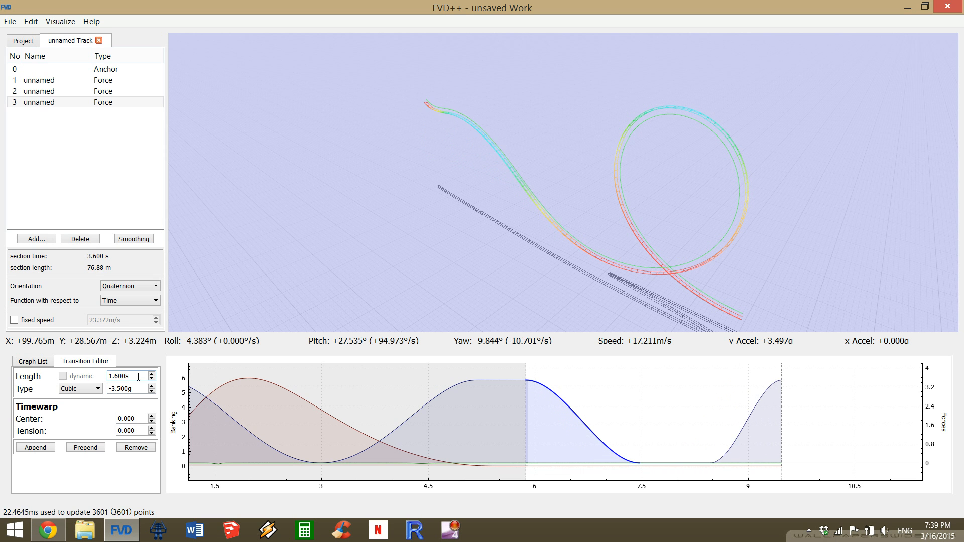
{"action": "scroll", "coordinate": [138, 377], "scroll_direction": "up", "scroll_amount": 2}
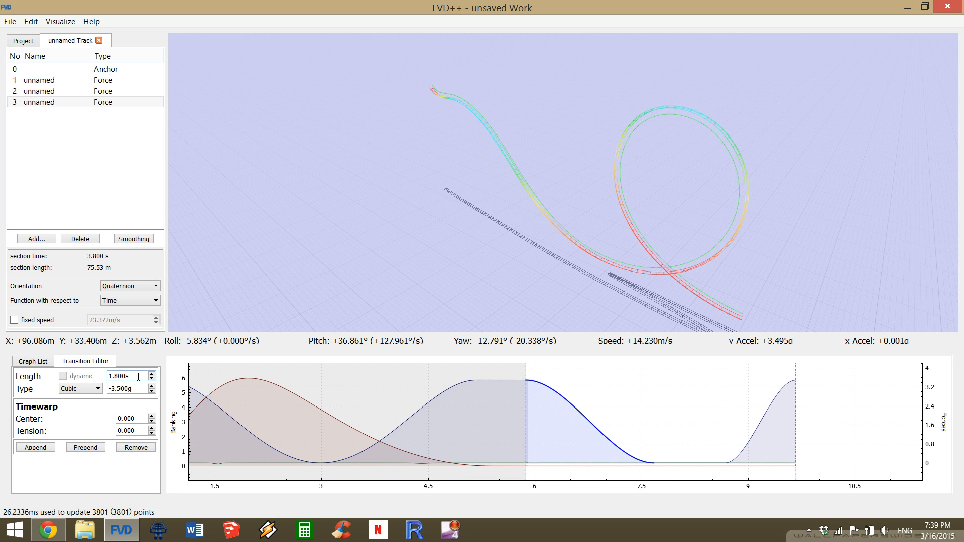
{"action": "scroll", "coordinate": [138, 377], "scroll_direction": "up", "scroll_amount": 1}
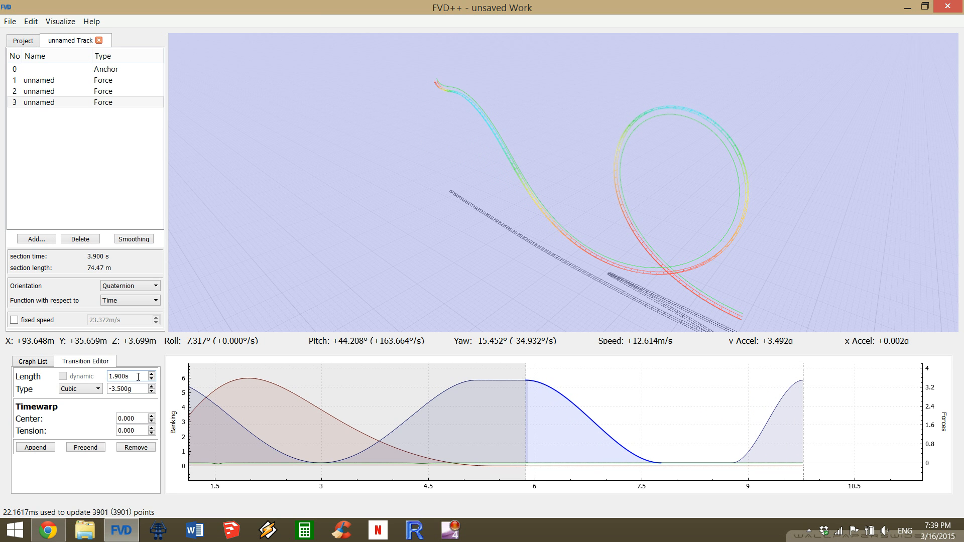
{"action": "scroll", "coordinate": [138, 376], "scroll_direction": "up", "scroll_amount": 1}
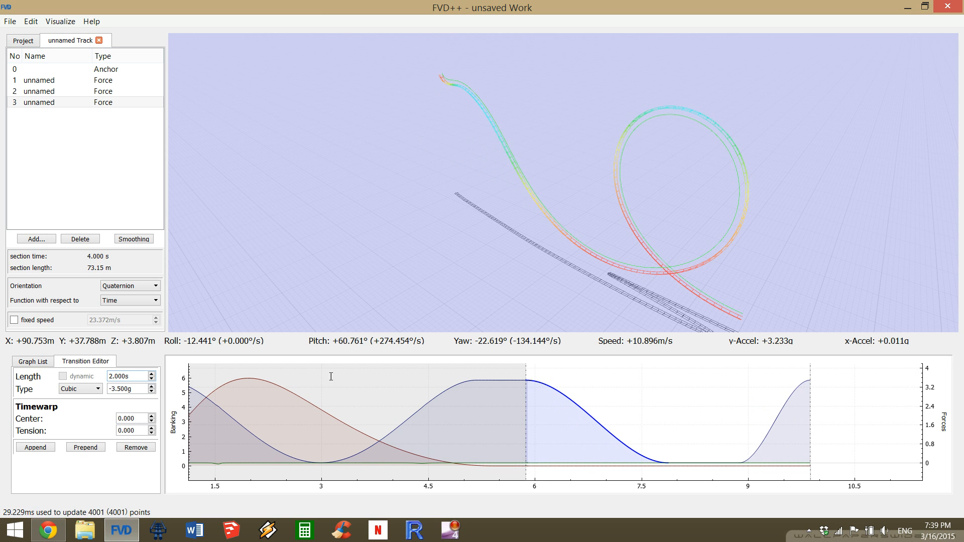
Set the length of the third section's last normal-force transition, the 3.5 g pull-out, to 1.5 s.
{"action": "left_click", "coordinate": [753, 454]}
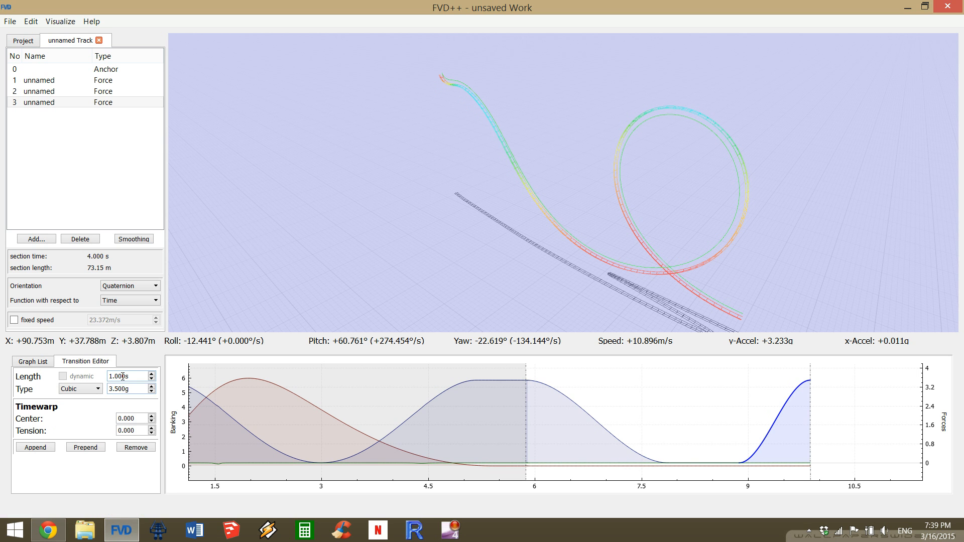
{"action": "scroll", "coordinate": [122, 376], "scroll_direction": "up", "scroll_amount": 8}
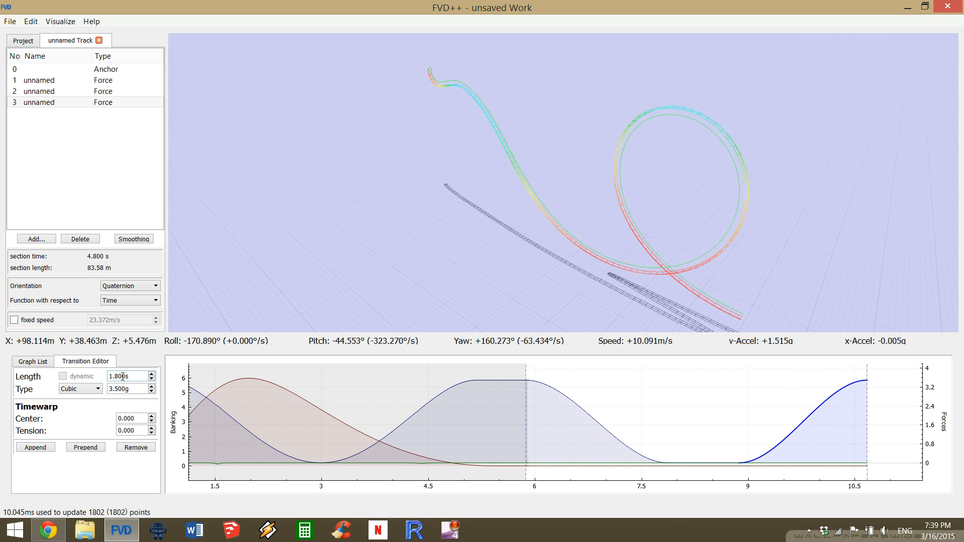
{"action": "scroll", "coordinate": [122, 376], "scroll_direction": "up", "scroll_amount": 2}
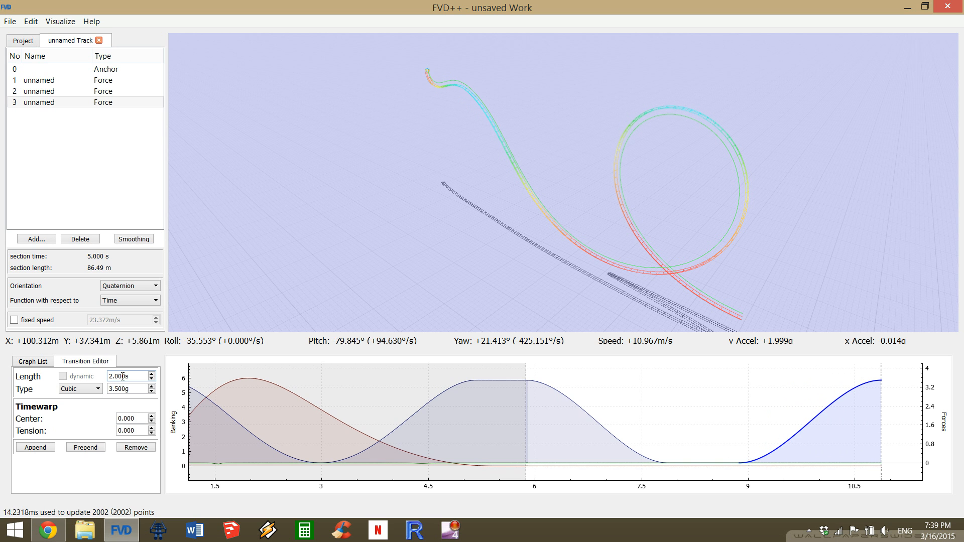
{"action": "scroll", "coordinate": [122, 376], "scroll_direction": "down", "scroll_amount": 5}
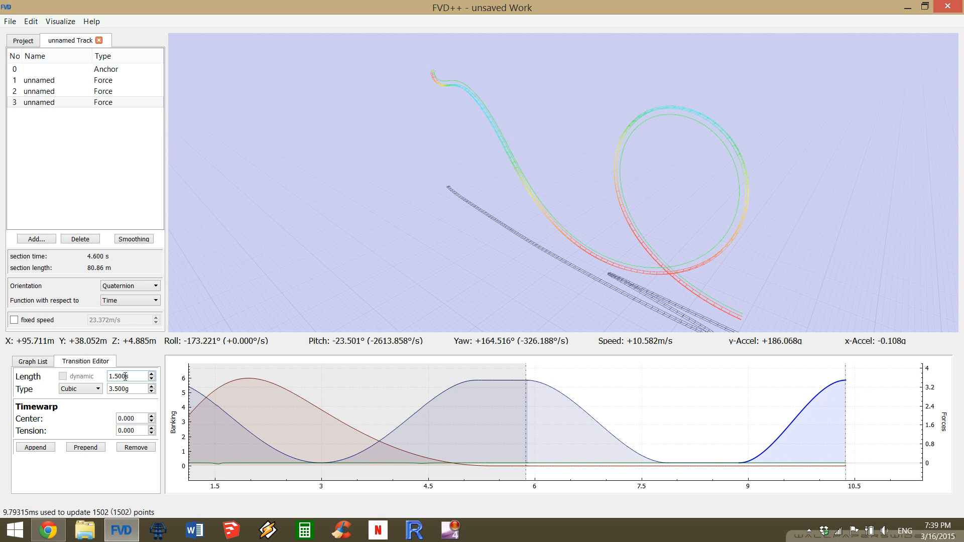
Extend the flat airtime transition in the middle of the third section's normal force to 2.4 s.
{"action": "left_click", "coordinate": [705, 461]}
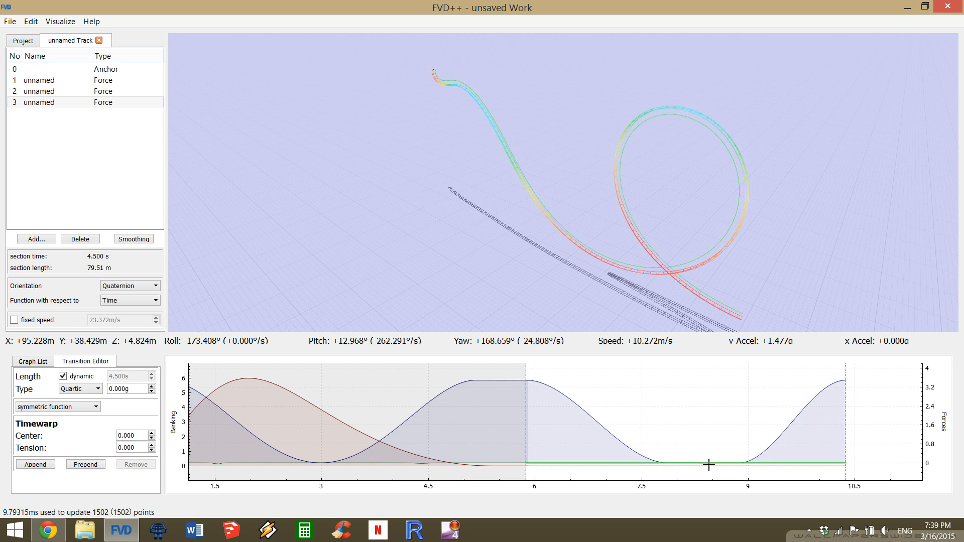
{"action": "left_click", "coordinate": [708, 465]}
{"action": "left_click", "coordinate": [705, 462]}
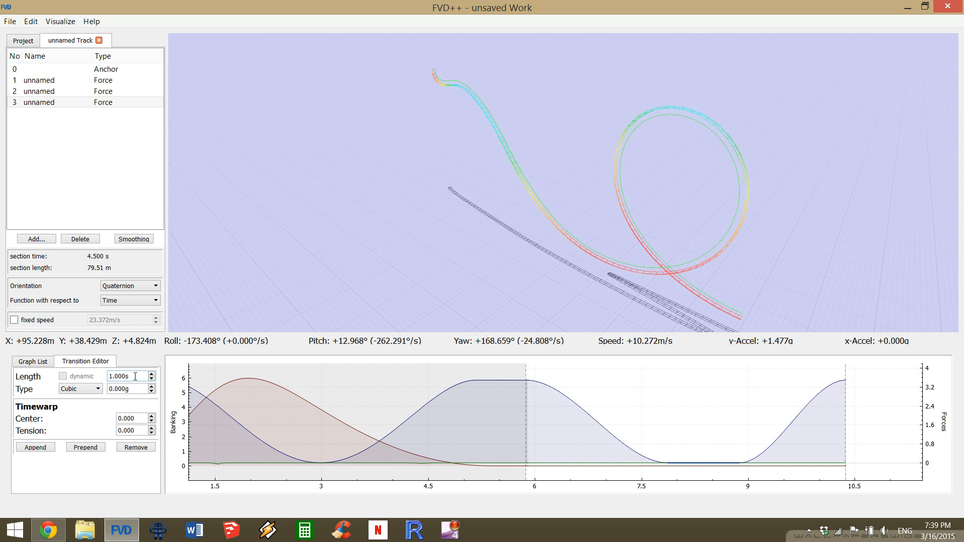
{"action": "scroll", "coordinate": [135, 376], "scroll_direction": "up", "scroll_amount": 12}
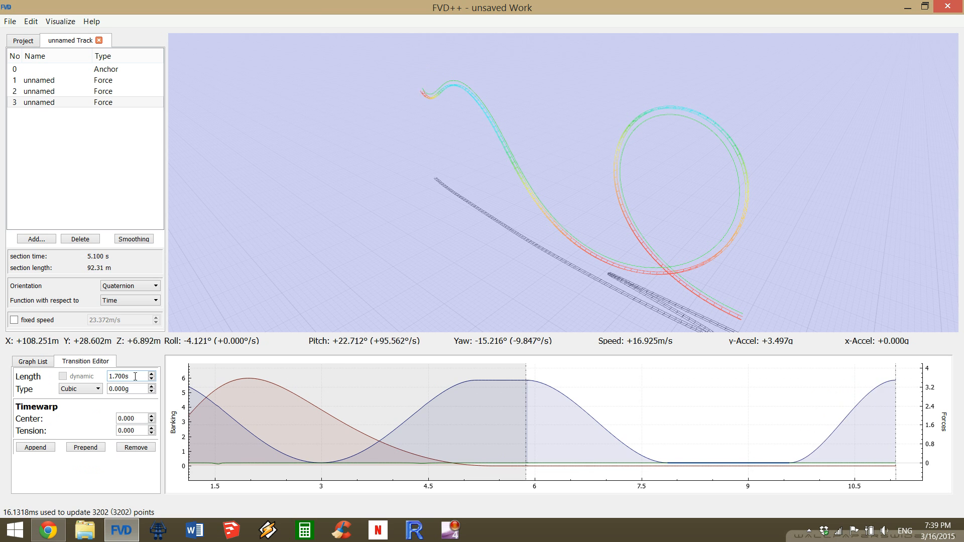
{"action": "scroll", "coordinate": [135, 376], "scroll_direction": "up", "scroll_amount": 1}
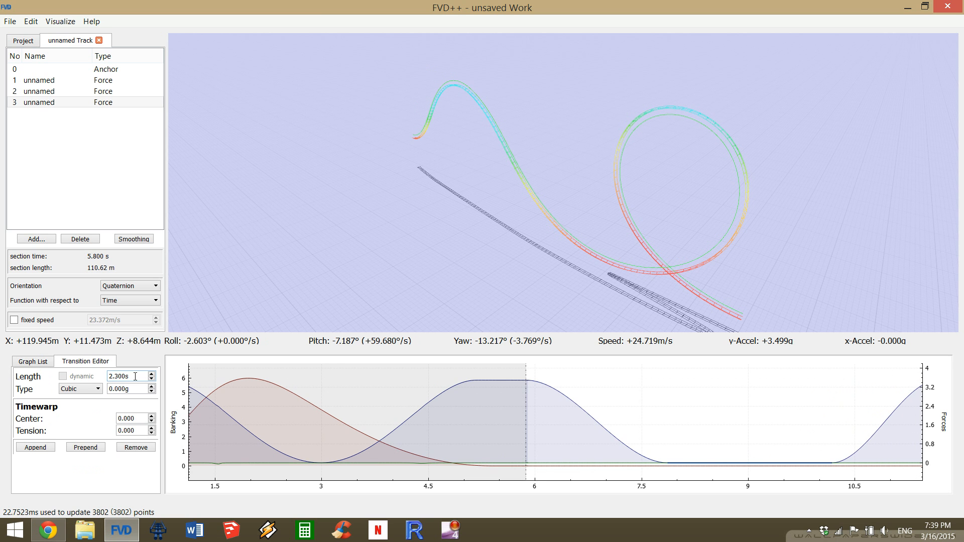
{"action": "scroll", "coordinate": [135, 376], "scroll_direction": "up", "scroll_amount": 2}
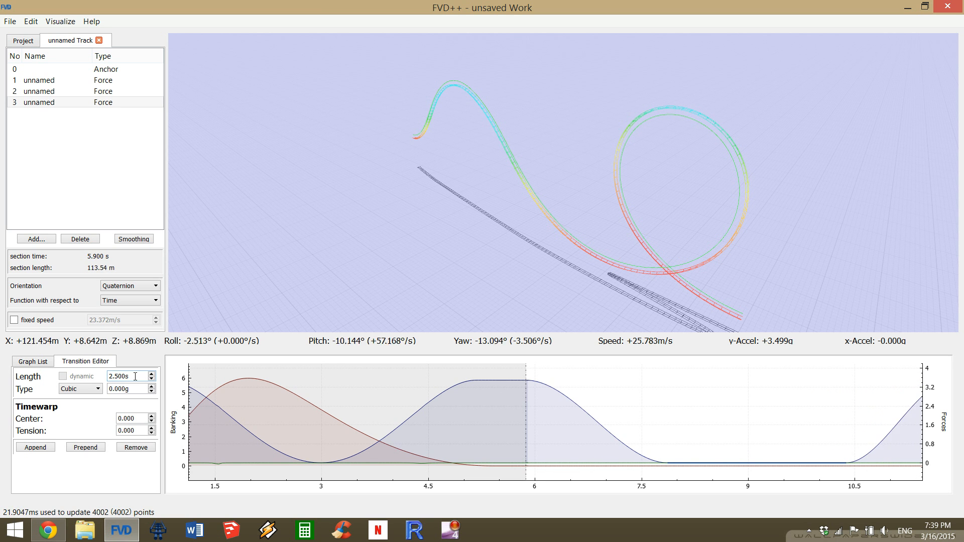
{"action": "scroll", "coordinate": [135, 377], "scroll_direction": "down", "scroll_amount": 1}
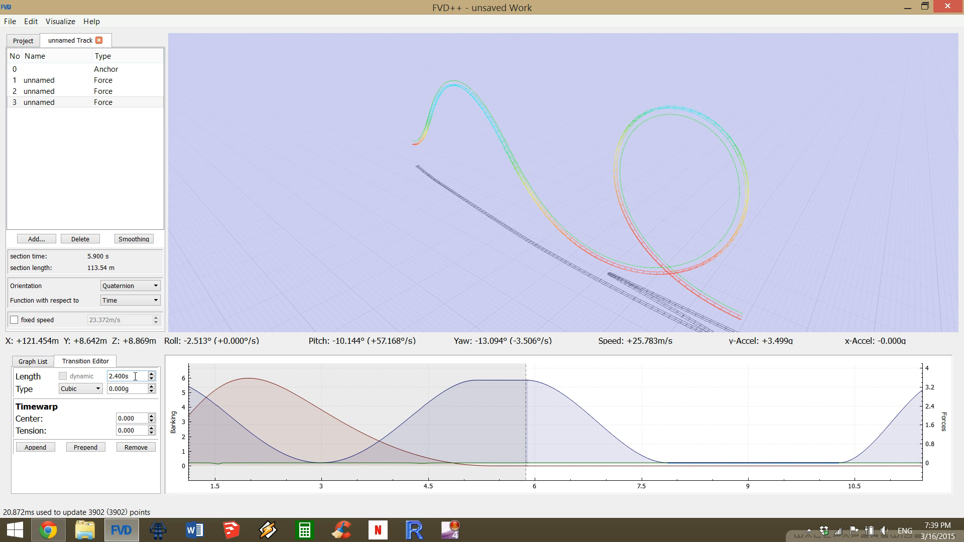
Append another transition after the pull-out at the end of the third section's normal force.
{"action": "left_click_drag", "start_coordinate": [634, 407], "coordinate": [471, 417]}
{"action": "key", "text": "a"}
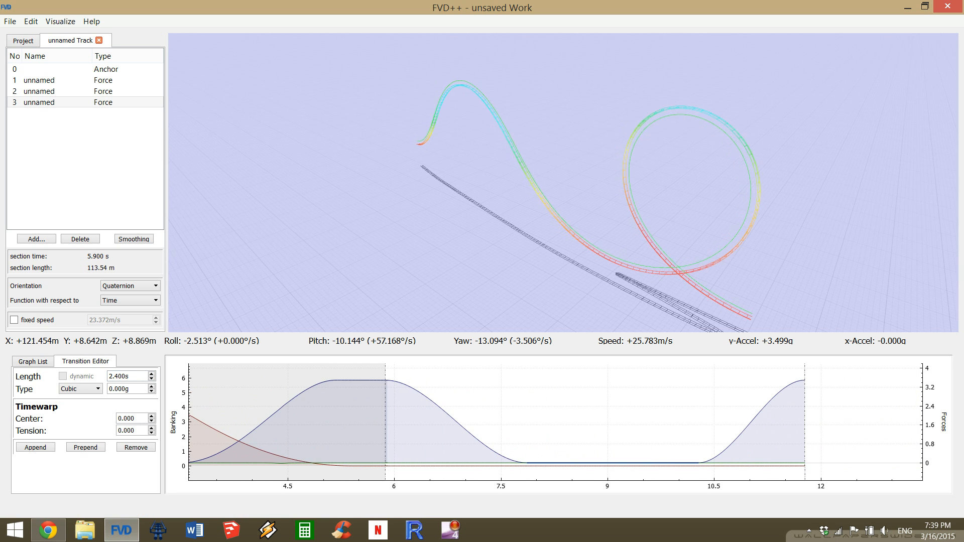
{"action": "key", "text": "a"}
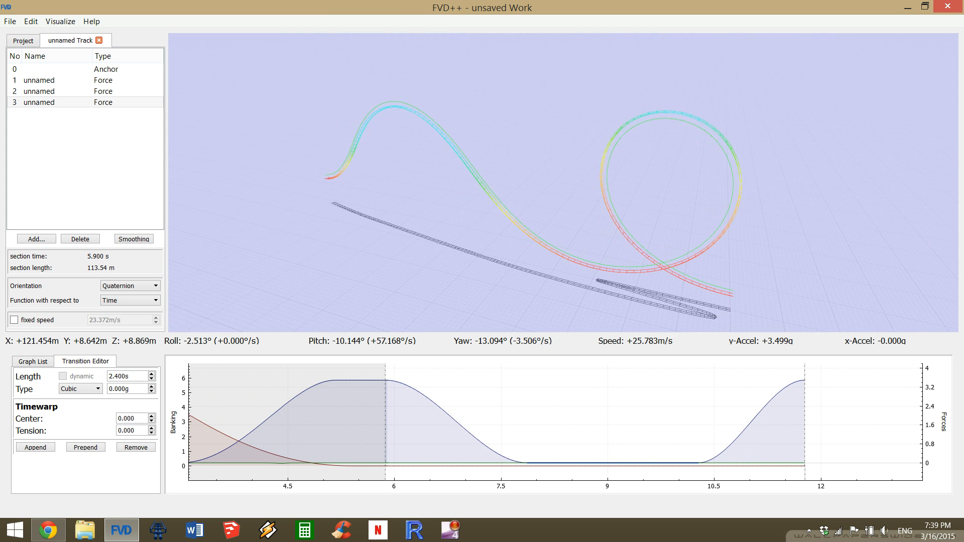
{"action": "key", "text": "a"}
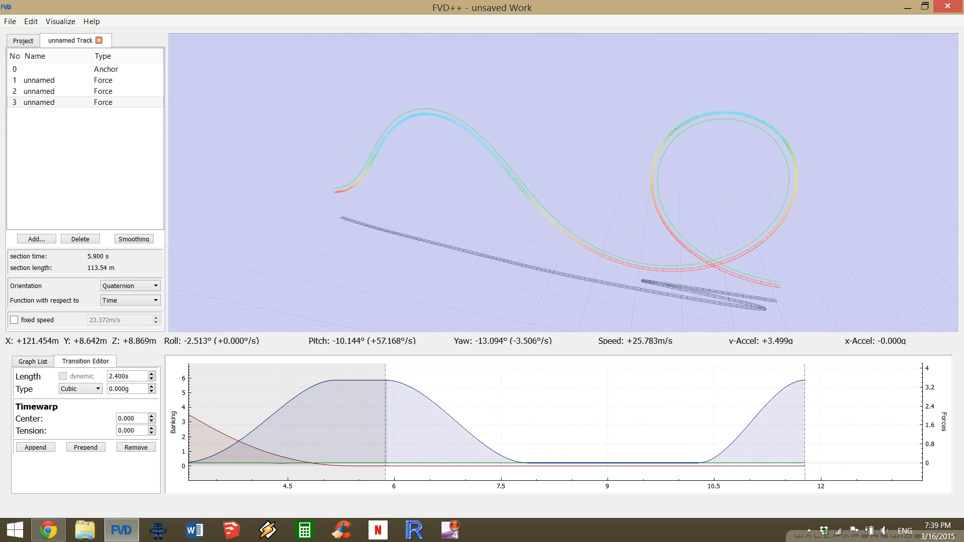
{"action": "key", "text": "a"}
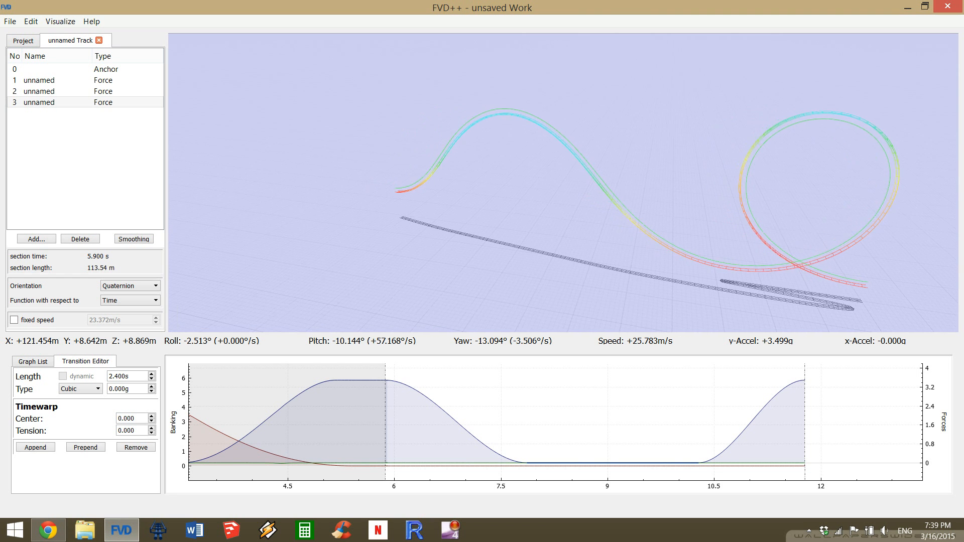
{"action": "key", "text": "a"}
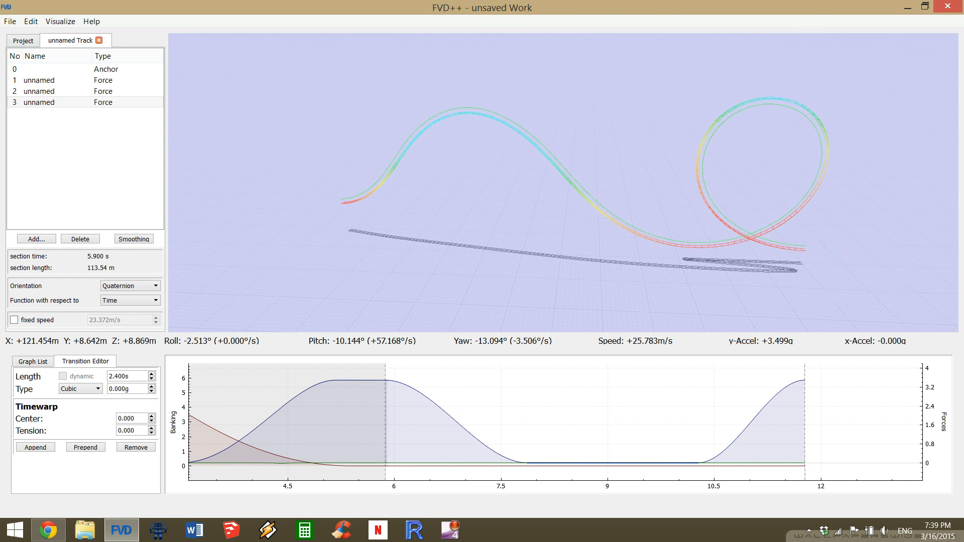
{"action": "key", "text": "a"}
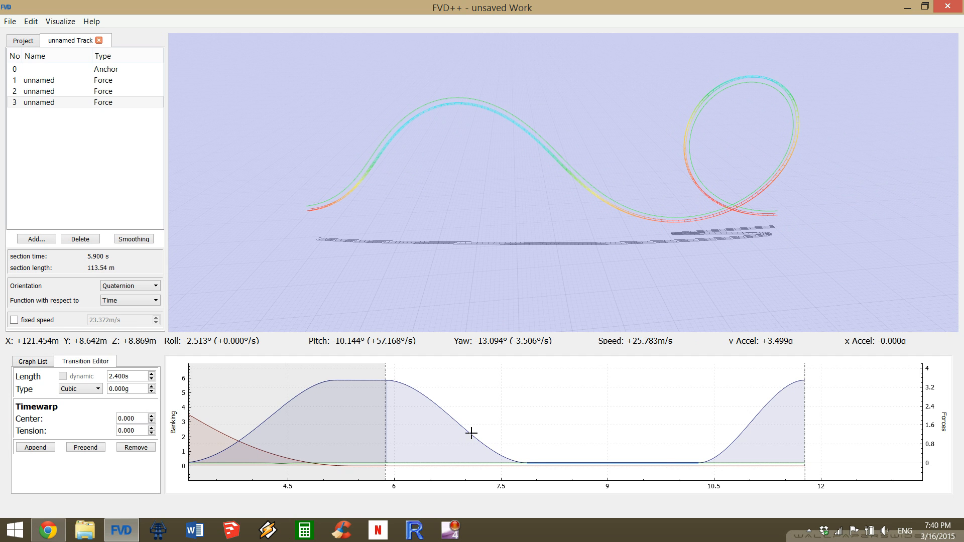
{"action": "left_click", "coordinate": [773, 403]}
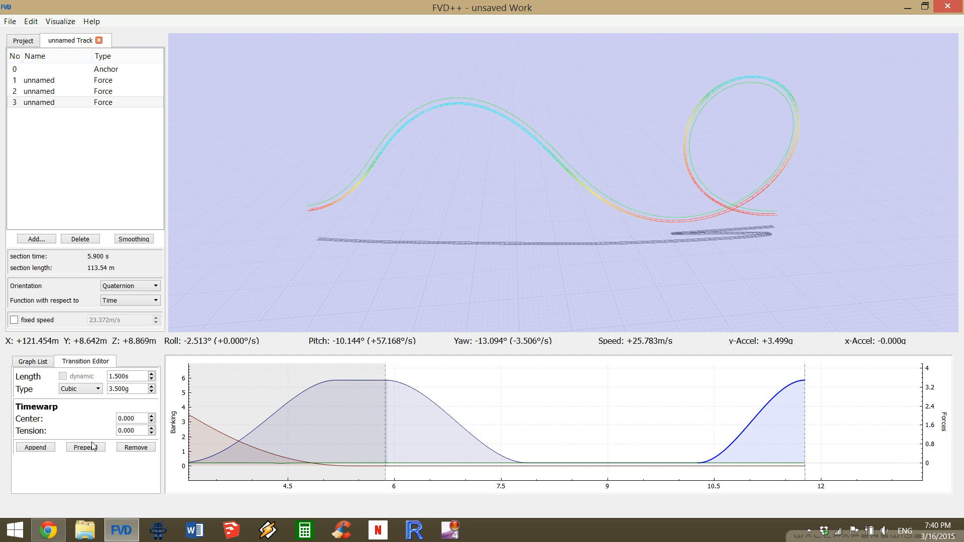
{"action": "left_click", "coordinate": [36, 449]}
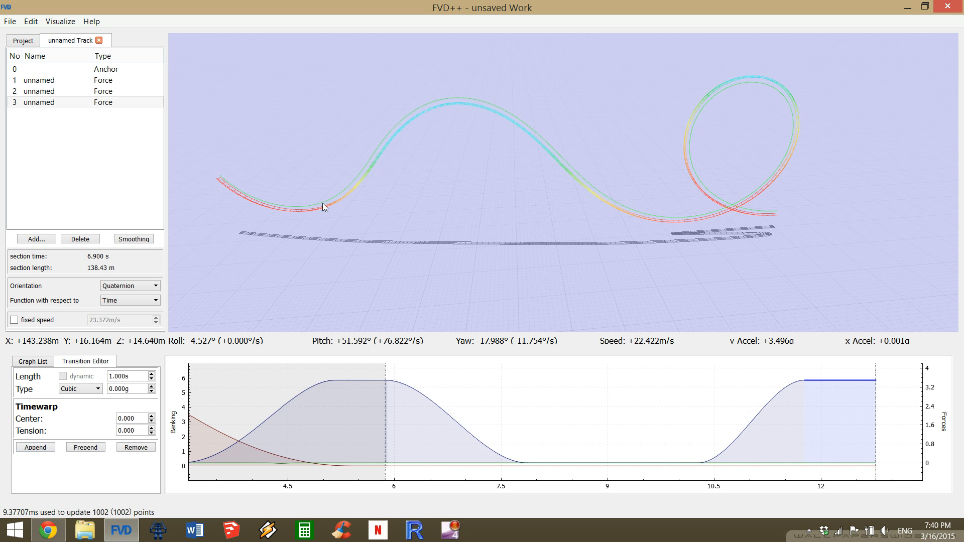
Set the length of the third section's 3.5 g pull-out transition to 1.8 s.
{"action": "left_click", "coordinate": [635, 456]}
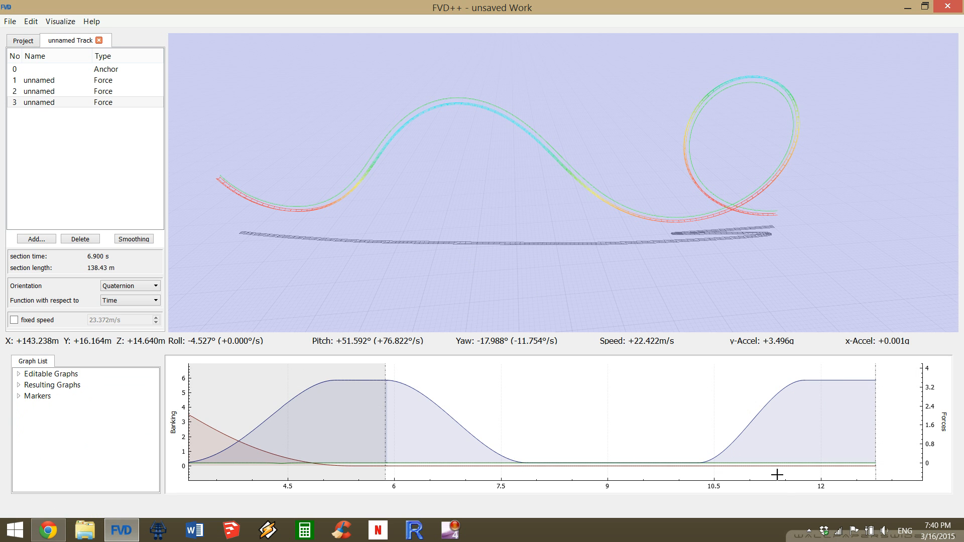
{"action": "left_click", "coordinate": [736, 441]}
{"action": "scroll", "coordinate": [131, 377], "scroll_direction": "up", "scroll_amount": 2}
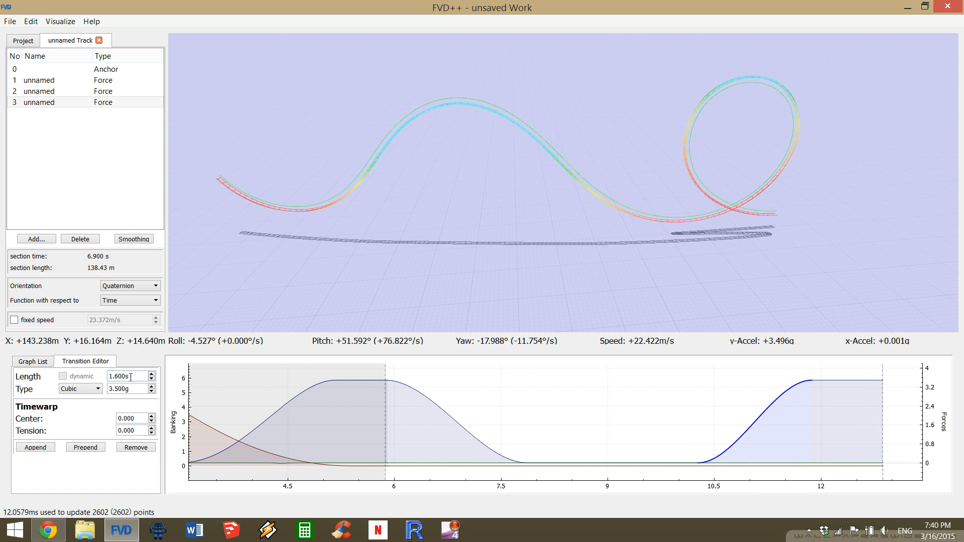
{"action": "scroll", "coordinate": [130, 377], "scroll_direction": "up", "scroll_amount": 1}
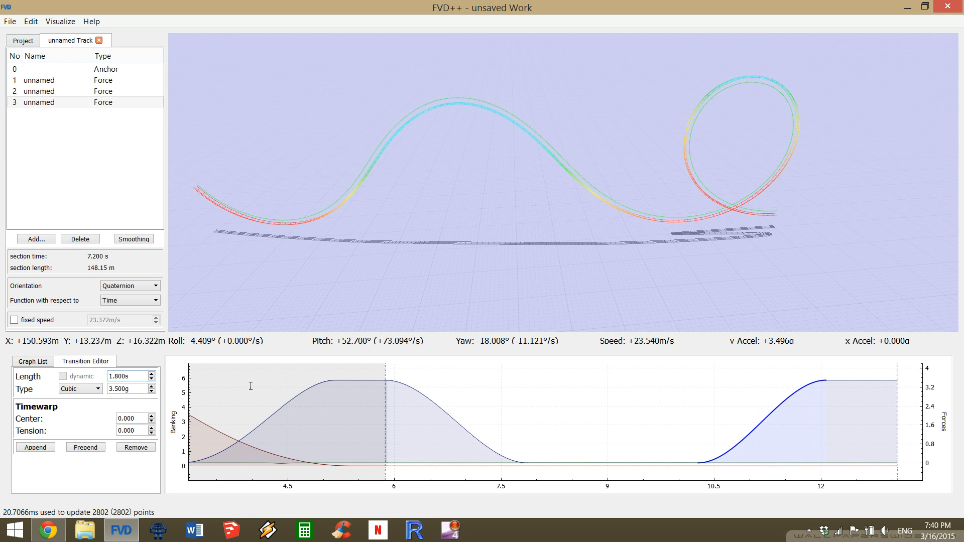
Shorten the constant-force transition at the end of the third section to 0.11 s to level out the track's exit.
{"action": "left_click", "coordinate": [843, 380]}
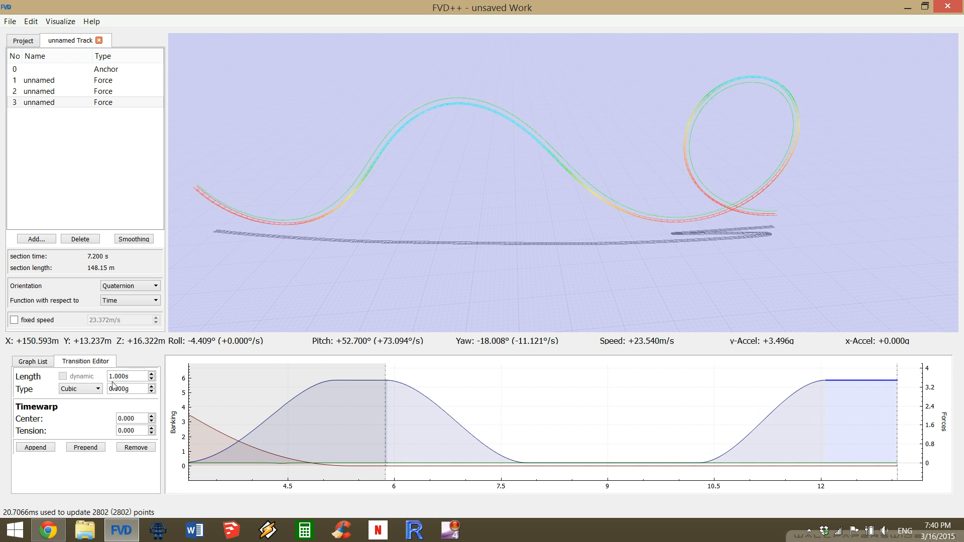
{"action": "scroll", "coordinate": [122, 376], "scroll_direction": "down", "scroll_amount": 5}
{"action": "scroll", "coordinate": [122, 375], "scroll_direction": "down", "scroll_amount": 2}
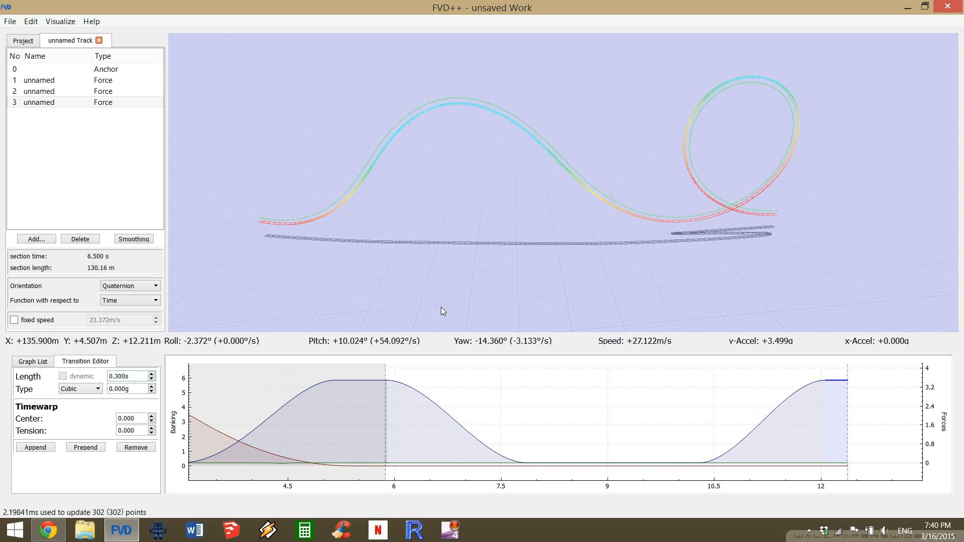
{"action": "scroll", "coordinate": [142, 379], "scroll_direction": "down", "scroll_amount": 2}
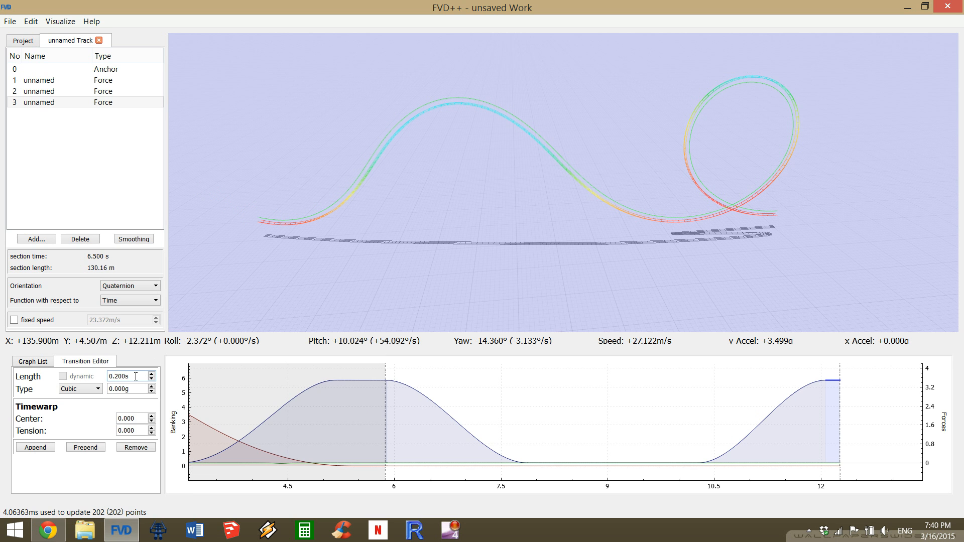
{"action": "scroll", "coordinate": [135, 376], "scroll_direction": "up", "scroll_amount": 2}
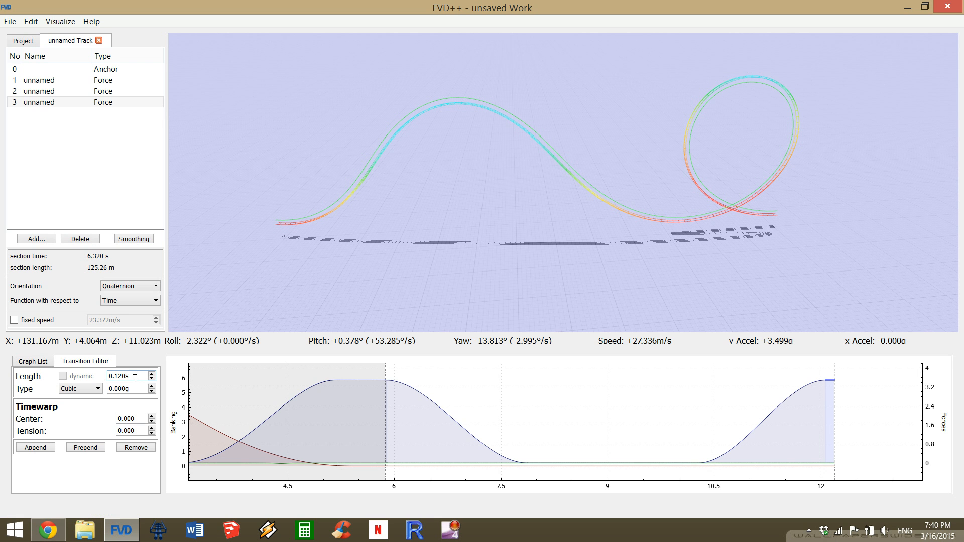
{"action": "scroll", "coordinate": [135, 378], "scroll_direction": "down", "scroll_amount": 2}
{"action": "scroll", "coordinate": [137, 380], "scroll_direction": "up", "scroll_amount": 1}
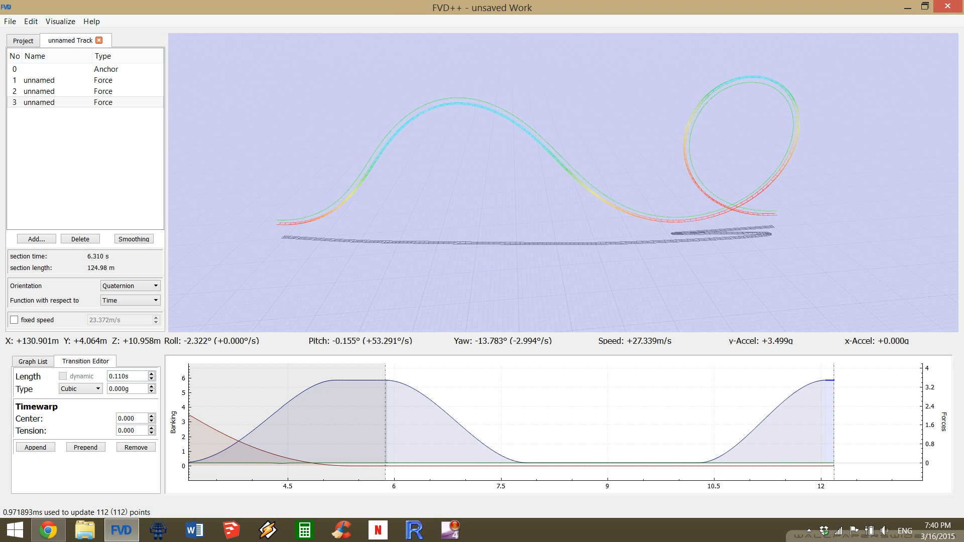
{"action": "key", "text": "a"}
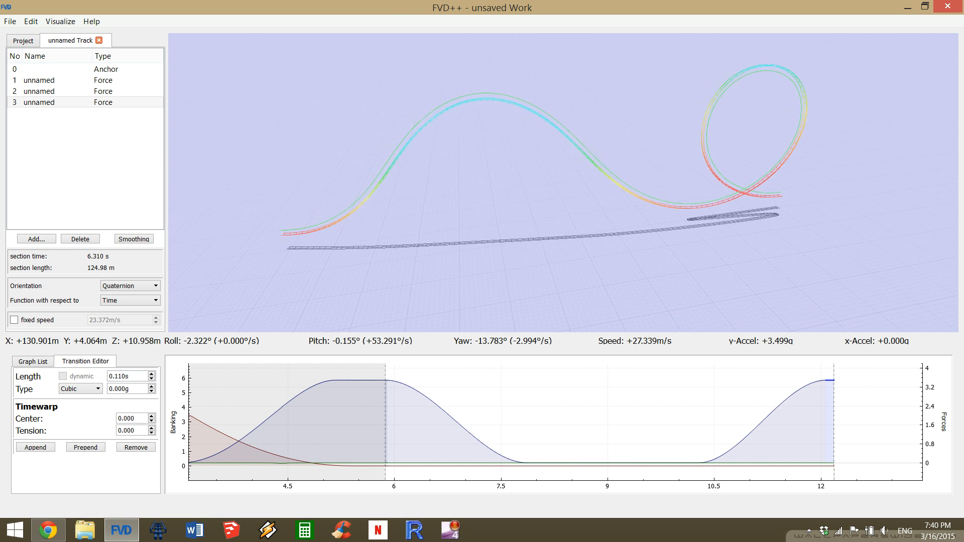
Turn off the dynamic length of the third section's roll transition and set its length to 1.41 s.
{"action": "key", "text": "a"}
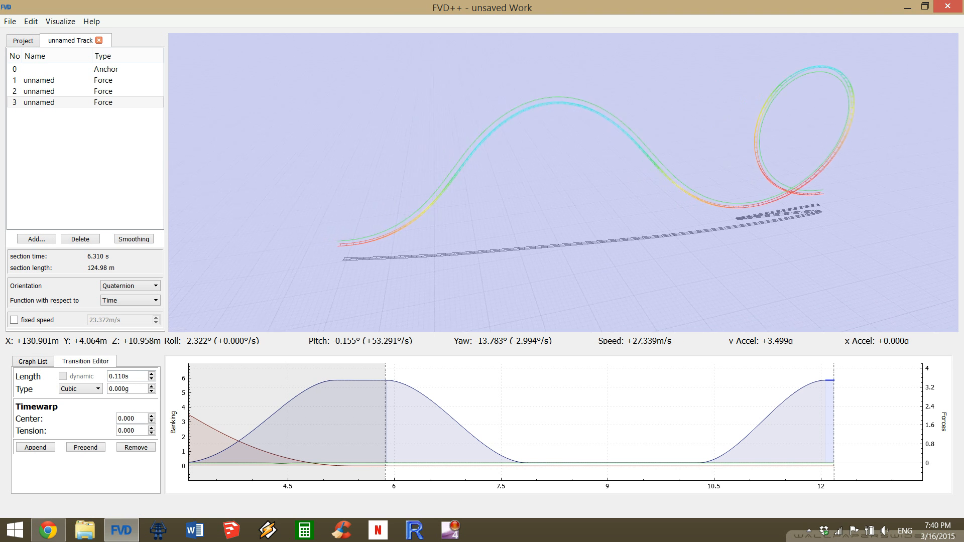
{"action": "key", "text": "a"}
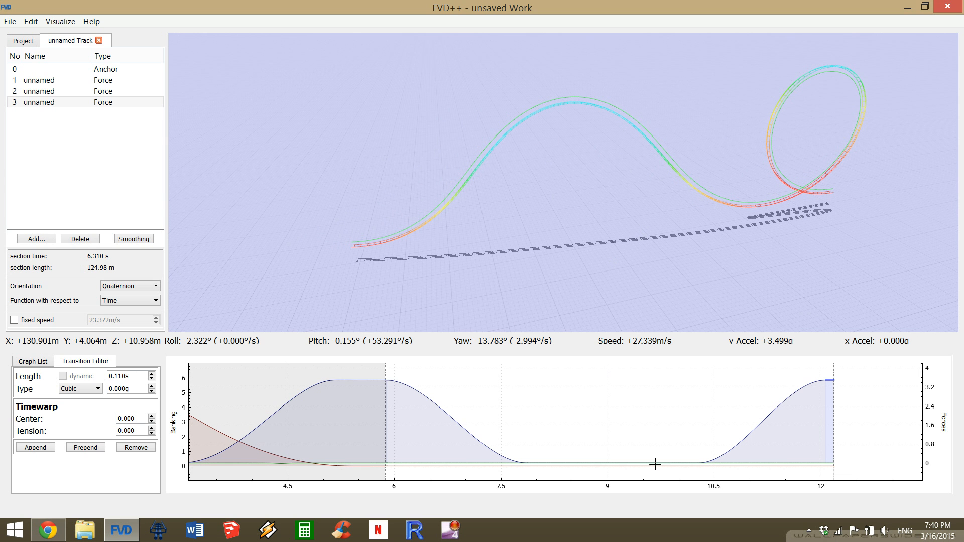
{"action": "left_click", "coordinate": [658, 466]}
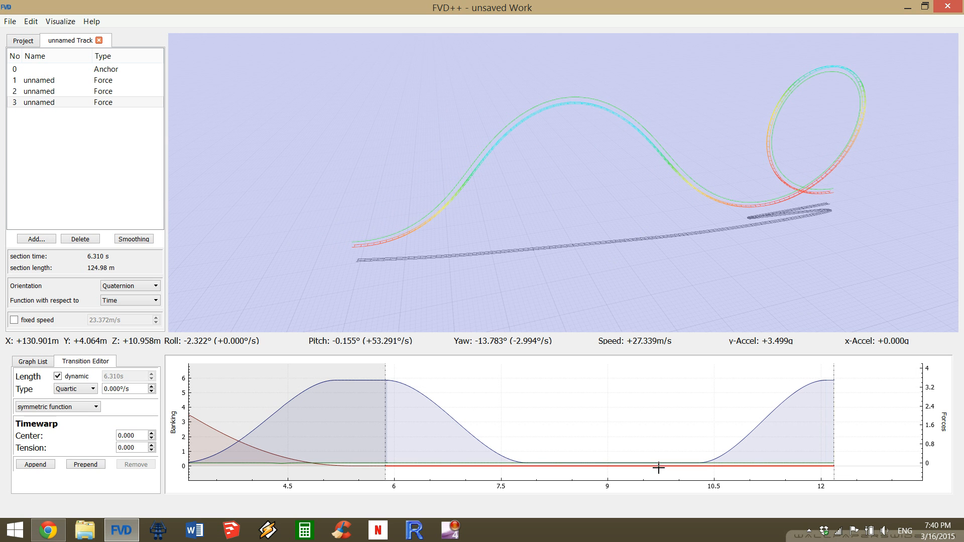
{"action": "left_click", "coordinate": [83, 377]}
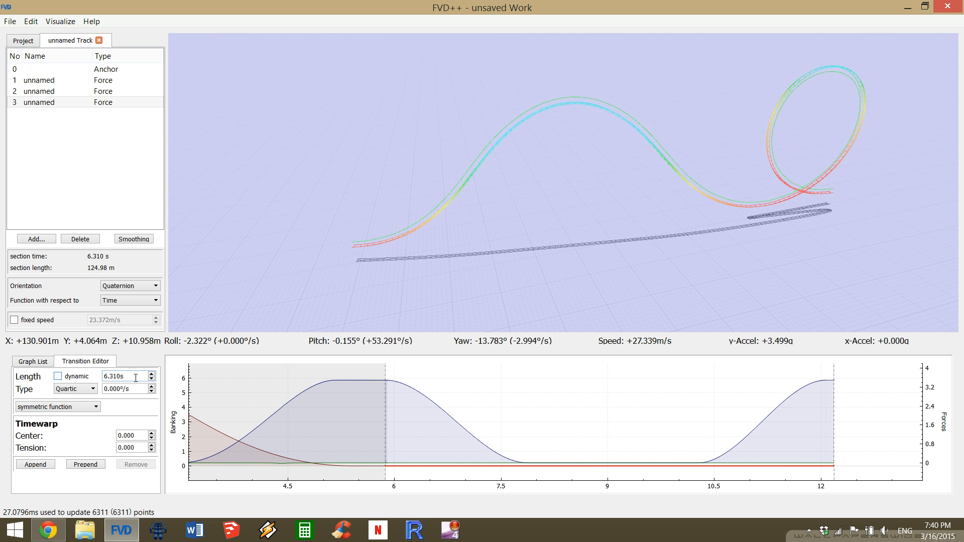
{"action": "scroll", "coordinate": [136, 377], "scroll_direction": "down", "scroll_amount": 6}
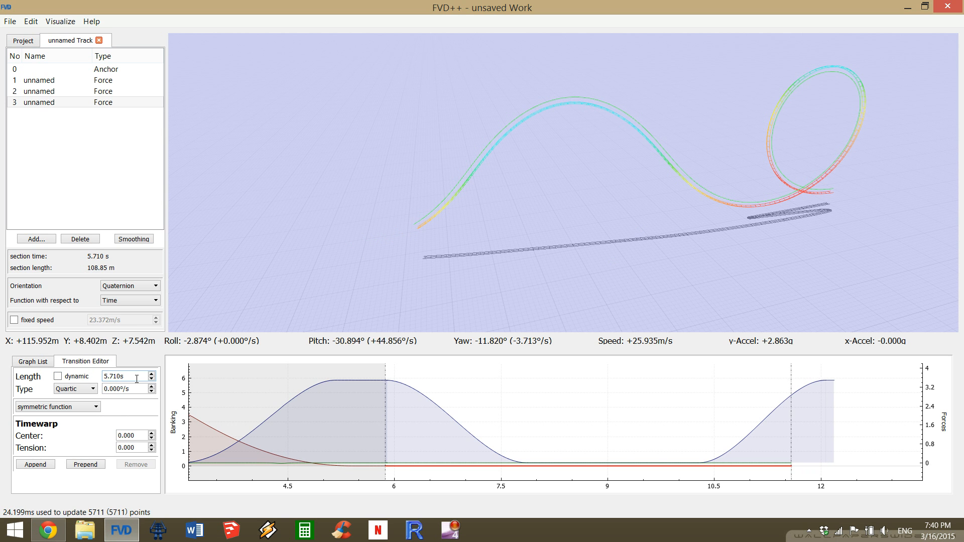
{"action": "scroll", "coordinate": [136, 378], "scroll_direction": "down", "scroll_amount": 9}
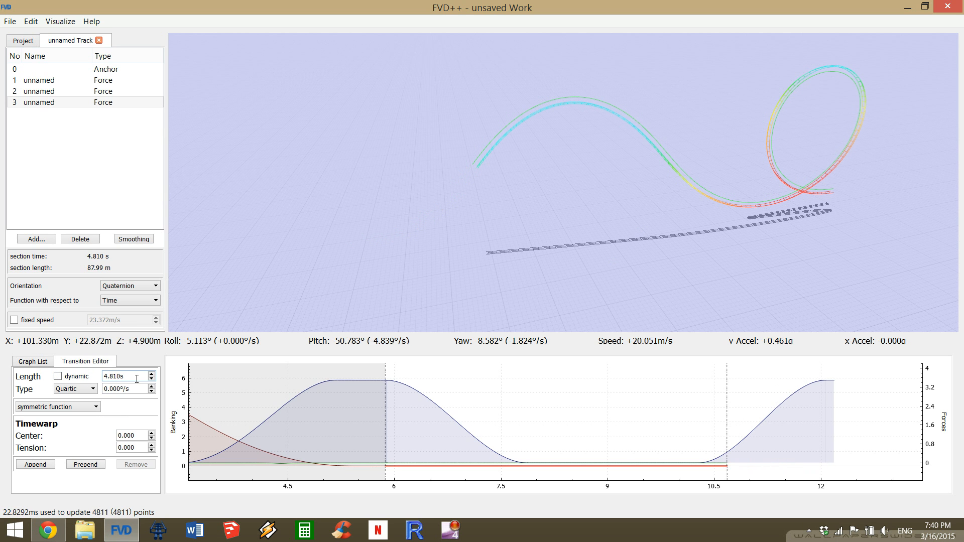
{"action": "scroll", "coordinate": [137, 379], "scroll_direction": "down", "scroll_amount": 10}
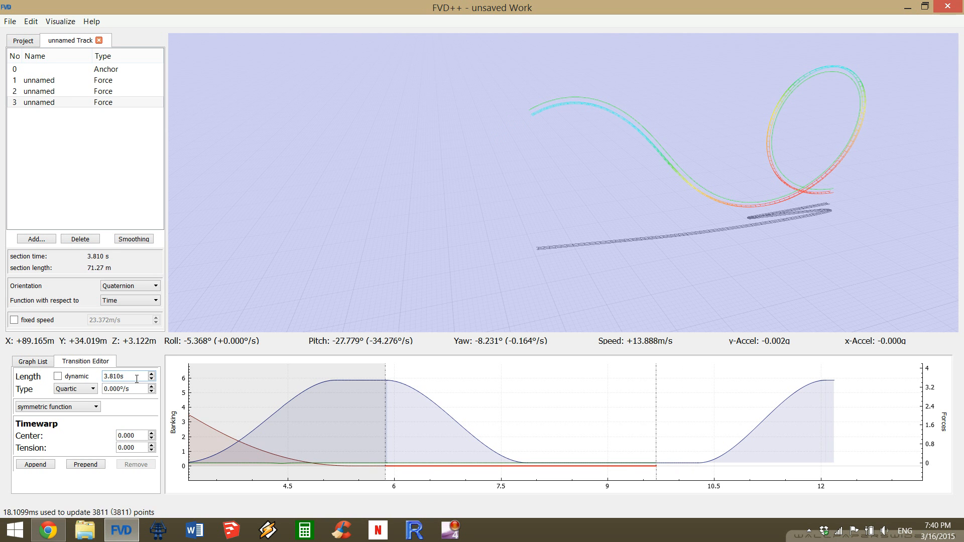
{"action": "scroll", "coordinate": [136, 378], "scroll_direction": "down", "scroll_amount": 10}
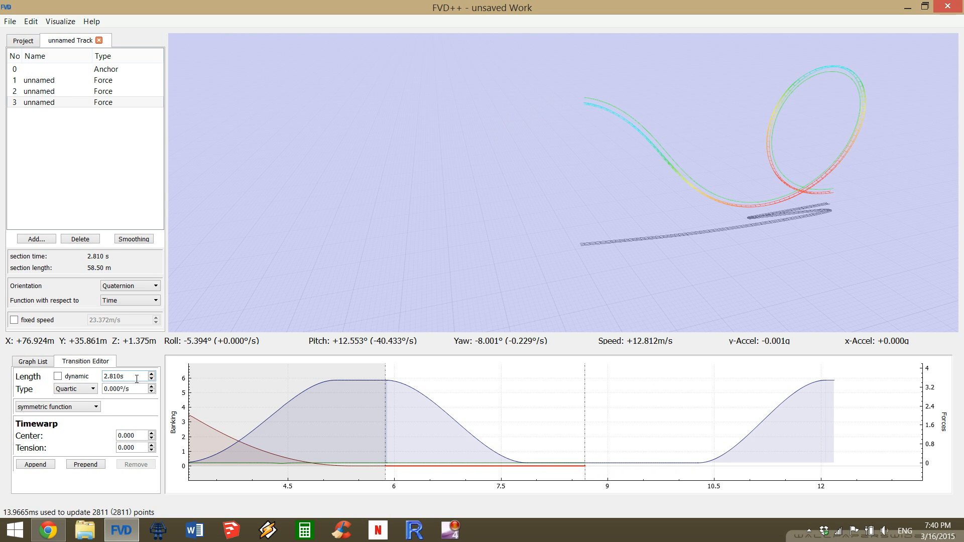
{"action": "scroll", "coordinate": [136, 378], "scroll_direction": "down", "scroll_amount": 10}
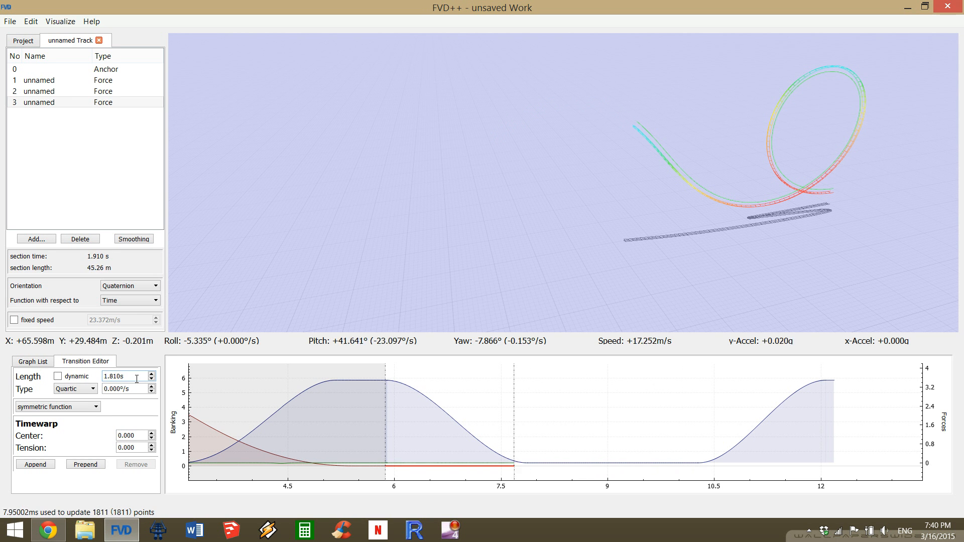
{"action": "scroll", "coordinate": [136, 379], "scroll_direction": "down", "scroll_amount": 6}
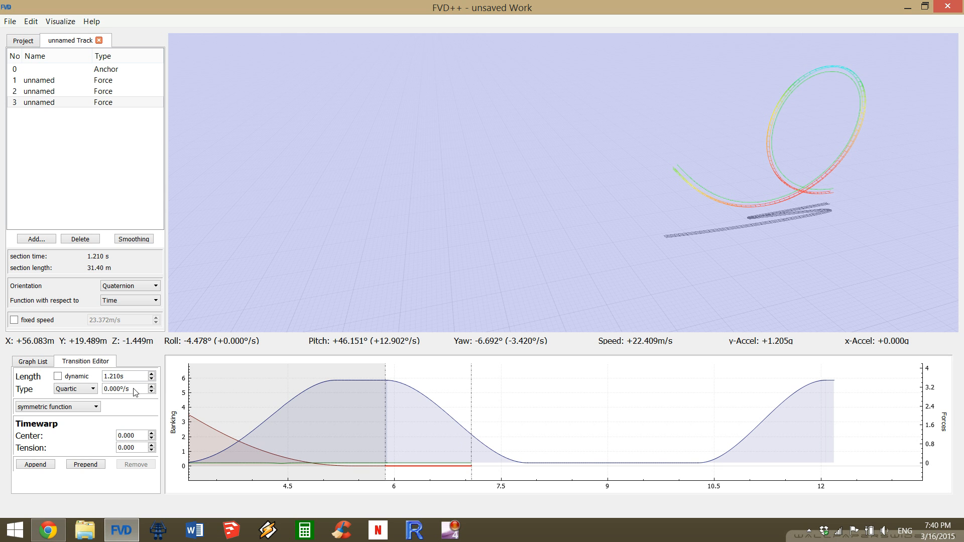
{"action": "scroll", "coordinate": [135, 378], "scroll_direction": "down", "scroll_amount": 1}
{"action": "scroll", "coordinate": [135, 378], "scroll_direction": "up", "scroll_amount": 2}
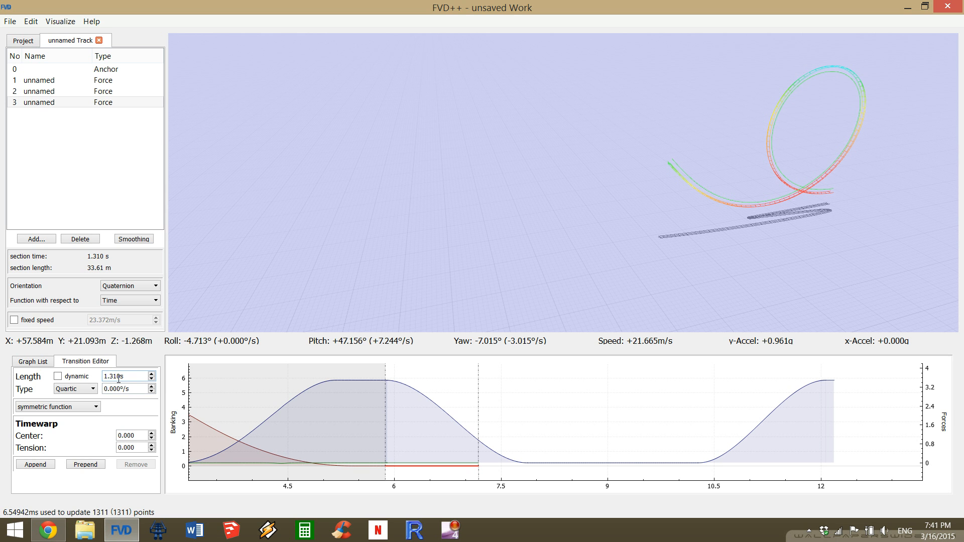
{"action": "scroll", "coordinate": [130, 373], "scroll_direction": "down", "scroll_amount": 1}
{"action": "scroll", "coordinate": [131, 373], "scroll_direction": "up", "scroll_amount": 1}
{"action": "scroll", "coordinate": [133, 374], "scroll_direction": "up", "scroll_amount": 1}
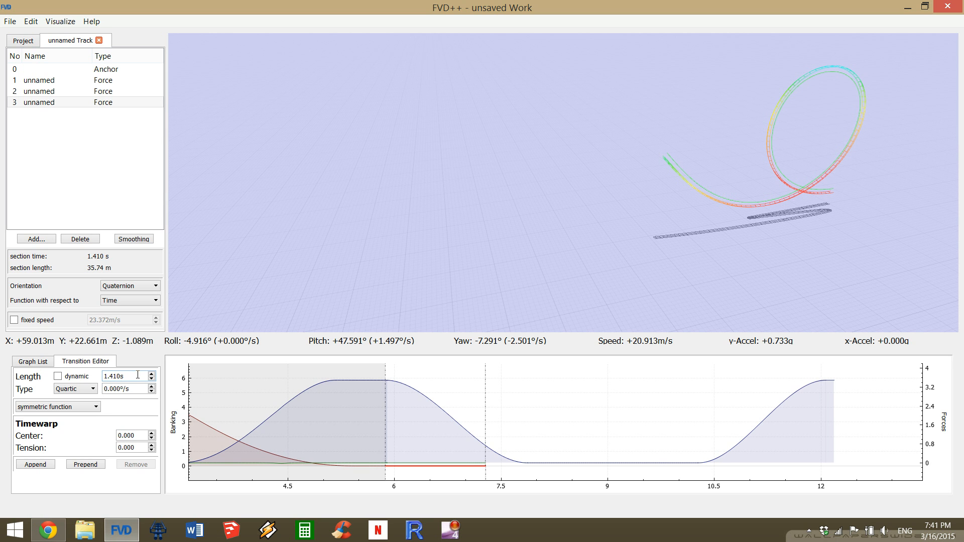
Append a 3.6 s roll transition to the third section, followed by a dynamic transition filling the rest of the section.
{"action": "left_click", "coordinate": [51, 466]}
{"action": "scroll", "coordinate": [133, 375], "scroll_direction": "up", "scroll_amount": 11}
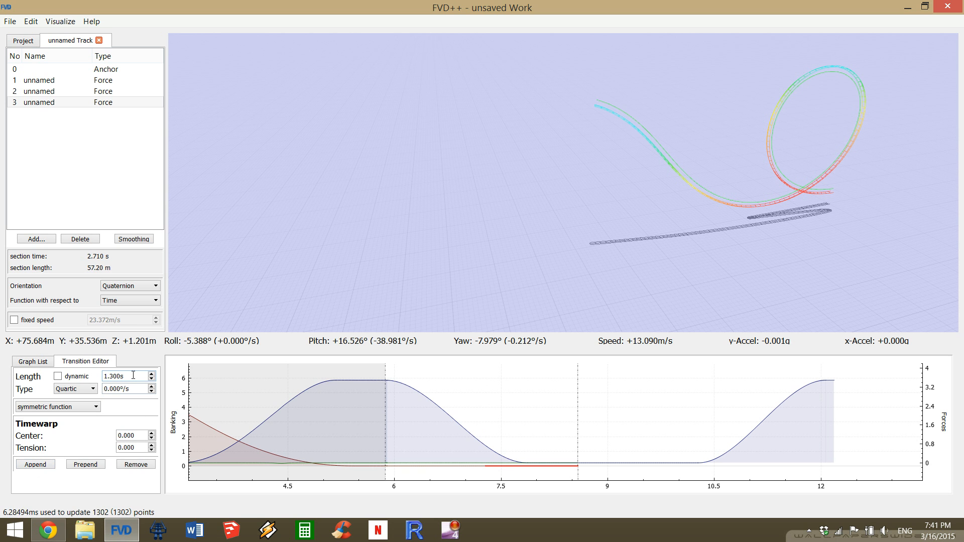
{"action": "scroll", "coordinate": [133, 375], "scroll_direction": "up", "scroll_amount": 9}
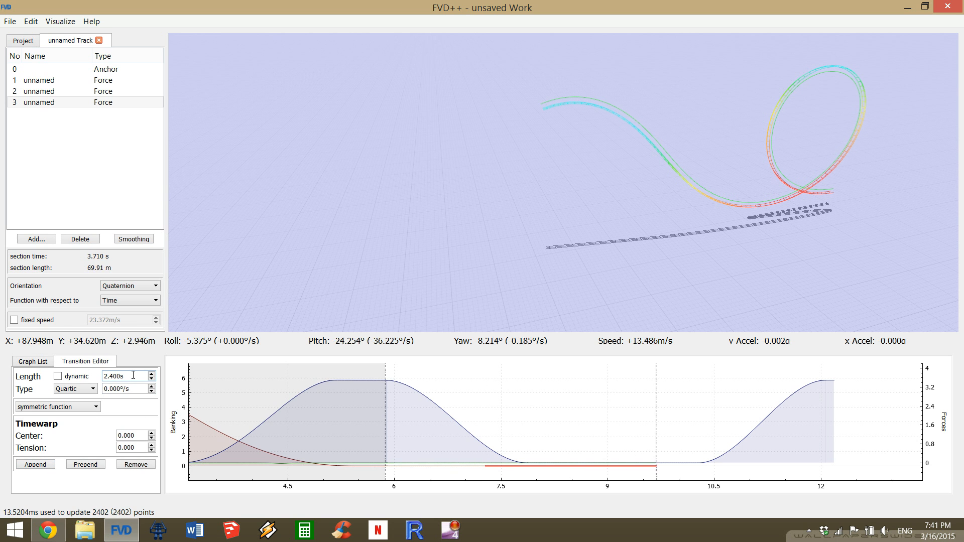
{"action": "scroll", "coordinate": [133, 375], "scroll_direction": "up", "scroll_amount": 7}
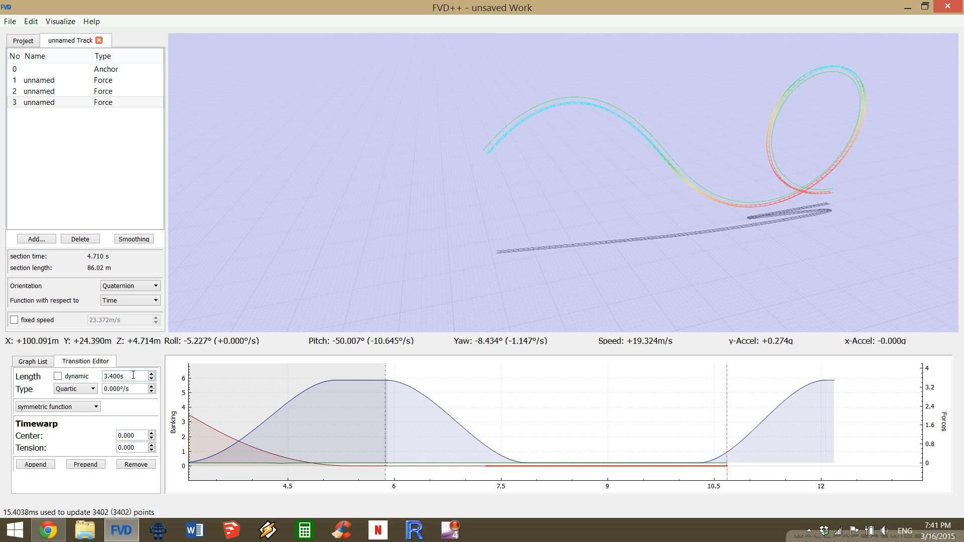
{"action": "scroll", "coordinate": [133, 375], "scroll_direction": "down", "scroll_amount": 1}
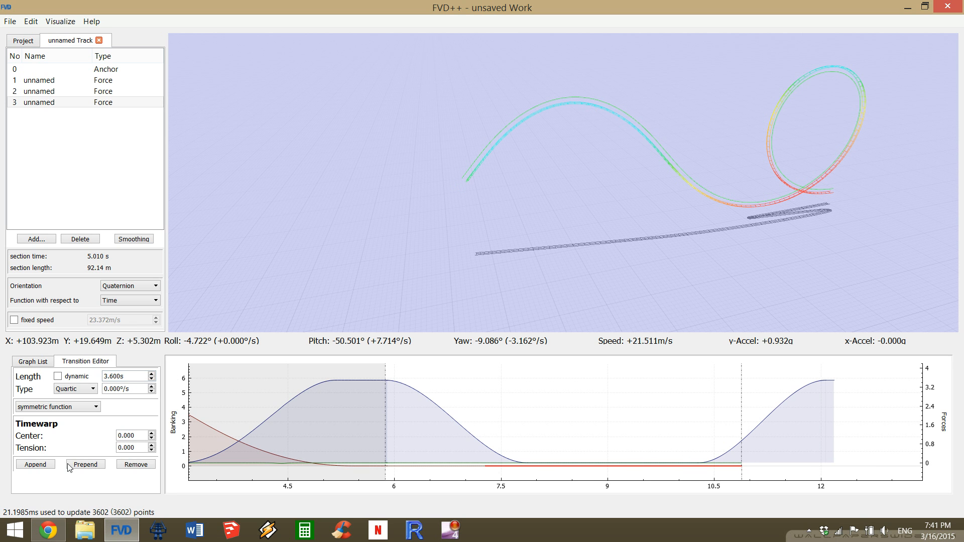
{"action": "left_click", "coordinate": [36, 466]}
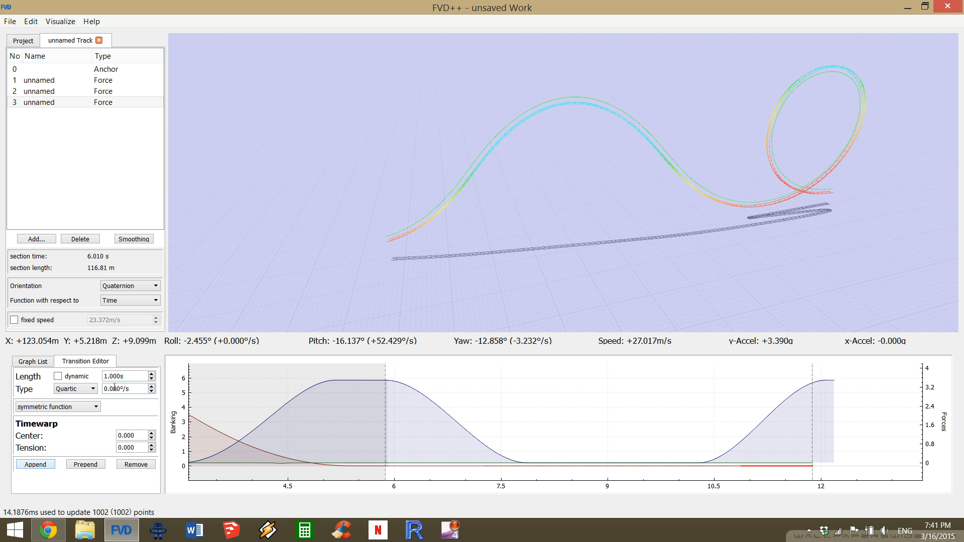
{"action": "left_click", "coordinate": [58, 376]}
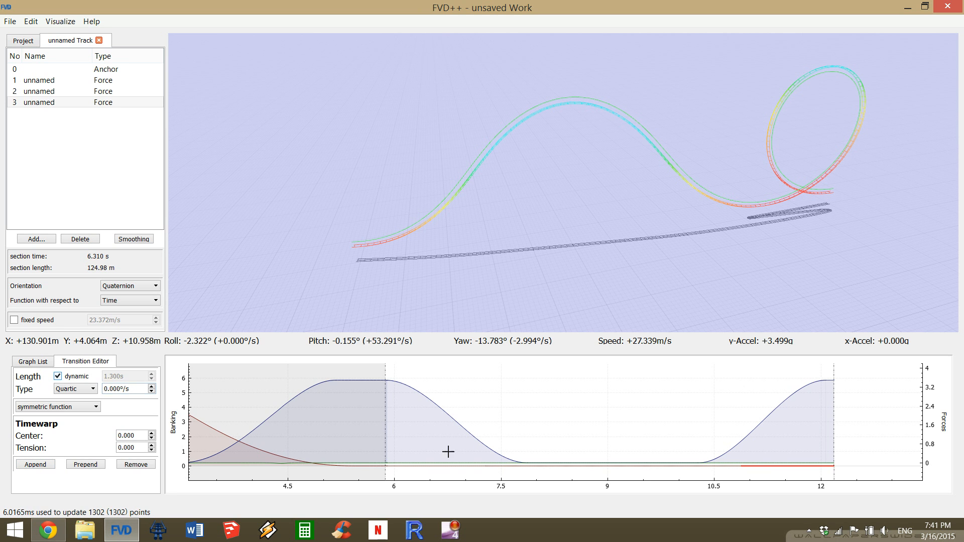
Set the roll rate of the middle 3.6 s transition in the third section to 183°/s.
{"action": "left_click", "coordinate": [643, 467]}
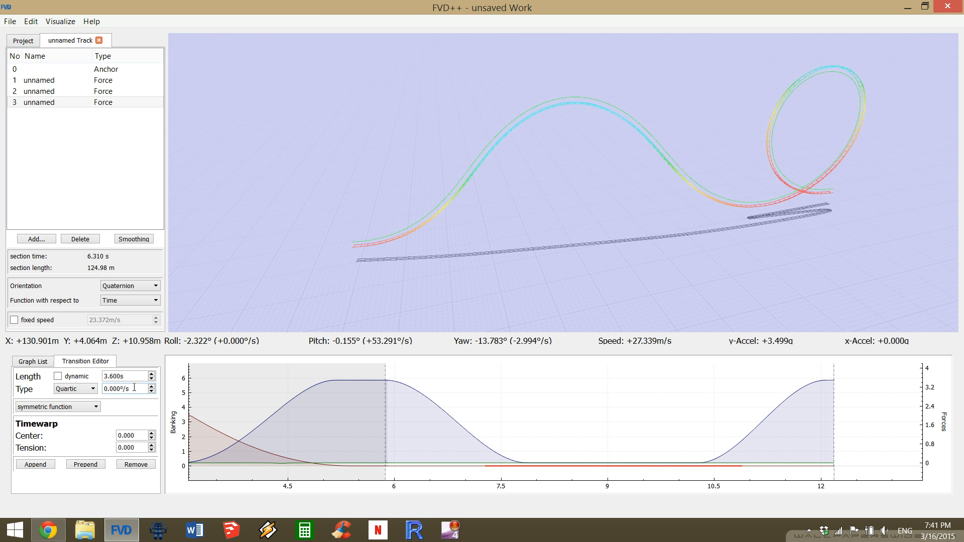
{"action": "scroll", "coordinate": [132, 387], "scroll_direction": "up", "scroll_amount": 9}
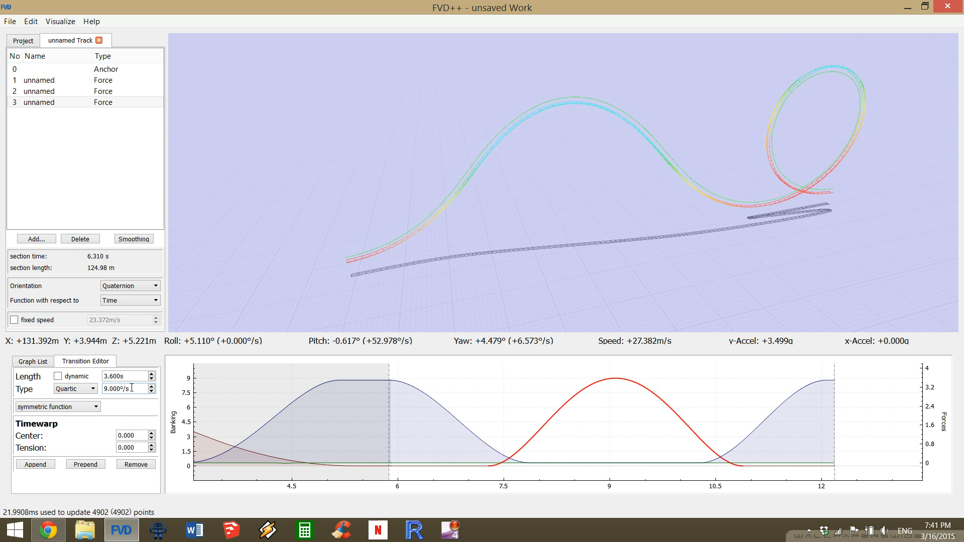
{"action": "scroll", "coordinate": [132, 388], "scroll_direction": "up", "scroll_amount": 10}
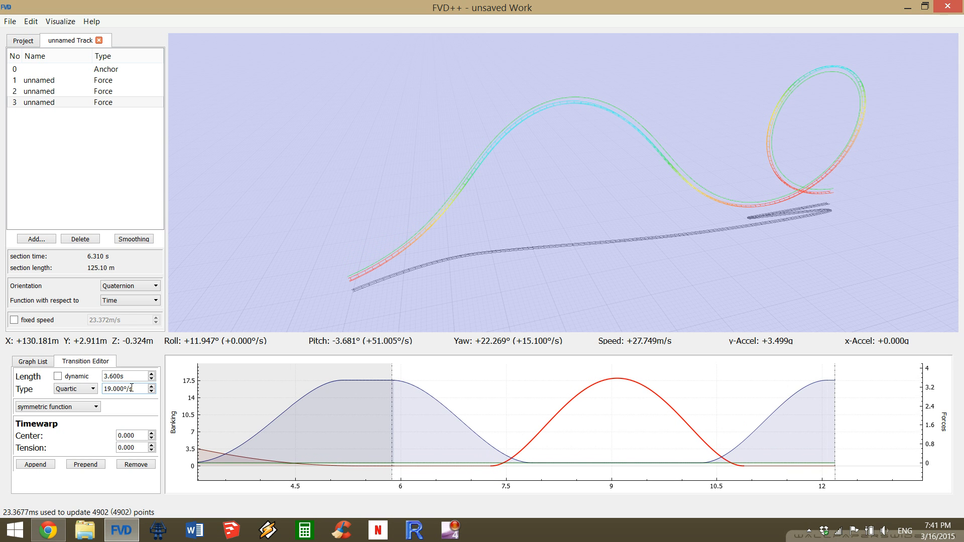
{"action": "scroll", "coordinate": [132, 388], "scroll_direction": "up", "scroll_amount": 1}
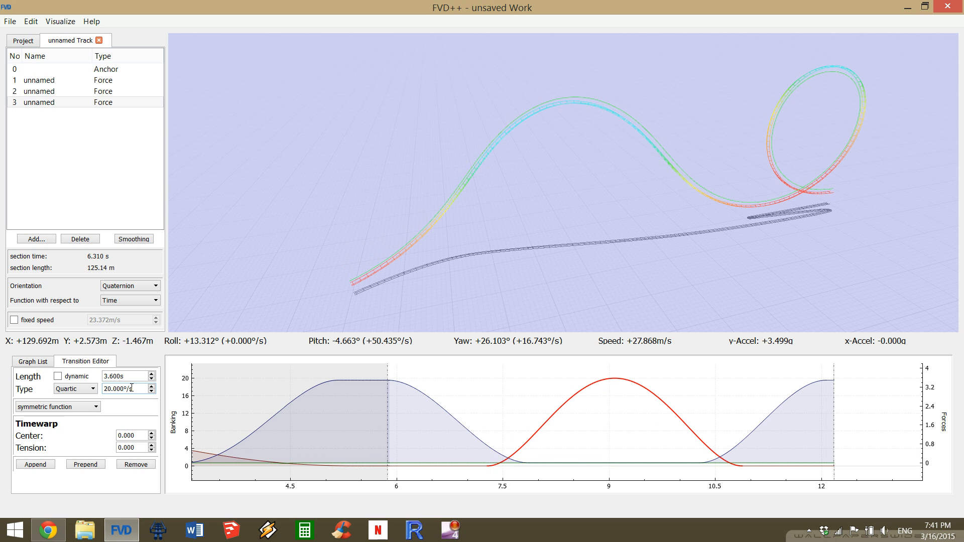
{"action": "scroll", "coordinate": [132, 387], "scroll_direction": "up", "scroll_amount": 7, "text": "ctrl"}
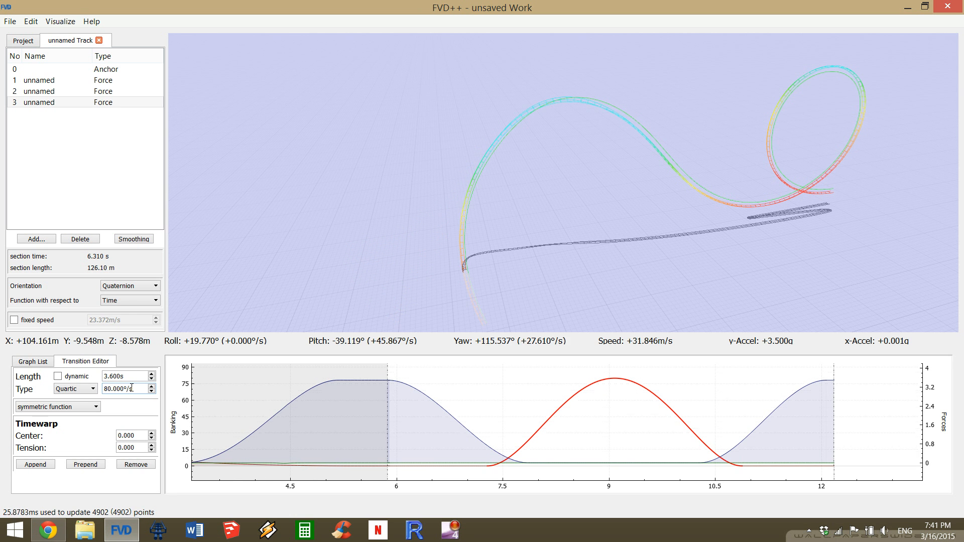
{"action": "scroll", "coordinate": [132, 388], "scroll_direction": "up", "scroll_amount": 8, "text": "ctrl"}
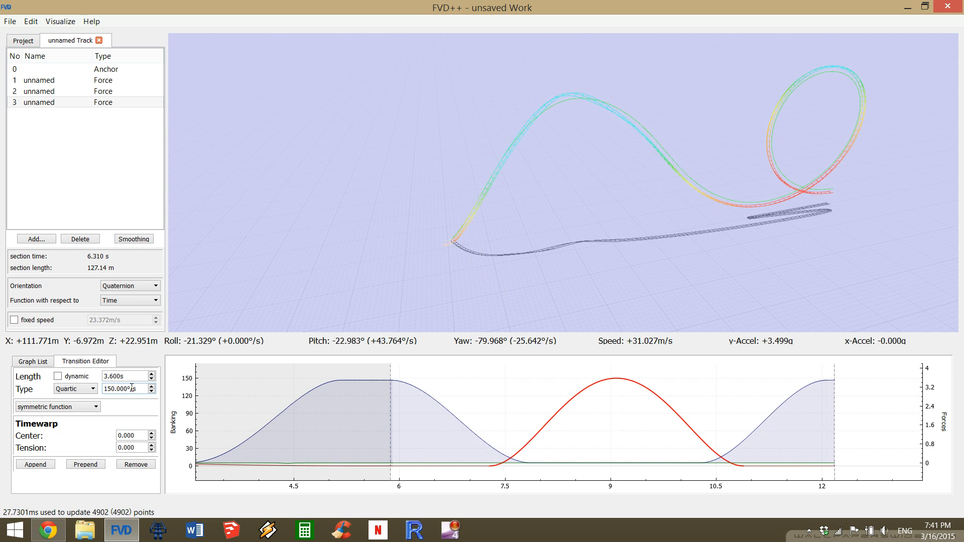
{"action": "scroll", "coordinate": [132, 388], "scroll_direction": "up", "scroll_amount": 3, "text": "ctrl"}
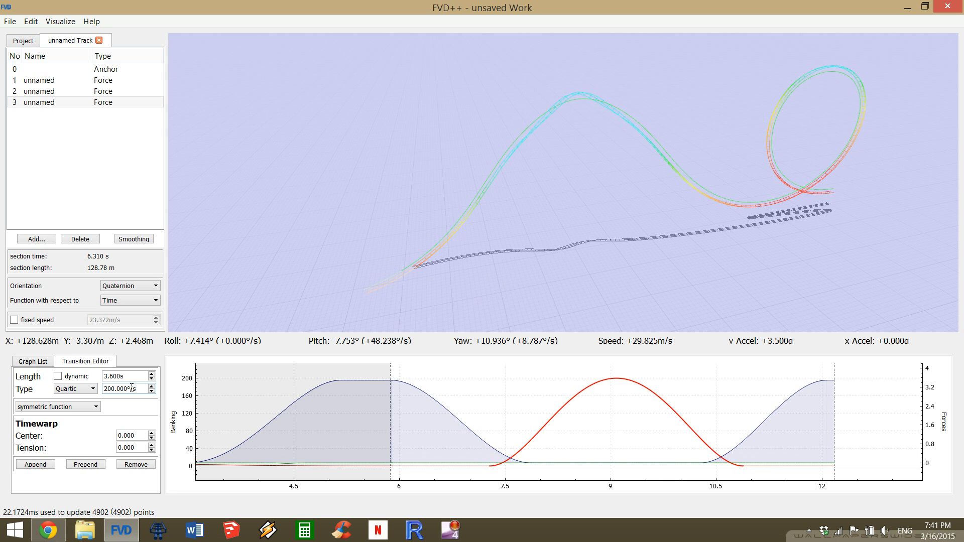
{"action": "scroll", "coordinate": [132, 388], "scroll_direction": "down", "scroll_amount": 1, "text": "ctrl"}
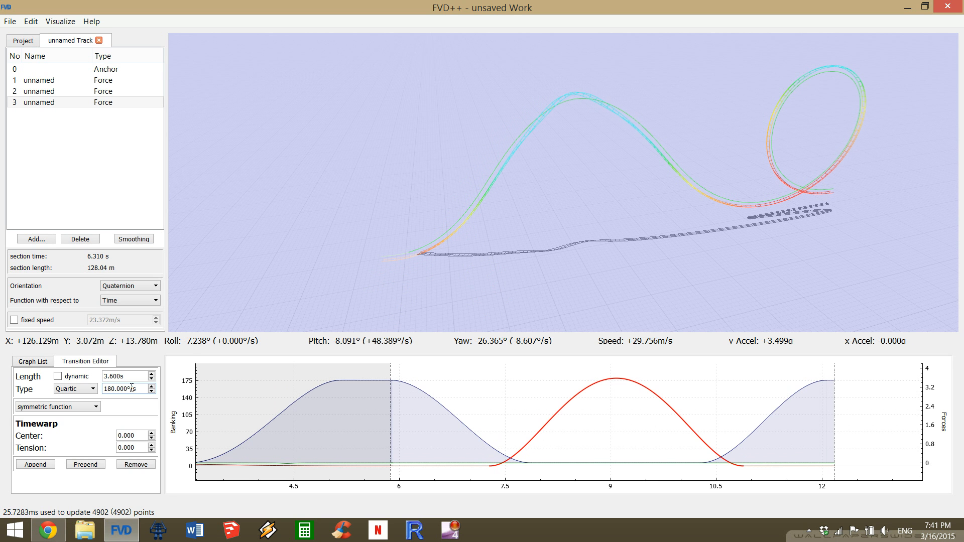
{"action": "scroll", "coordinate": [132, 388], "scroll_direction": "up", "scroll_amount": 3}
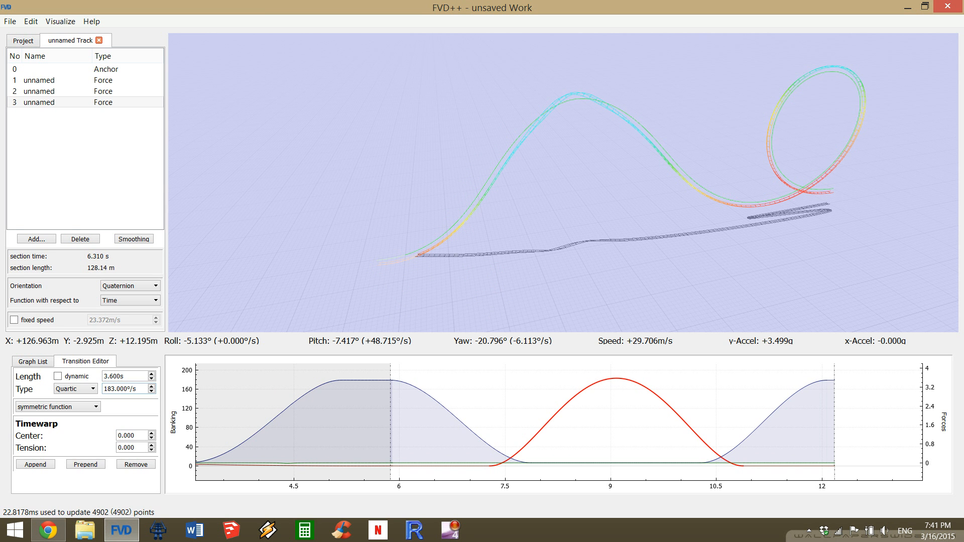
Shorten the flat airtime transition in the middle of the third section's normal force to 2.2 s.
{"action": "key", "text": "a"}
{"action": "left_click_drag", "start_coordinate": [562, 181], "coordinate": [706, 171]}
{"action": "left_click_drag", "start_coordinate": [517, 280], "coordinate": [483, 286]}
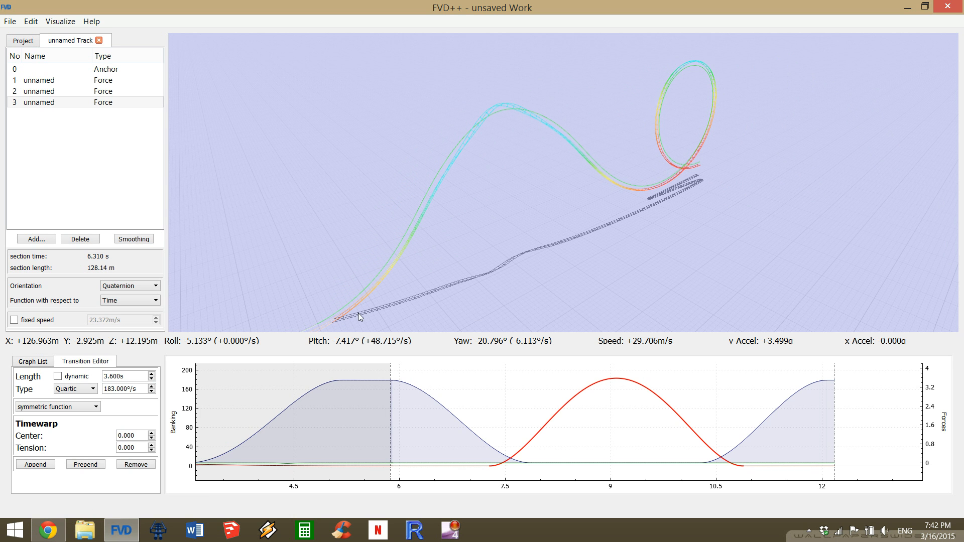
{"action": "left_click_drag", "start_coordinate": [552, 165], "coordinate": [498, 206]}
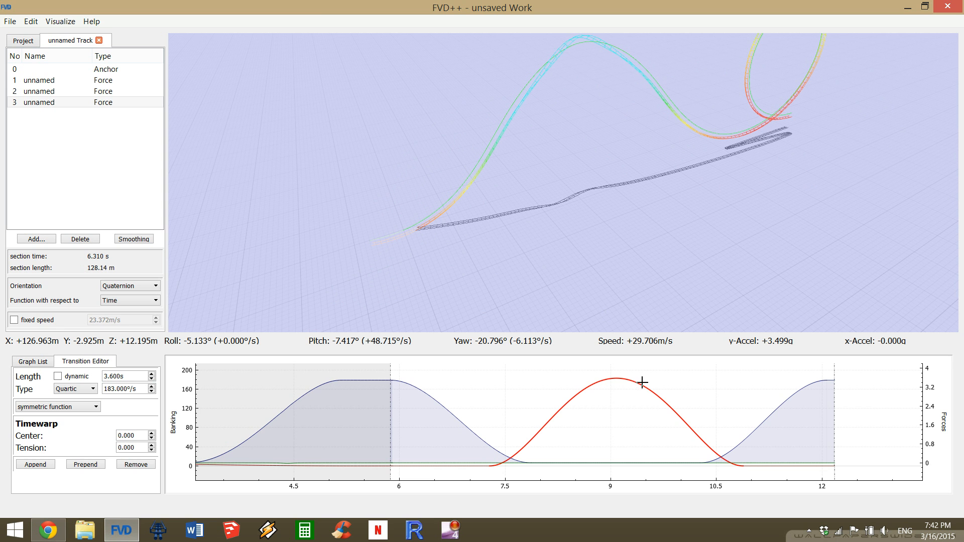
{"action": "left_click", "coordinate": [631, 463]}
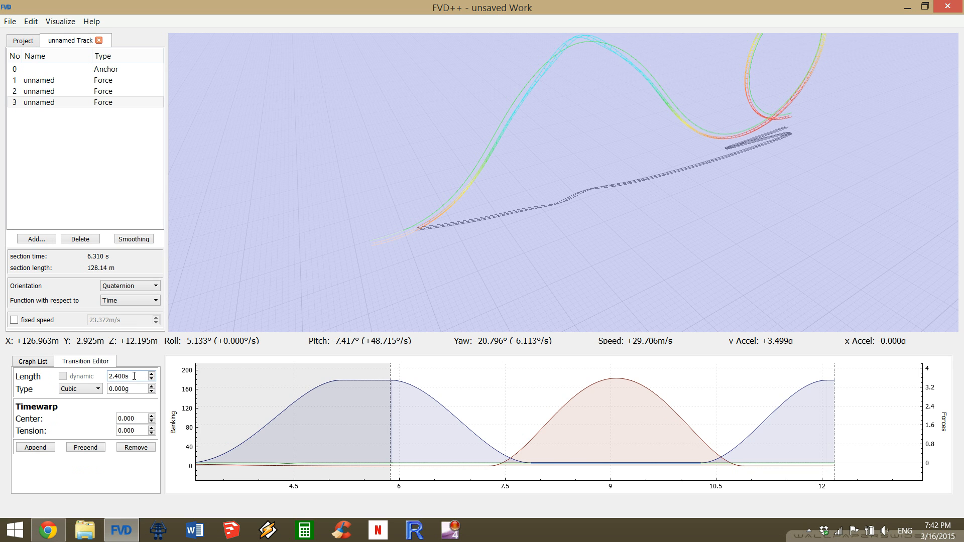
{"action": "scroll", "coordinate": [134, 376], "scroll_direction": "down", "scroll_amount": 1}
{"action": "scroll", "coordinate": [134, 376], "scroll_direction": "down", "scroll_amount": 1}
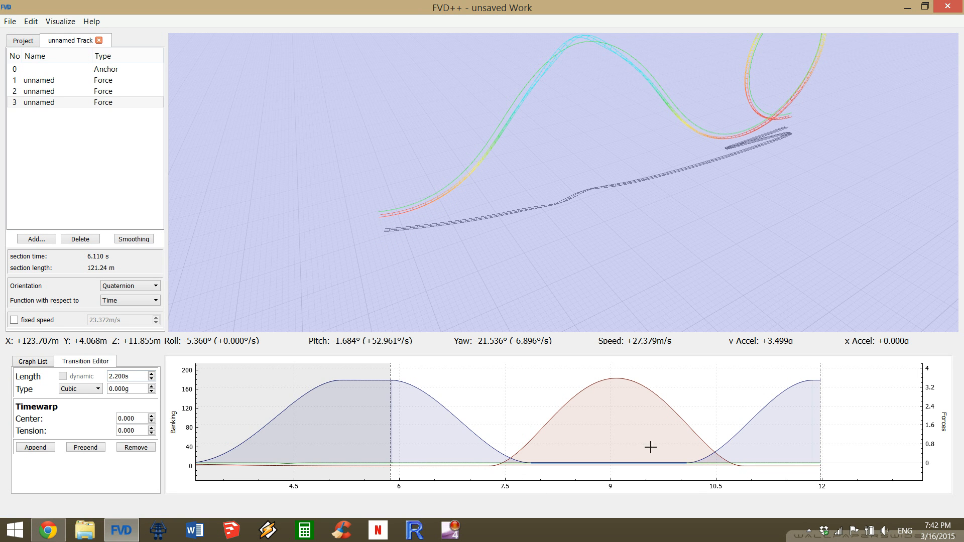
Shorten the 183°/s roll transition in the third section to 3.4 s and inspect the resulting track shape.
{"action": "left_click", "coordinate": [542, 422]}
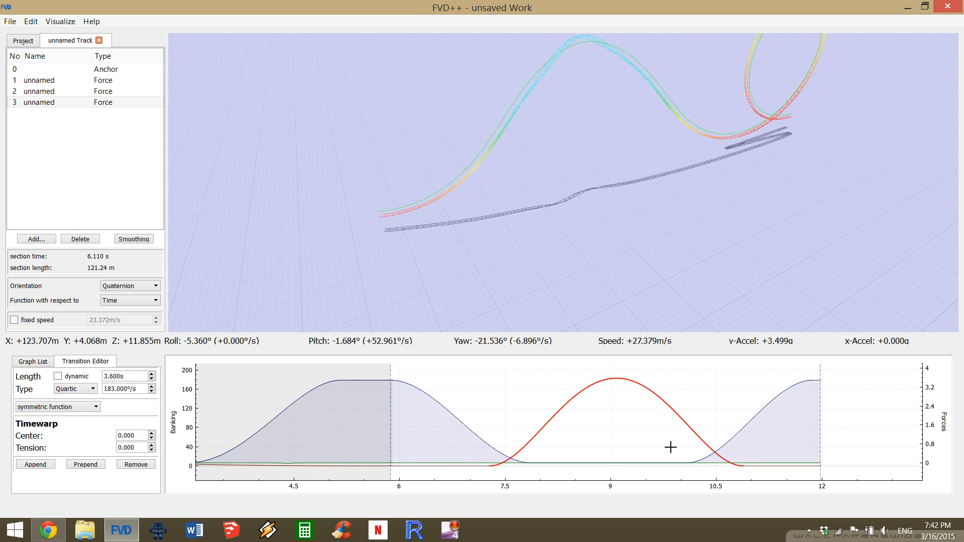
{"action": "scroll", "coordinate": [131, 373], "scroll_direction": "down", "scroll_amount": 1}
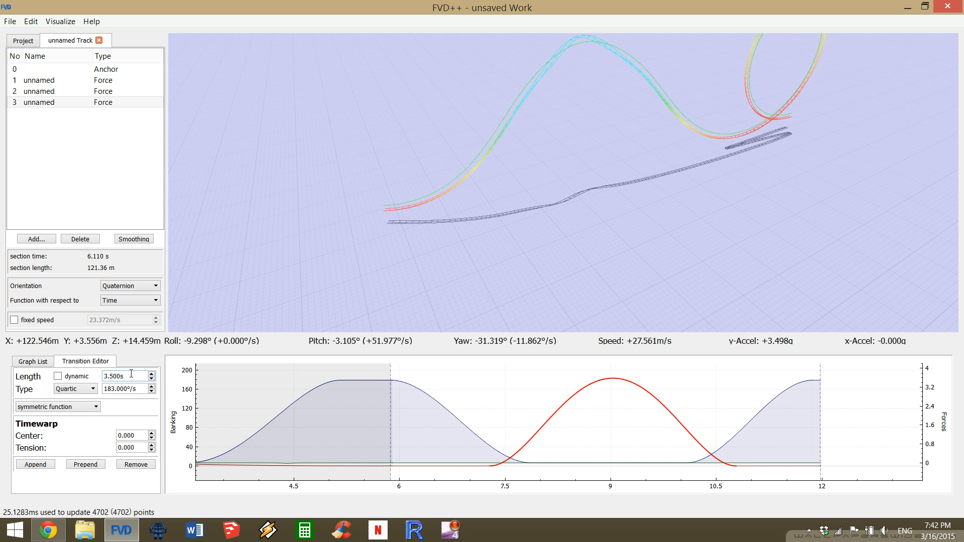
{"action": "scroll", "coordinate": [131, 374], "scroll_direction": "down", "scroll_amount": 1}
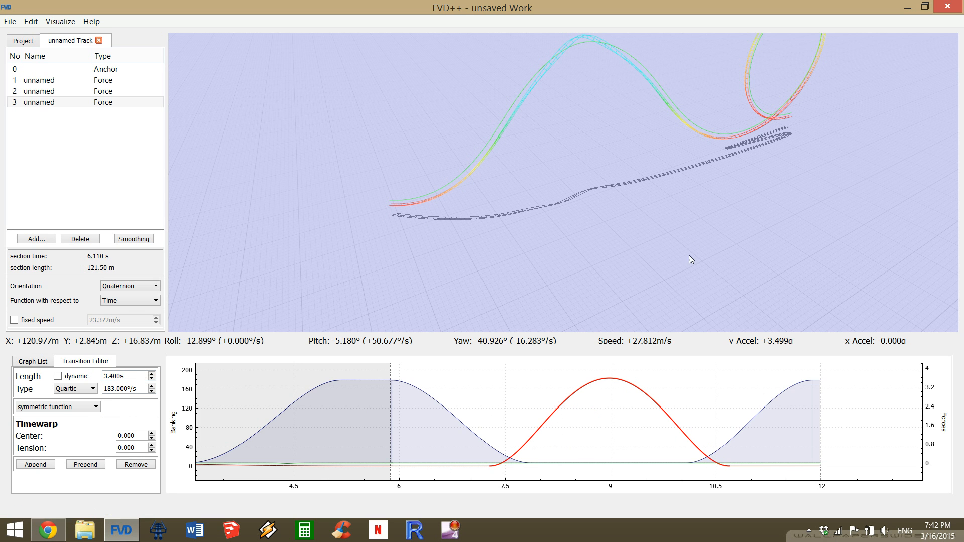
{"action": "mouse_move", "coordinate": [562, 182]}
{"action": "left_mouse_down"}
{"action": "mouse_move", "coordinate": [522, 191]}
{"action": "mouse_move", "coordinate": [520, 158]}
{"action": "mouse_move", "coordinate": [557, 135]}
{"action": "mouse_move", "coordinate": [582, 136]}
{"action": "mouse_move", "coordinate": [555, 135]}
{"action": "mouse_move", "coordinate": [564, 148]}
{"action": "mouse_move", "coordinate": [557, 173]}
{"action": "mouse_move", "coordinate": [569, 173]}
{"action": "mouse_move", "coordinate": [562, 193]}
{"action": "mouse_move", "coordinate": [550, 194]}
{"action": "mouse_move", "coordinate": [602, 178]}
{"action": "mouse_move", "coordinate": [577, 179]}
{"action": "mouse_move", "coordinate": [607, 196]}
{"action": "mouse_move", "coordinate": [567, 177]}
{"action": "left_mouse_up"}
{"action": "left_click_drag", "start_coordinate": [702, 206], "coordinate": [707, 245]}
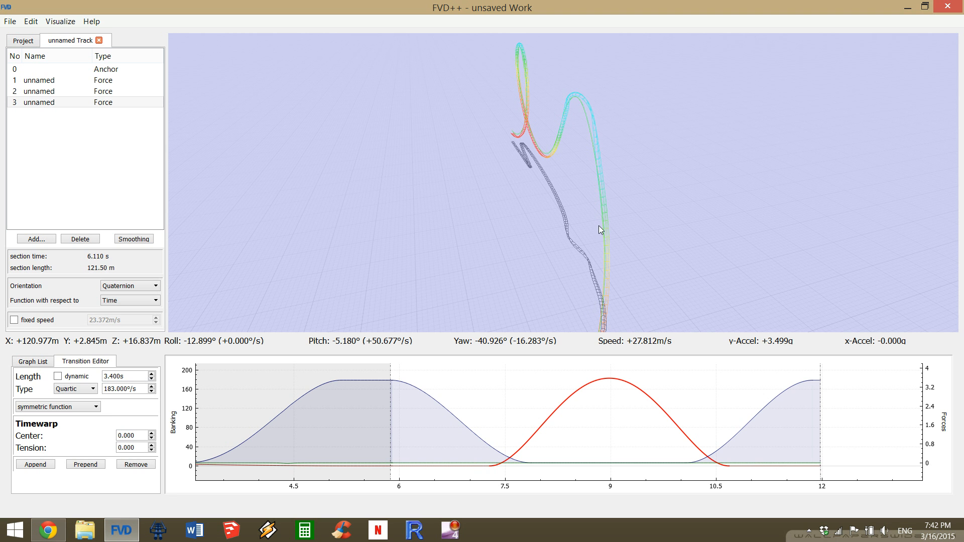
Shorten the flat zero-roll transition before the roll in the third section to 1.01 s.
{"action": "left_click_drag", "start_coordinate": [563, 183], "coordinate": [608, 263]}
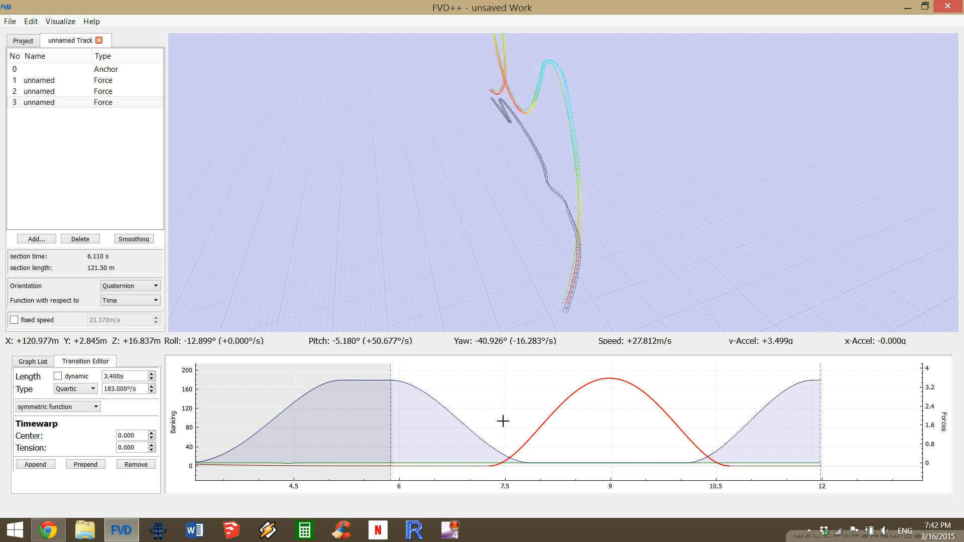
{"action": "left_click", "coordinate": [460, 466]}
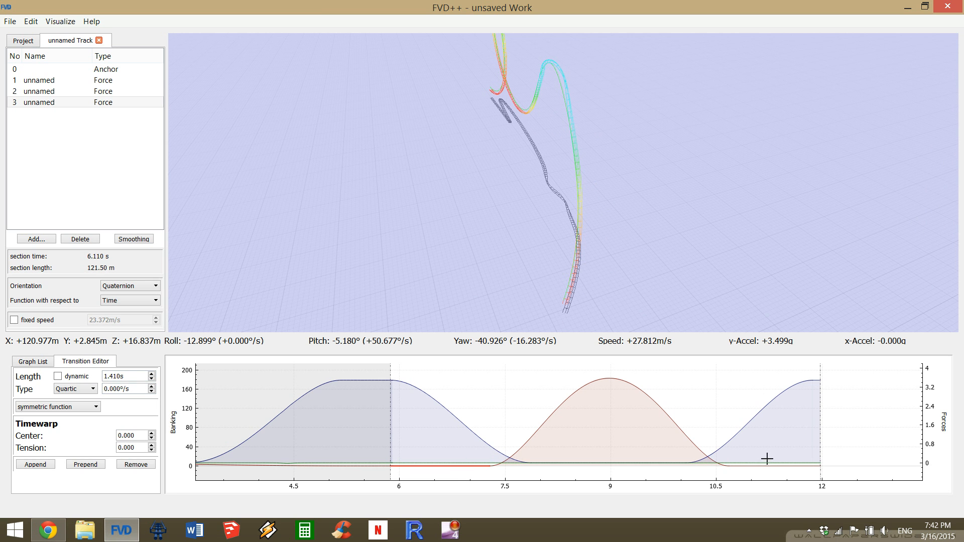
{"action": "scroll", "coordinate": [130, 378], "scroll_direction": "down", "scroll_amount": 3}
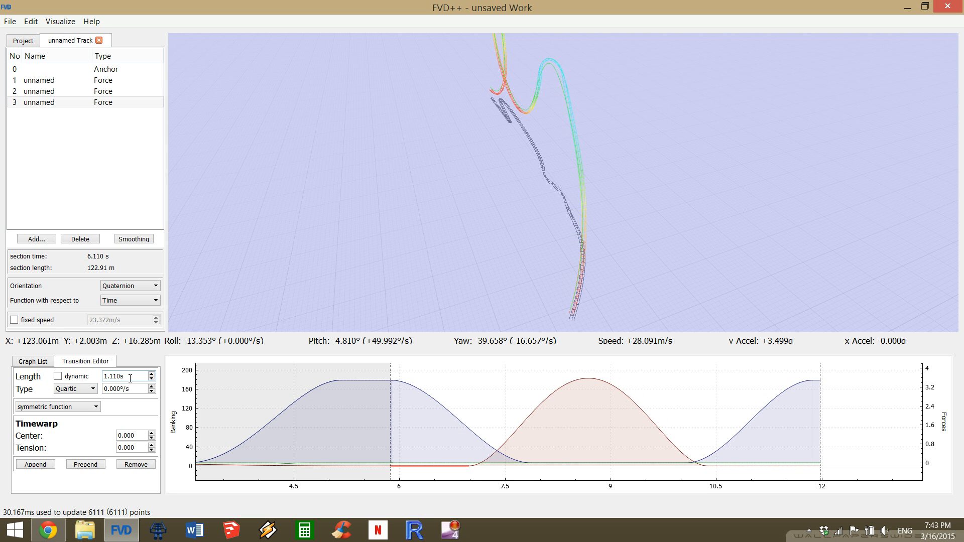
{"action": "scroll", "coordinate": [130, 378], "scroll_direction": "down", "scroll_amount": 1}
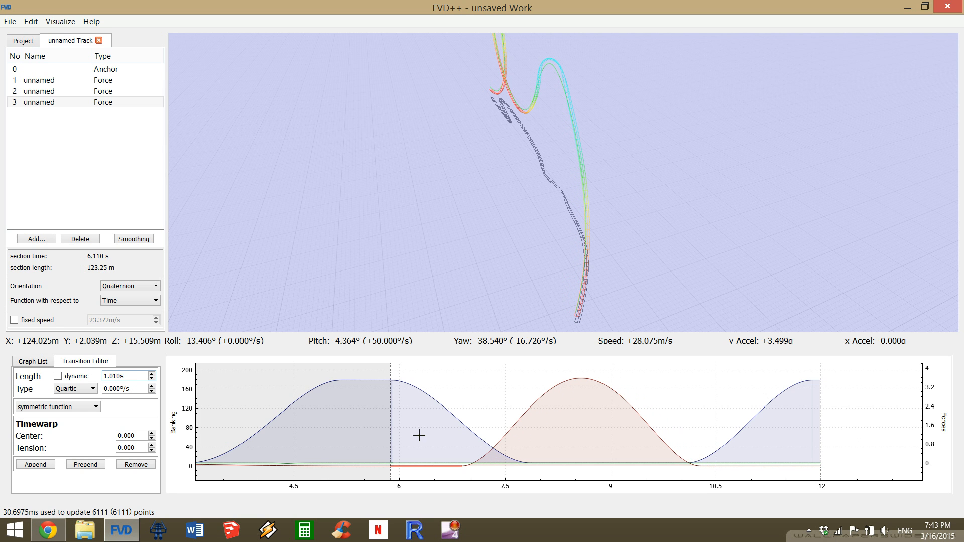
Lengthen the 183°/s roll transition in the third section to 4.1 s and check the resulting track shape.
{"action": "left_click", "coordinate": [763, 464]}
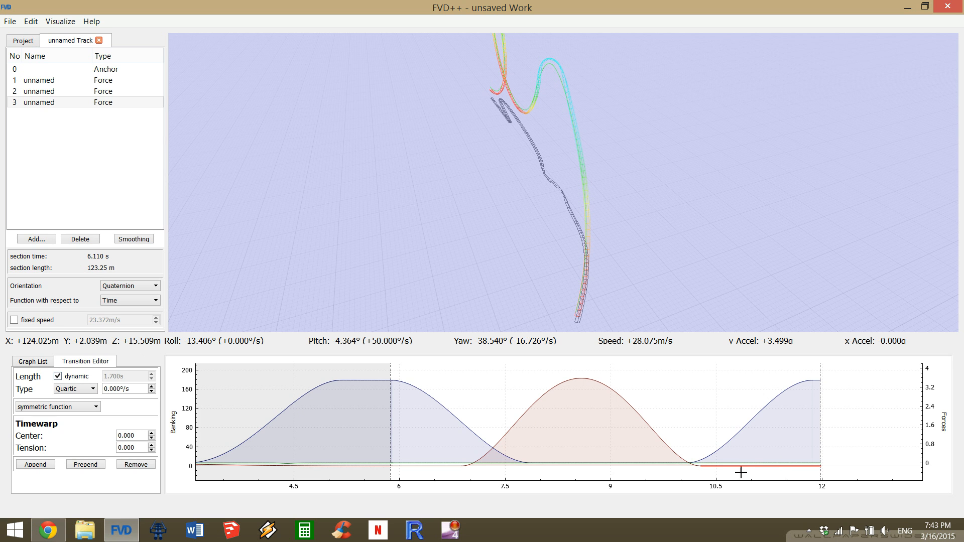
{"action": "left_click", "coordinate": [663, 446]}
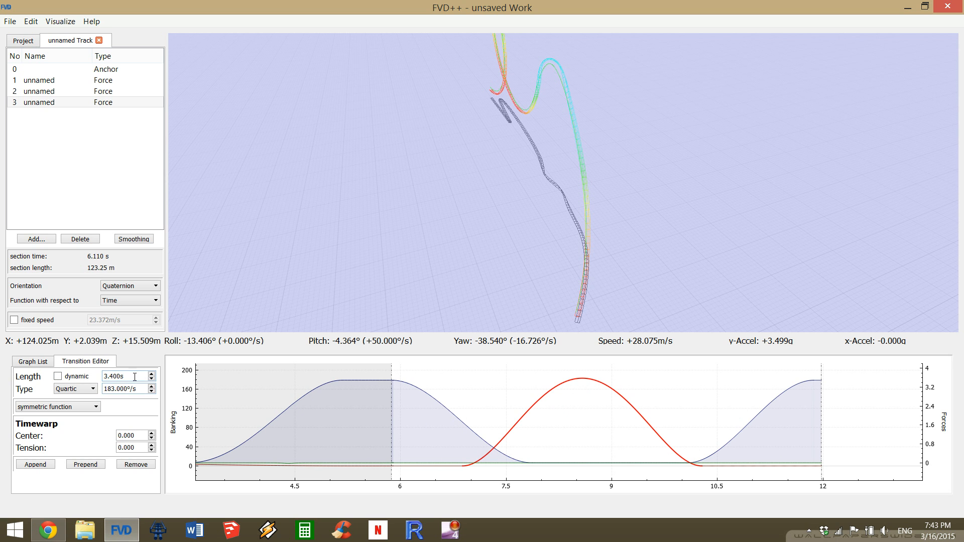
{"action": "scroll", "coordinate": [134, 377], "scroll_direction": "up", "scroll_amount": 4}
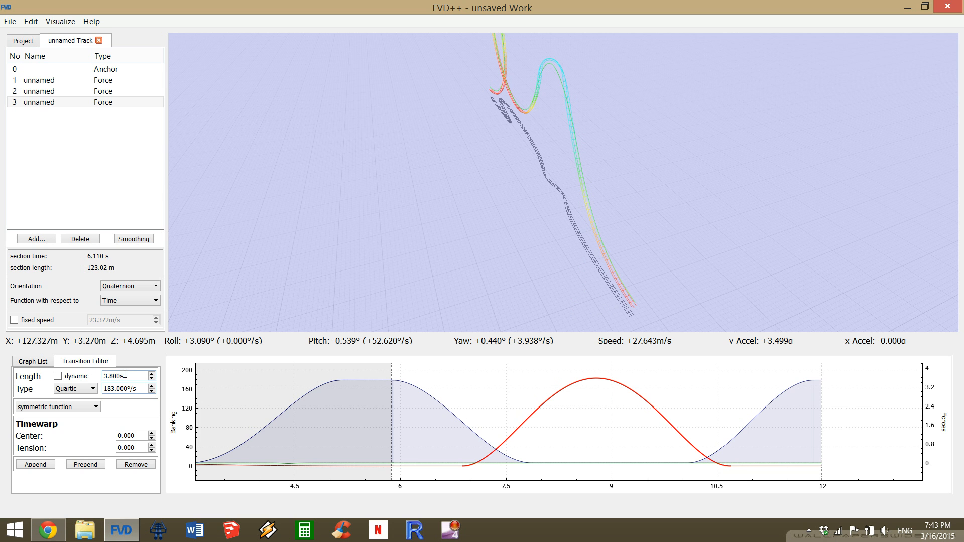
{"action": "scroll", "coordinate": [122, 377], "scroll_direction": "up", "scroll_amount": 2}
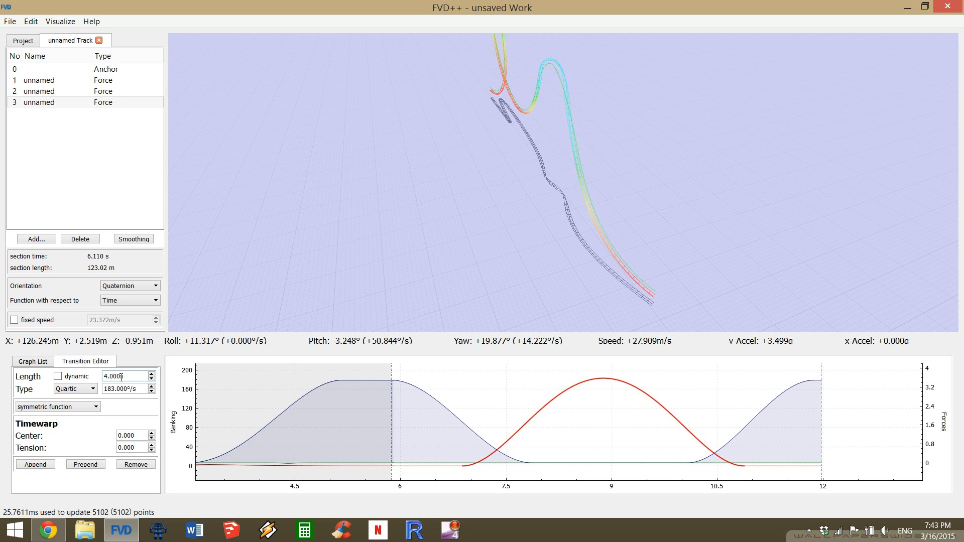
{"action": "scroll", "coordinate": [121, 377], "scroll_direction": "up", "scroll_amount": 1}
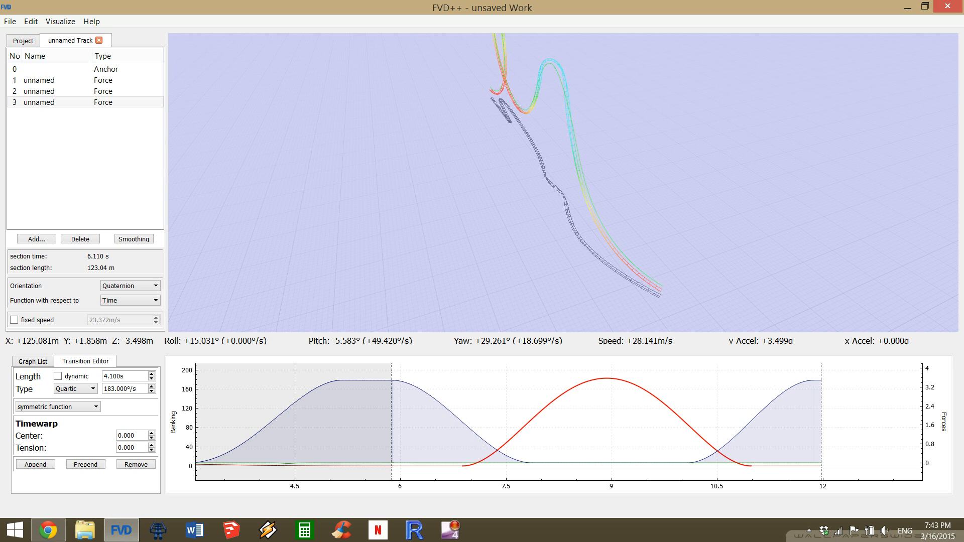
{"action": "left_click_drag", "start_coordinate": [562, 183], "coordinate": [621, 118]}
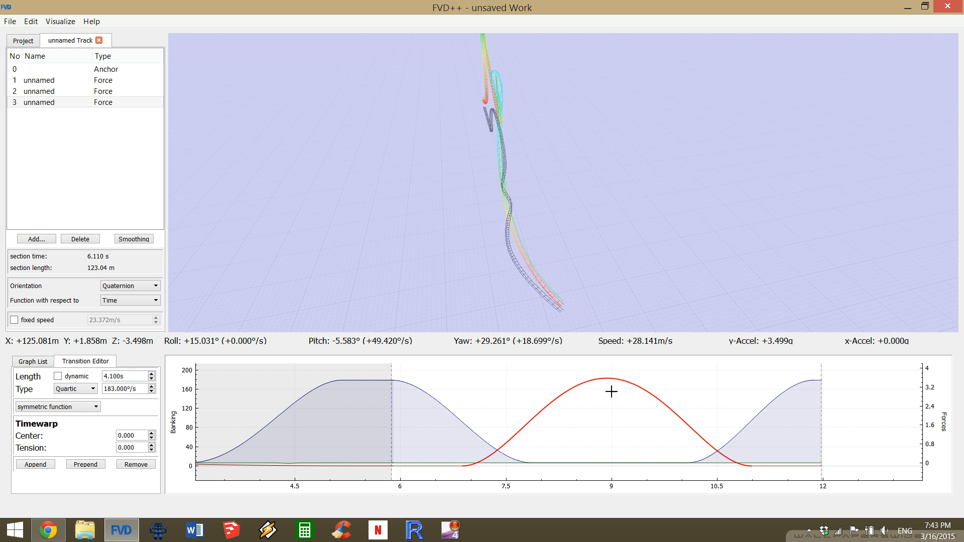
{"action": "key", "text": "a"}
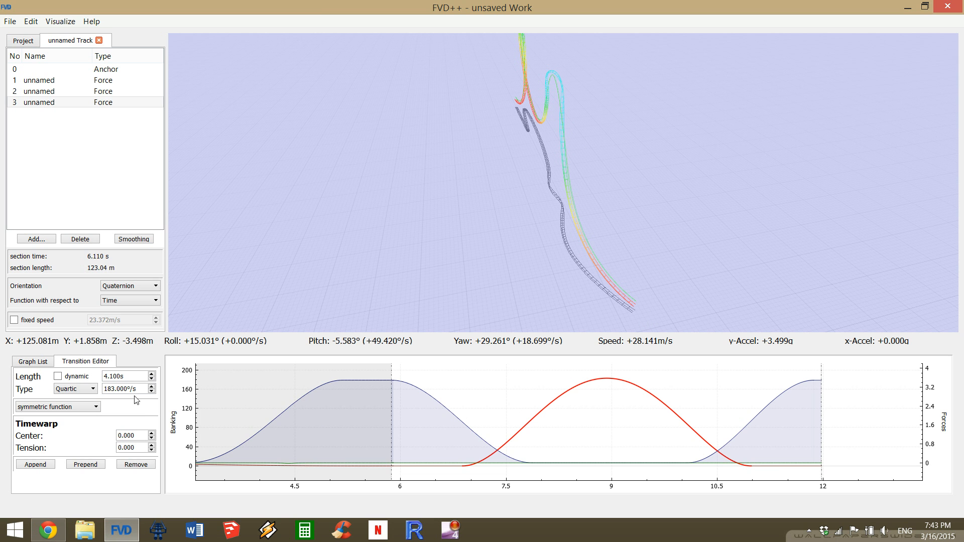
Fine-tune the roll rate of the 4.1 s transition to 166.2°/s so the track ends level.
{"action": "scroll", "coordinate": [133, 388], "scroll_direction": "down", "scroll_amount": 8}
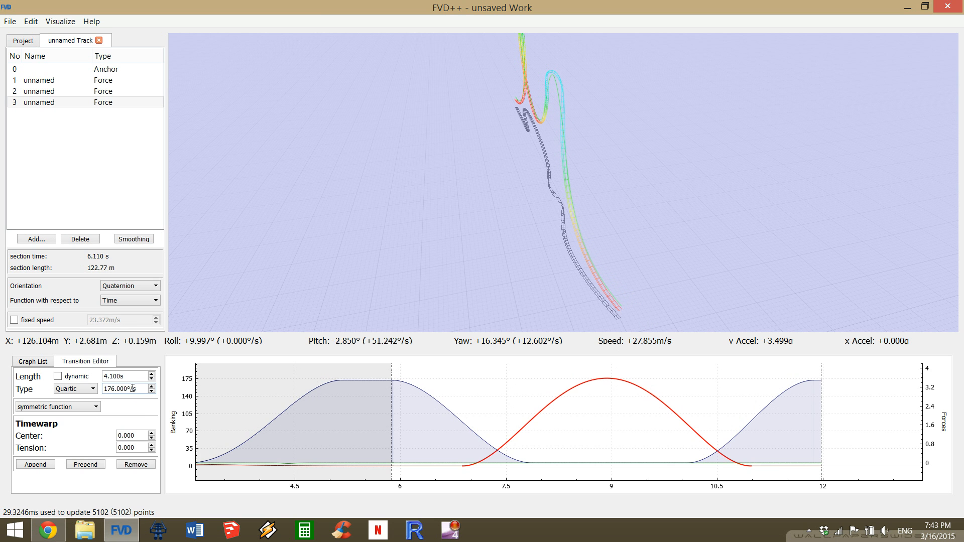
{"action": "scroll", "coordinate": [133, 388], "scroll_direction": "down", "scroll_amount": 6}
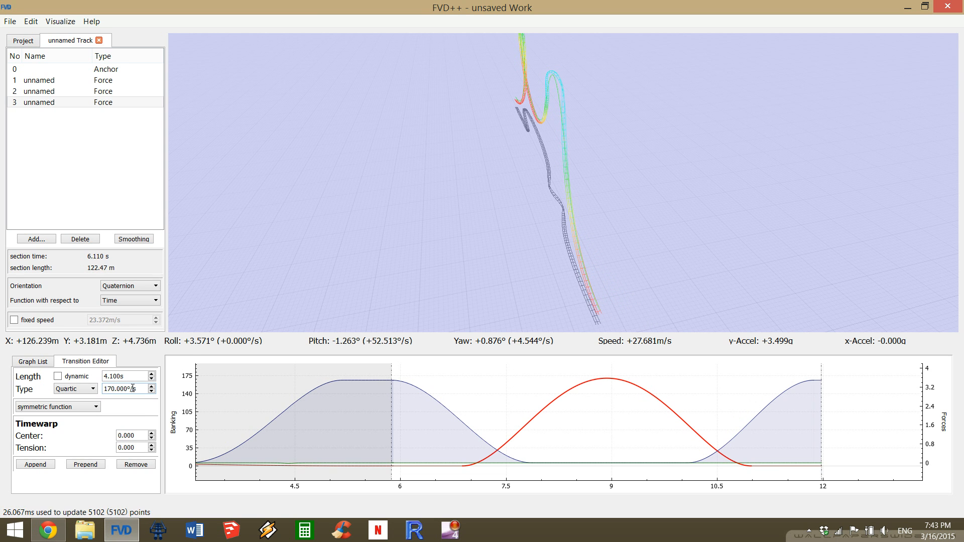
{"action": "scroll", "coordinate": [144, 389], "scroll_direction": "down", "scroll_amount": 1}
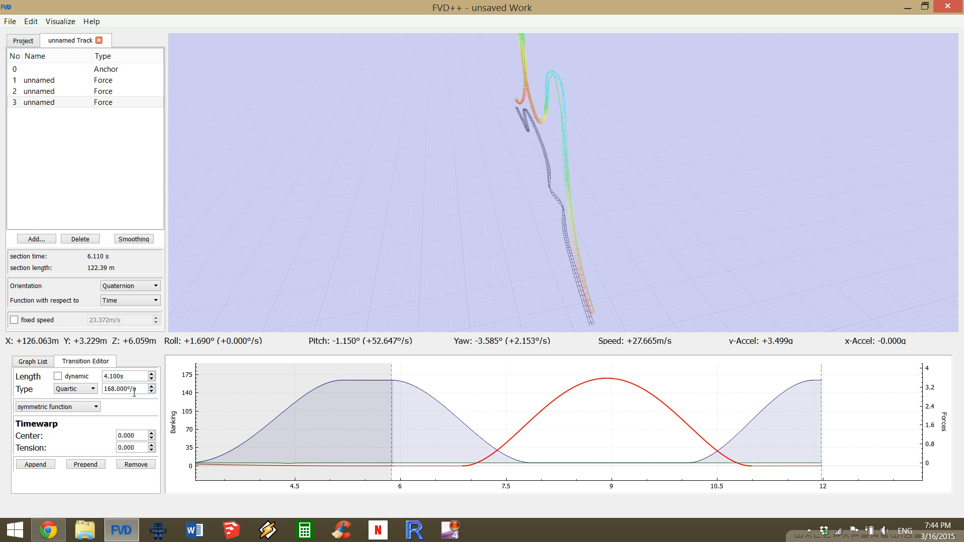
{"action": "scroll", "coordinate": [133, 393], "scroll_direction": "up", "scroll_amount": 4}
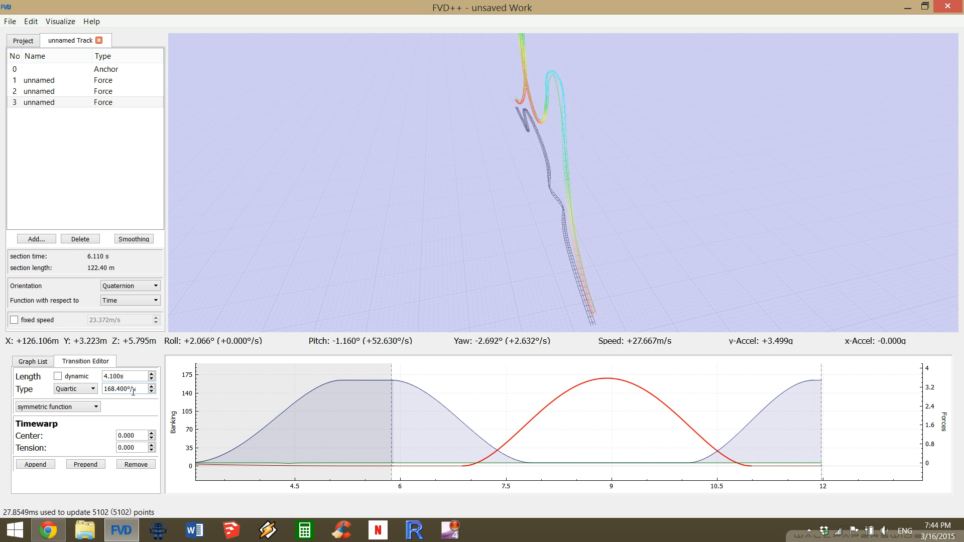
{"action": "scroll", "coordinate": [133, 393], "scroll_direction": "down", "scroll_amount": 10}
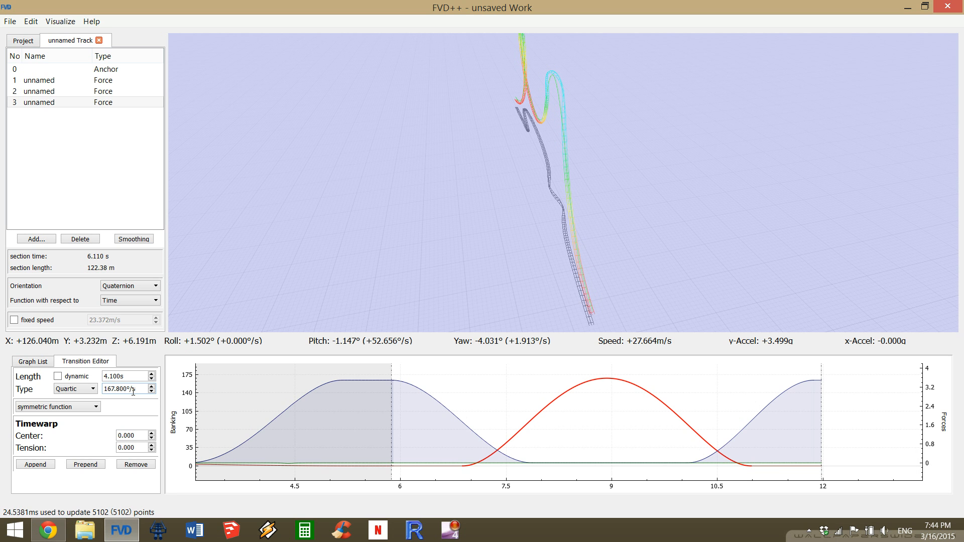
{"action": "scroll", "coordinate": [133, 392], "scroll_direction": "down", "scroll_amount": 6}
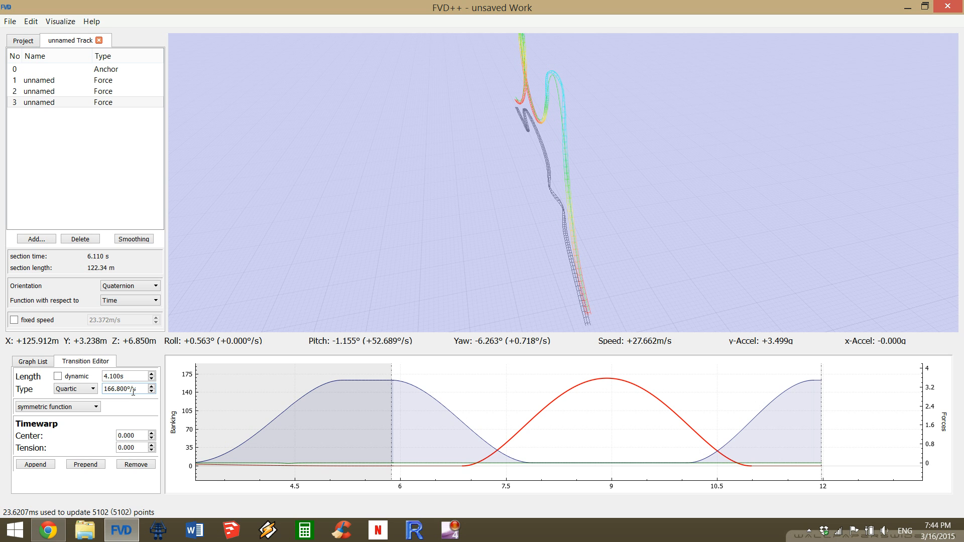
{"action": "scroll", "coordinate": [130, 391], "scroll_direction": "down", "scroll_amount": 4}
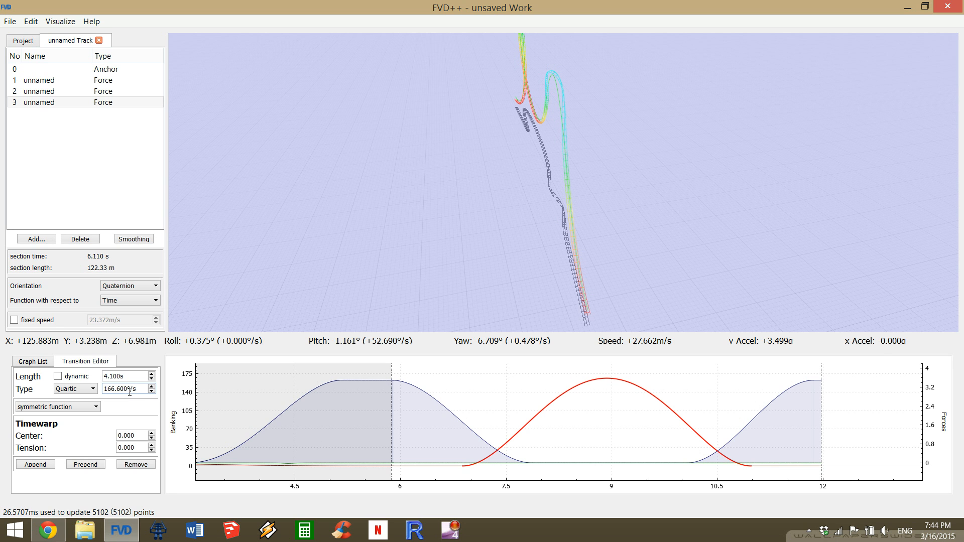
{"action": "scroll", "coordinate": [129, 392], "scroll_direction": "down", "scroll_amount": 1}
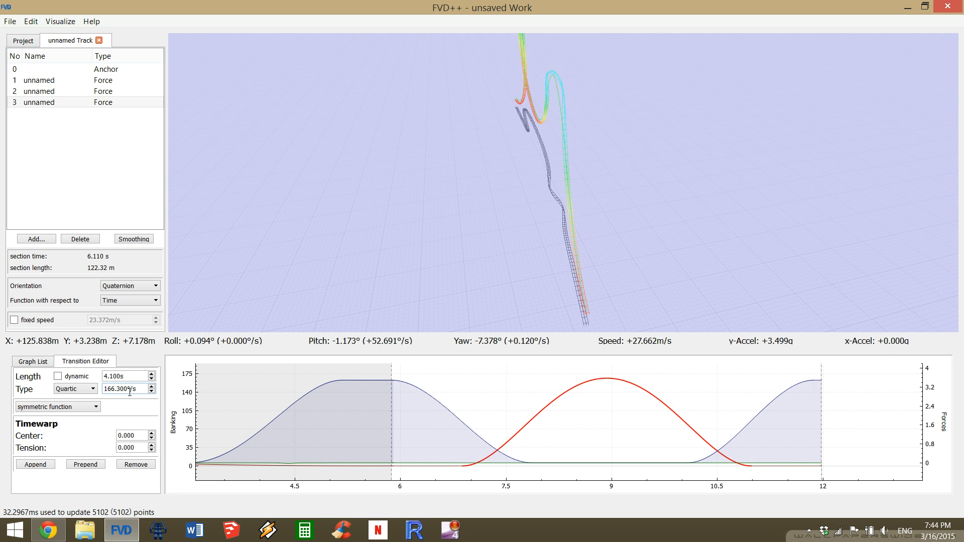
{"action": "scroll", "coordinate": [129, 392], "scroll_direction": "down", "scroll_amount": 1}
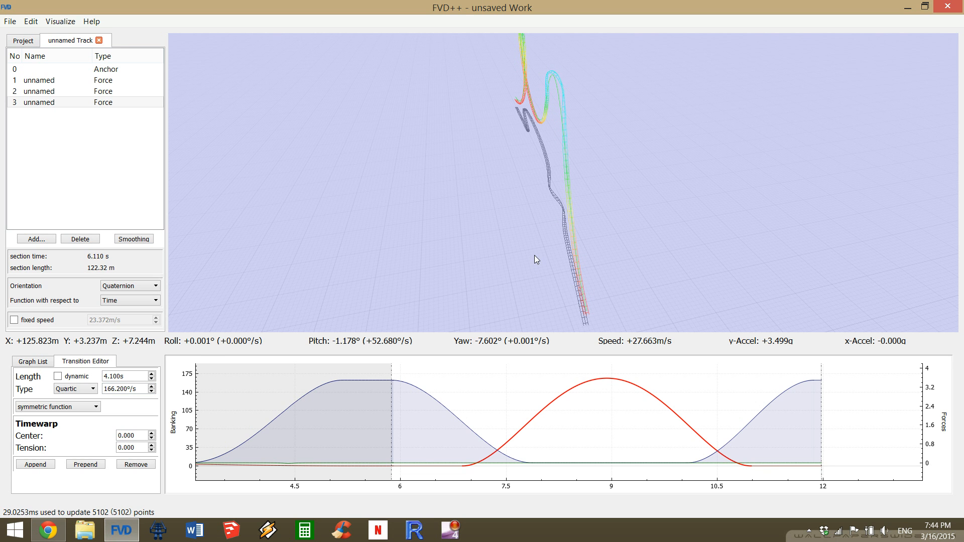
Examine the loop and the rolling airtime hill from the side and from several other angles.
{"action": "left_click_drag", "start_coordinate": [535, 255], "coordinate": [929, 261]}
{"action": "key", "text": "a"}
{"action": "key", "text": "a"}
{"action": "key", "text": "a"}
{"action": "key", "text": "d"}
{"action": "key", "text": "a"}
{"action": "left_click_drag", "start_coordinate": [412, 274], "coordinate": [537, 259]}
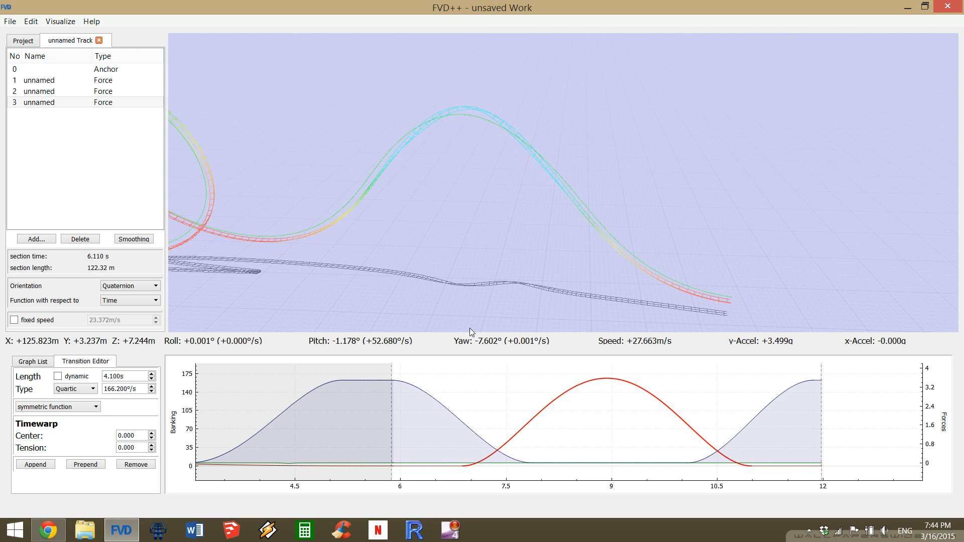
{"action": "left_click_drag", "start_coordinate": [502, 183], "coordinate": [656, 186]}
{"action": "left_click_drag", "start_coordinate": [470, 292], "coordinate": [475, 293]}
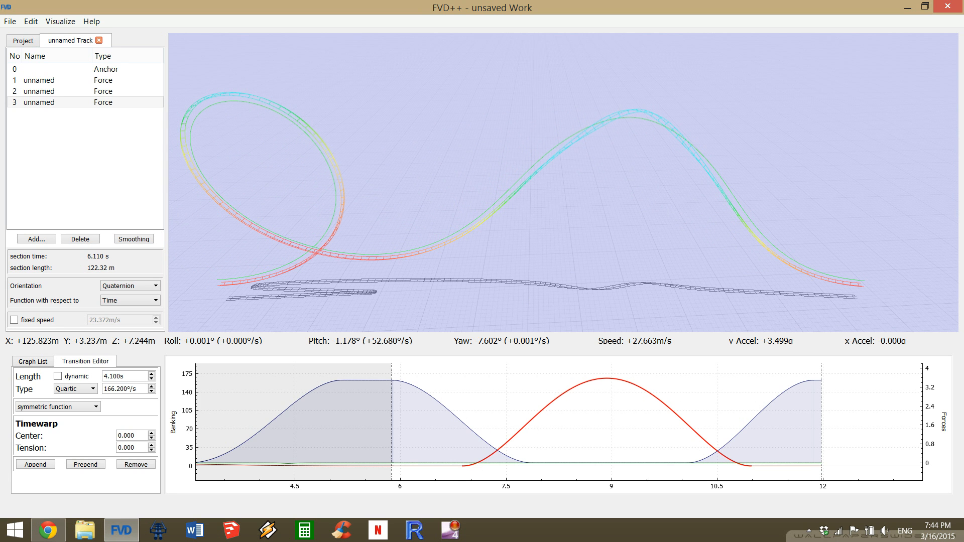
{"action": "key", "text": "a"}
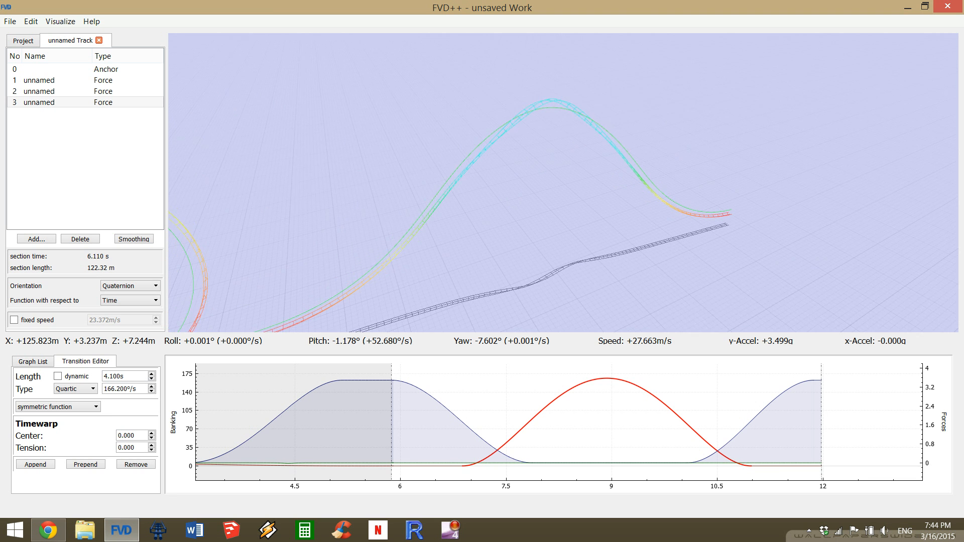
{"action": "key", "text": "a"}
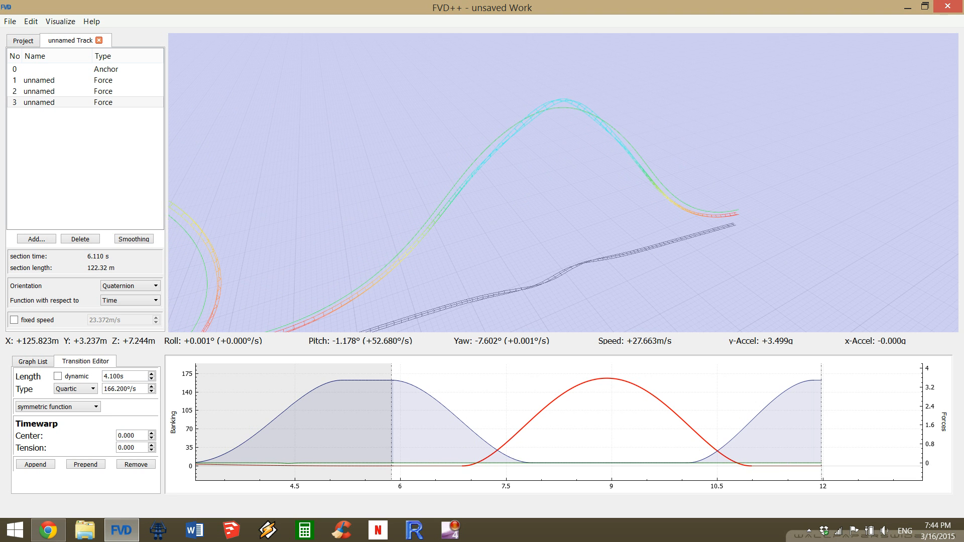
Preview the track from the rider's viewpoint, then return to the free view of the hill.
{"action": "key", "text": "q"}
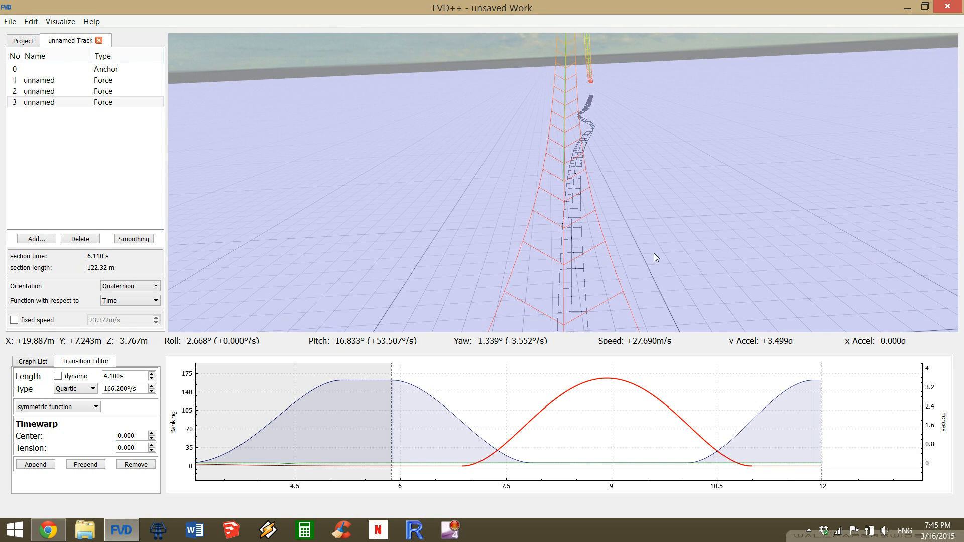
{"action": "key", "text": "Escape"}
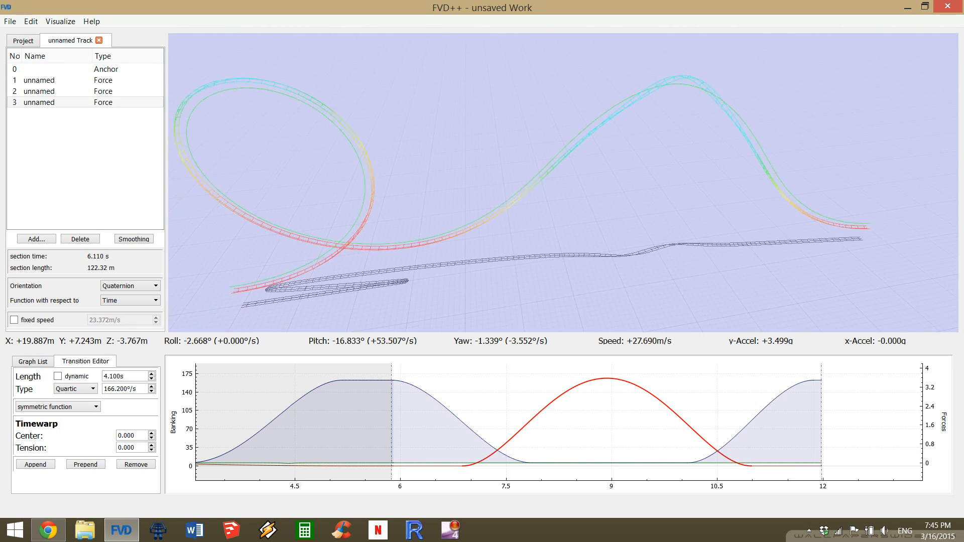
{"action": "key", "text": "s"}
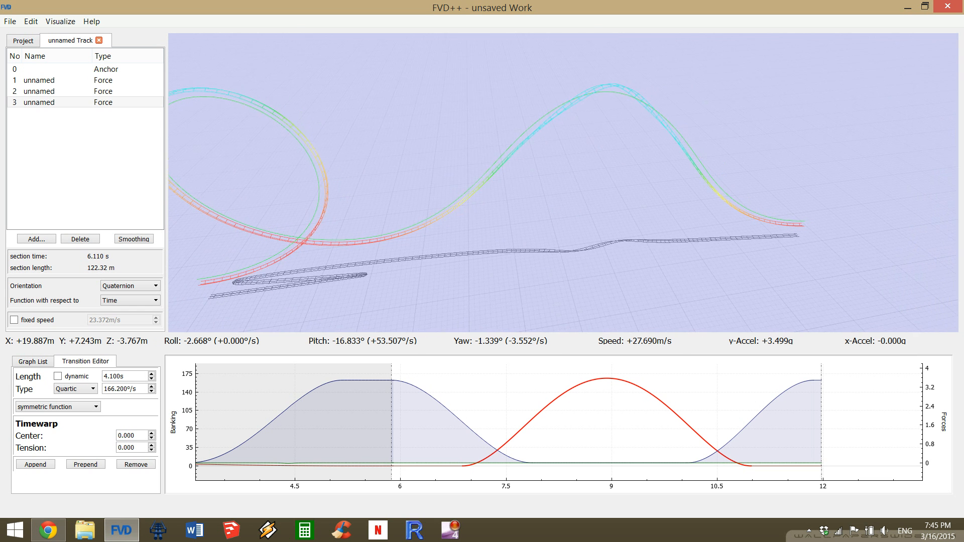
{"action": "key", "text": "d"}
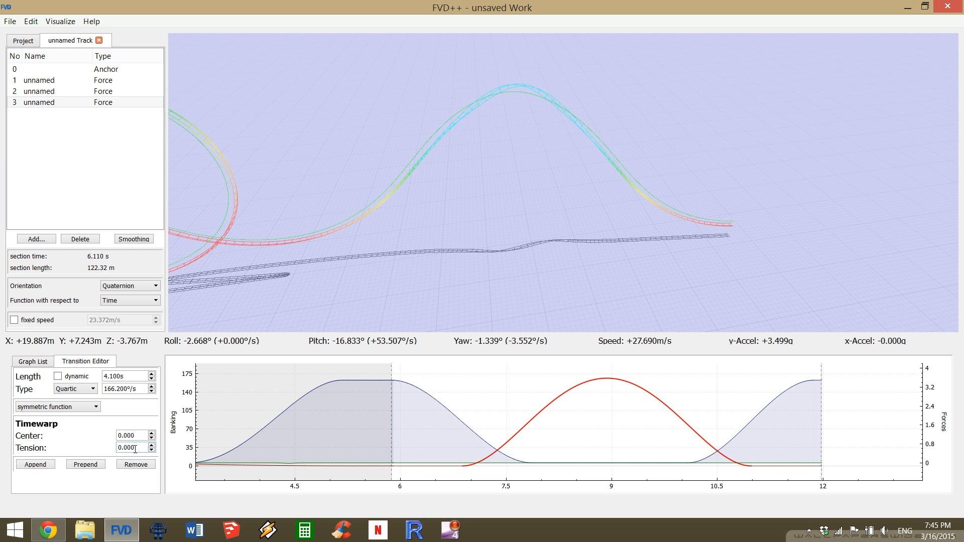
Set the timewarp tension of the 4.1 s roll transition to -1.000.
{"action": "scroll", "coordinate": [134, 448], "scroll_direction": "down", "scroll_amount": 6}
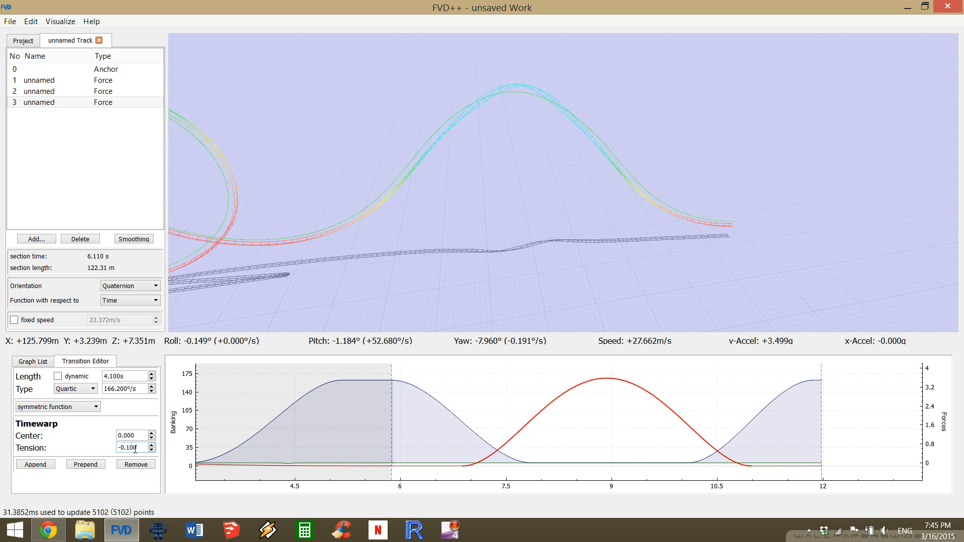
{"action": "scroll", "coordinate": [134, 450], "scroll_direction": "down", "scroll_amount": 2}
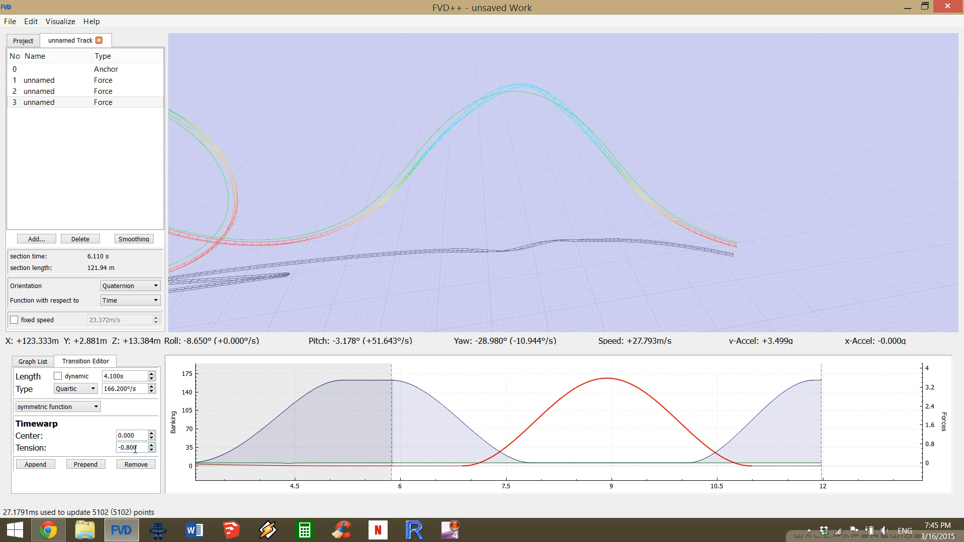
{"action": "scroll", "coordinate": [134, 447], "scroll_direction": "down", "scroll_amount": 2}
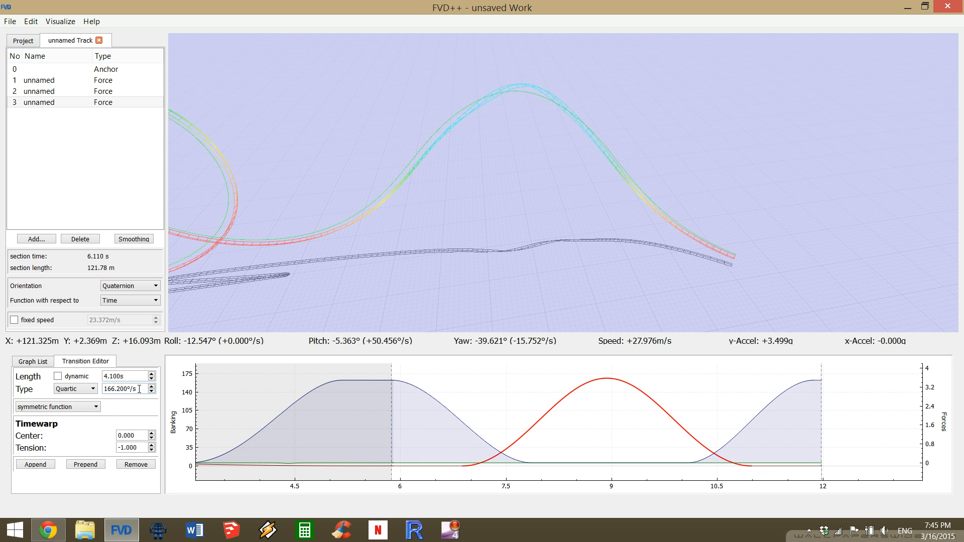
Raise the roll rate of the 4.1 s transition to 182.2°/s to level the track's end again.
{"action": "scroll", "coordinate": [140, 389], "scroll_direction": "up", "scroll_amount": 7}
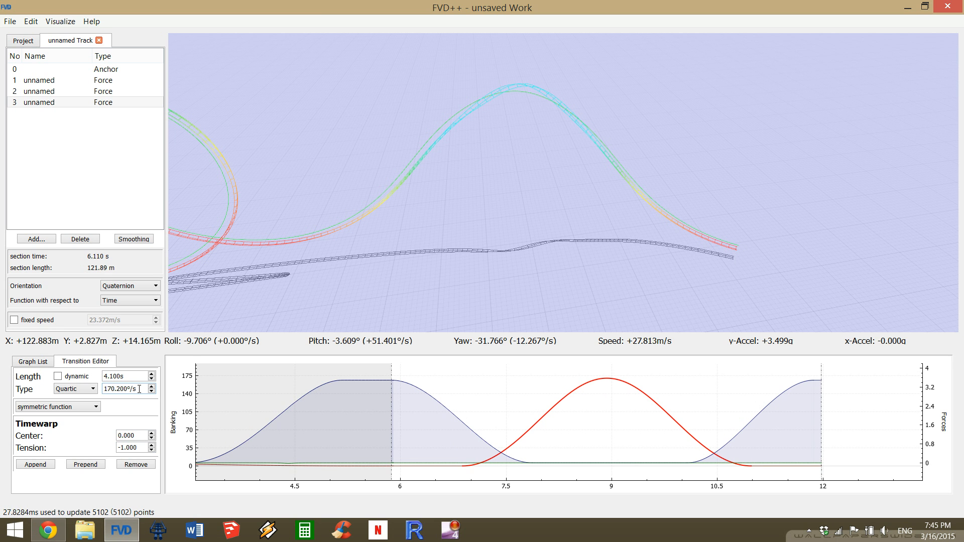
{"action": "scroll", "coordinate": [139, 389], "scroll_direction": "up", "scroll_amount": 2}
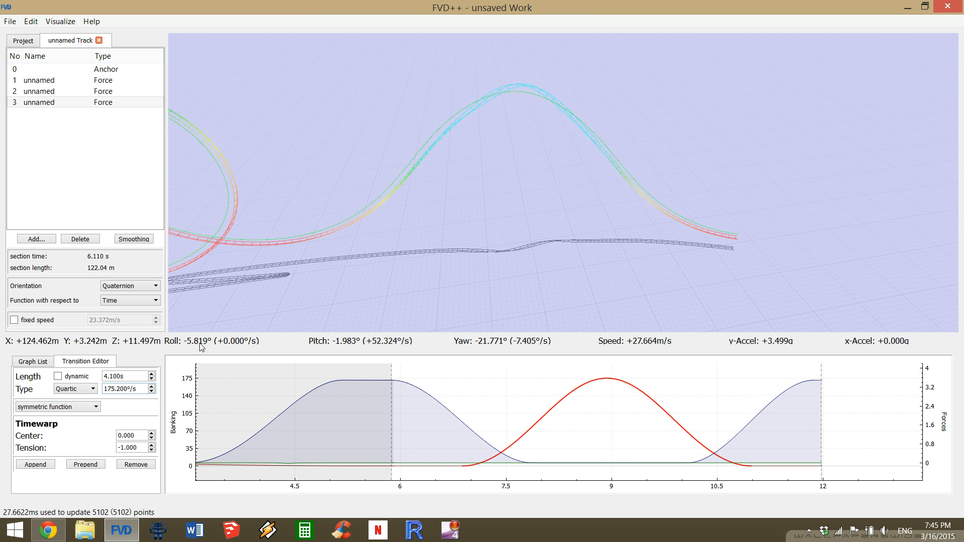
{"action": "scroll", "coordinate": [134, 388], "scroll_direction": "up", "scroll_amount": 4}
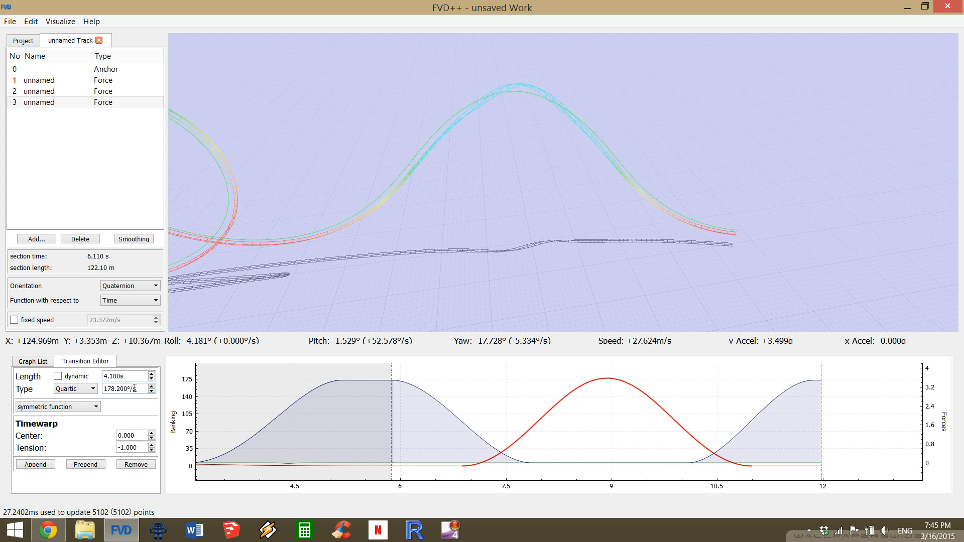
{"action": "scroll", "coordinate": [135, 388], "scroll_direction": "up", "scroll_amount": 1}
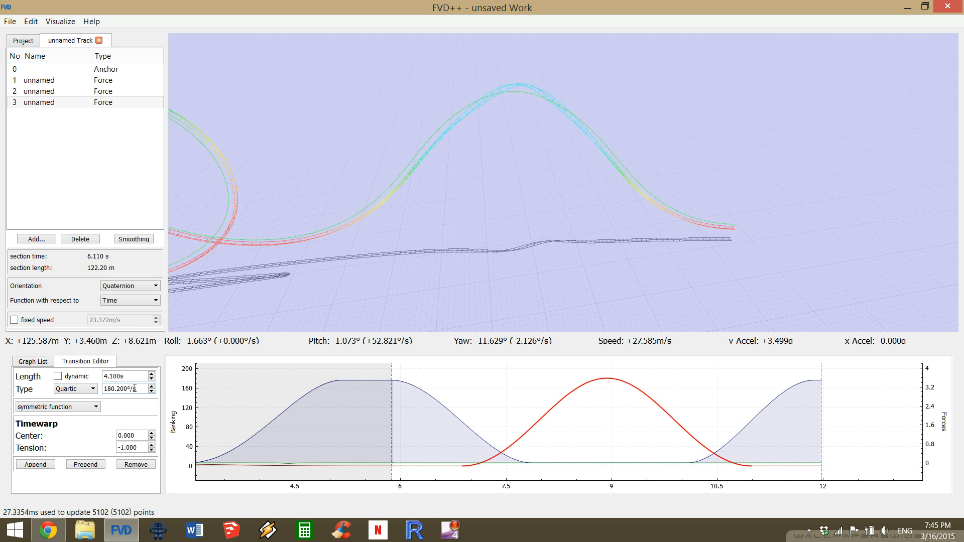
{"action": "scroll", "coordinate": [134, 388], "scroll_direction": "up", "scroll_amount": 1}
{"action": "scroll", "coordinate": [135, 388], "scroll_direction": "up", "scroll_amount": 1}
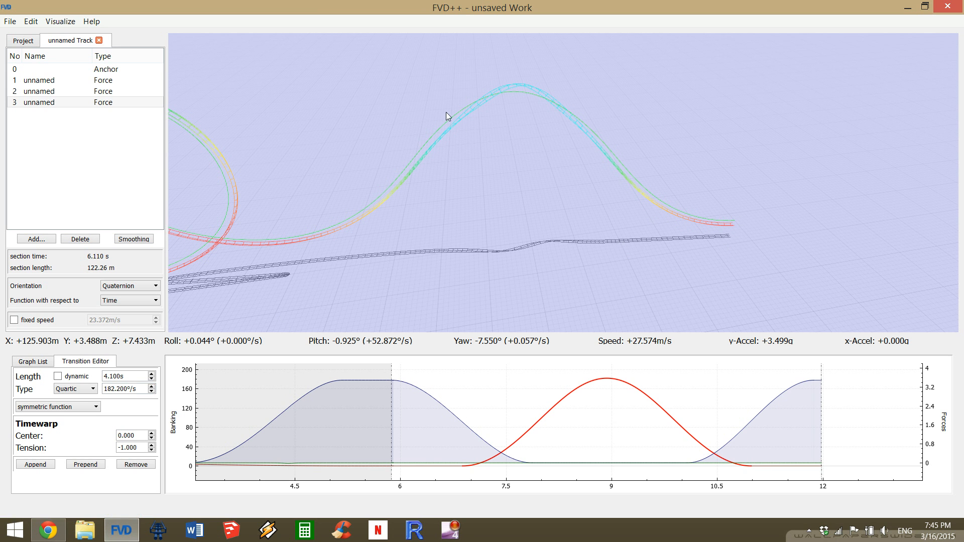
Inspect the reshaped hill up close and switch to the rider's viewpoint at the start of the track.
{"action": "key", "text": "w"}
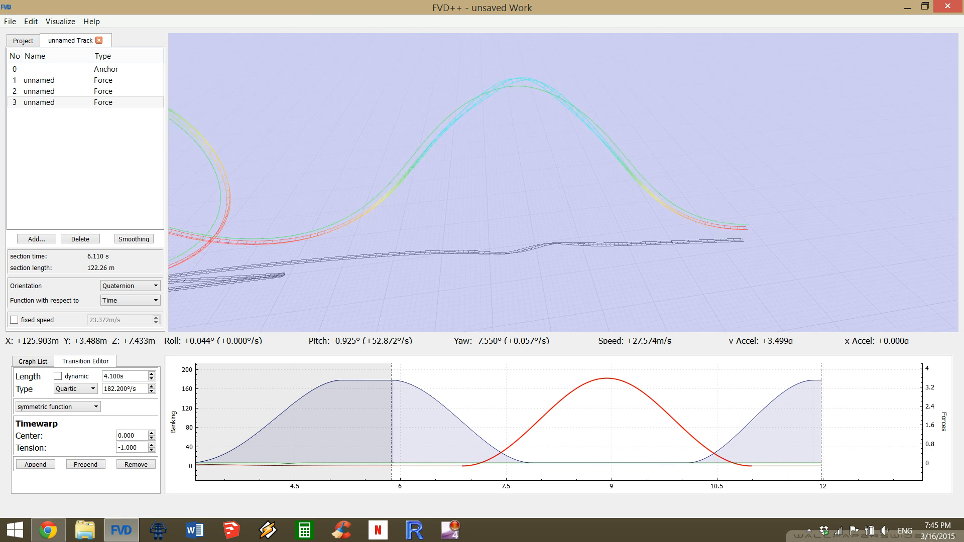
{"action": "key", "text": "w"}
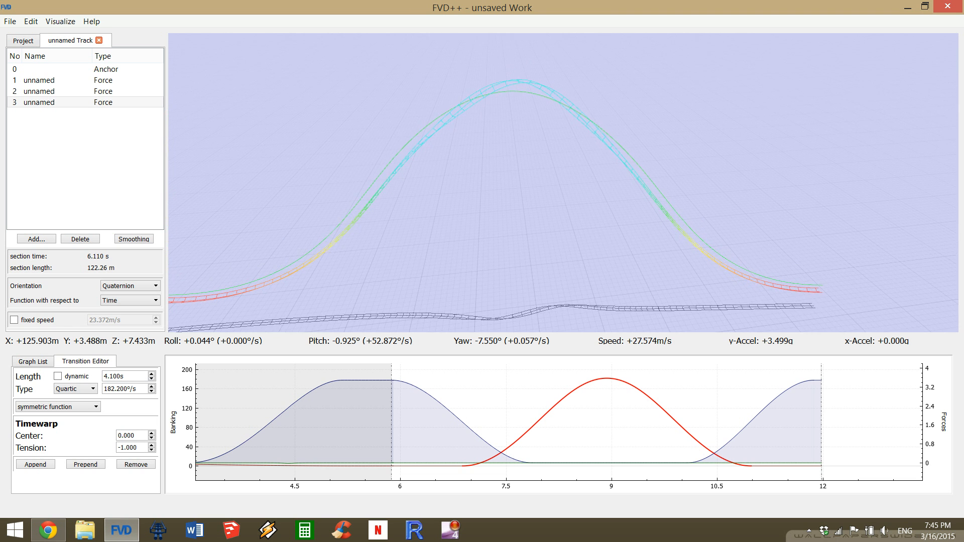
{"action": "key", "text": "s"}
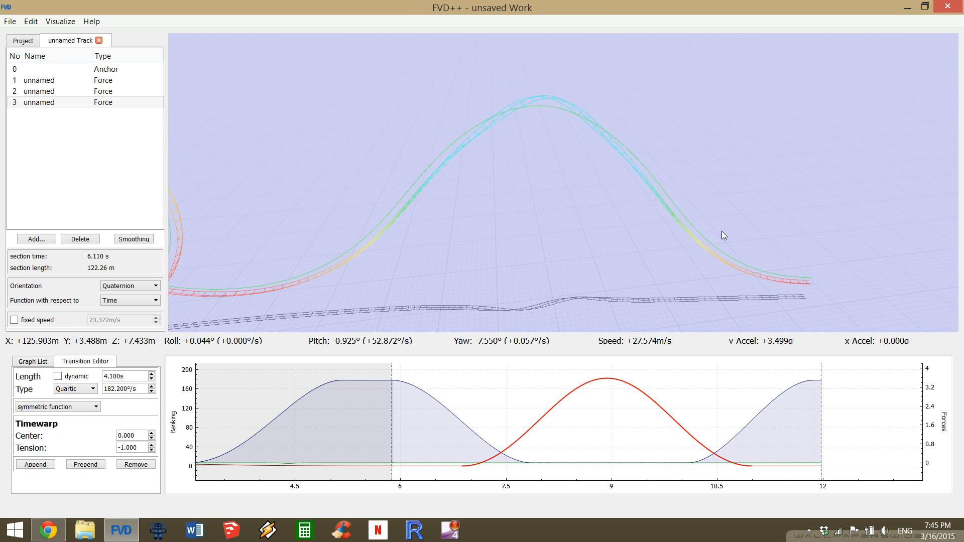
{"action": "key", "text": "r"}
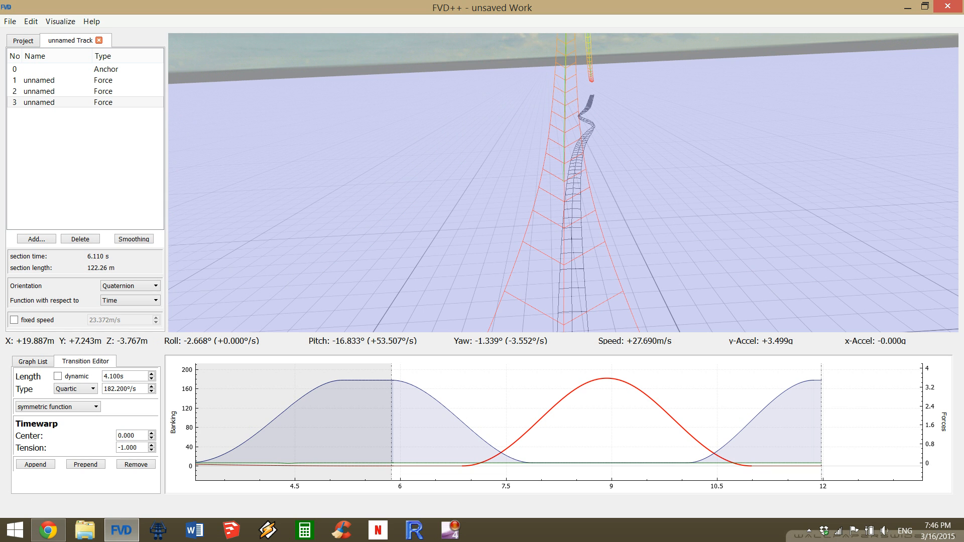
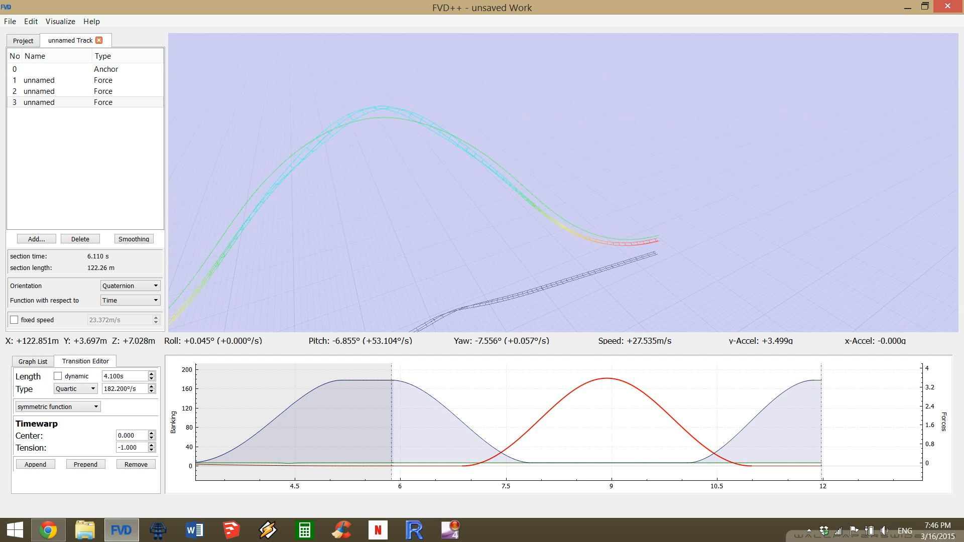
Add a new force section after the airtime hill at the end of the track.
{"action": "left_click_drag", "start_coordinate": [563, 182], "coordinate": [648, 269]}
{"action": "key", "text": "d"}
{"action": "key", "text": "d"}
{"action": "key", "text": "w"}
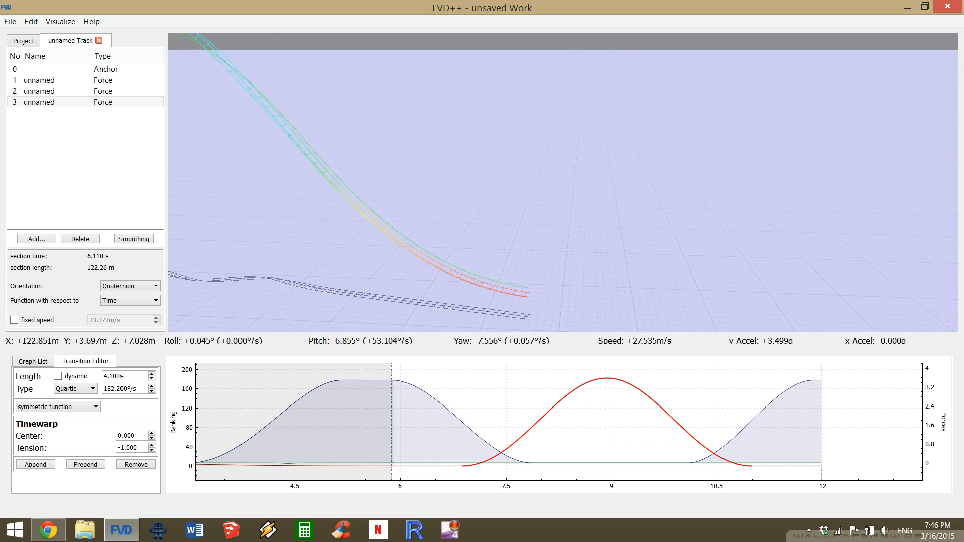
{"action": "left_click", "coordinate": [36, 239]}
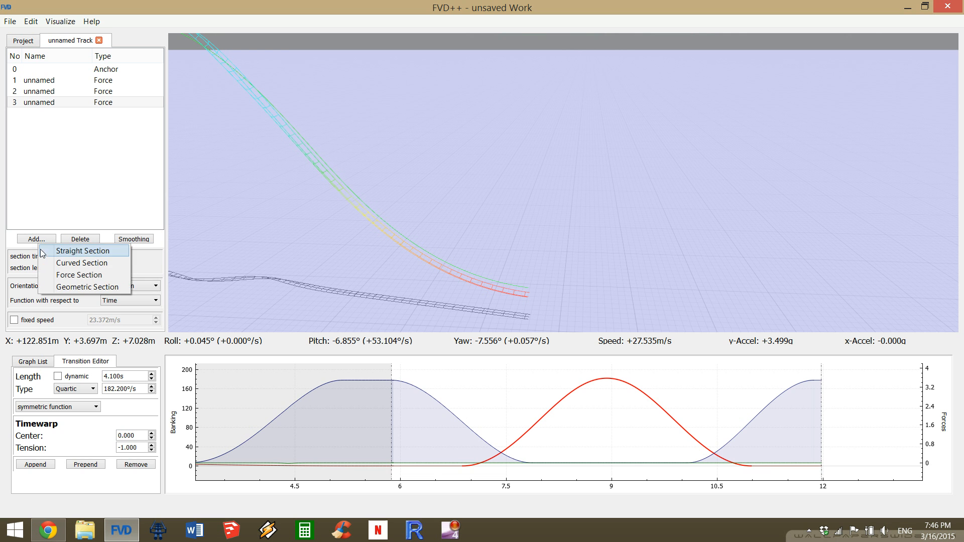
{"action": "left_click", "coordinate": [73, 275]}
{"action": "left_click_drag", "start_coordinate": [467, 186], "coordinate": [444, 158]}
{"action": "left_click_drag", "start_coordinate": [678, 241], "coordinate": [675, 252]}
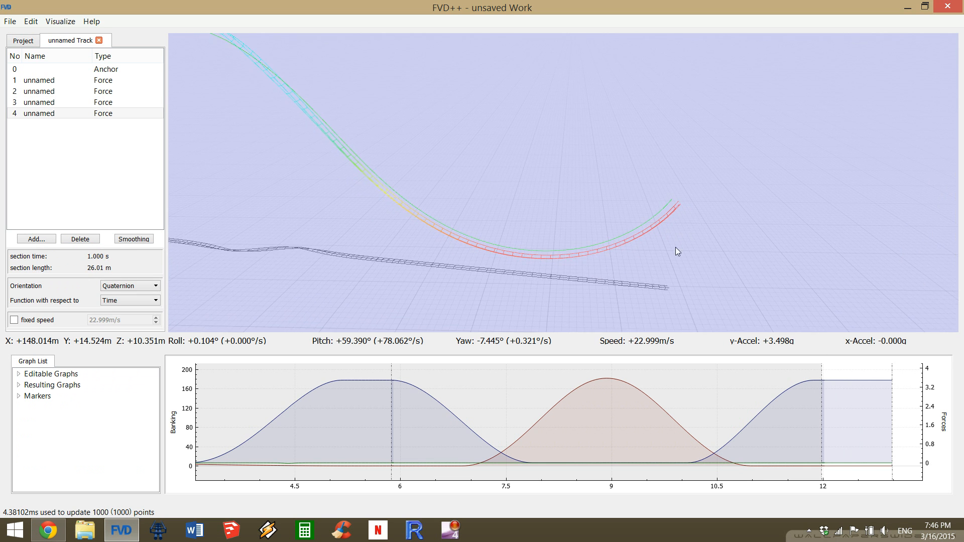
Make the lengths of the new section's roll and lateral-force transitions dynamic.
{"action": "left_click_drag", "start_coordinate": [796, 447], "coordinate": [650, 444]}
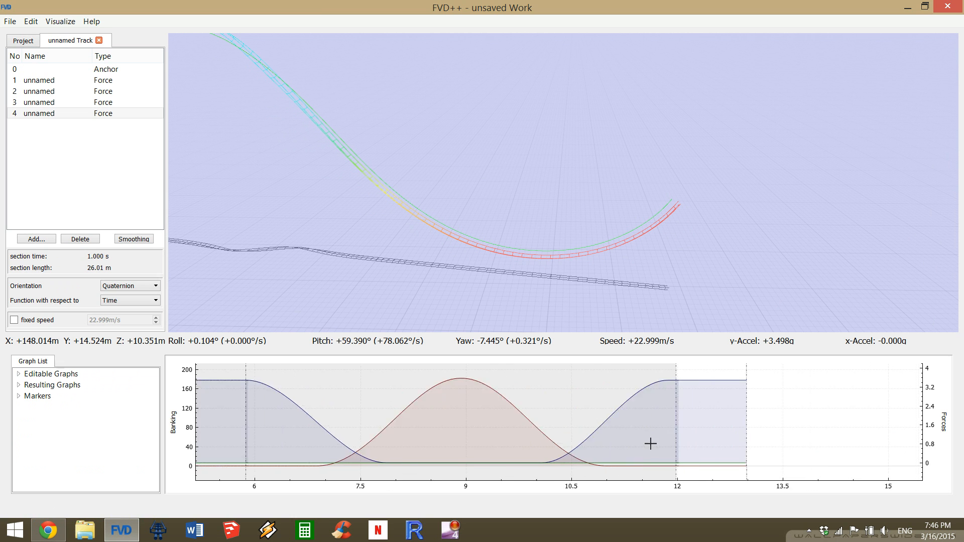
{"action": "left_click", "coordinate": [609, 467]}
{"action": "left_click", "coordinate": [58, 376]}
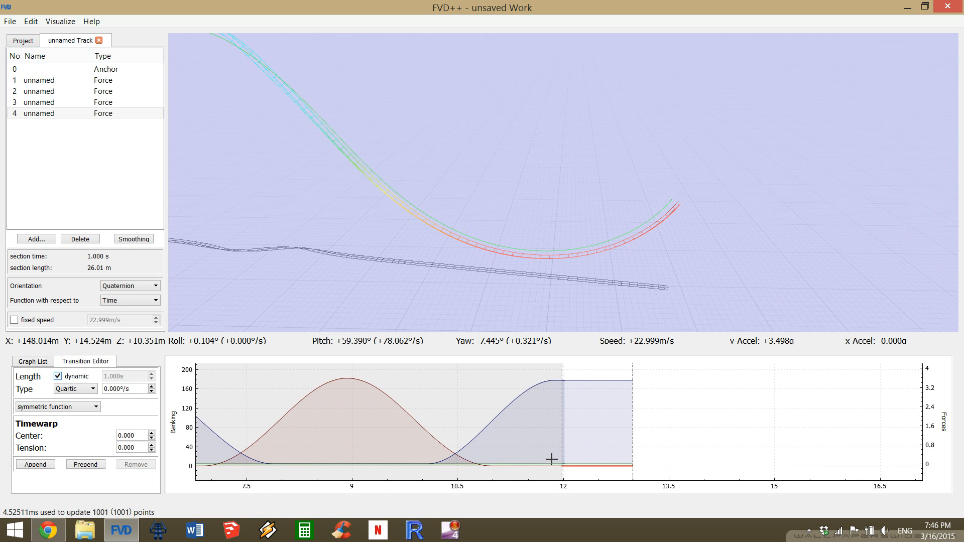
{"action": "left_click", "coordinate": [583, 464]}
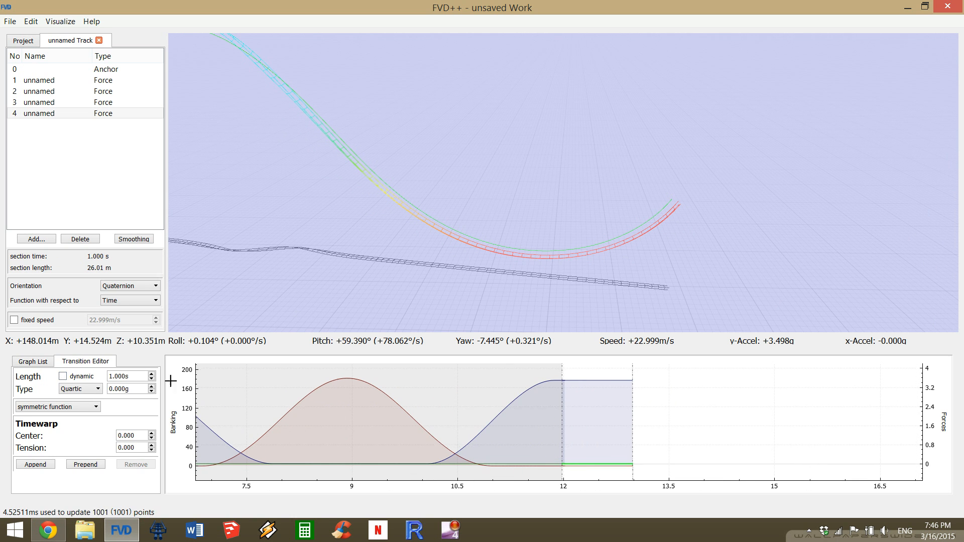
{"action": "left_click", "coordinate": [70, 377]}
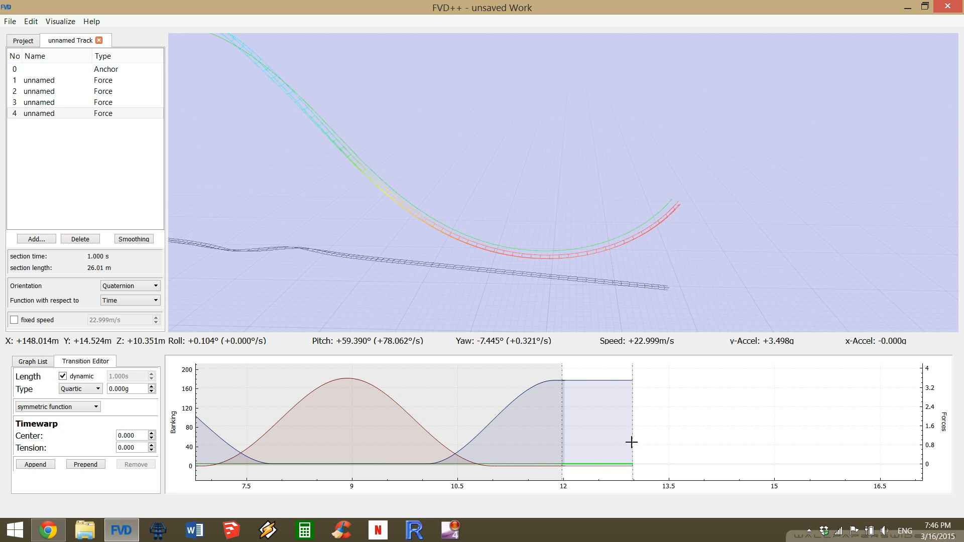
Set the length of the new section's normal-force transition to 0.570 s.
{"action": "left_click", "coordinate": [606, 380]}
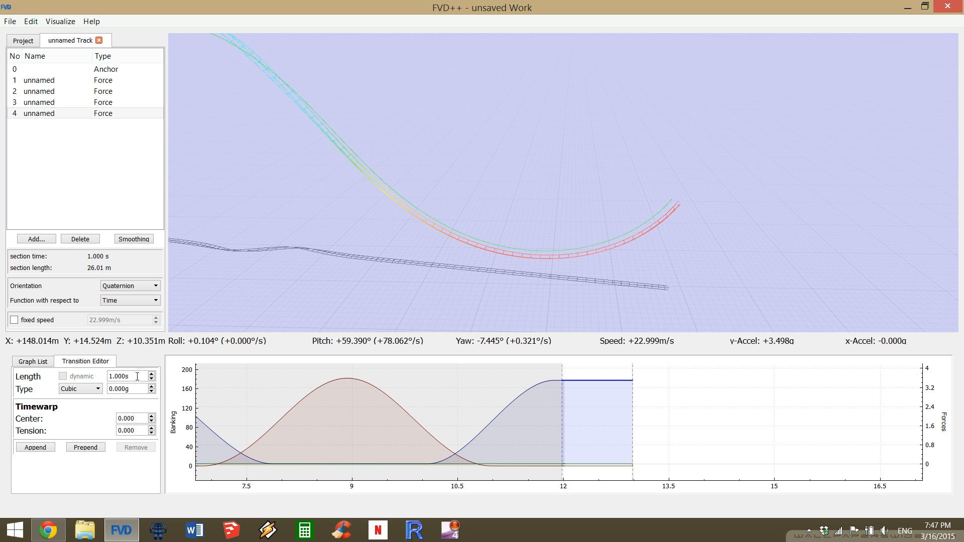
{"action": "scroll", "coordinate": [136, 376], "scroll_direction": "down", "scroll_amount": 2}
{"action": "scroll", "coordinate": [136, 375], "scroll_direction": "down", "scroll_amount": 1}
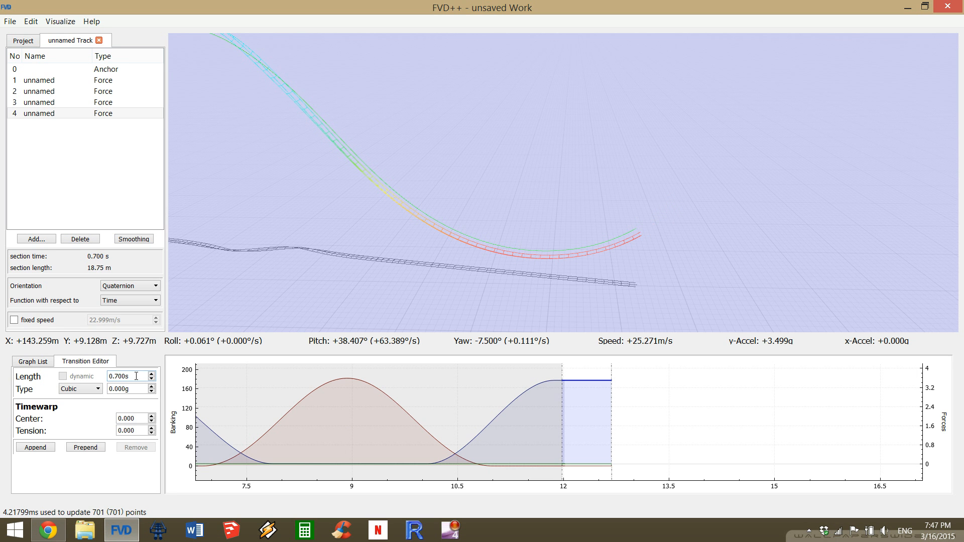
{"action": "scroll", "coordinate": [136, 375], "scroll_direction": "down", "scroll_amount": 1}
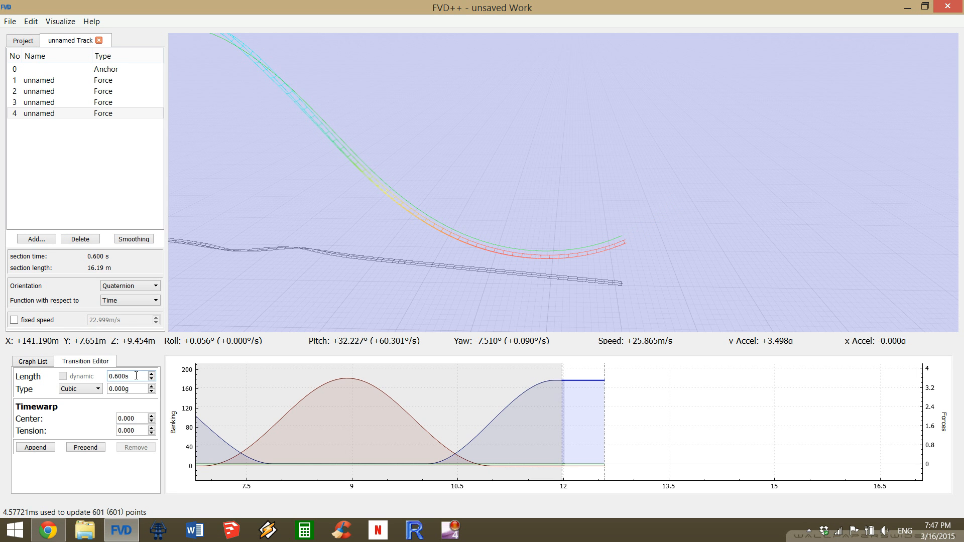
{"action": "scroll", "coordinate": [136, 375], "scroll_direction": "down", "scroll_amount": 1}
{"action": "scroll", "coordinate": [136, 375], "scroll_direction": "up", "scroll_amount": 2}
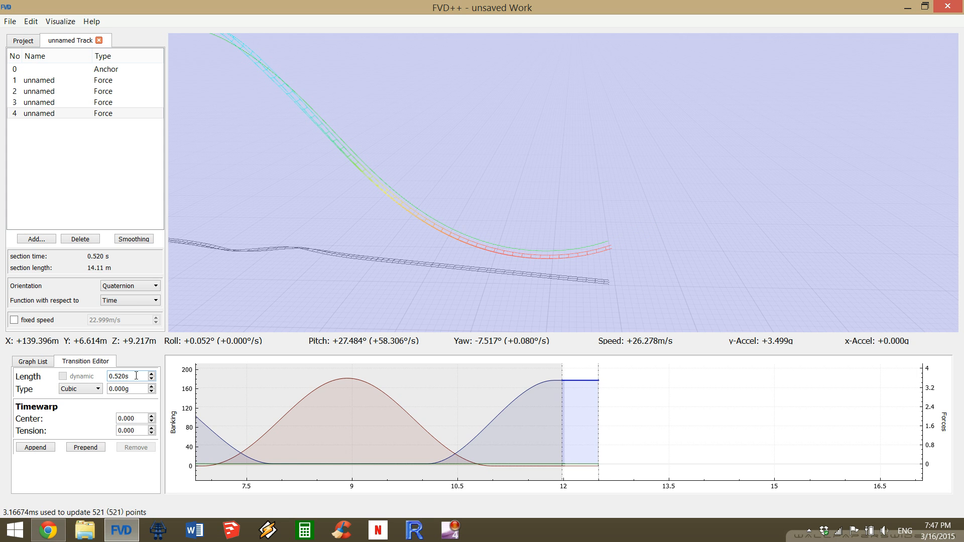
{"action": "scroll", "coordinate": [136, 375], "scroll_direction": "up", "scroll_amount": 2}
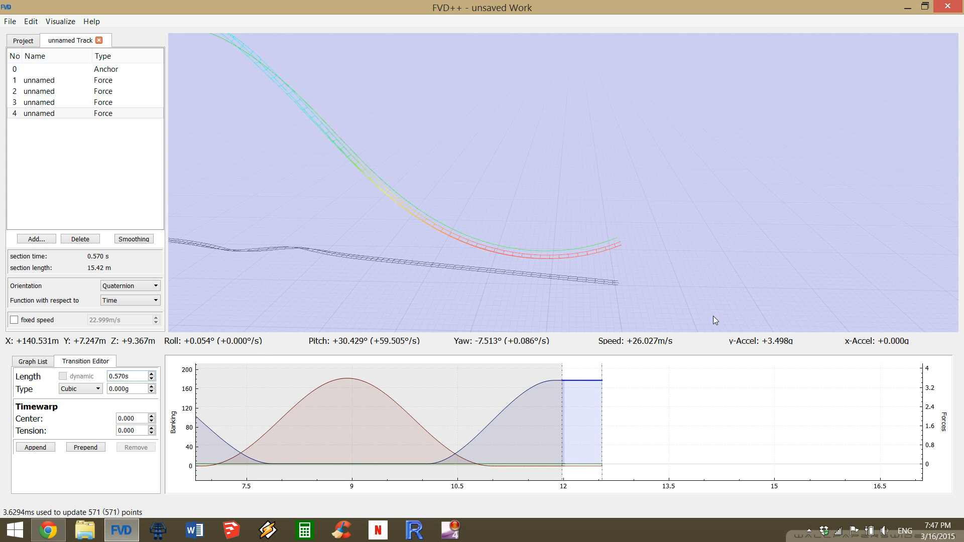
Append two more normal-force transitions and set the length of the middle one to 0.300 s.
{"action": "left_click", "coordinate": [35, 447]}
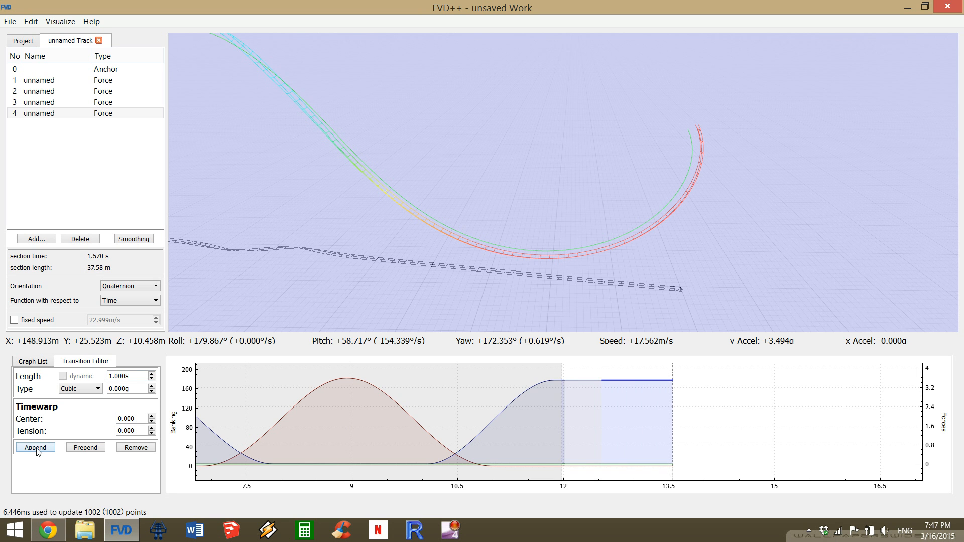
{"action": "left_click", "coordinate": [37, 451]}
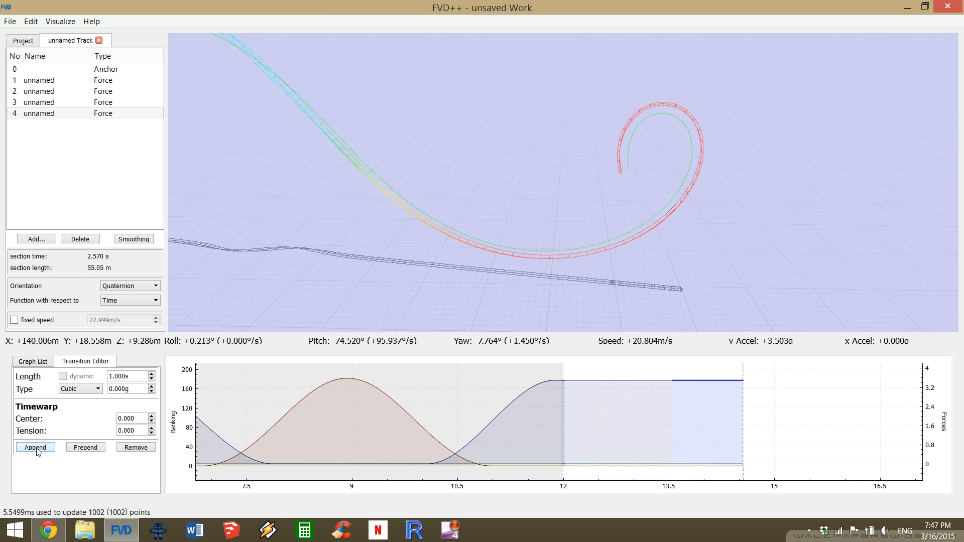
{"action": "left_click", "coordinate": [648, 386]}
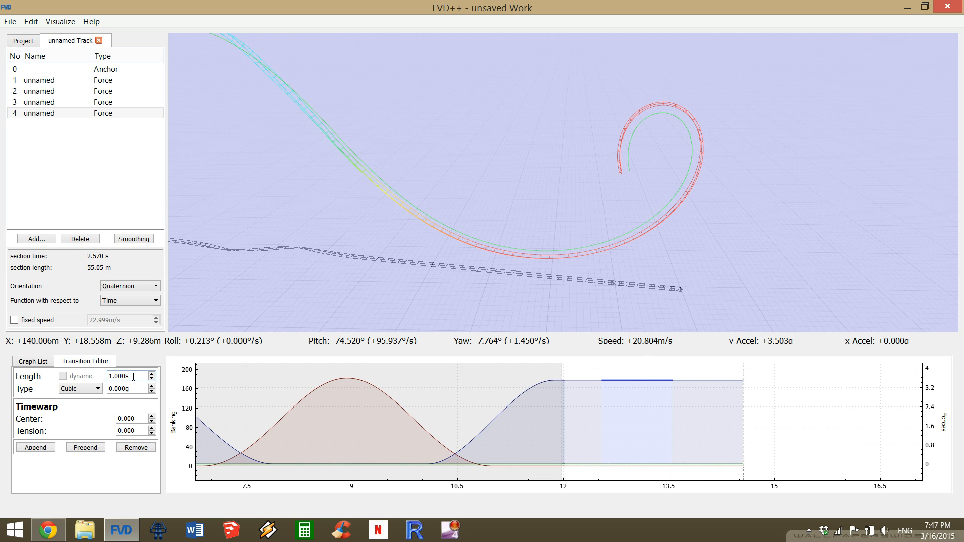
{"action": "scroll", "coordinate": [134, 377], "scroll_direction": "down", "scroll_amount": 6}
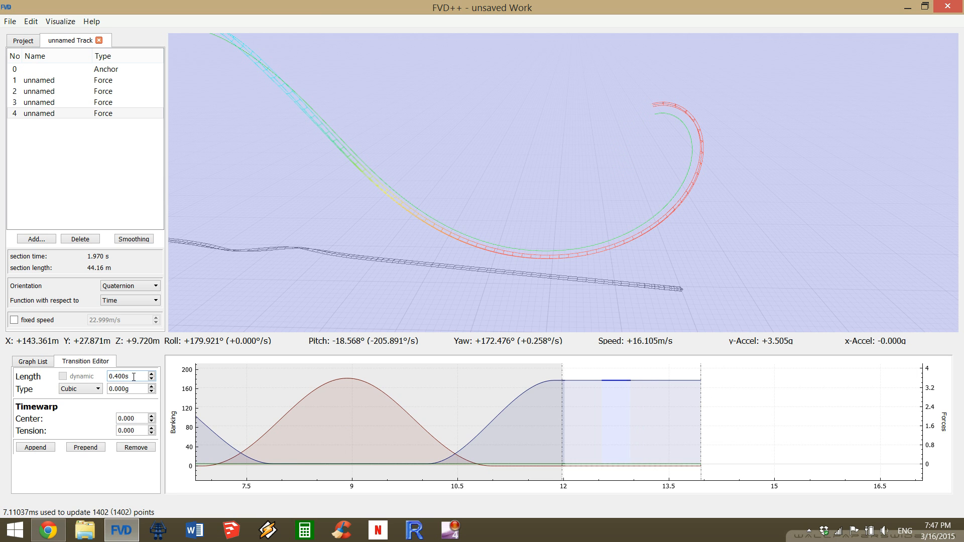
{"action": "scroll", "coordinate": [134, 377], "scroll_direction": "down", "scroll_amount": 1}
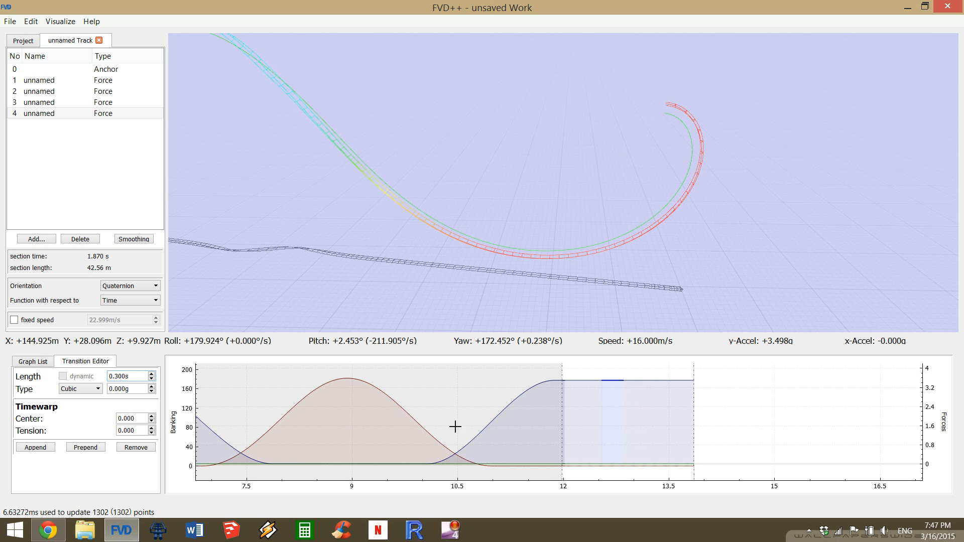
Set the force change of the last normal-force transition to -3.000 g.
{"action": "left_click", "coordinate": [646, 381]}
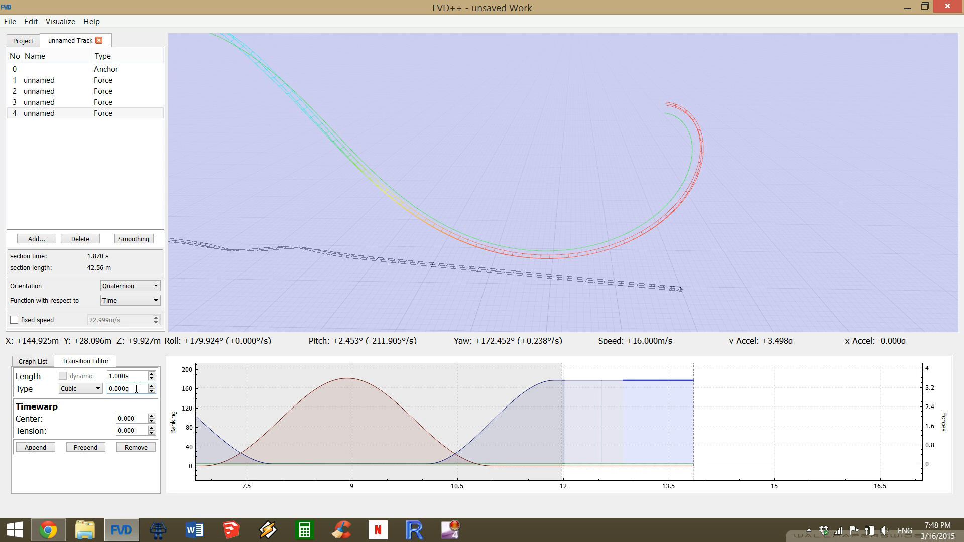
{"action": "scroll", "coordinate": [136, 389], "scroll_direction": "down", "scroll_amount": 9}
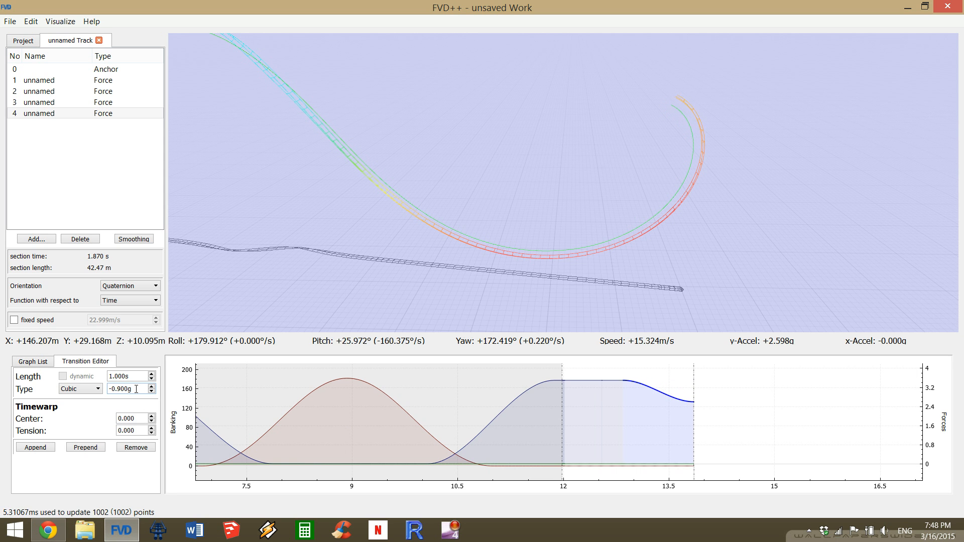
{"action": "scroll", "coordinate": [136, 389], "scroll_direction": "down", "scroll_amount": 9}
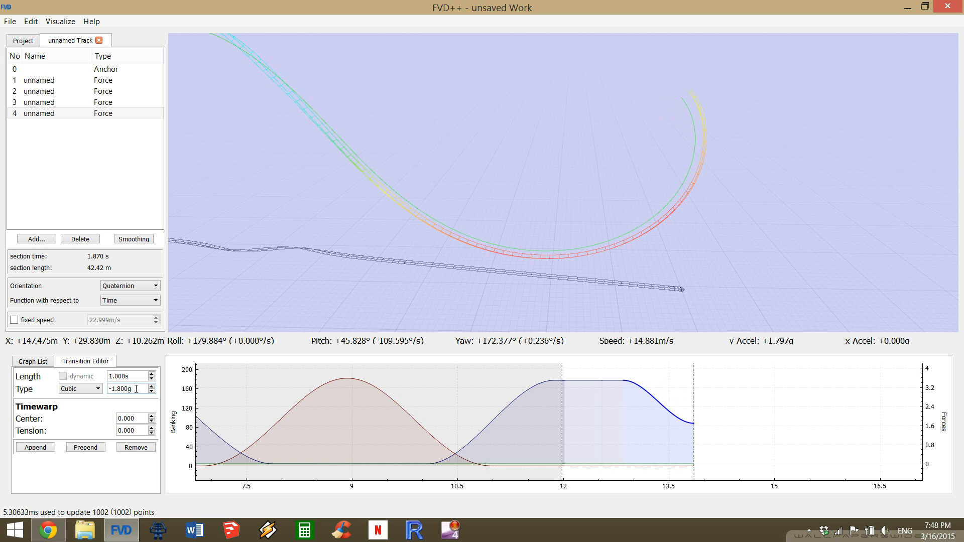
{"action": "scroll", "coordinate": [136, 389], "scroll_direction": "down", "scroll_amount": 9}
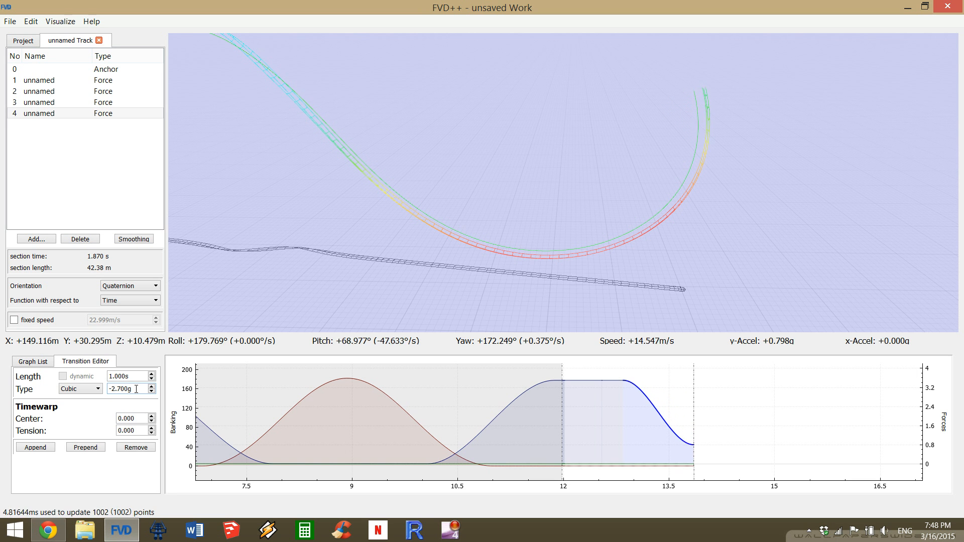
{"action": "scroll", "coordinate": [136, 389], "scroll_direction": "down", "scroll_amount": 2}
{"action": "scroll", "coordinate": [136, 389], "scroll_direction": "down", "scroll_amount": 1}
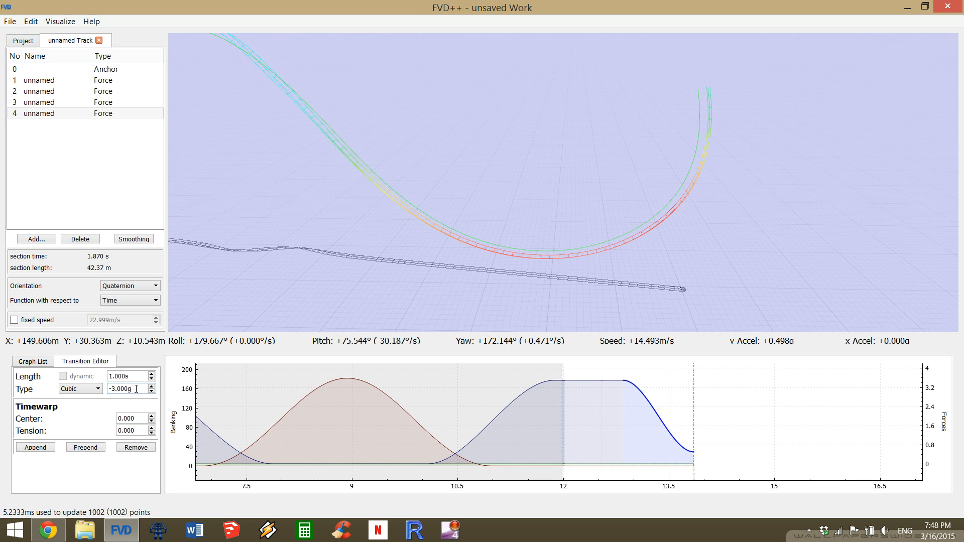
{"action": "scroll", "coordinate": [136, 389], "scroll_direction": "down", "scroll_amount": 1}
{"action": "scroll", "coordinate": [136, 389], "scroll_direction": "up", "scroll_amount": 1}
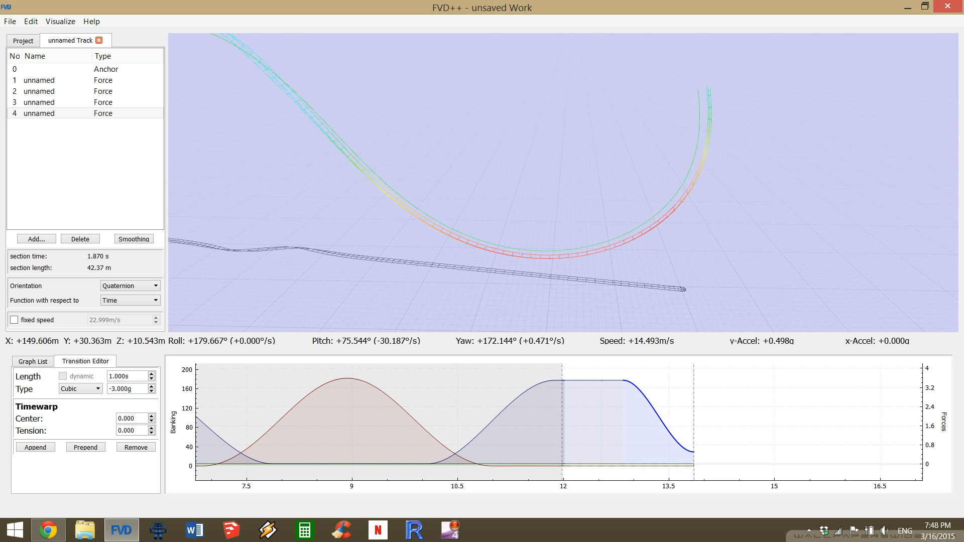
Lengthen the falling normal-force transition to 1.700 s to carry the track over the loop's top.
{"action": "left_click_drag", "start_coordinate": [759, 192], "coordinate": [761, 170]}
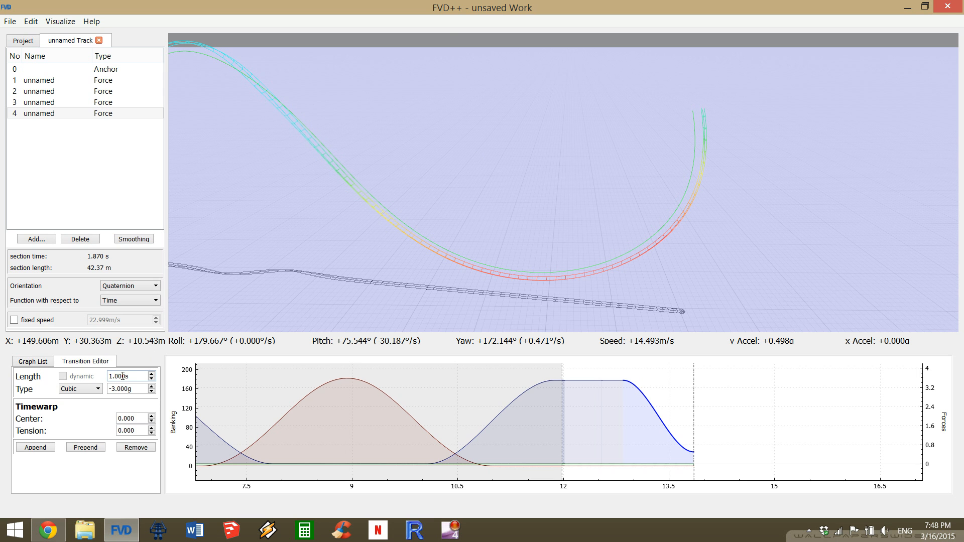
{"action": "scroll", "coordinate": [131, 376], "scroll_direction": "up", "scroll_amount": 6}
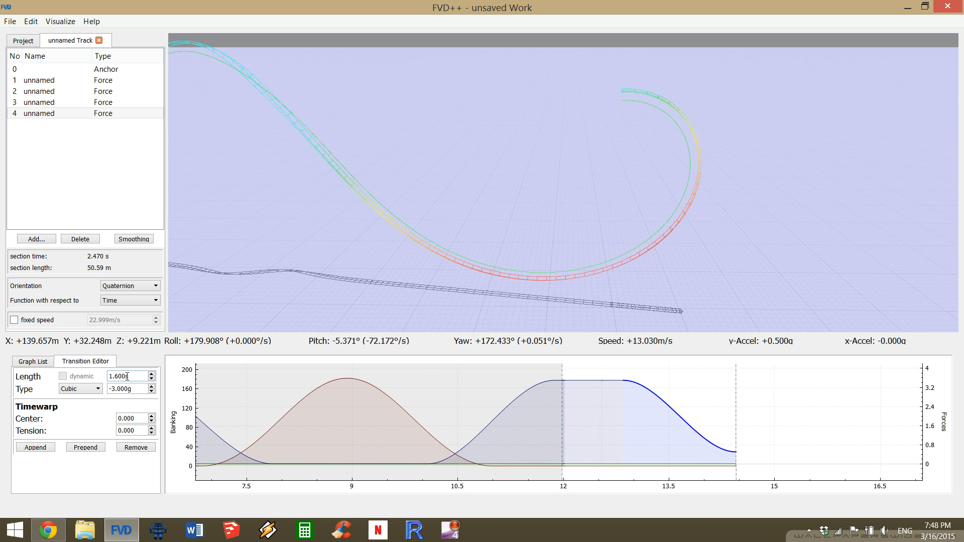
{"action": "scroll", "coordinate": [127, 377], "scroll_direction": "up", "scroll_amount": 1}
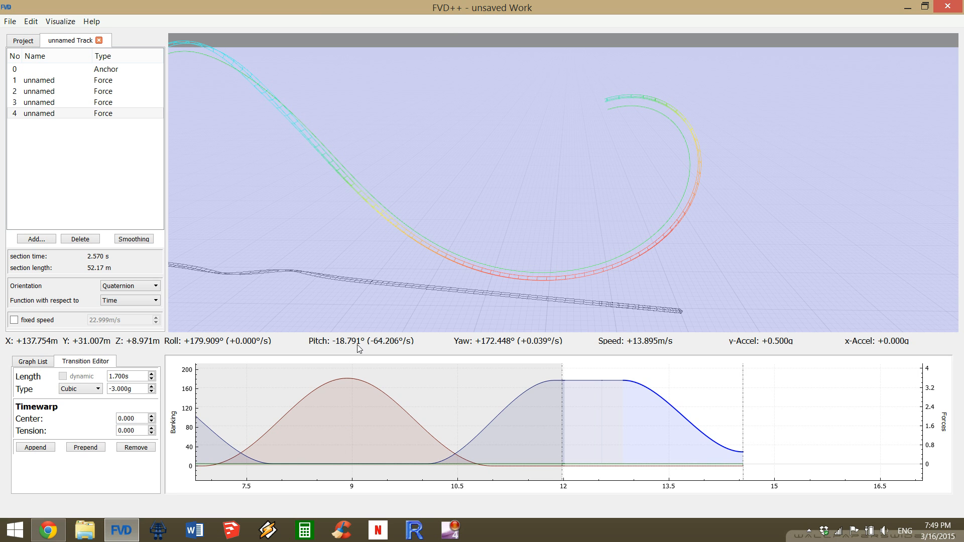
Append two 1.000 s normal-force transitions and set the force change of the last one to 3.000 g.
{"action": "left_click", "coordinate": [42, 450]}
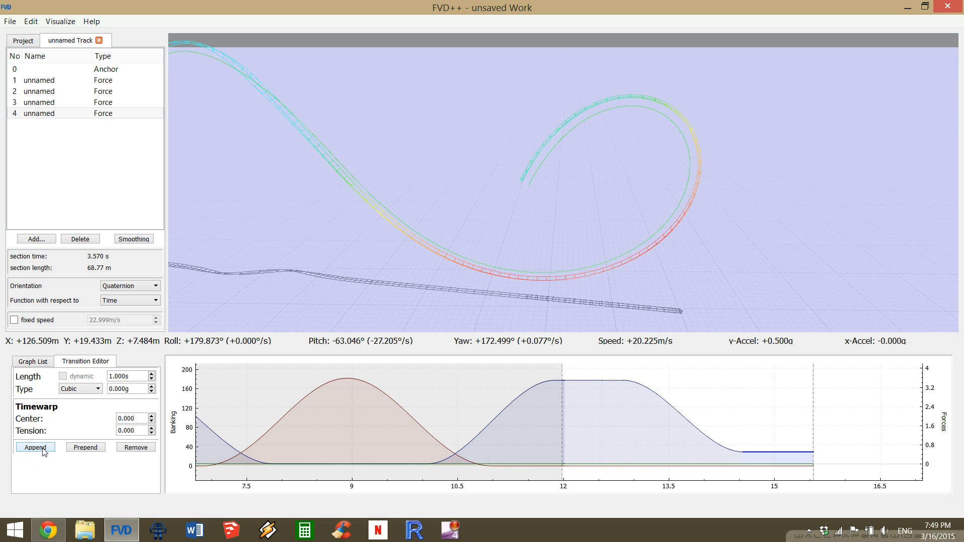
{"action": "left_click", "coordinate": [43, 448]}
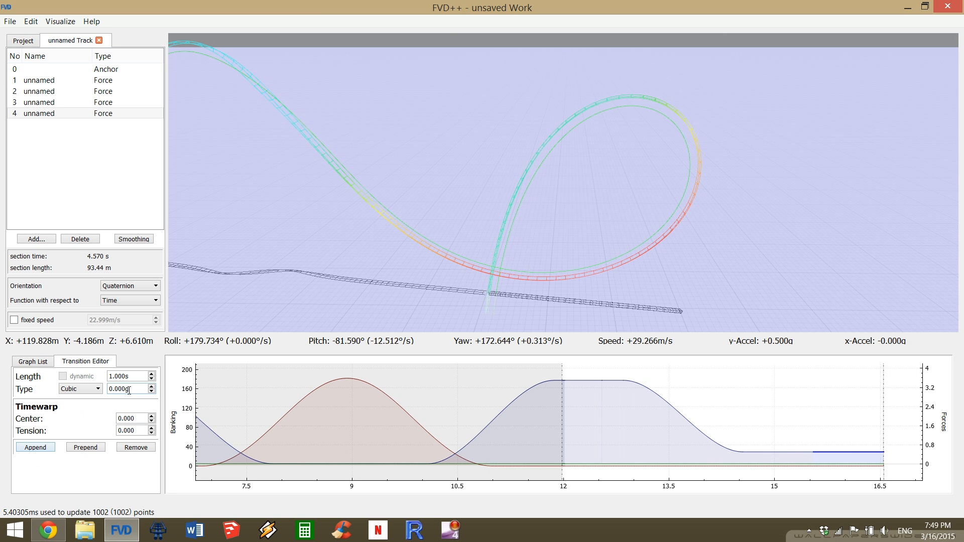
{"action": "scroll", "coordinate": [129, 390], "scroll_direction": "up", "scroll_amount": 9}
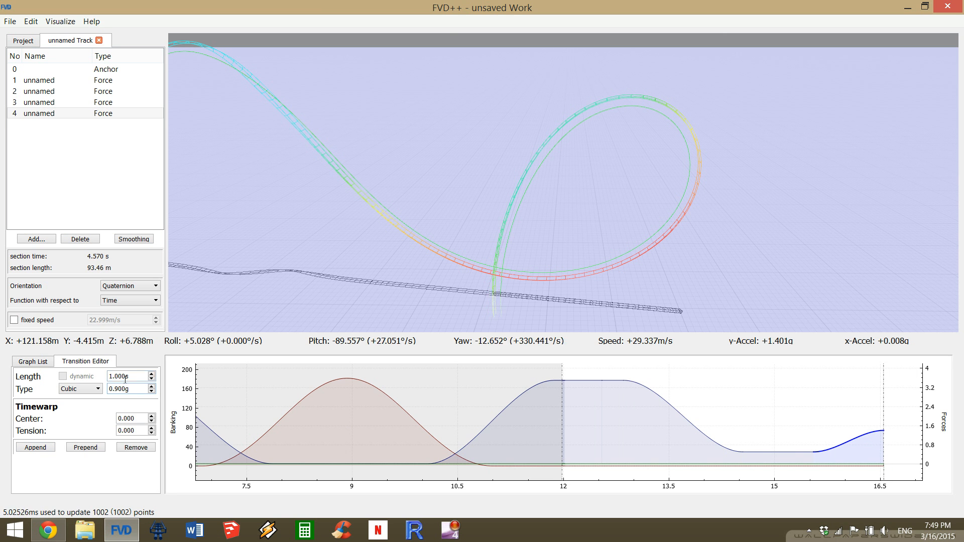
{"action": "scroll", "coordinate": [125, 380], "scroll_direction": "up", "scroll_amount": 4}
{"action": "scroll", "coordinate": [129, 374], "scroll_direction": "down", "scroll_amount": 4}
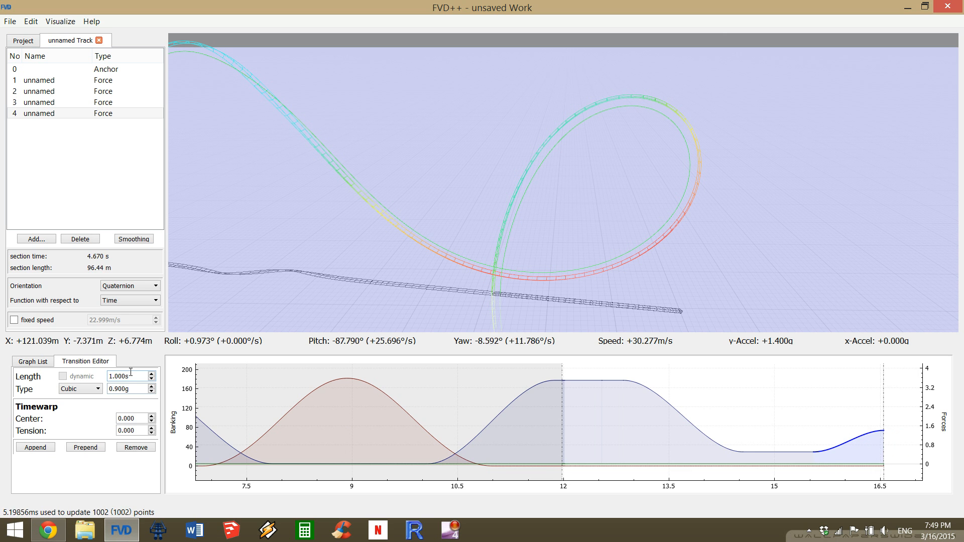
{"action": "scroll", "coordinate": [134, 393], "scroll_direction": "up", "scroll_amount": 1}
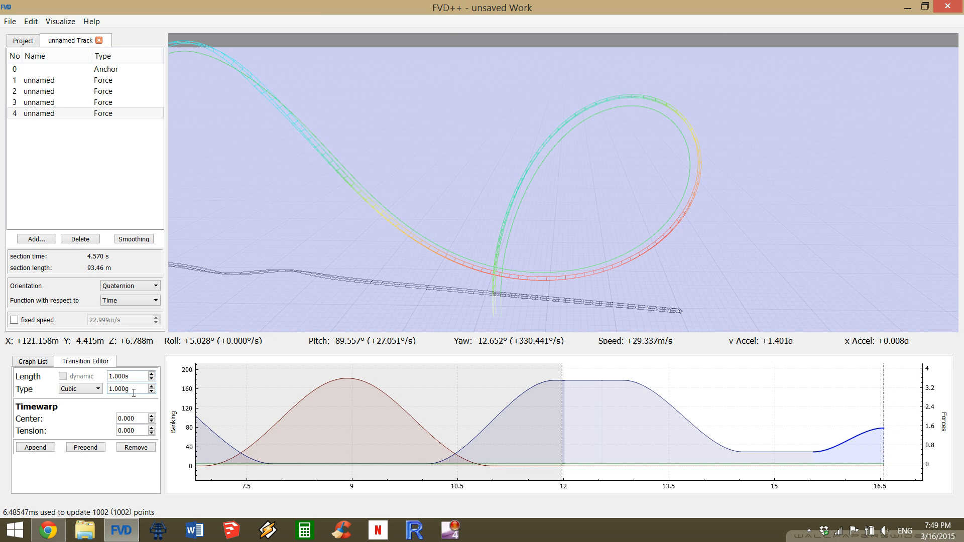
{"action": "scroll", "coordinate": [134, 392], "scroll_direction": "up", "scroll_amount": 11}
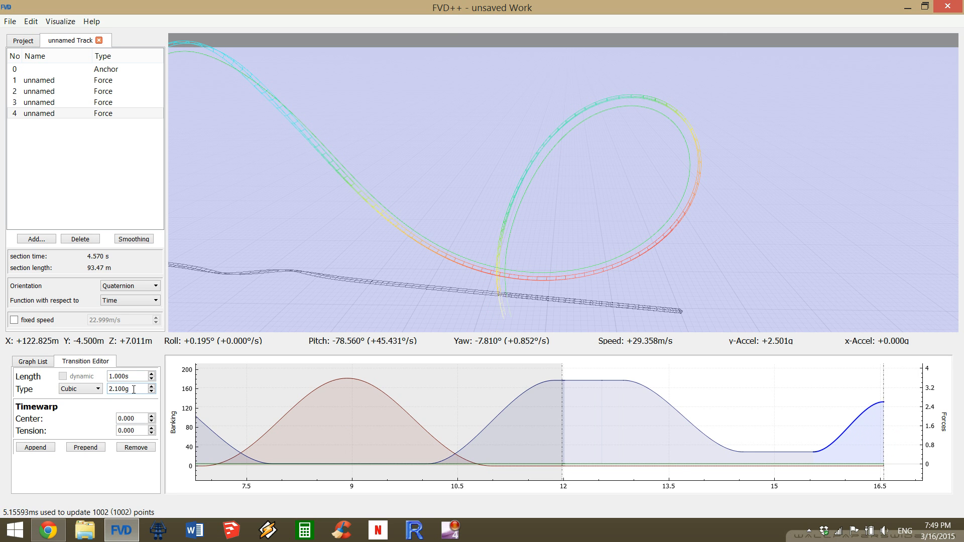
{"action": "scroll", "coordinate": [134, 389], "scroll_direction": "up", "scroll_amount": 8}
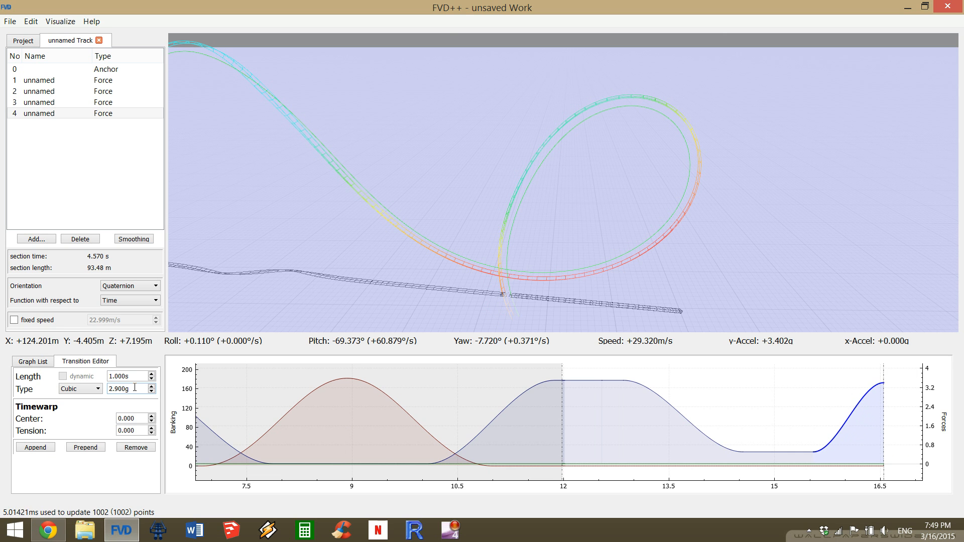
{"action": "scroll", "coordinate": [135, 387], "scroll_direction": "up", "scroll_amount": 1}
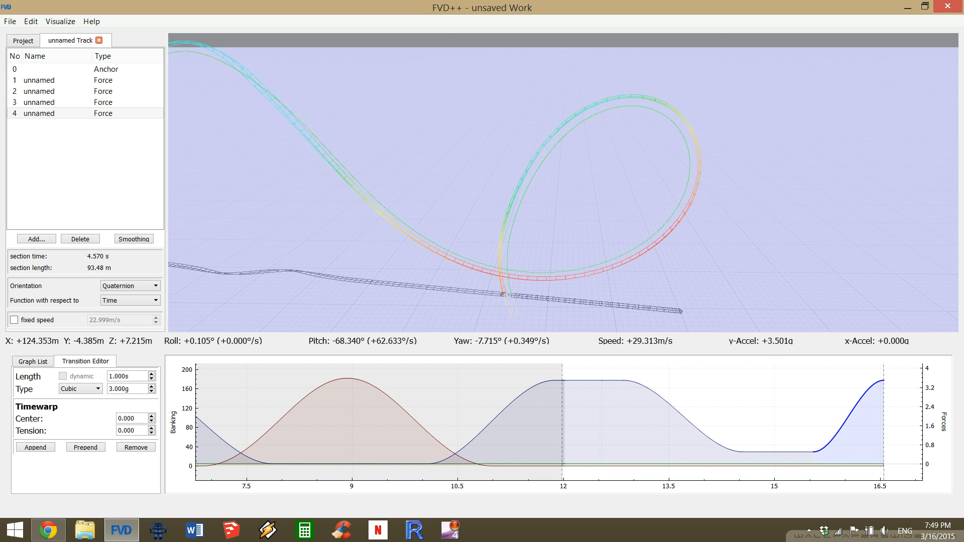
{"action": "key", "text": "s"}
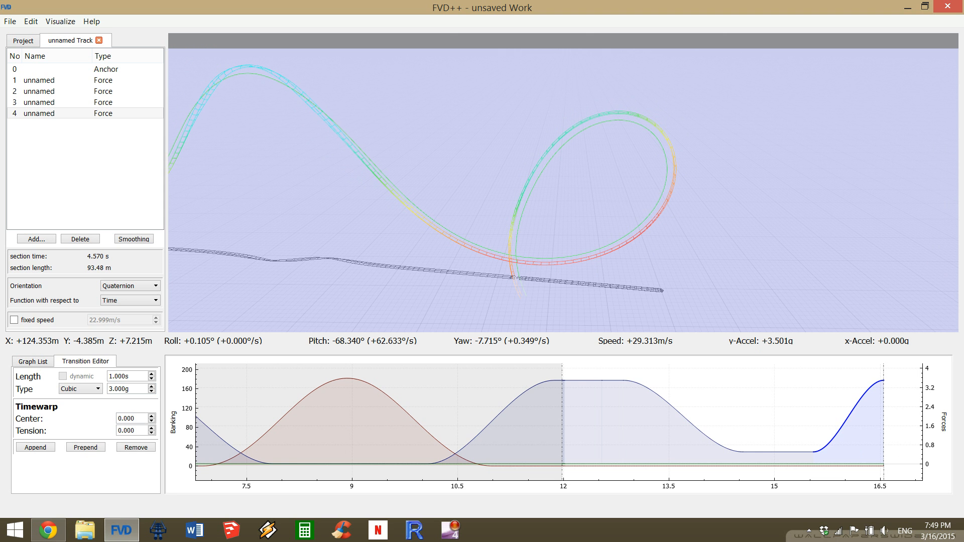
Turn off the dynamic length of the section's roll-rate transition and shorten it to 1.570 s.
{"action": "key", "text": "d"}
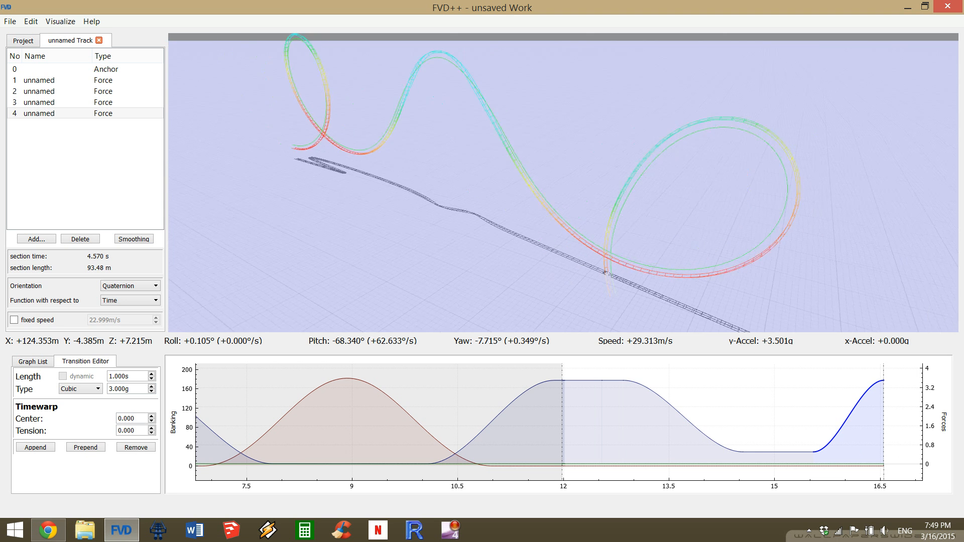
{"action": "key", "text": "d"}
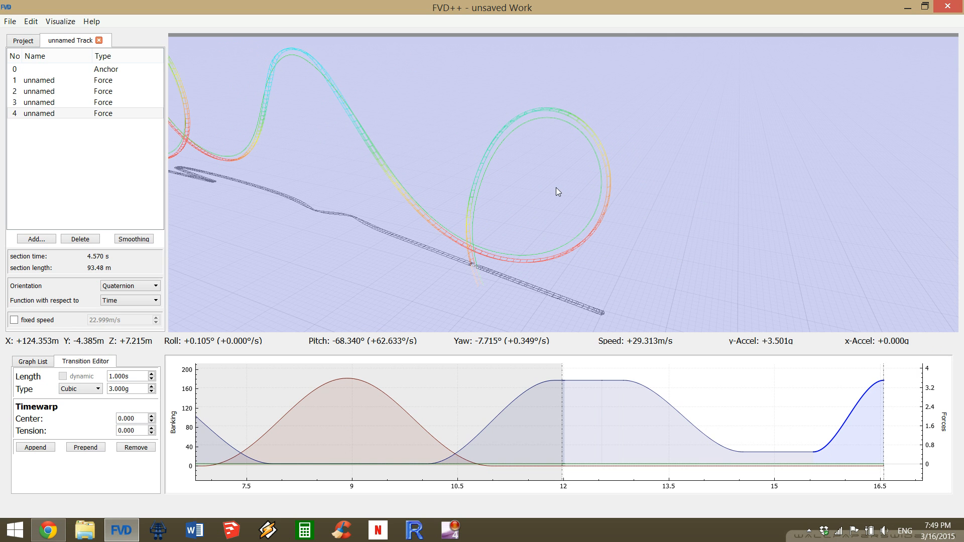
{"action": "left_click", "coordinate": [849, 466]}
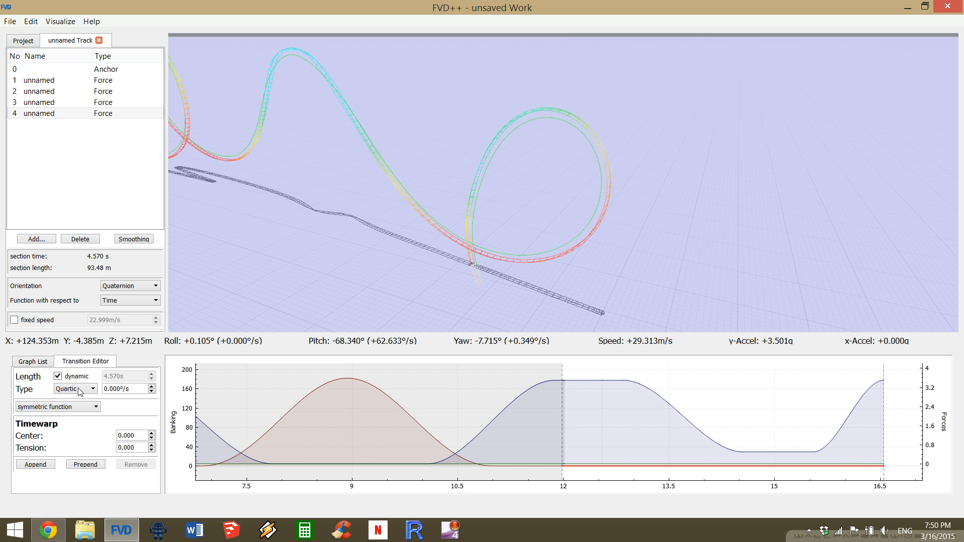
{"action": "left_click", "coordinate": [61, 378]}
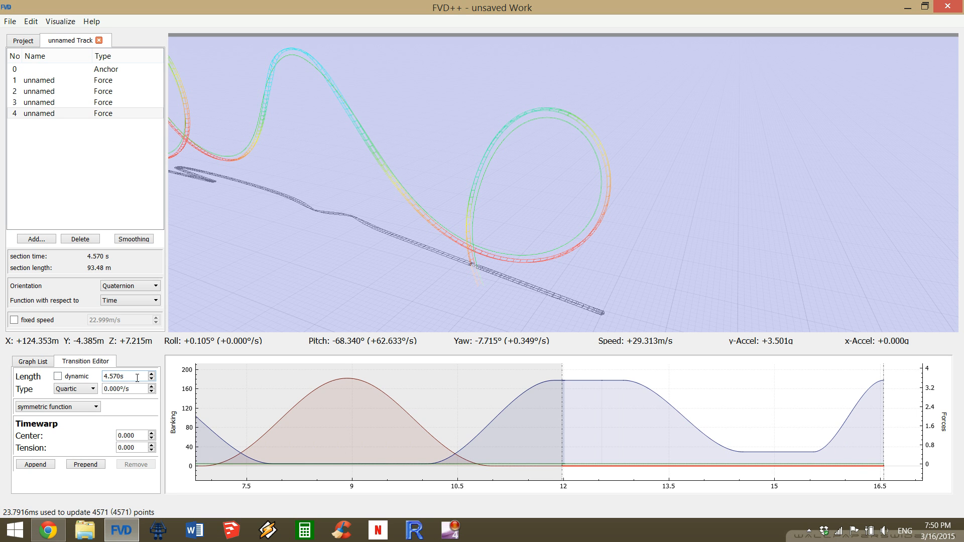
{"action": "scroll", "coordinate": [137, 377], "scroll_direction": "down", "scroll_amount": 11}
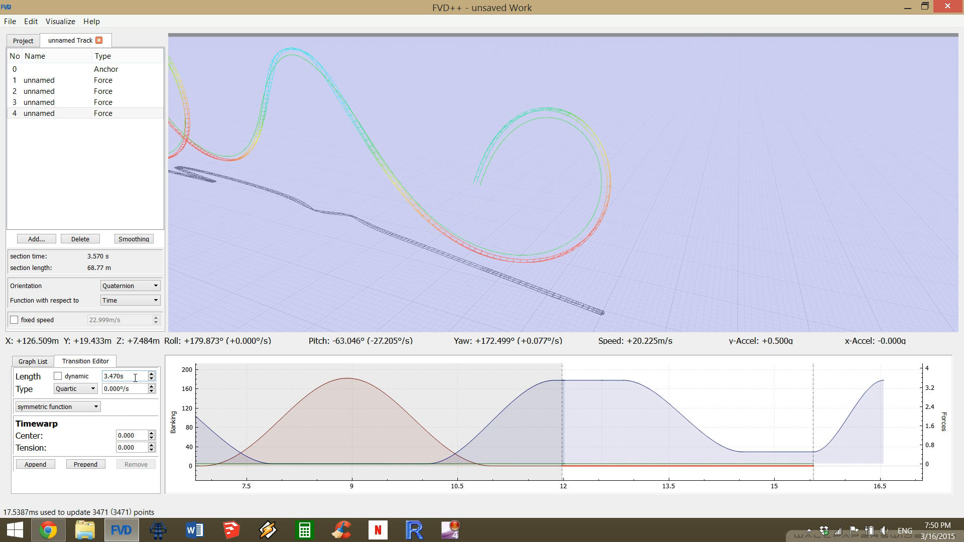
{"action": "scroll", "coordinate": [135, 377], "scroll_direction": "down", "scroll_amount": 10}
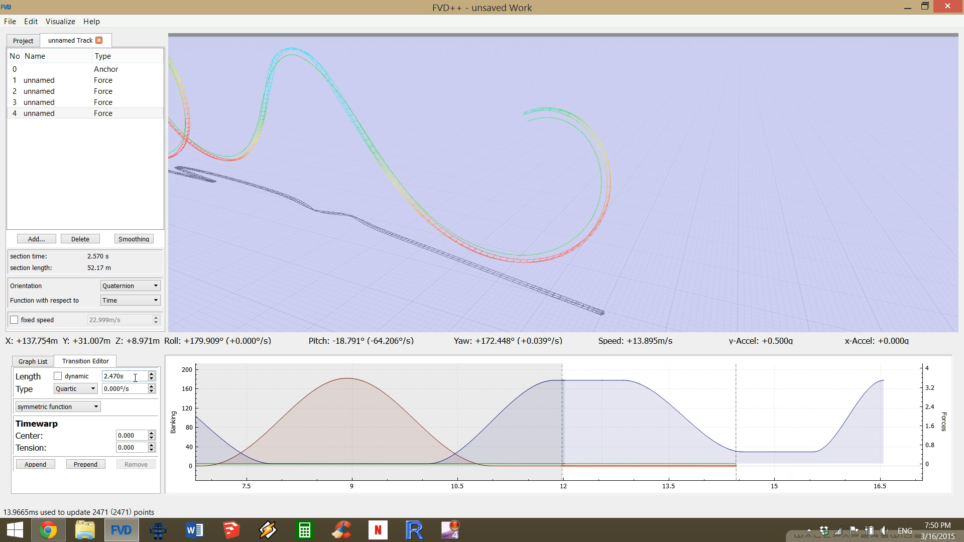
{"action": "scroll", "coordinate": [135, 378], "scroll_direction": "down", "scroll_amount": 8}
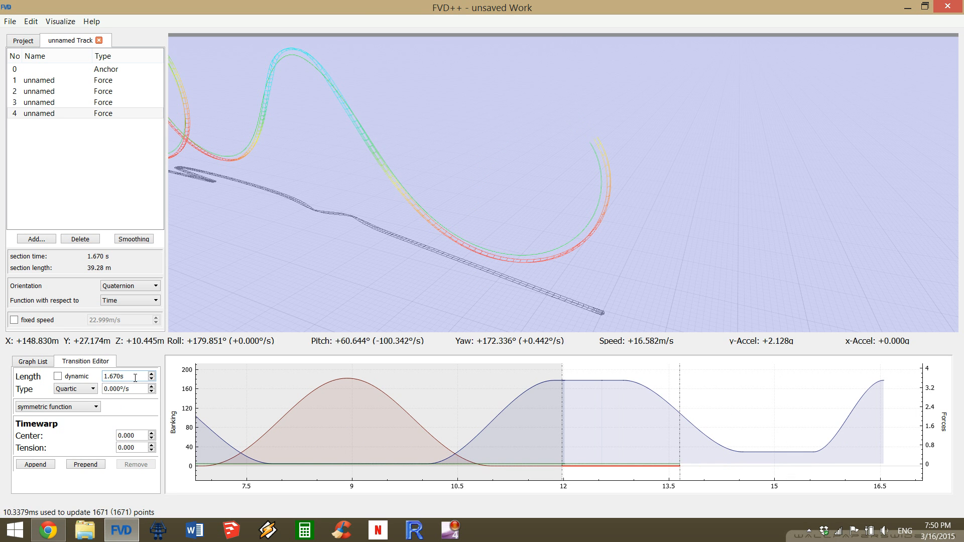
{"action": "scroll", "coordinate": [135, 378], "scroll_direction": "down", "scroll_amount": 1}
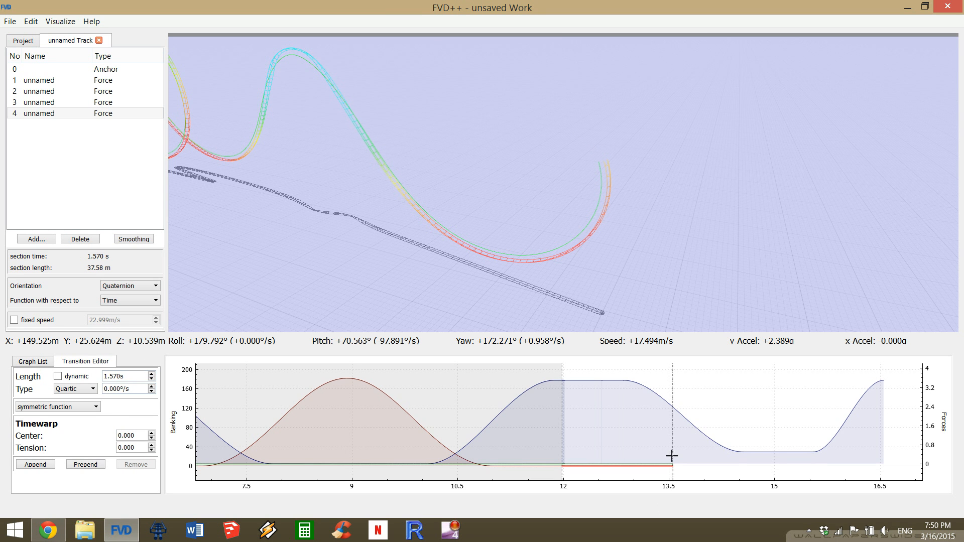
Append a roll-rate transition with dynamic length and set its roll rate to -100.000°/s.
{"action": "left_click", "coordinate": [35, 464]}
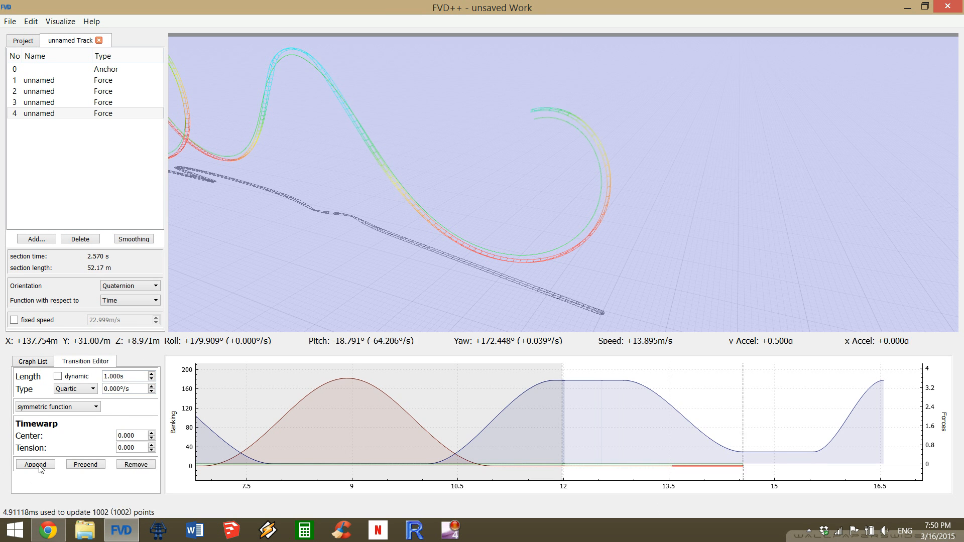
{"action": "left_click", "coordinate": [58, 376]}
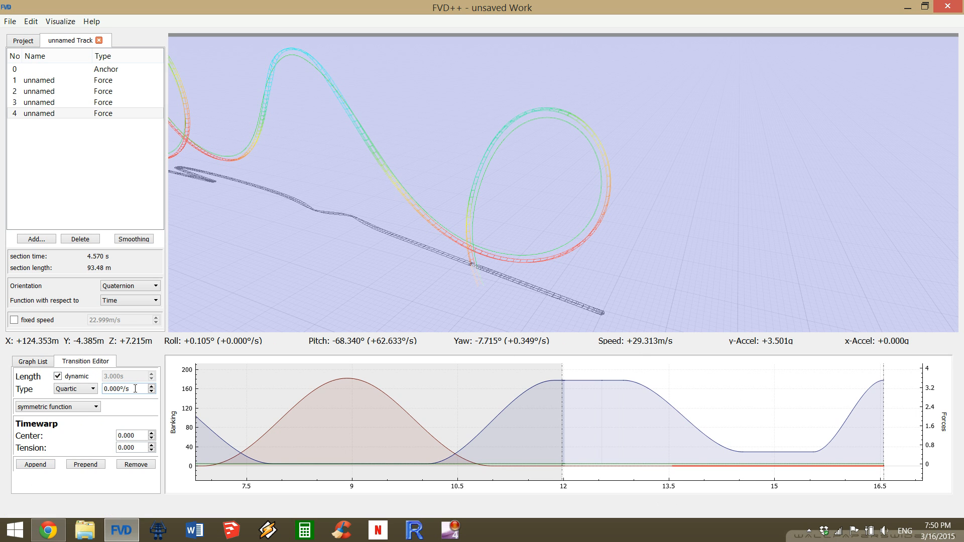
{"action": "scroll", "coordinate": [138, 386], "scroll_direction": "up", "scroll_amount": 20}
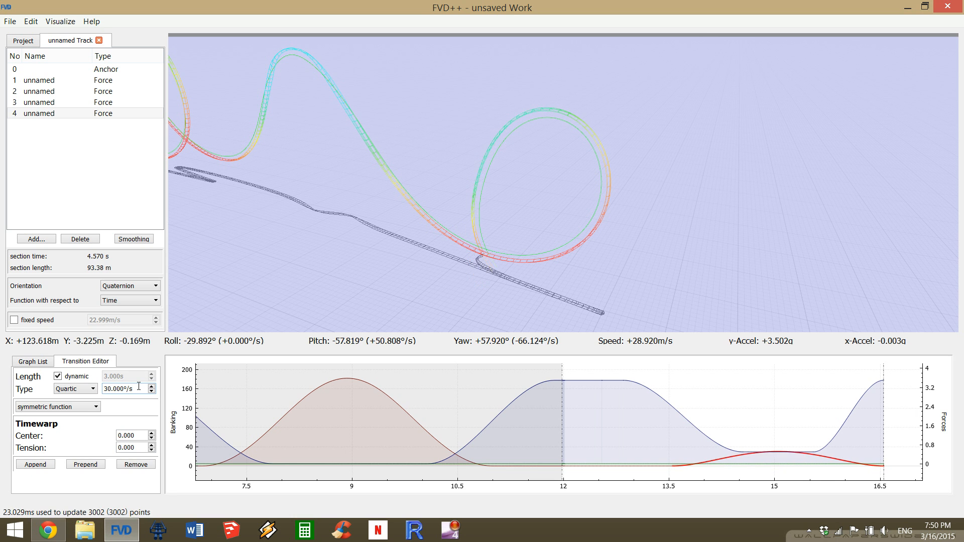
{"action": "scroll", "coordinate": [139, 386], "scroll_direction": "down", "scroll_amount": 20}
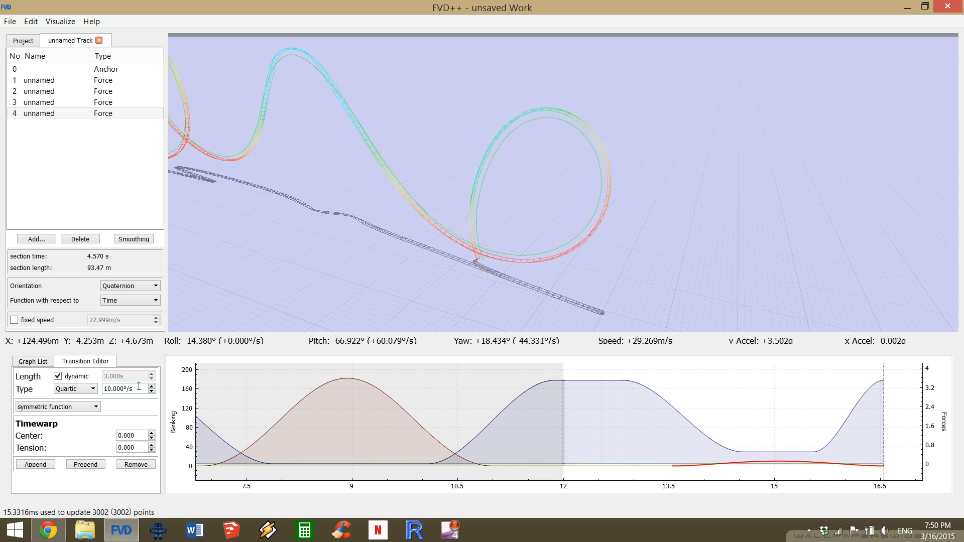
{"action": "scroll", "coordinate": [139, 386], "scroll_direction": "down", "scroll_amount": 20}
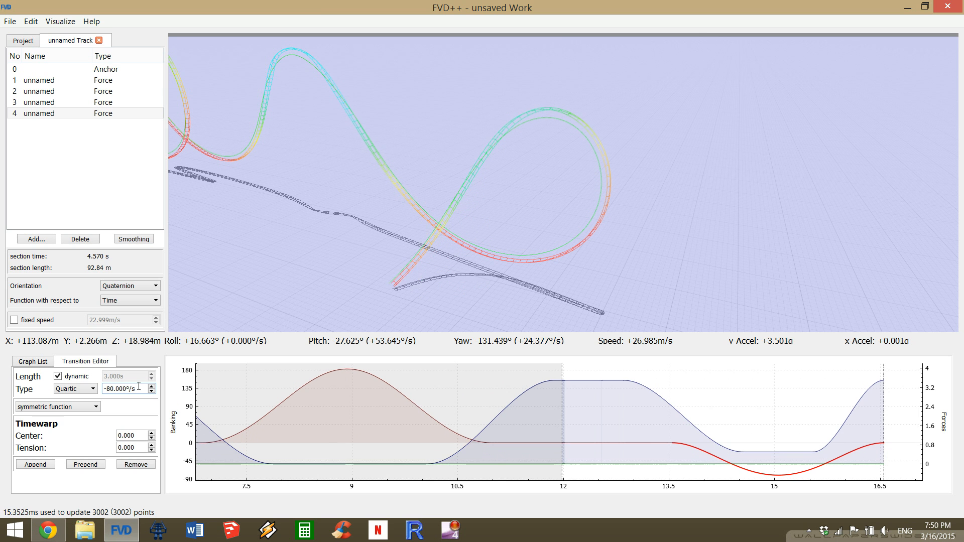
{"action": "scroll", "coordinate": [138, 386], "scroll_direction": "down", "scroll_amount": 10}
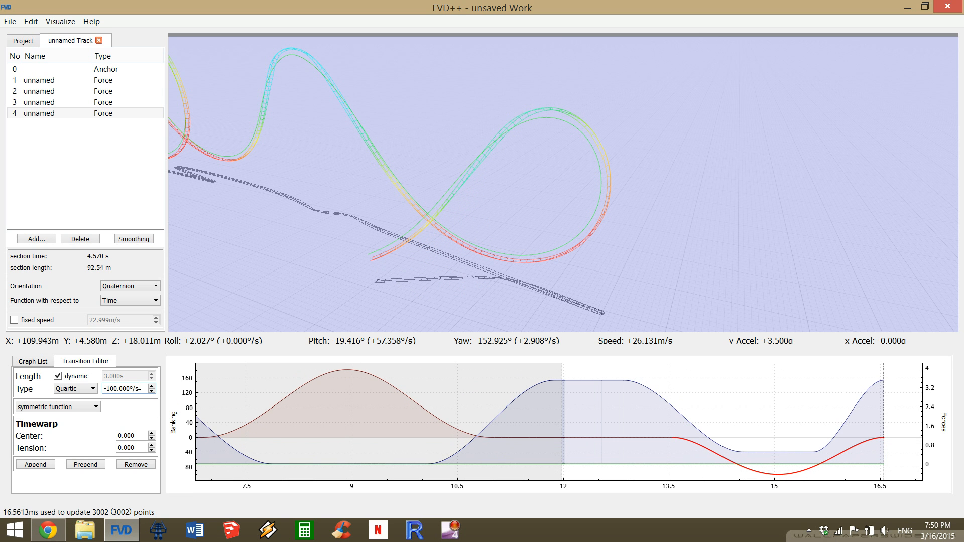
Shorten the flat normal-force transition at the loop's top to 0.700 s.
{"action": "left_click", "coordinate": [783, 451]}
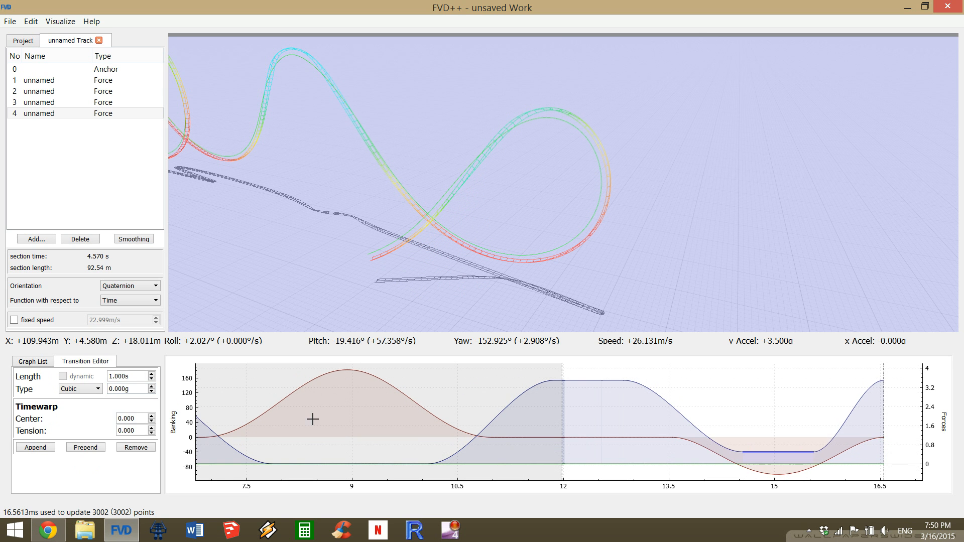
{"action": "scroll", "coordinate": [132, 374], "scroll_direction": "down", "scroll_amount": 1}
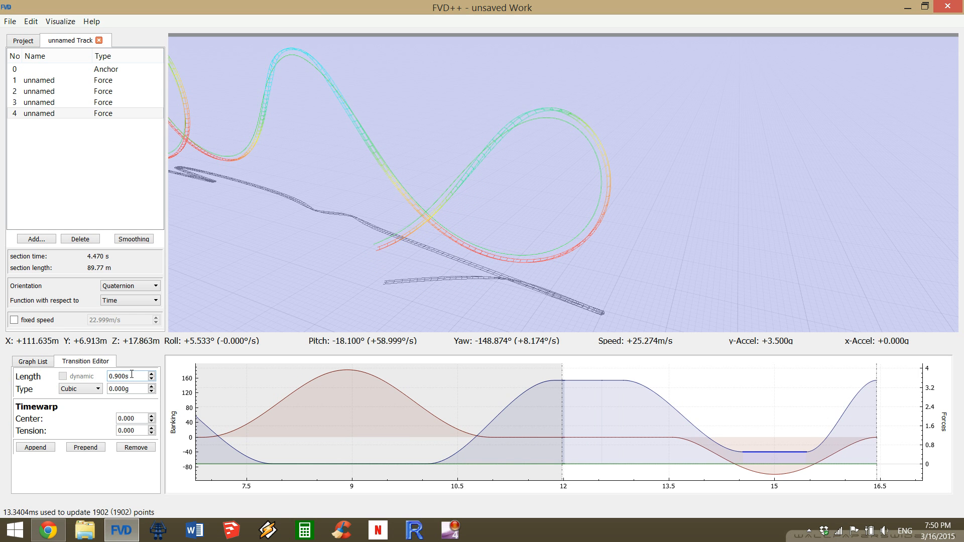
{"action": "scroll", "coordinate": [131, 374], "scroll_direction": "down", "scroll_amount": 1}
{"action": "scroll", "coordinate": [131, 374], "scroll_direction": "down", "scroll_amount": 1}
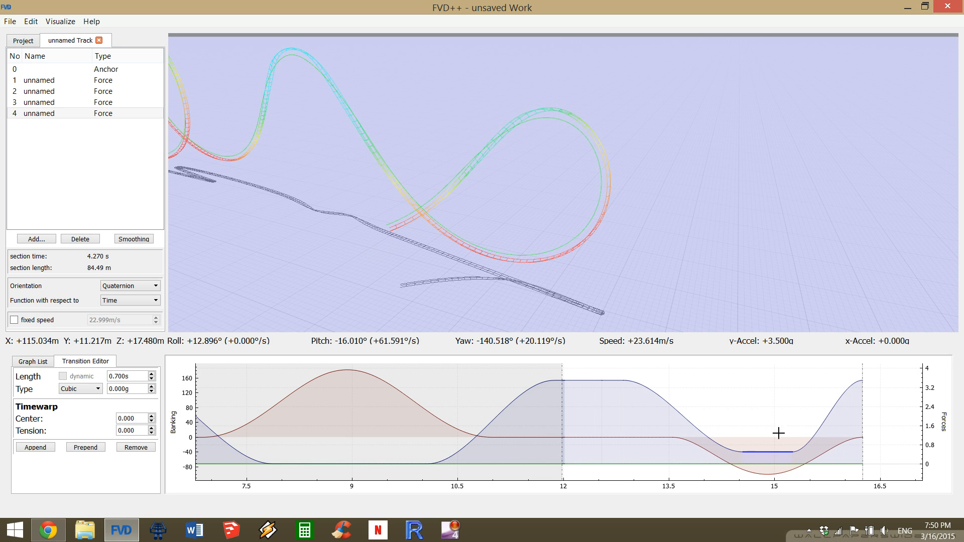
Lengthen the last, rising normal-force transition to 1.500 s.
{"action": "left_click", "coordinate": [840, 400]}
{"action": "left_click", "coordinate": [840, 399]}
{"action": "scroll", "coordinate": [126, 377], "scroll_direction": "up", "scroll_amount": 2}
{"action": "scroll", "coordinate": [126, 378], "scroll_direction": "up", "scroll_amount": 2}
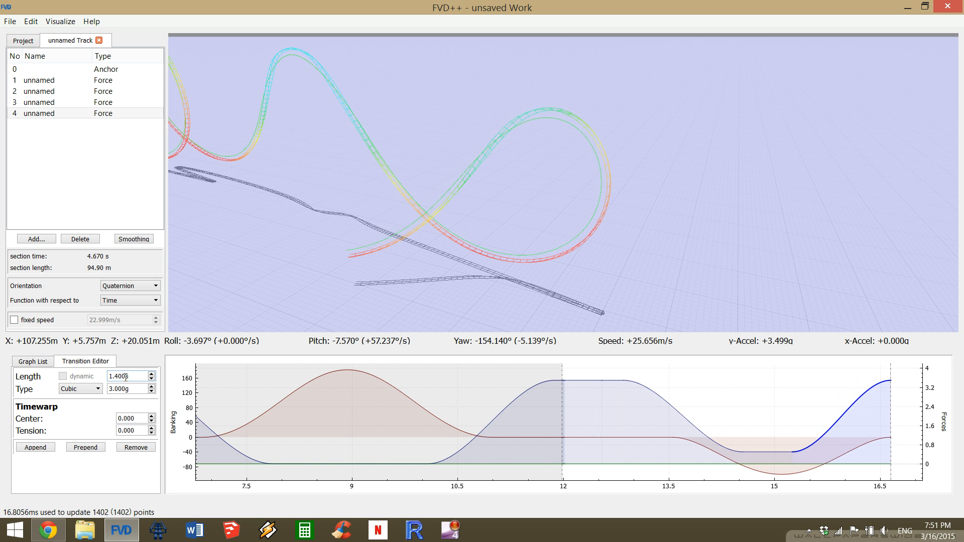
{"action": "scroll", "coordinate": [126, 378], "scroll_direction": "up", "scroll_amount": 1}
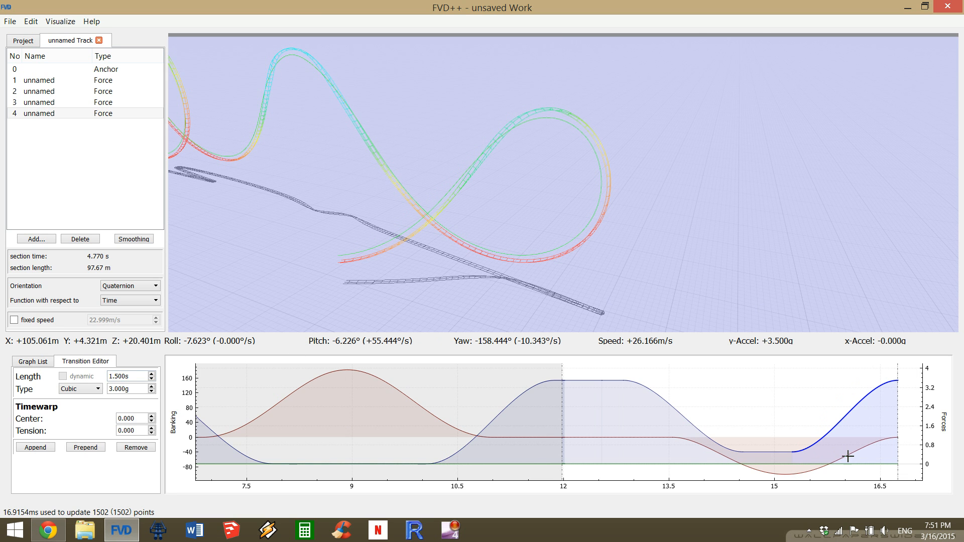
Adjust the last roll-rate transition to -90.800°/s to level the banking at the track's end.
{"action": "left_click", "coordinate": [715, 462]}
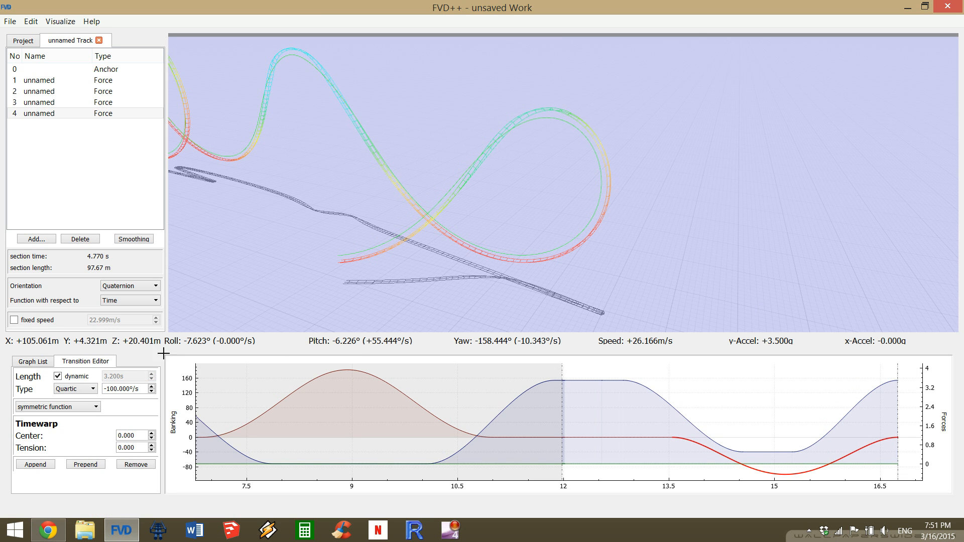
{"action": "scroll", "coordinate": [129, 392], "scroll_direction": "up", "scroll_amount": 5}
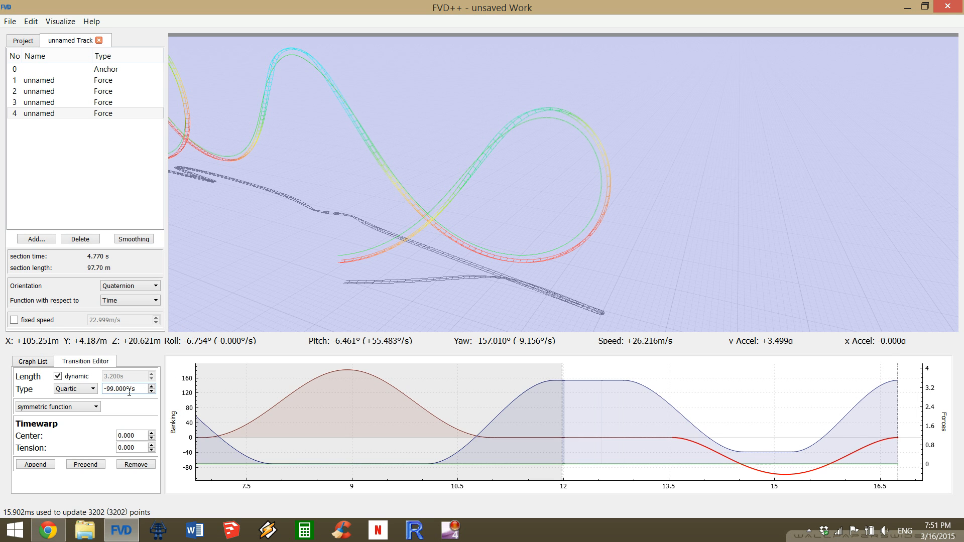
{"action": "scroll", "coordinate": [129, 392], "scroll_direction": "up", "scroll_amount": 4}
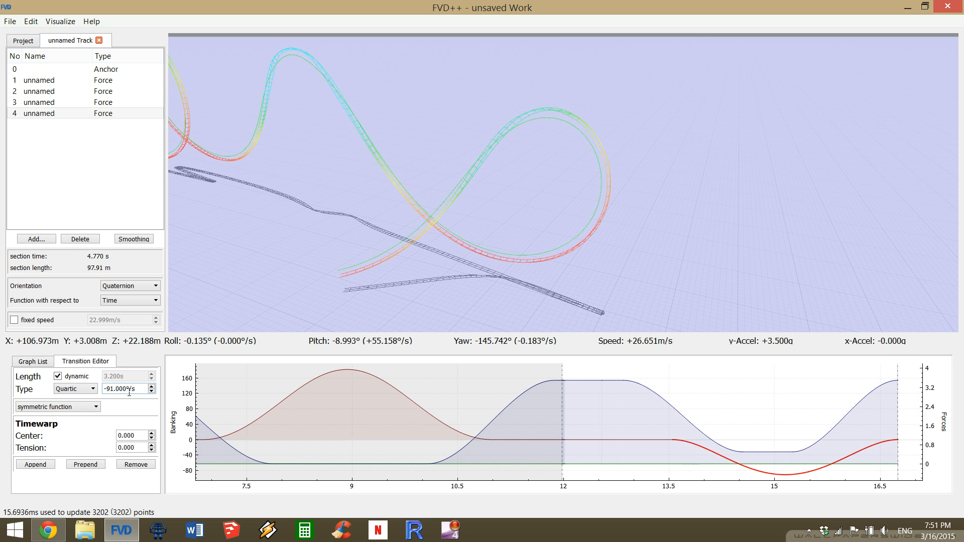
{"action": "scroll", "coordinate": [129, 393], "scroll_direction": "up", "scroll_amount": 1}
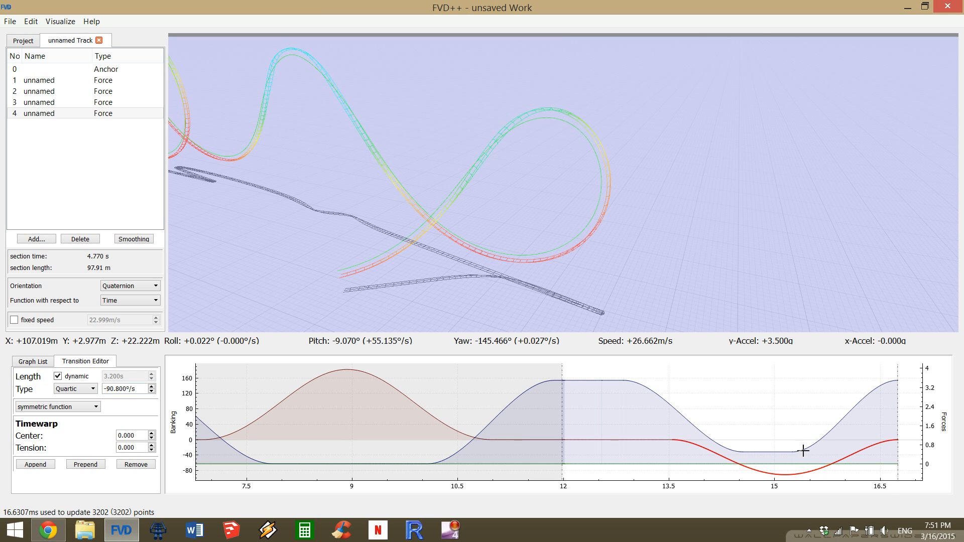
Shorten the flat normal-force transition between the falling and rising ones to 0.600 s.
{"action": "left_click", "coordinate": [770, 453]}
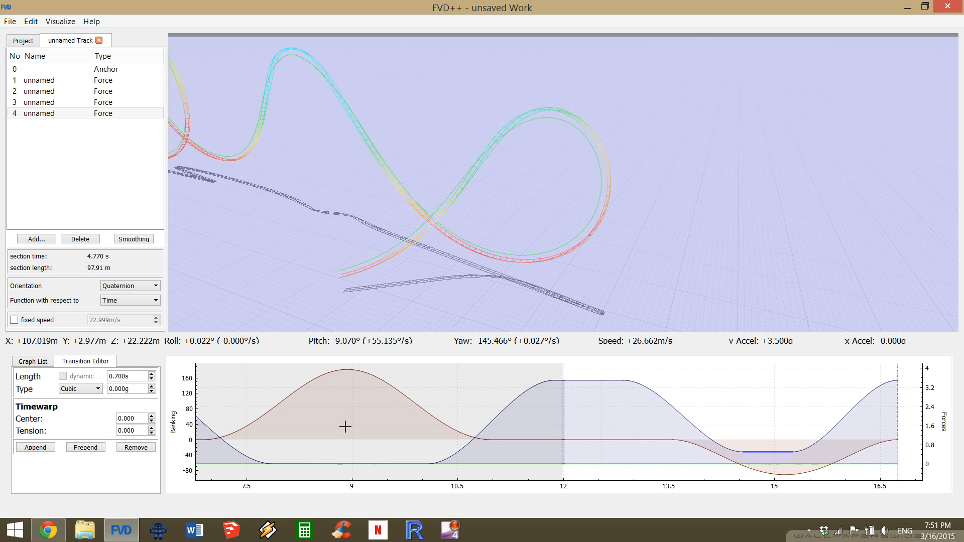
{"action": "scroll", "coordinate": [130, 376], "scroll_direction": "down", "scroll_amount": 1}
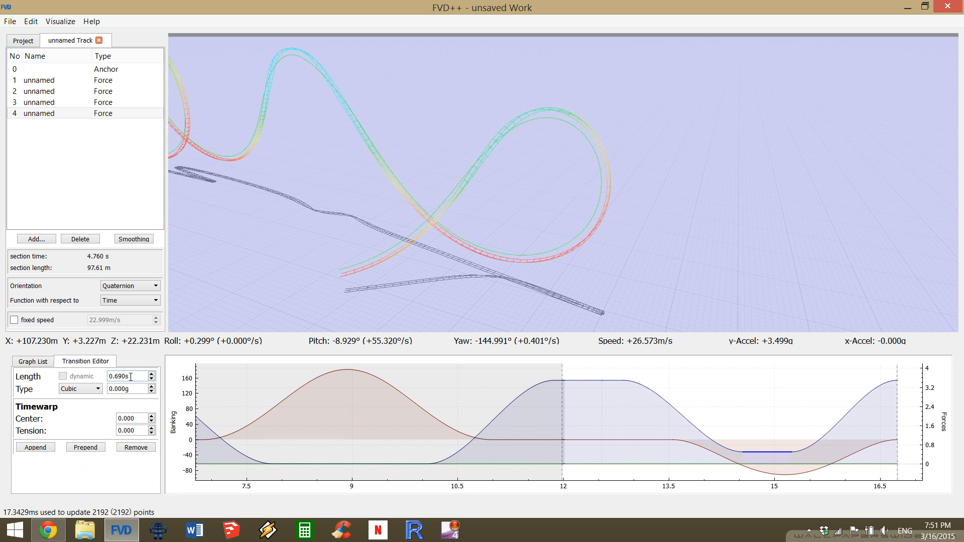
{"action": "scroll", "coordinate": [131, 376], "scroll_direction": "down", "scroll_amount": 2}
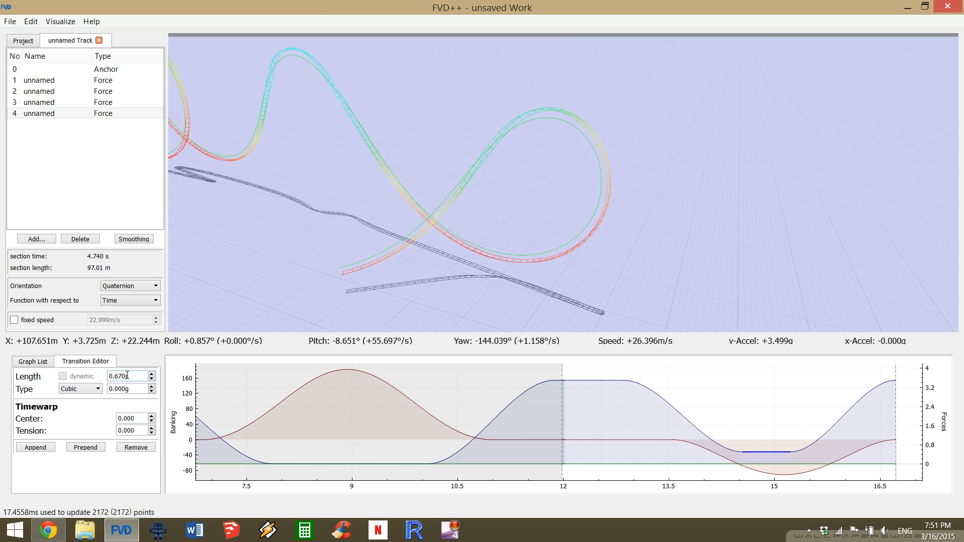
{"action": "scroll", "coordinate": [127, 375], "scroll_direction": "down", "scroll_amount": 2}
{"action": "scroll", "coordinate": [127, 375], "scroll_direction": "down", "scroll_amount": 5}
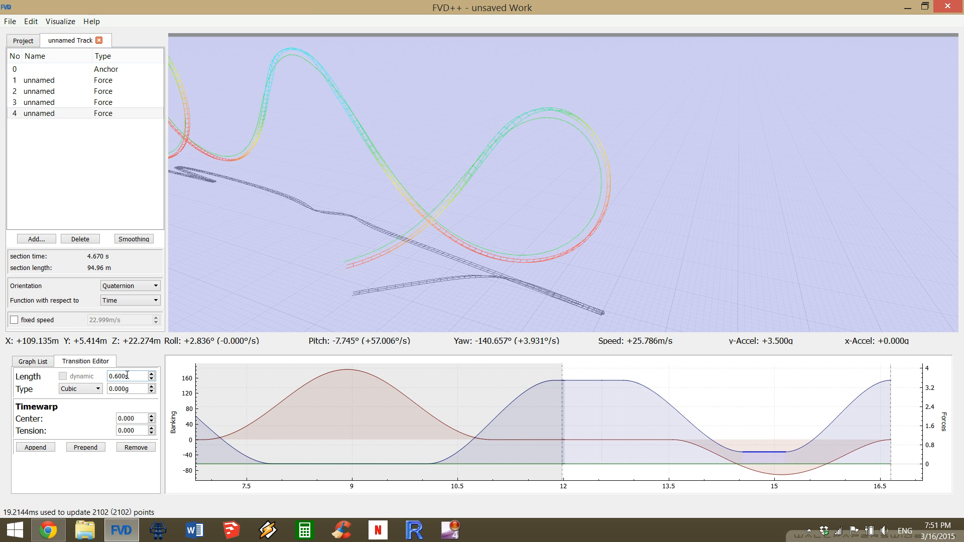
Set the timewarp tension of the last roll-rate transition to -1.000.
{"action": "left_click", "coordinate": [844, 454]}
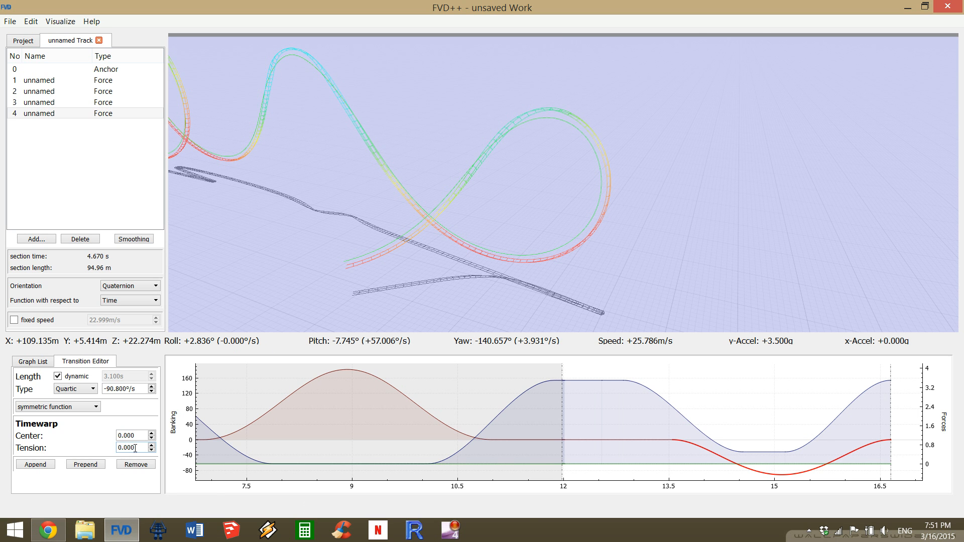
{"action": "scroll", "coordinate": [135, 448], "scroll_direction": "down", "scroll_amount": 9}
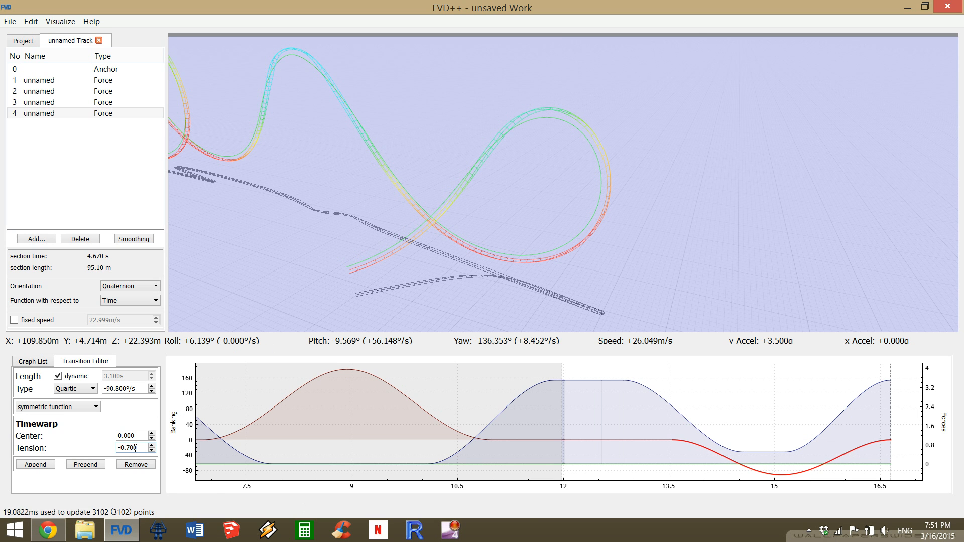
{"action": "scroll", "coordinate": [135, 448], "scroll_direction": "down", "scroll_amount": 1}
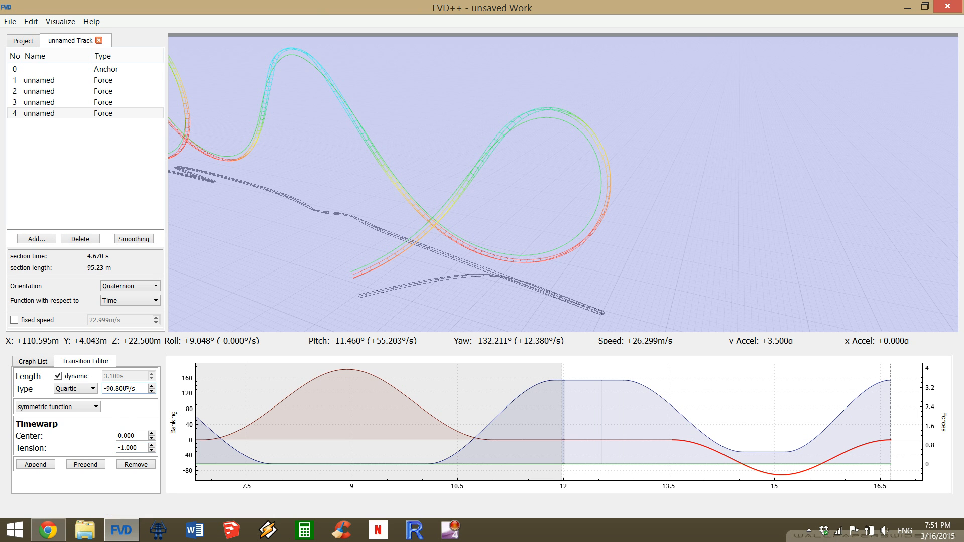
Set the roll rate of the last roll-rate transition to -104.400°/s so the track ends level.
{"action": "scroll", "coordinate": [125, 390], "scroll_direction": "down", "scroll_amount": 2}
{"action": "scroll", "coordinate": [124, 391], "scroll_direction": "down", "scroll_amount": 4}
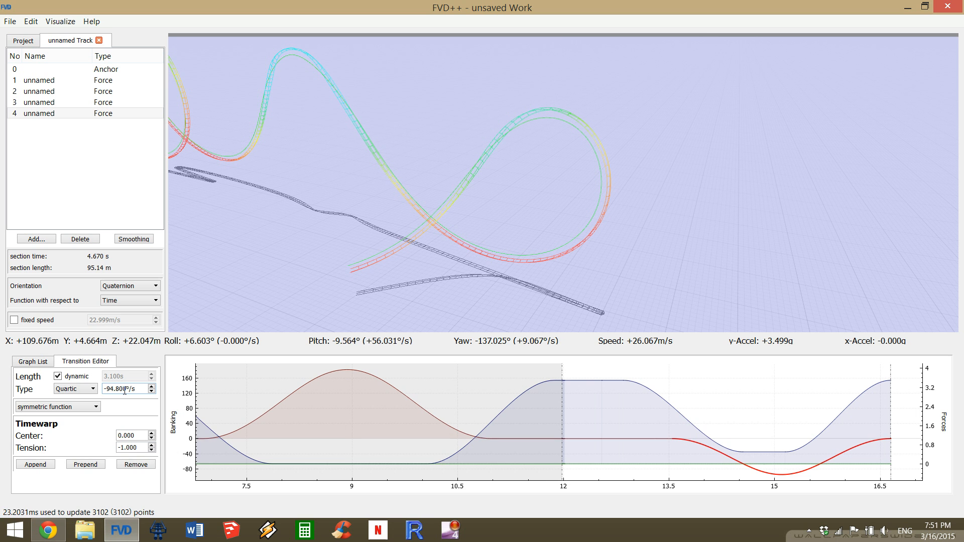
{"action": "scroll", "coordinate": [124, 390], "scroll_direction": "down", "scroll_amount": 6}
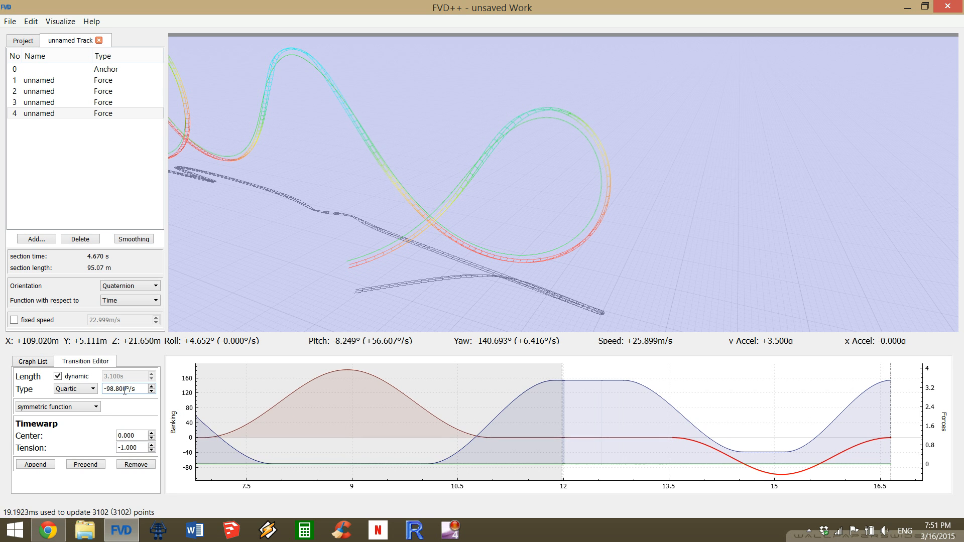
{"action": "scroll", "coordinate": [125, 391], "scroll_direction": "down", "scroll_amount": 1}
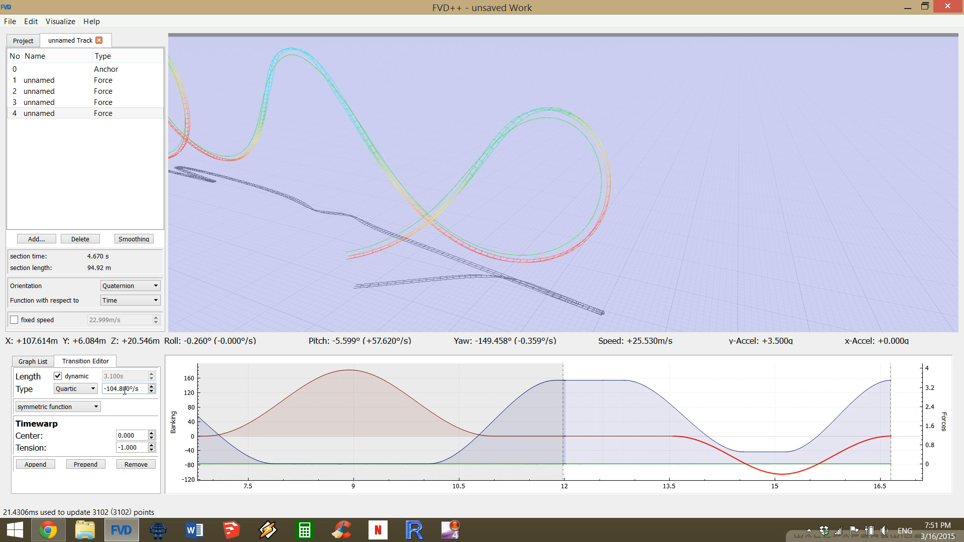
{"action": "scroll", "coordinate": [125, 390], "scroll_direction": "up", "scroll_amount": 2}
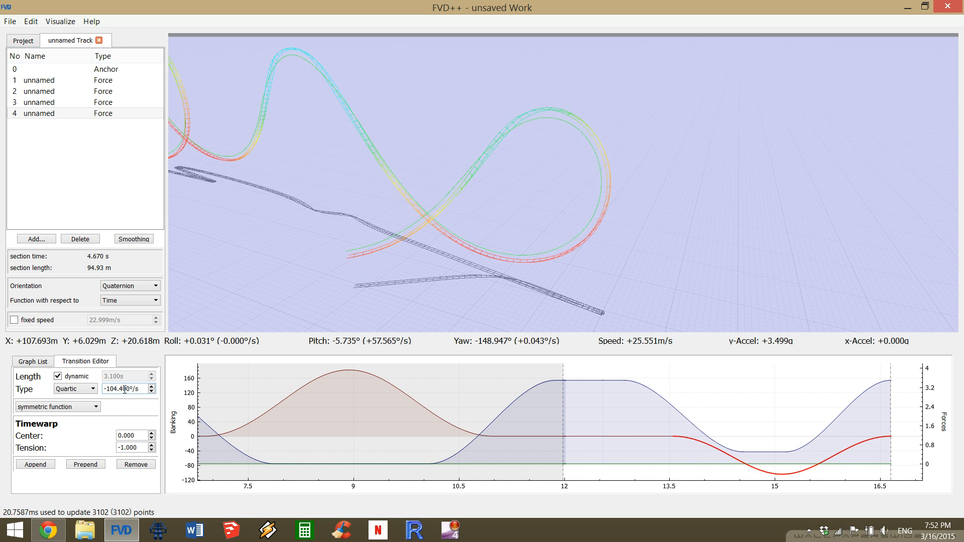
{"action": "scroll", "coordinate": [124, 389], "scroll_direction": "up", "scroll_amount": 1}
{"action": "left_click_drag", "start_coordinate": [878, 424], "coordinate": [510, 447]}
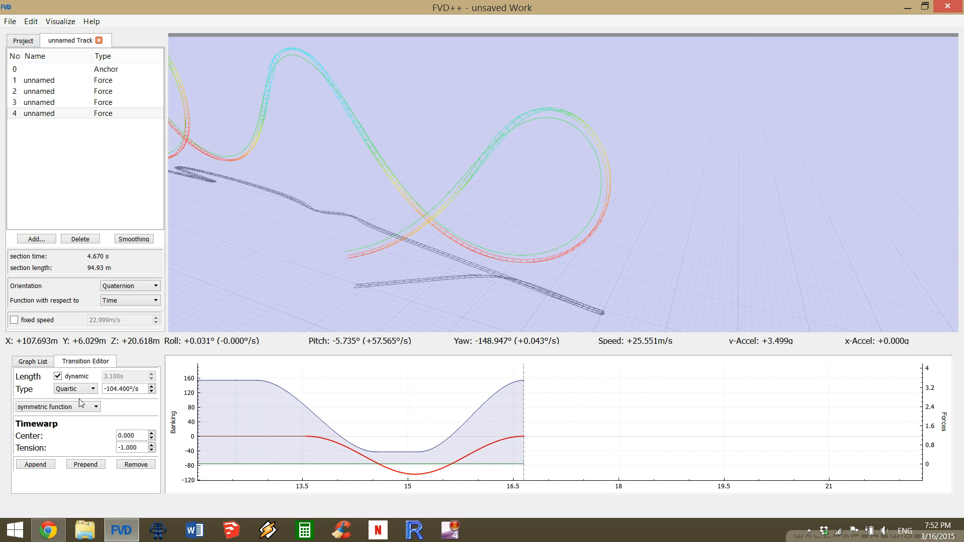
Turn off dynamic length on the last roll-rate transition and append 1.000 s flat transitions to the roll-rate and normal-force curves.
{"action": "left_click", "coordinate": [58, 377]}
{"action": "left_click", "coordinate": [58, 377]}
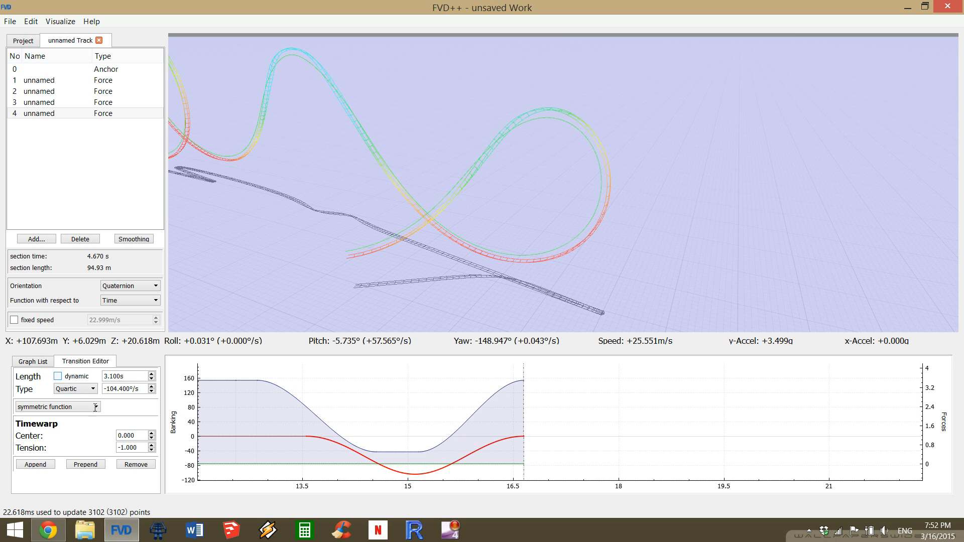
{"action": "left_click", "coordinate": [41, 467]}
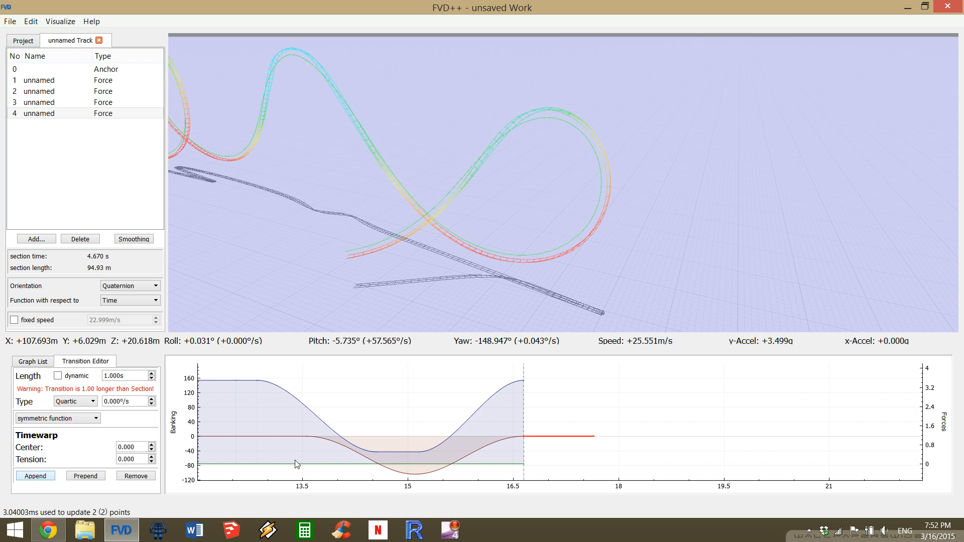
{"action": "left_click", "coordinate": [514, 378]}
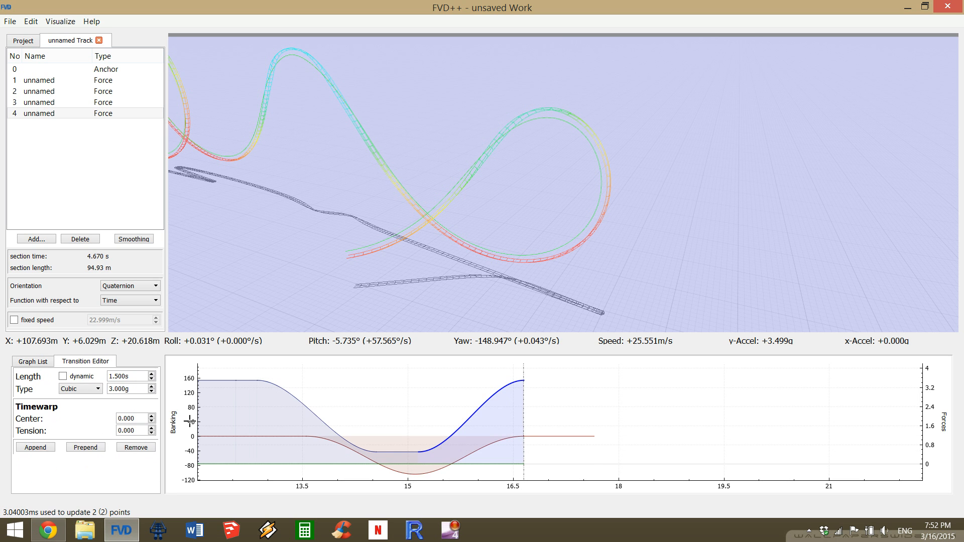
{"action": "left_click", "coordinate": [36, 447]}
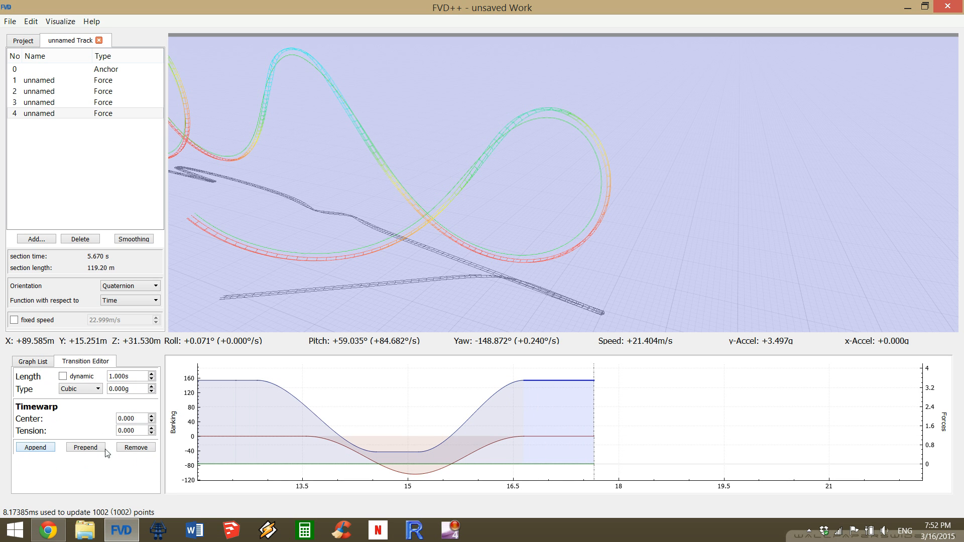
{"action": "left_click", "coordinate": [63, 376]}
{"action": "left_click", "coordinate": [565, 436]}
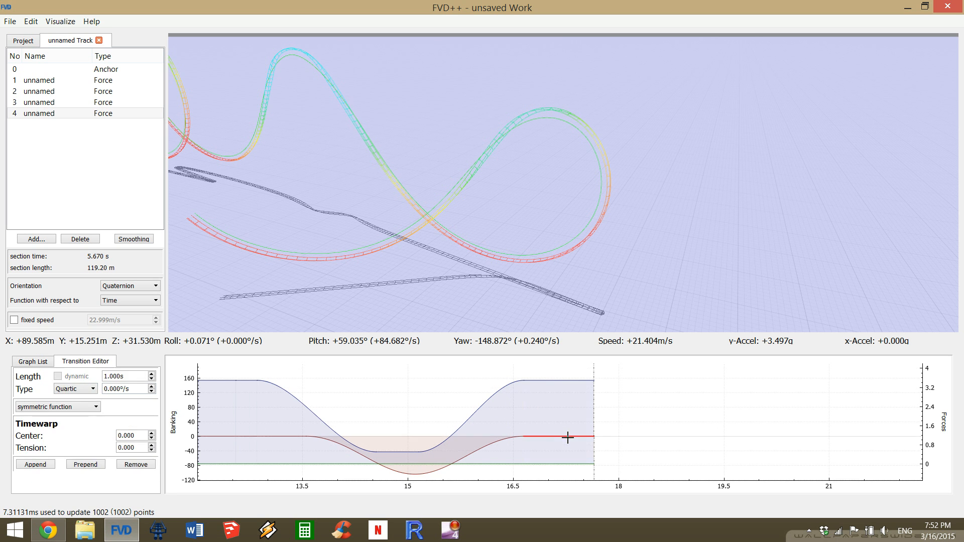
{"action": "left_click", "coordinate": [559, 381]}
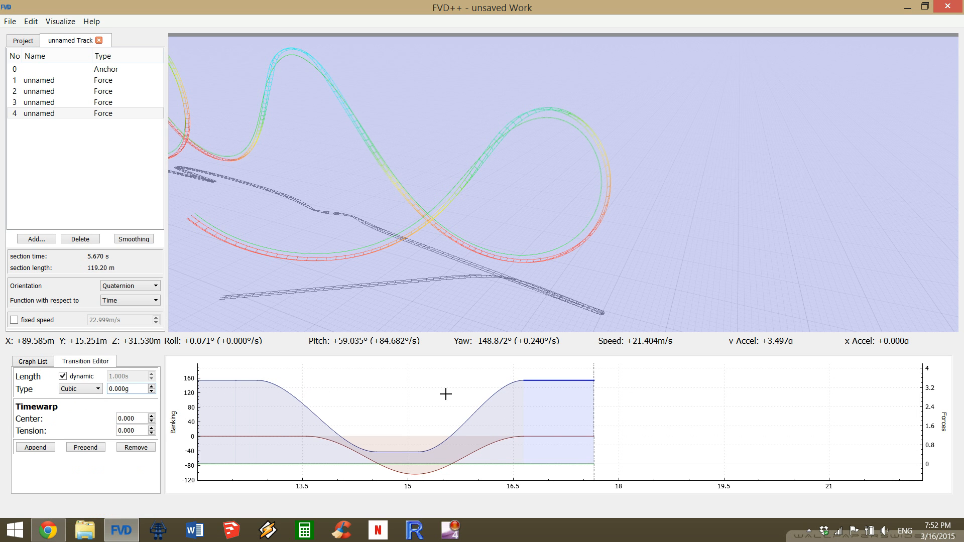
{"action": "left_click", "coordinate": [63, 377]}
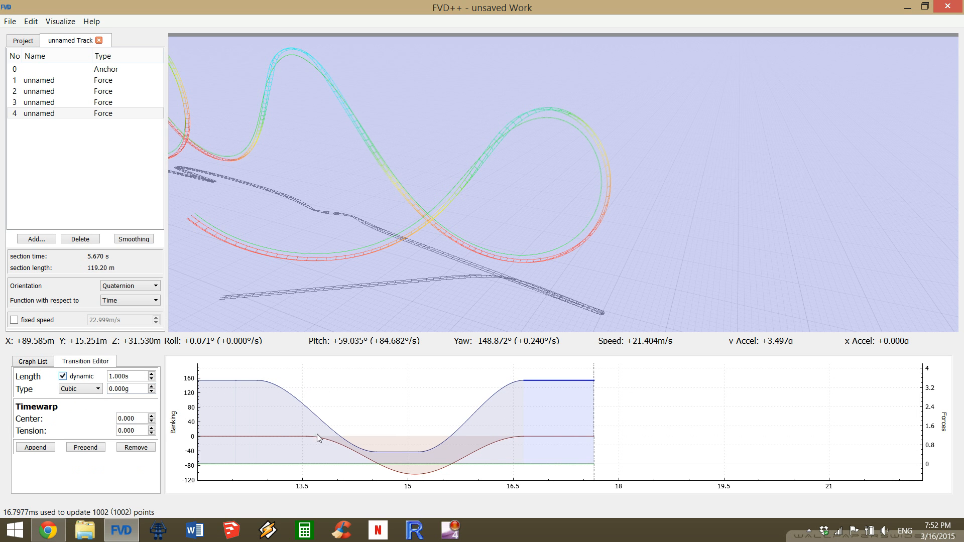
Make the appended roll-rate transition's length dynamic and shorten the final flat normal-force transition to 0.100 s to level the pitch at the track's end.
{"action": "left_click", "coordinate": [558, 436]}
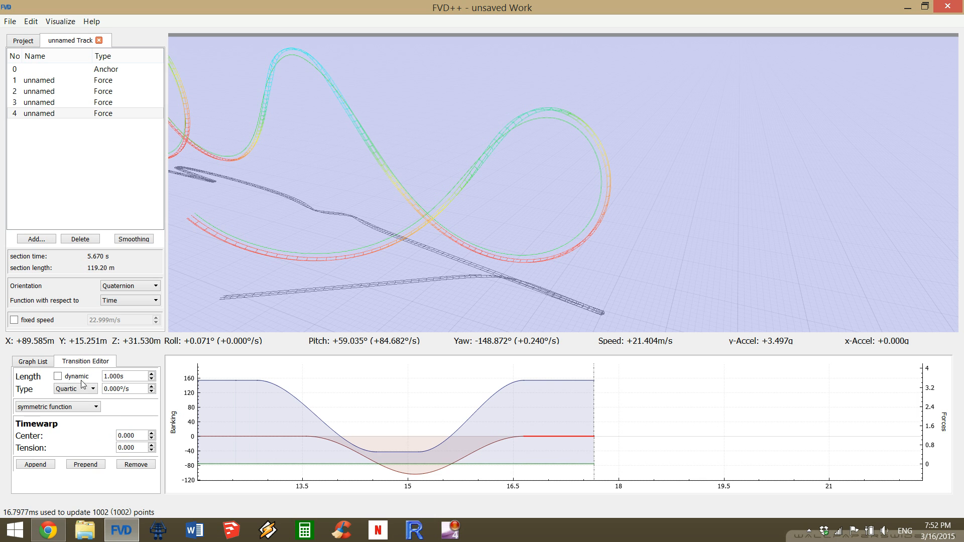
{"action": "left_click", "coordinate": [72, 378]}
{"action": "left_click", "coordinate": [573, 380]}
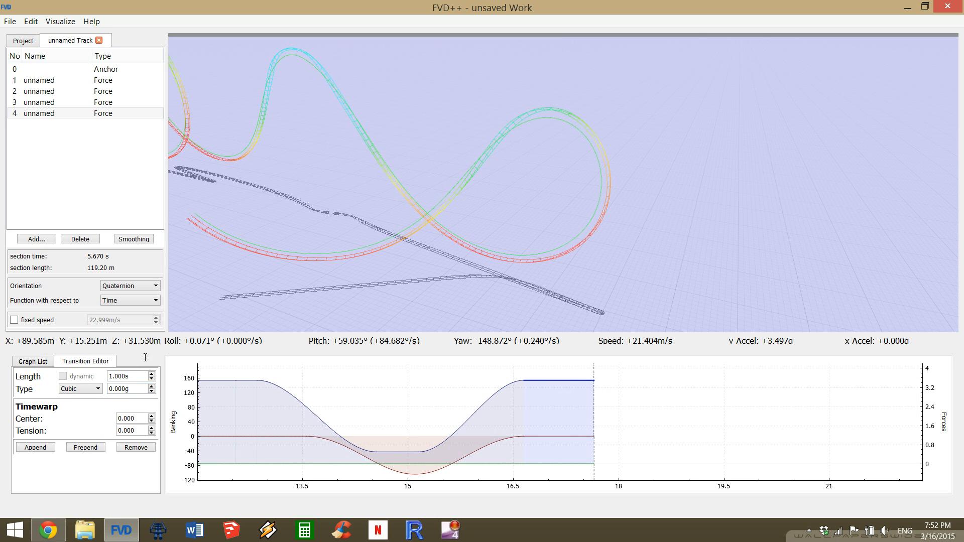
{"action": "scroll", "coordinate": [129, 377], "scroll_direction": "down", "scroll_amount": 2}
{"action": "scroll", "coordinate": [129, 377], "scroll_direction": "down", "scroll_amount": 6}
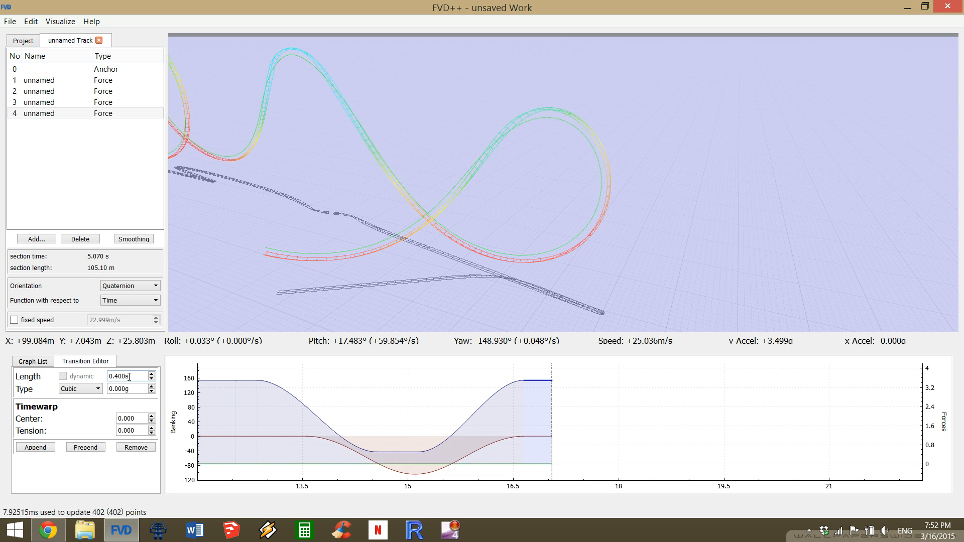
{"action": "scroll", "coordinate": [129, 376], "scroll_direction": "up", "scroll_amount": 1}
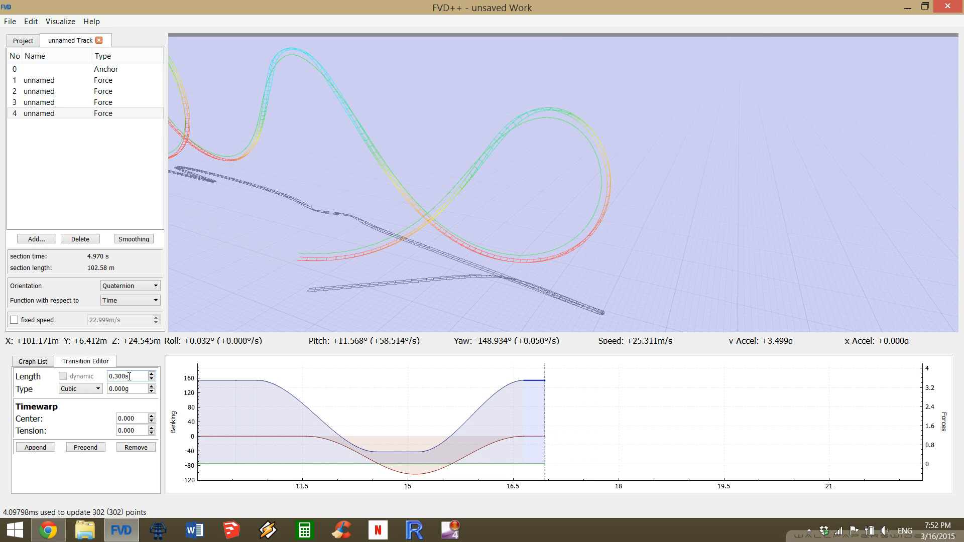
{"action": "scroll", "coordinate": [129, 377], "scroll_direction": "down", "scroll_amount": 1}
{"action": "scroll", "coordinate": [129, 376], "scroll_direction": "down", "scroll_amount": 6}
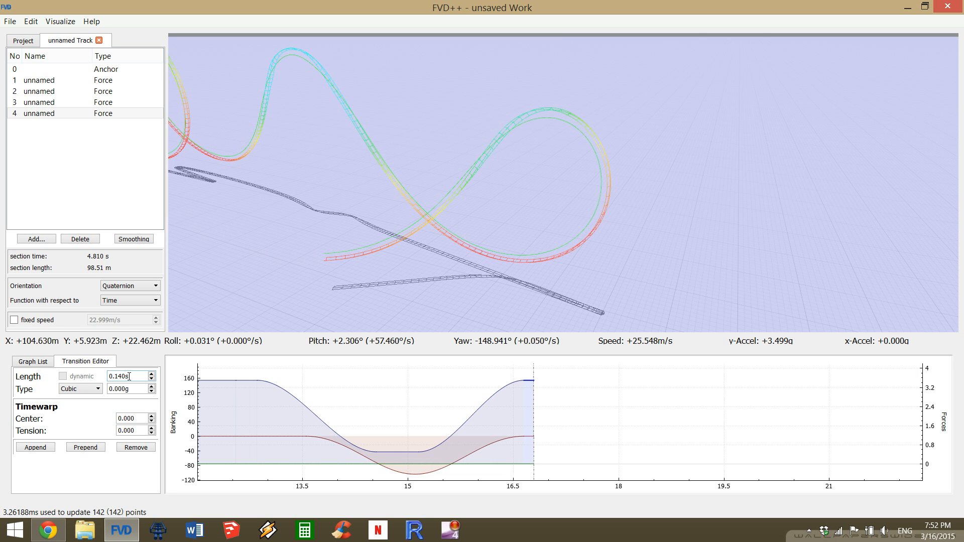
{"action": "scroll", "coordinate": [129, 376], "scroll_direction": "down", "scroll_amount": 3}
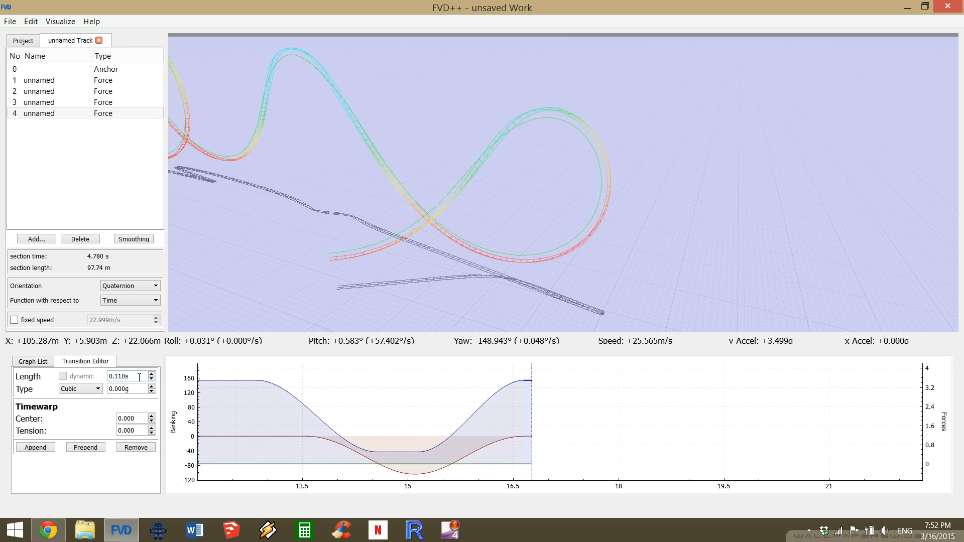
{"action": "scroll", "coordinate": [139, 376], "scroll_direction": "down", "scroll_amount": 1}
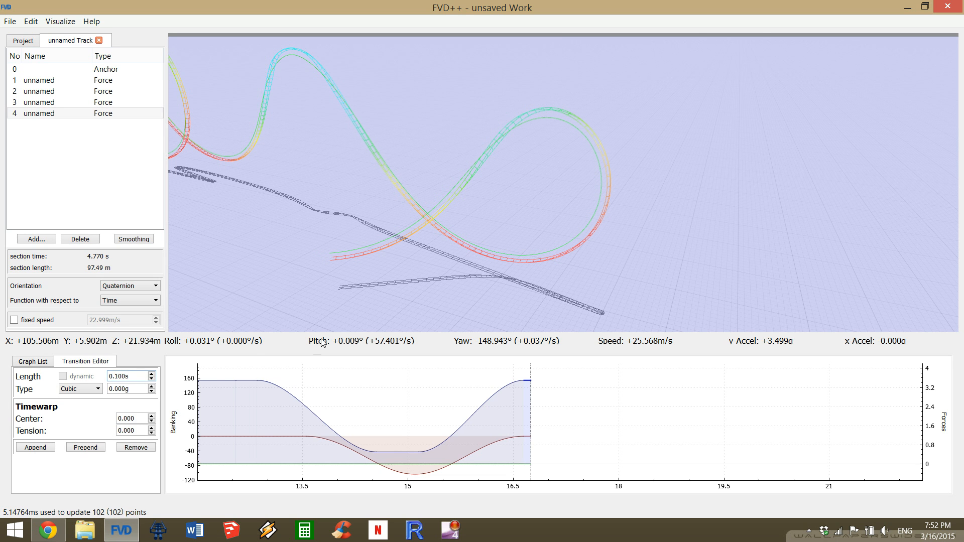
Examine the whole layout from several angles, including the loop, the rolling airtime hill and the second inversion with its sideways exit.
{"action": "left_click", "coordinate": [493, 445]}
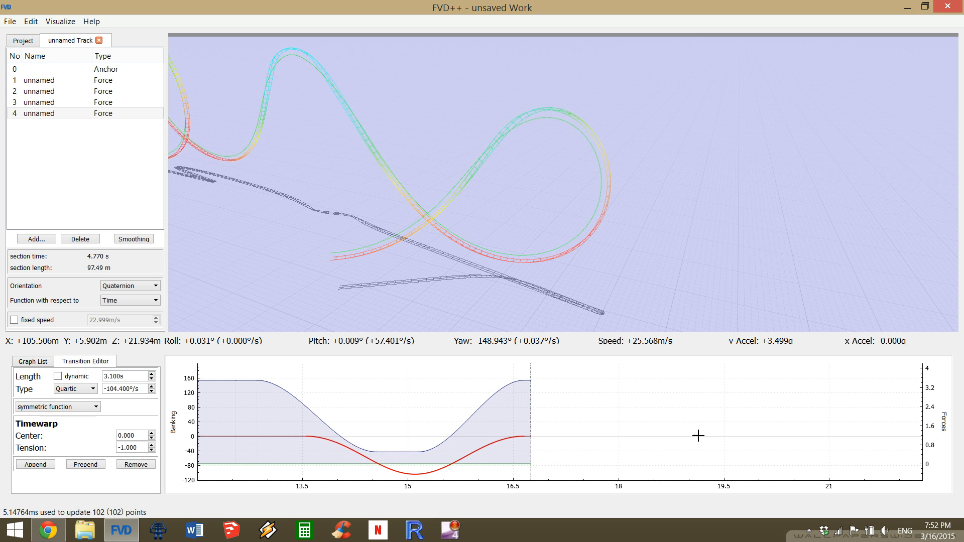
{"action": "left_click_drag", "start_coordinate": [562, 184], "coordinate": [513, 164]}
{"action": "key", "text": "a"}
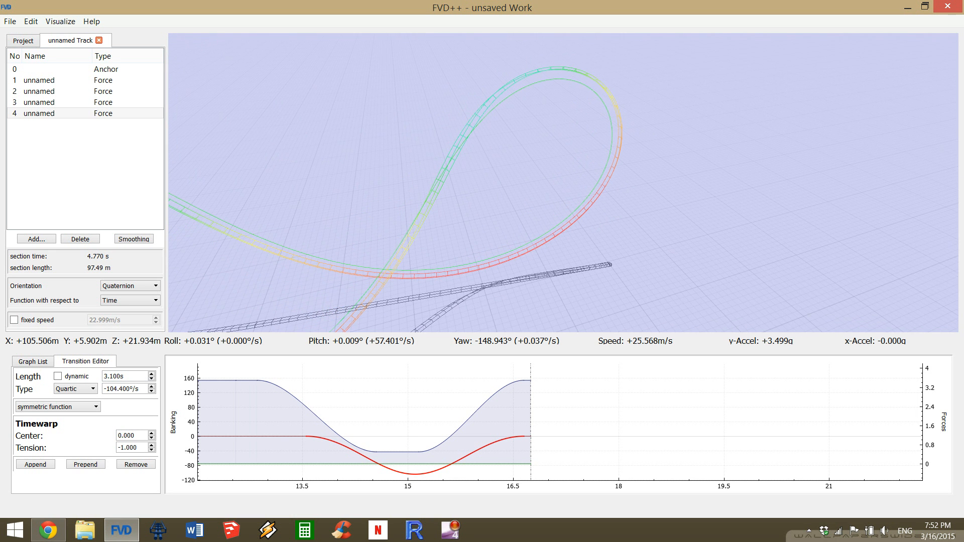
{"action": "left_click_drag", "start_coordinate": [563, 183], "coordinate": [569, 185]}
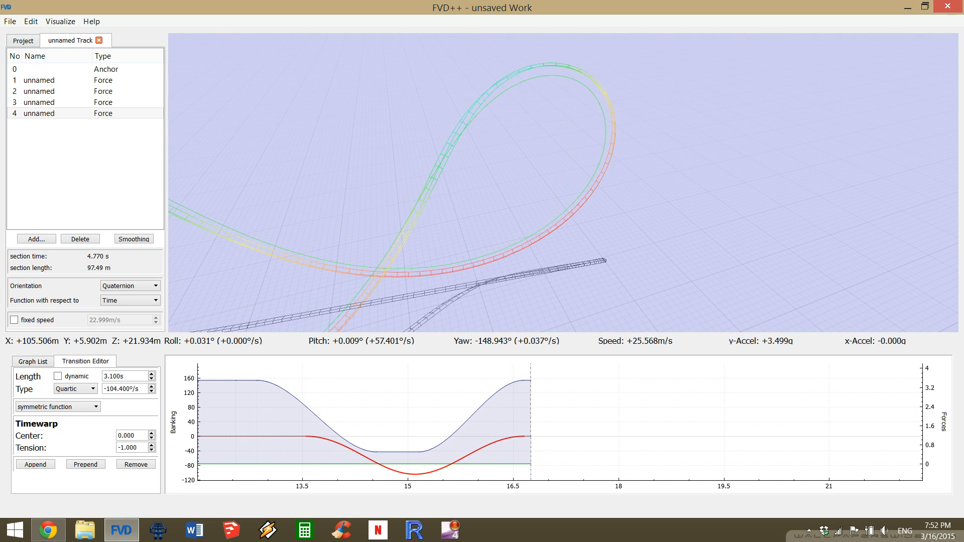
{"action": "key", "text": "q"}
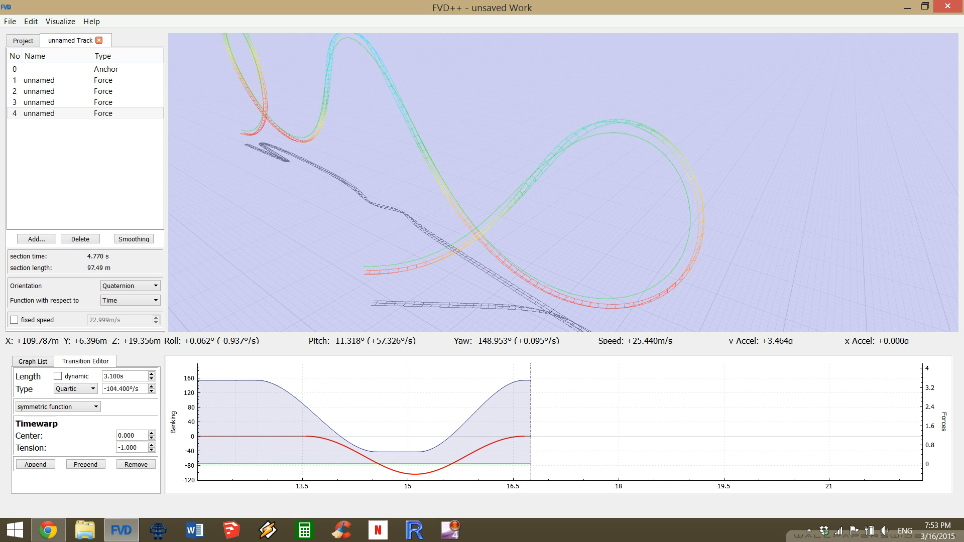
{"action": "key", "text": "a"}
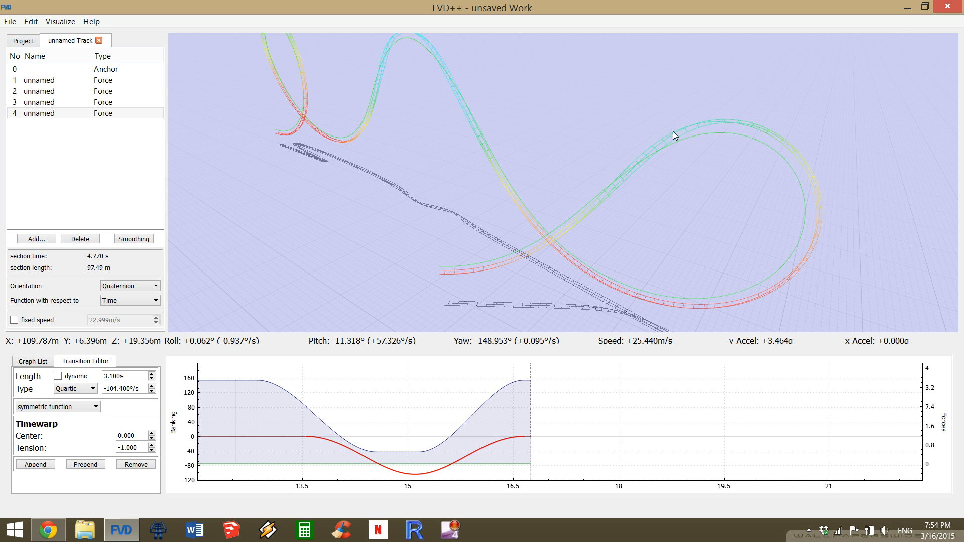
{"action": "left_click_drag", "start_coordinate": [562, 182], "coordinate": [738, 350]}
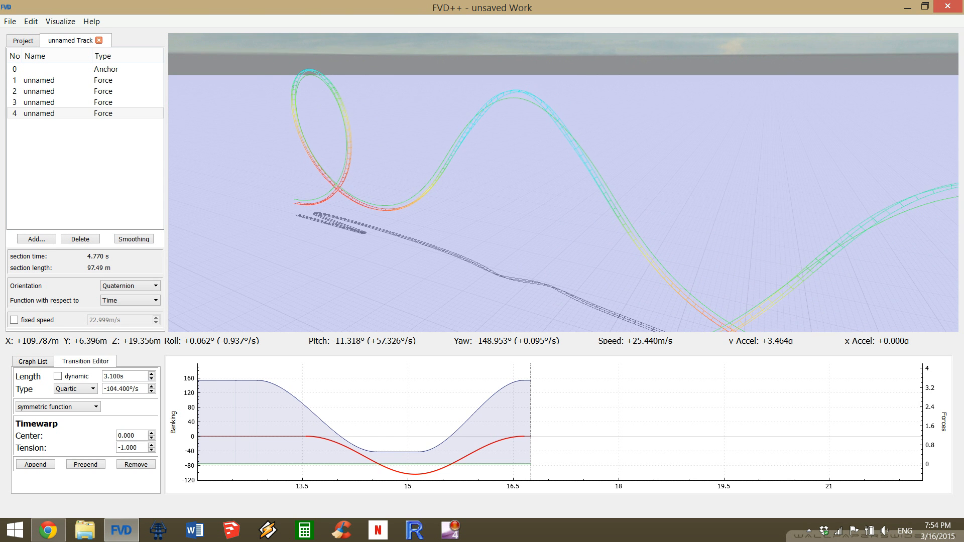
{"action": "left_click_drag", "start_coordinate": [563, 183], "coordinate": [332, 103]}
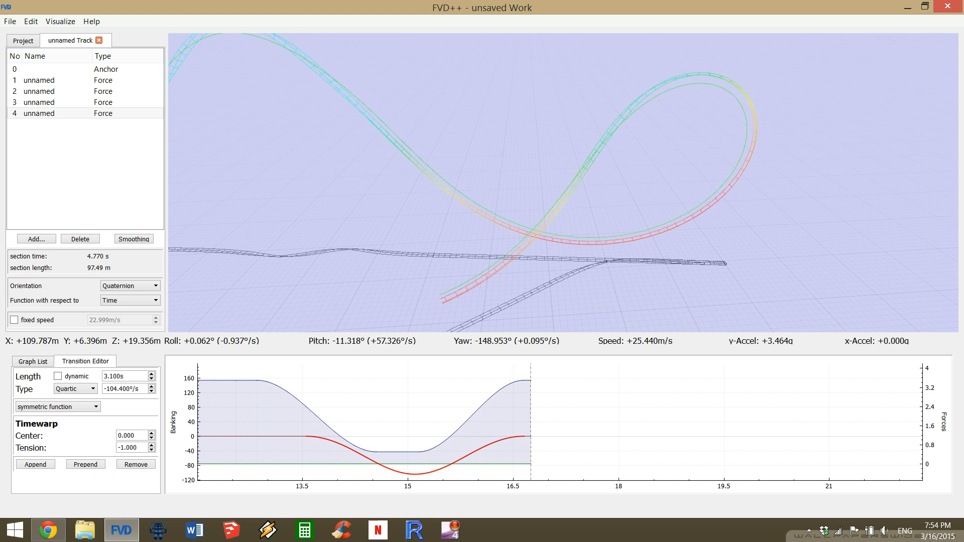
{"action": "key", "text": "s"}
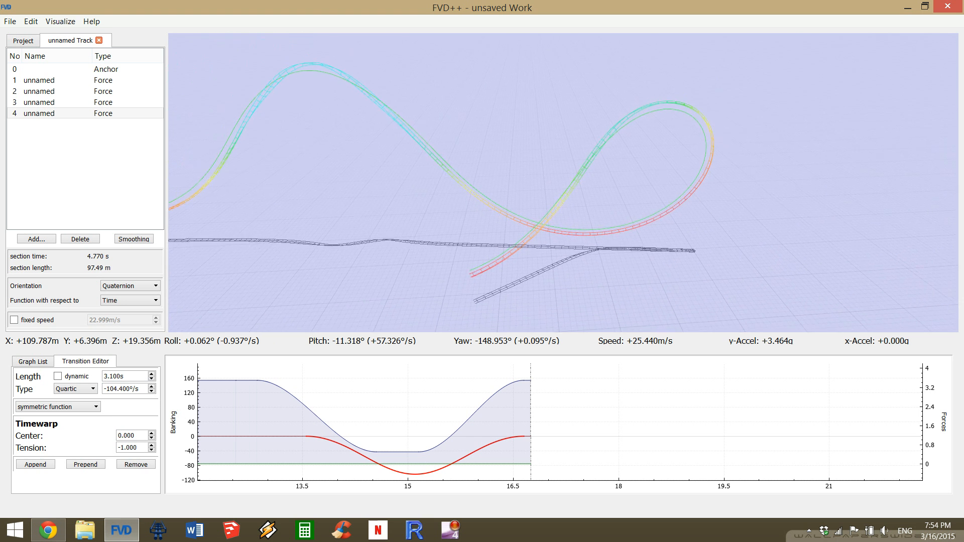
{"action": "left_click_drag", "start_coordinate": [332, 104], "coordinate": [517, 146]}
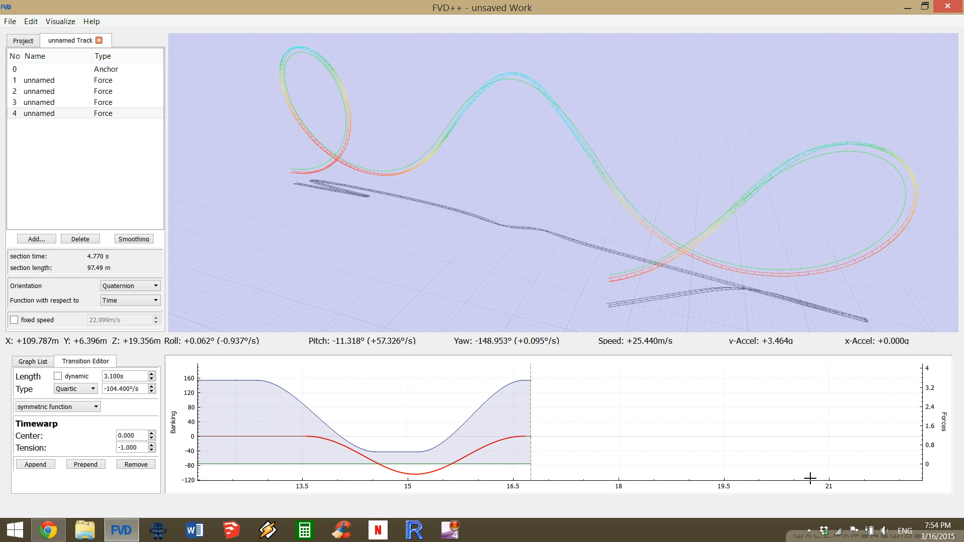
{"action": "left_click", "coordinate": [809, 530]}
{"action": "right_click", "coordinate": [797, 477]}
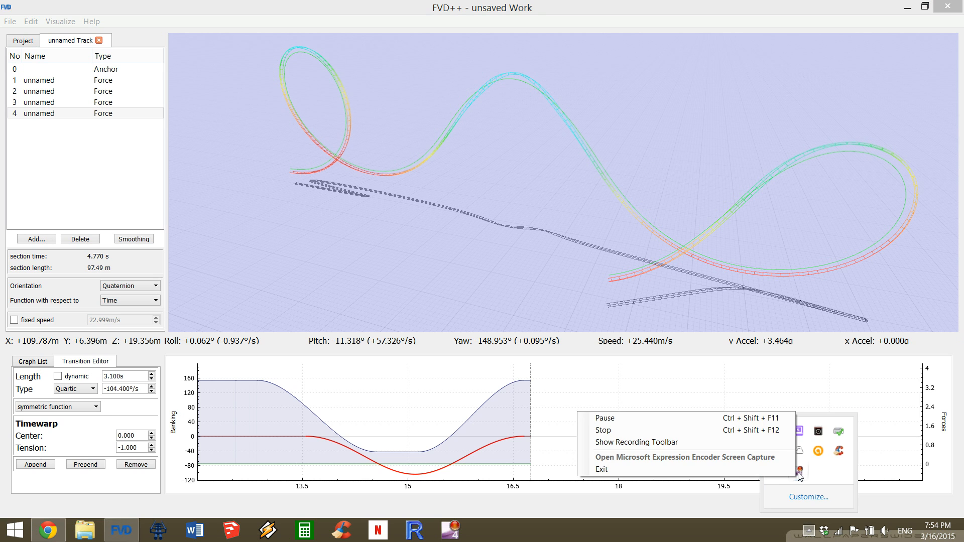